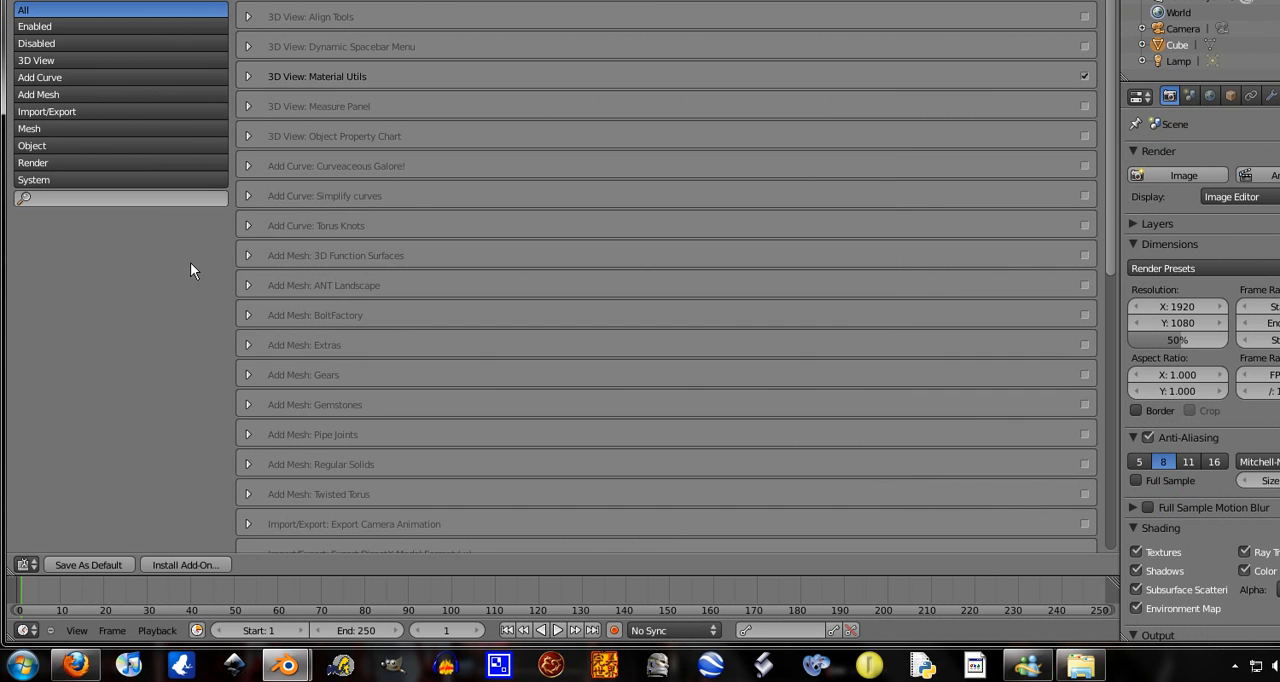
Switch the preferences area to a 3D View and show the cube from the front
{"action": "left_click", "coordinate": [33, 566]}
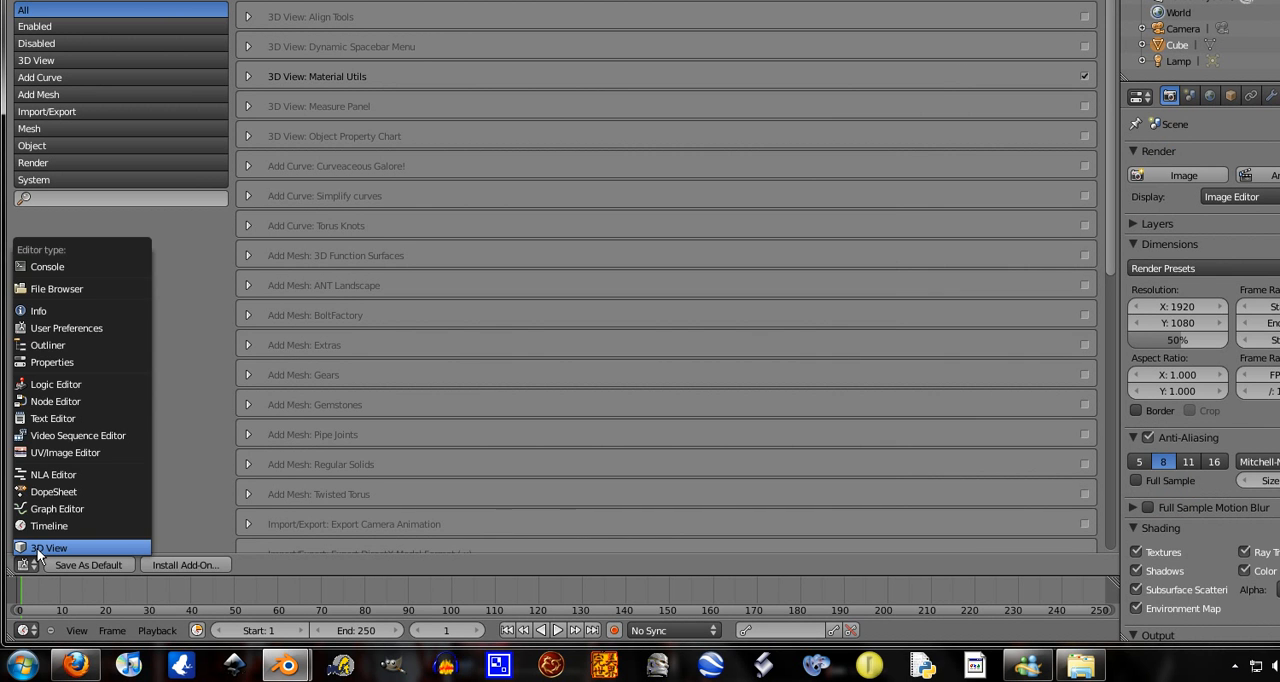
{"action": "left_click", "coordinate": [40, 548]}
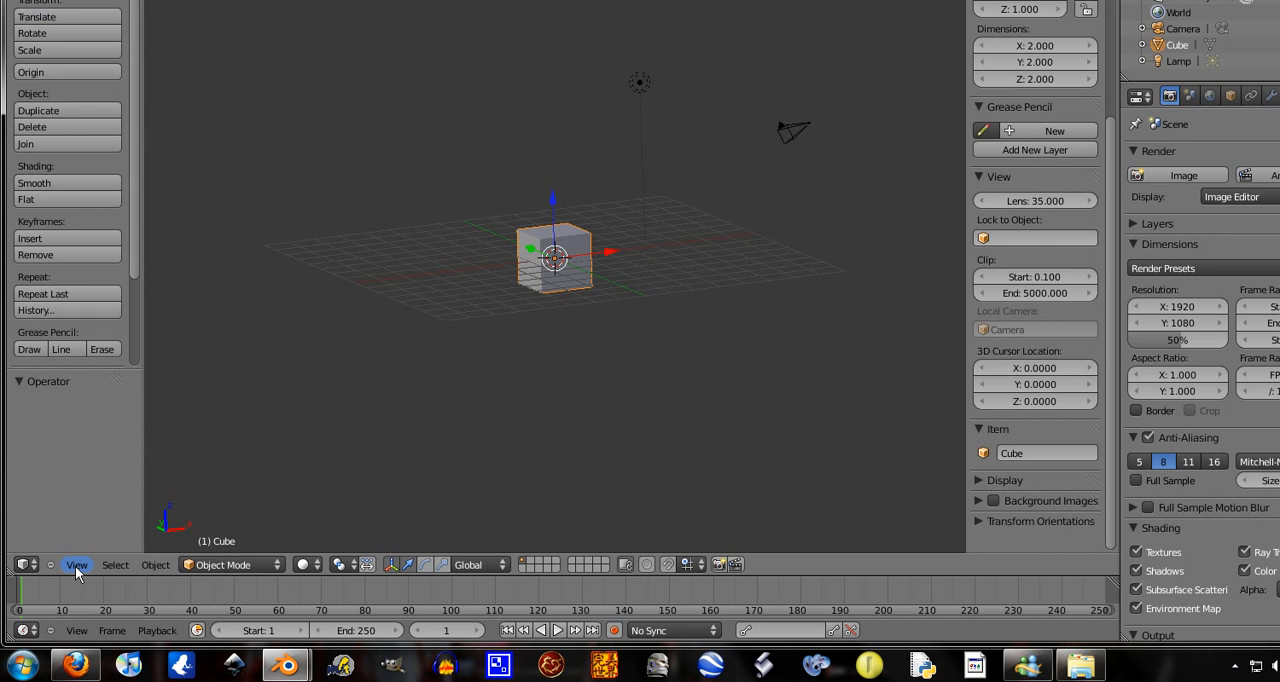
{"action": "left_click", "coordinate": [76, 565]}
{"action": "left_click", "coordinate": [94, 457]}
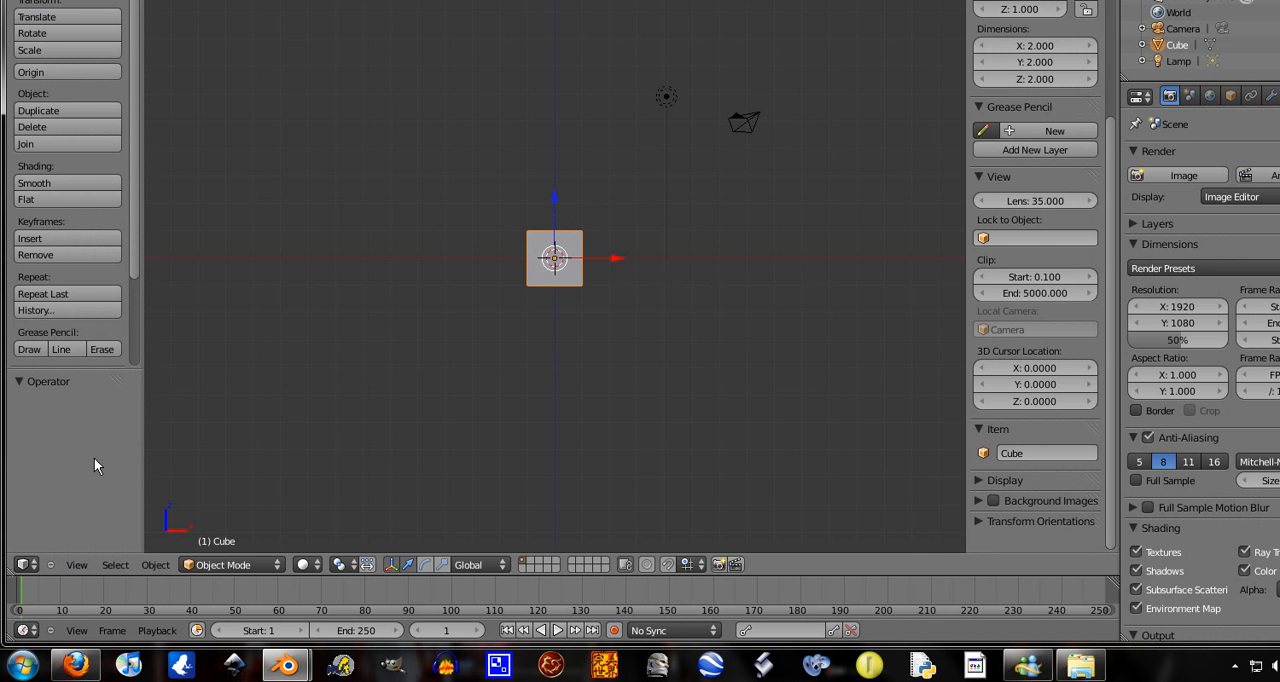
{"action": "scroll", "coordinate": [657, 307], "scroll_direction": "up", "scroll_amount": 3}
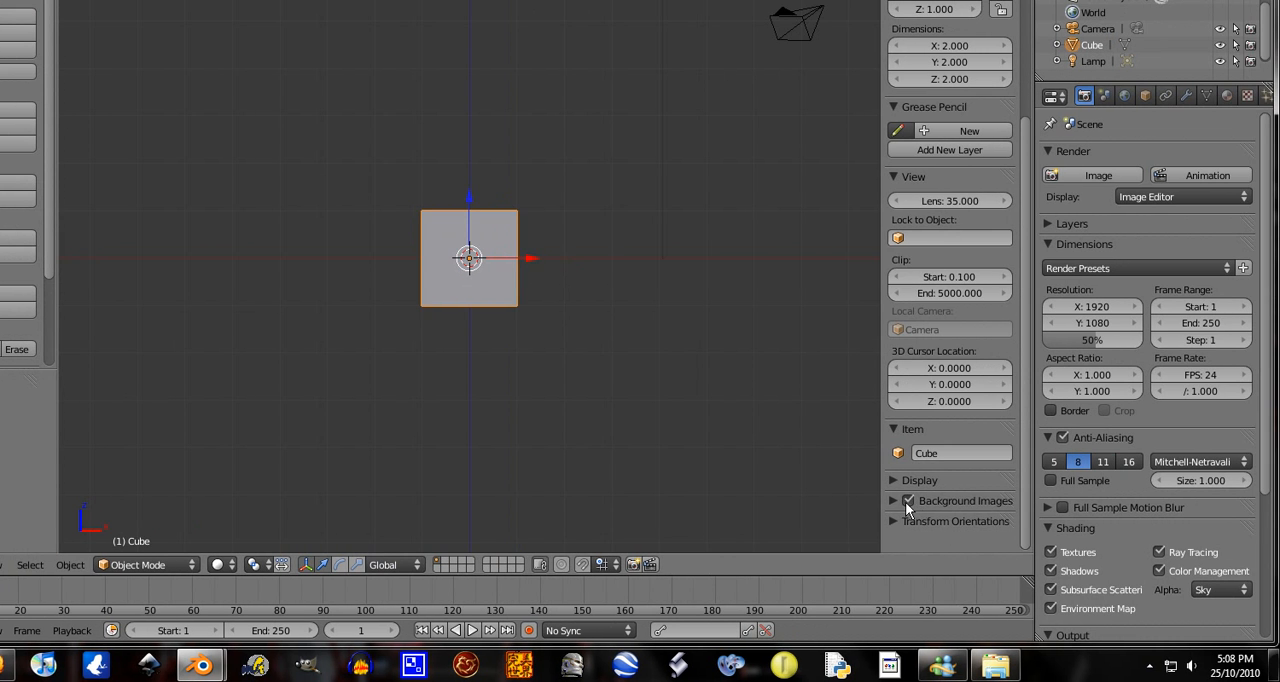
Enable background images and add one that loads 800px-daggers.jpg from the swords folder in Pictures
{"action": "left_click", "coordinate": [896, 501]}
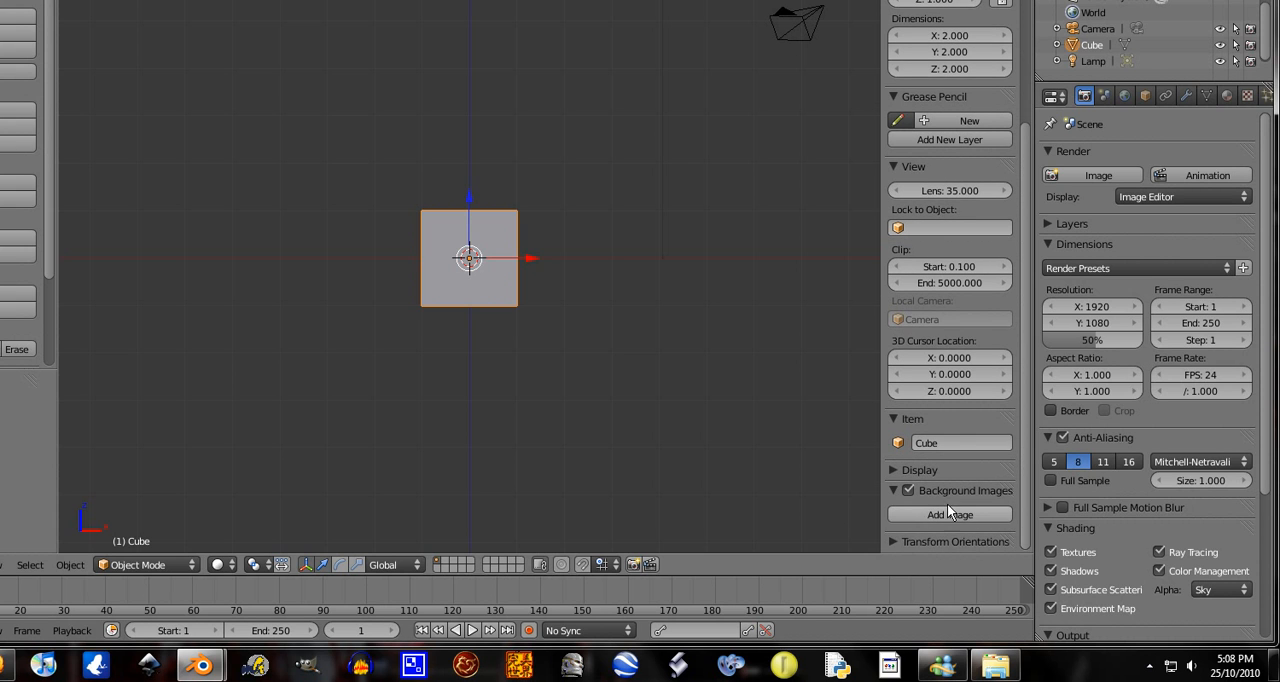
{"action": "left_click", "coordinate": [934, 513]}
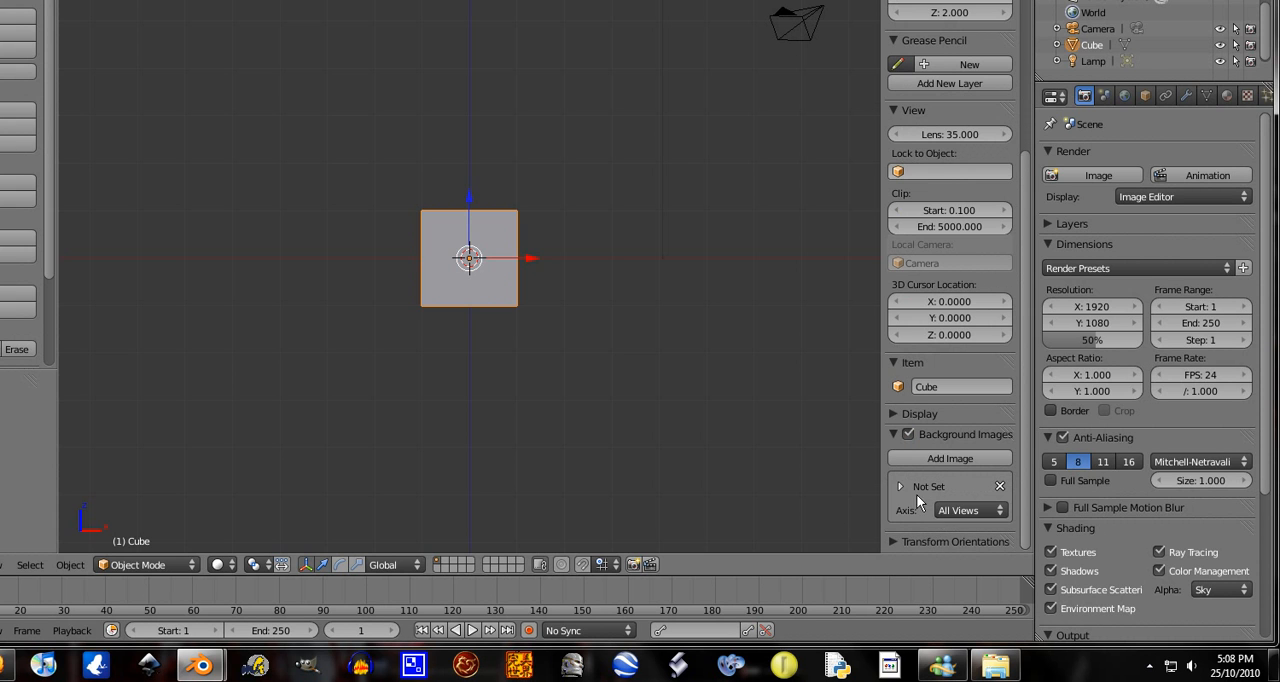
{"action": "left_click", "coordinate": [900, 487]}
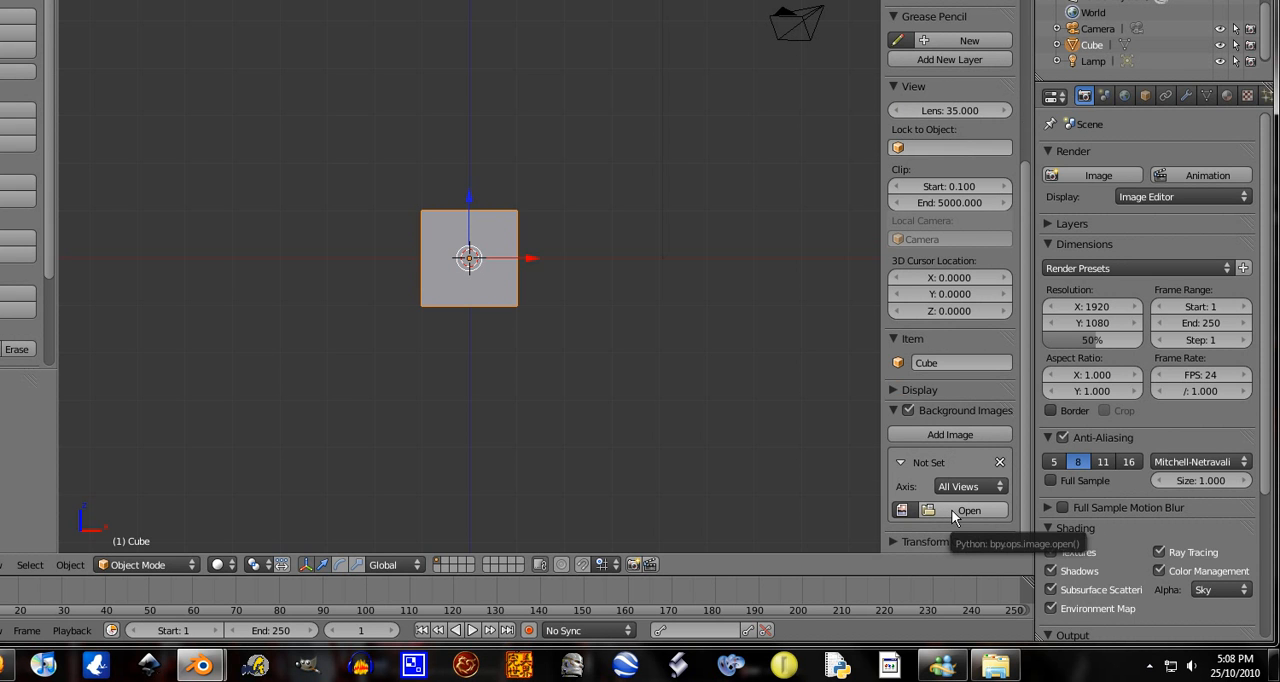
{"action": "left_click", "coordinate": [951, 509]}
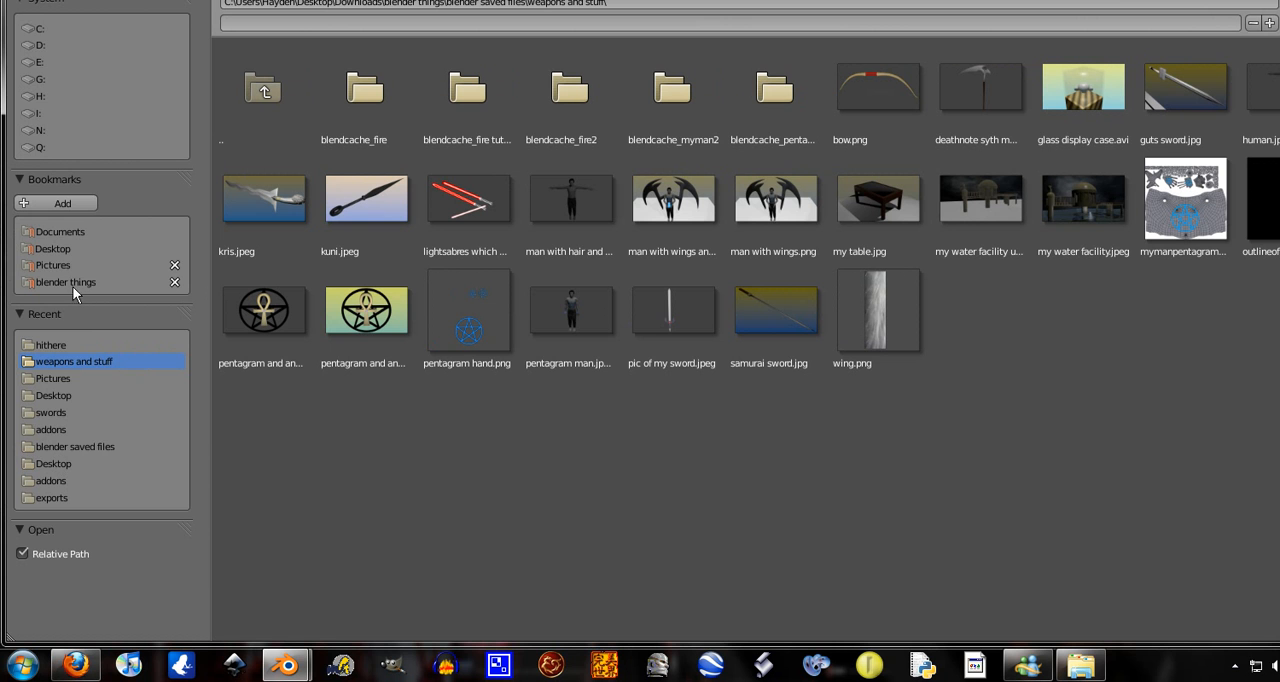
{"action": "left_click", "coordinate": [53, 265]}
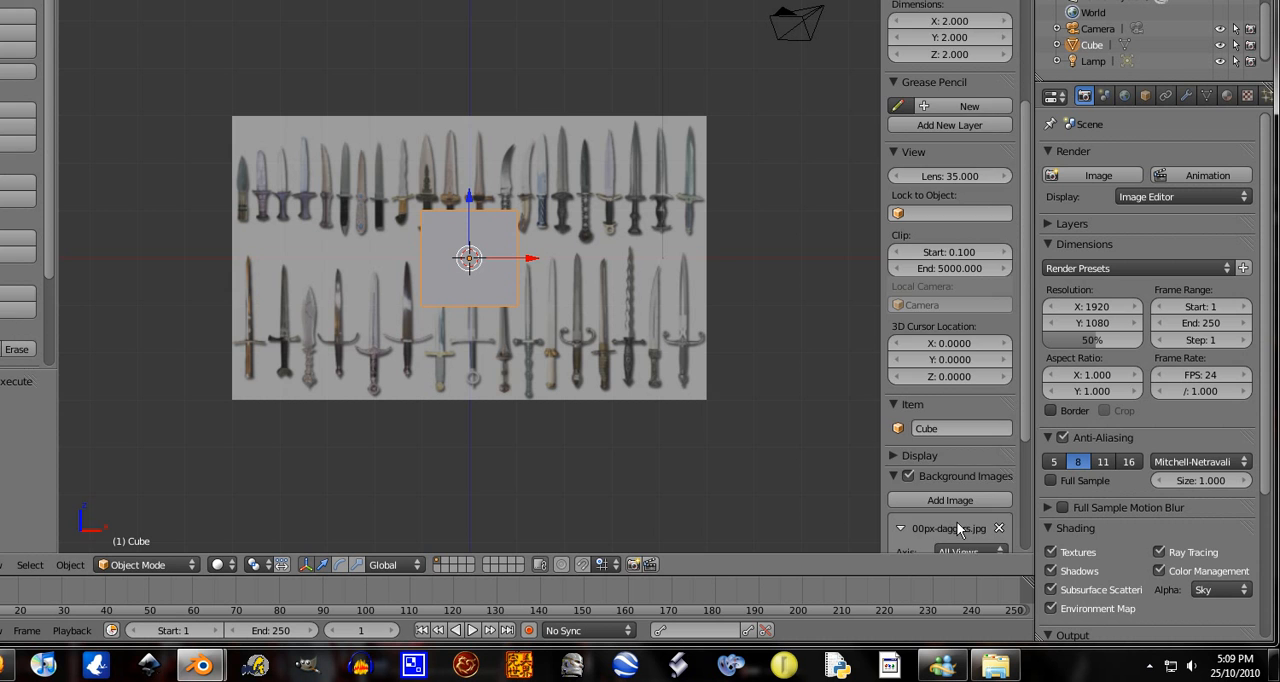
Replace the background image with Image01.jpg from the swords folder in Pictures
{"action": "scroll", "coordinate": [990, 545], "scroll_direction": "down", "scroll_amount": 3}
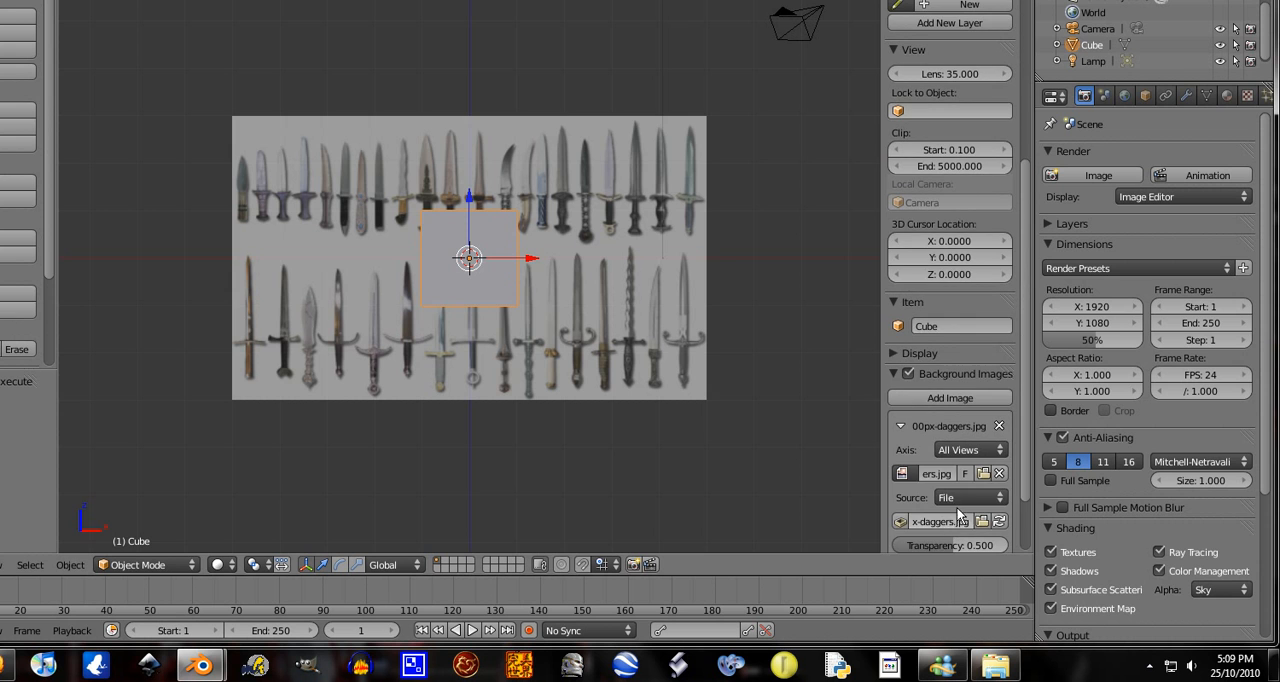
{"action": "left_click", "coordinate": [983, 473]}
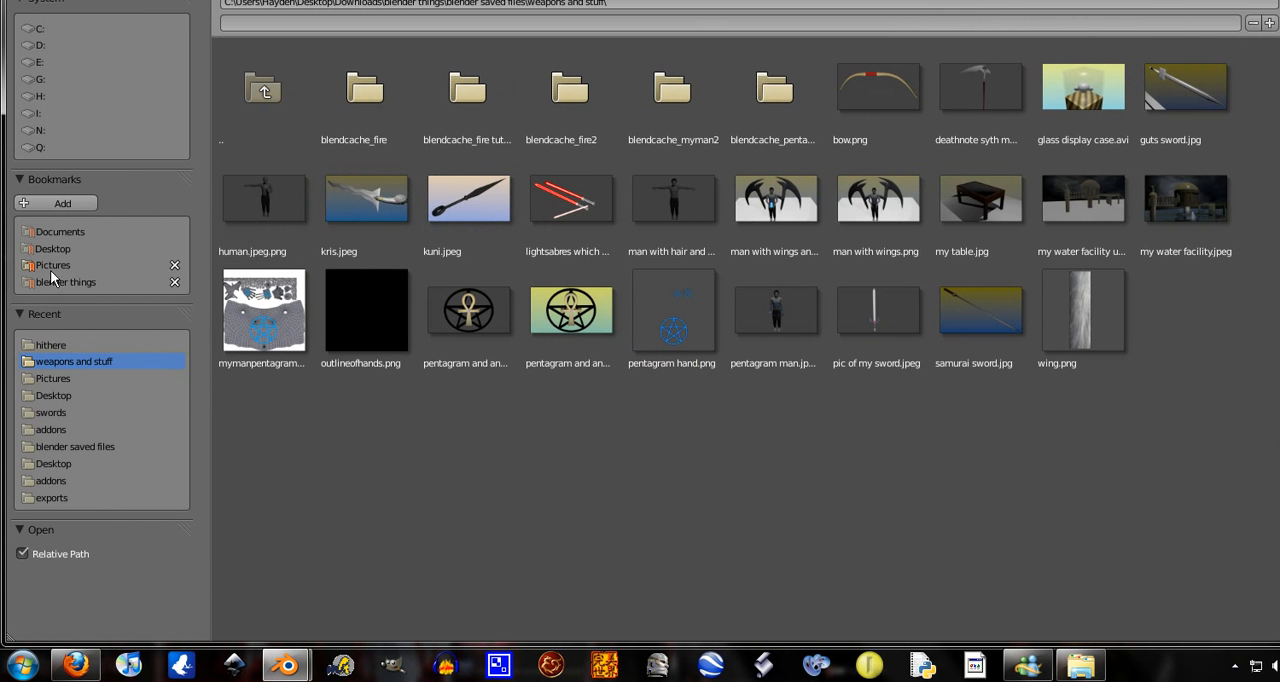
{"action": "left_click", "coordinate": [51, 266]}
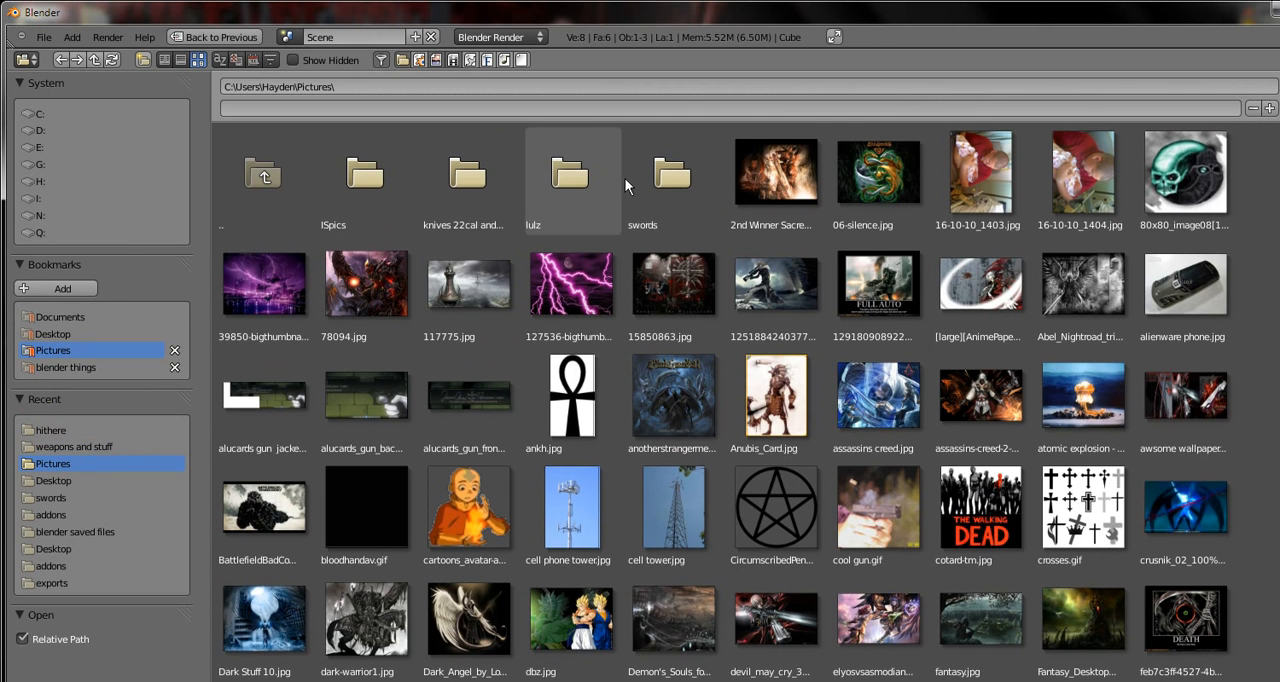
{"action": "left_click", "coordinate": [638, 178]}
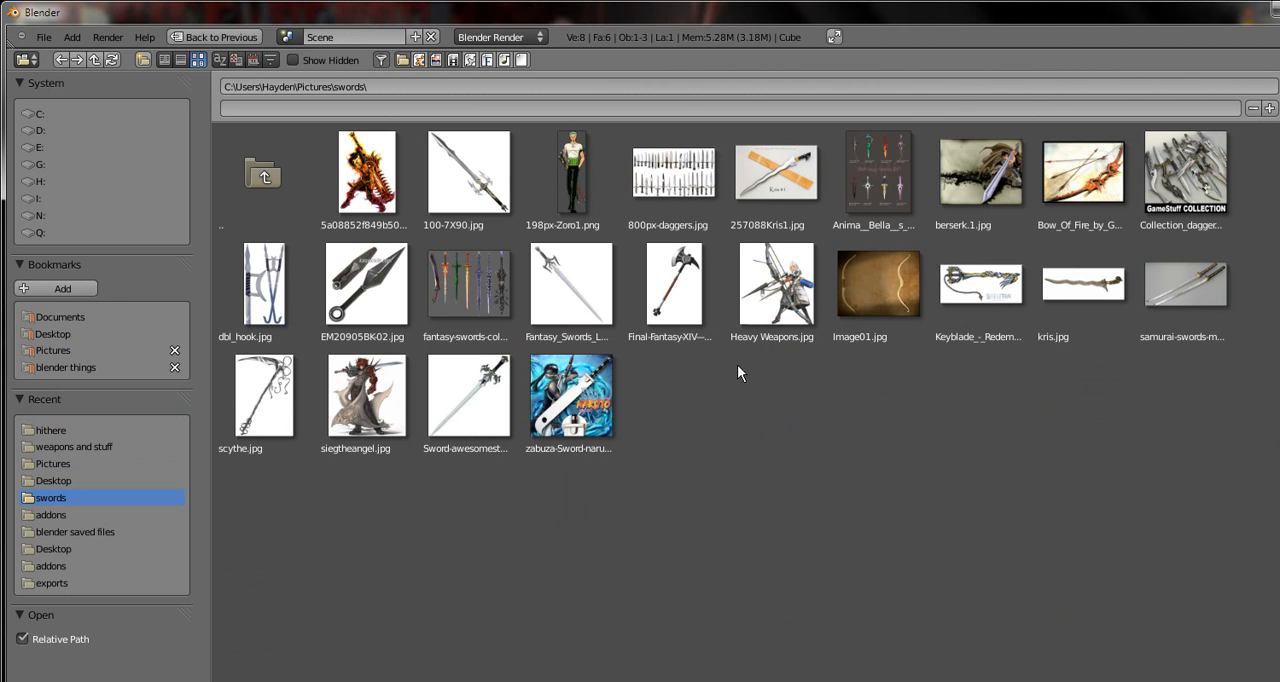
{"action": "left_click", "coordinate": [885, 294]}
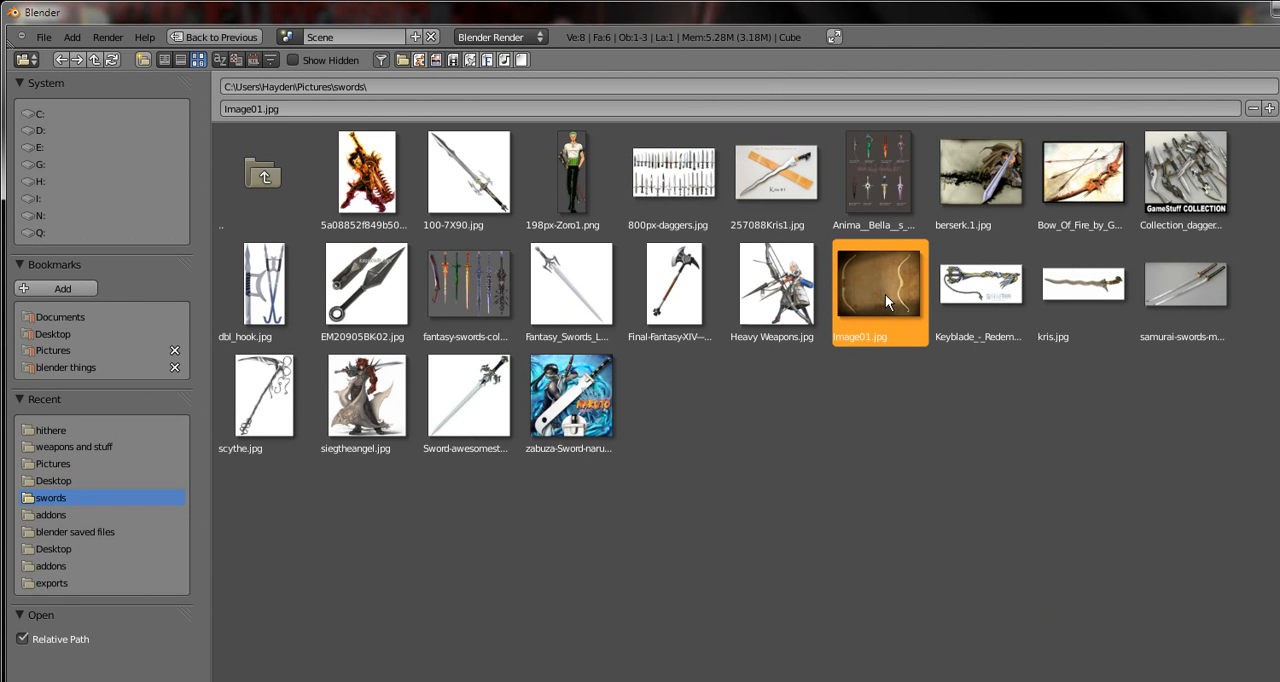
{"action": "double_click", "coordinate": [885, 294]}
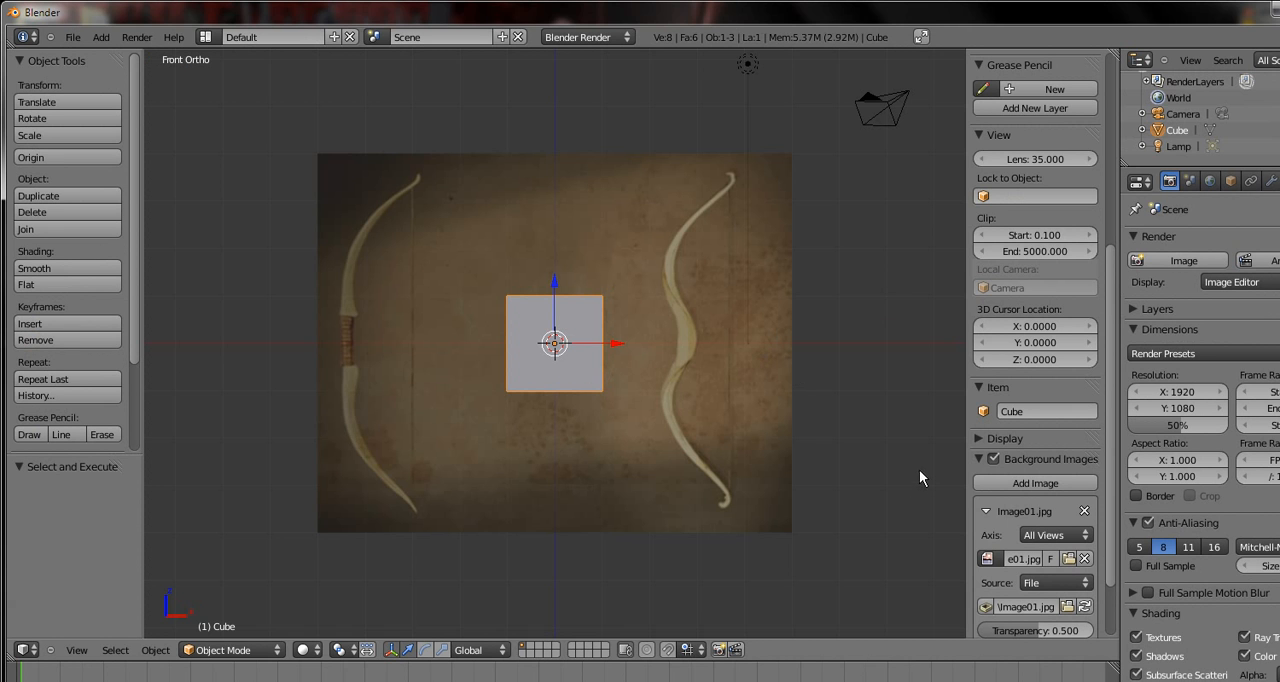
Set the transparency of the bow background image to 0.000
{"action": "scroll", "coordinate": [730, 403], "scroll_direction": "down", "scroll_amount": 2}
{"action": "scroll", "coordinate": [715, 395], "scroll_direction": "up", "scroll_amount": 4}
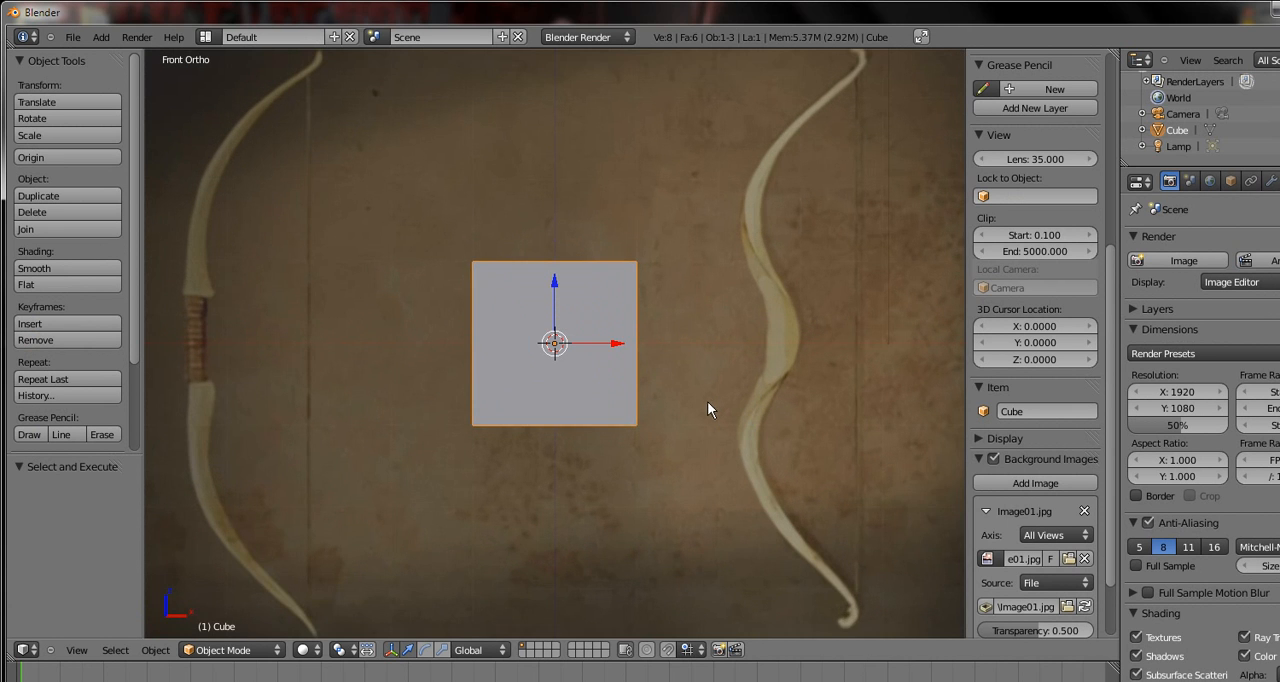
{"action": "scroll", "coordinate": [371, 363], "scroll_direction": "up", "scroll_amount": 1}
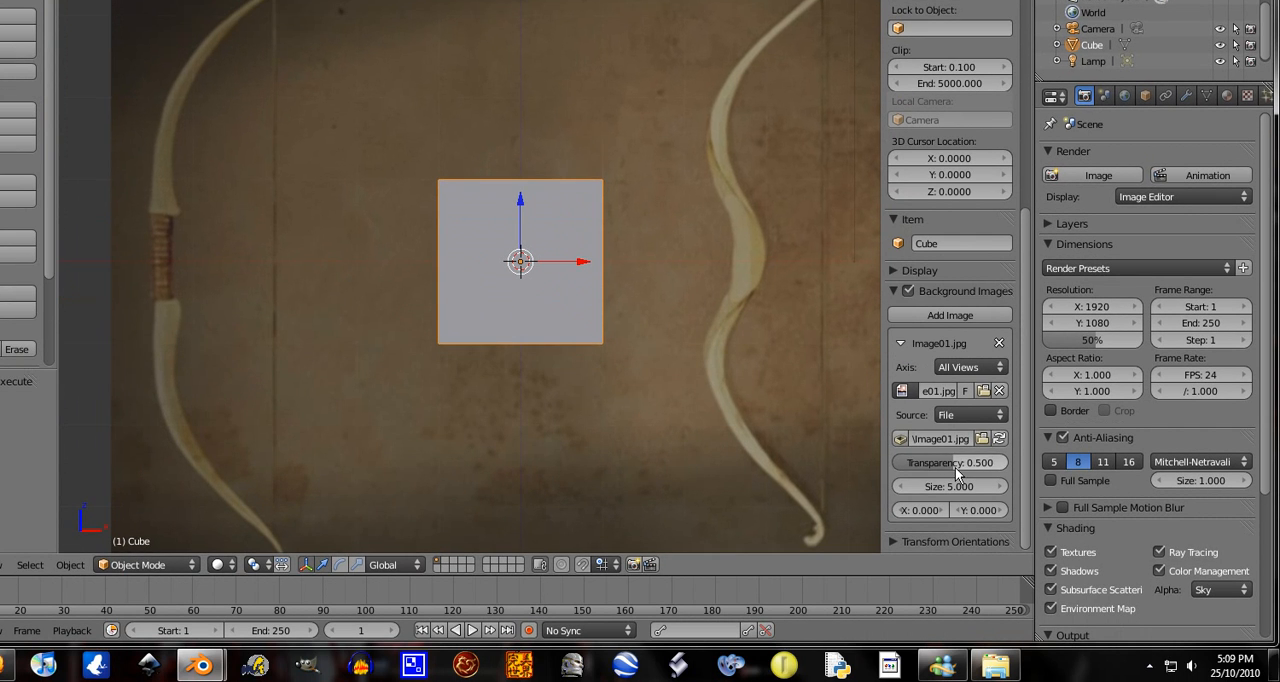
{"action": "left_click_drag", "start_coordinate": [1040, 635], "coordinate": [943, 635]}
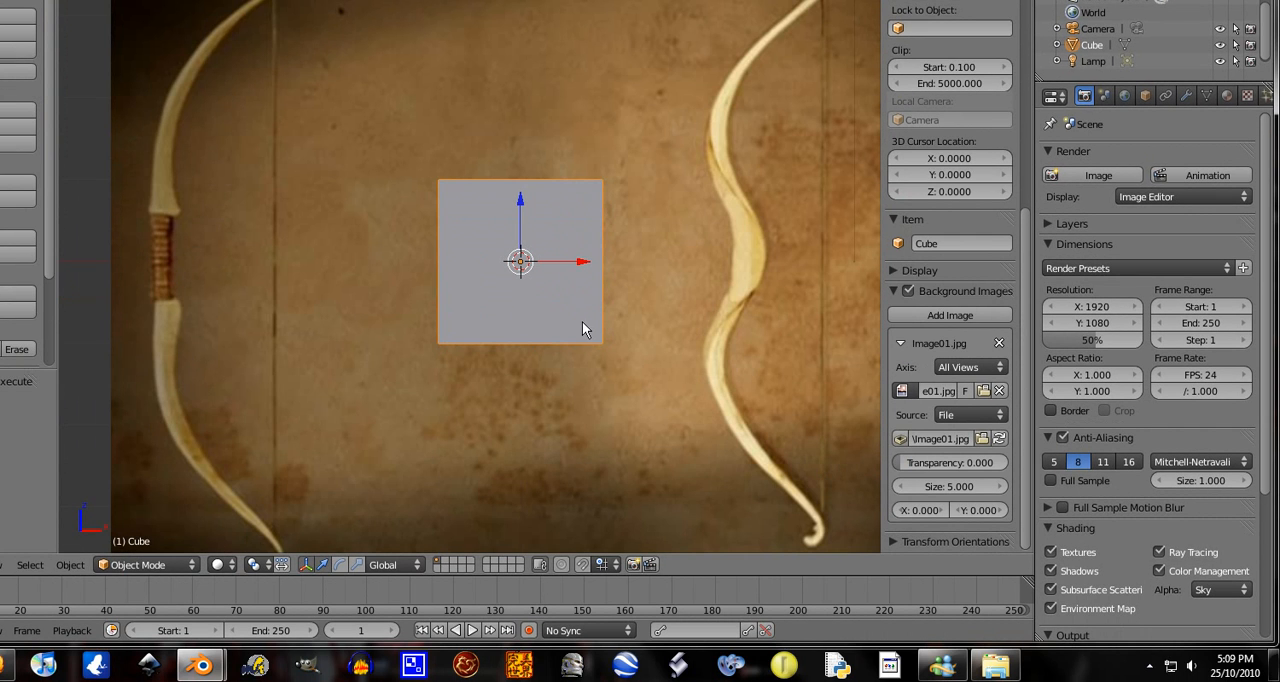
Shrink the cube to about 0.233 of its size and move it to the upper end of the left bow's grip
{"action": "key", "text": "g"}
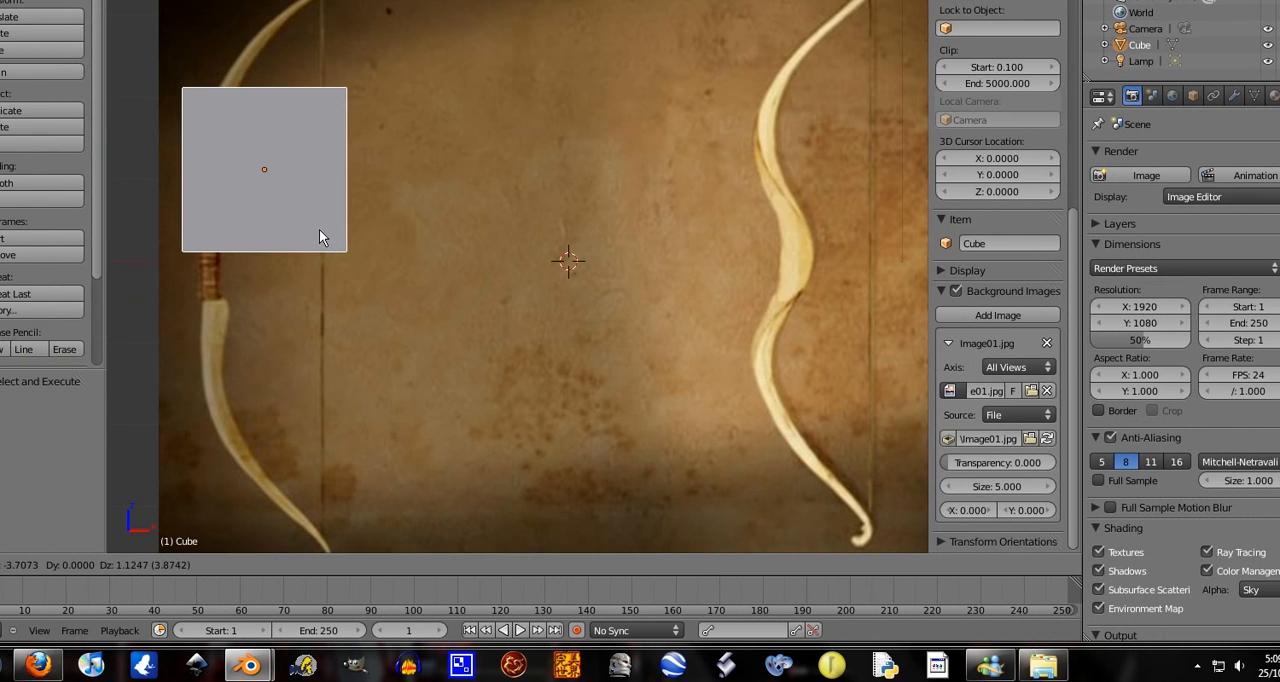
{"action": "left_click", "coordinate": [271, 229]}
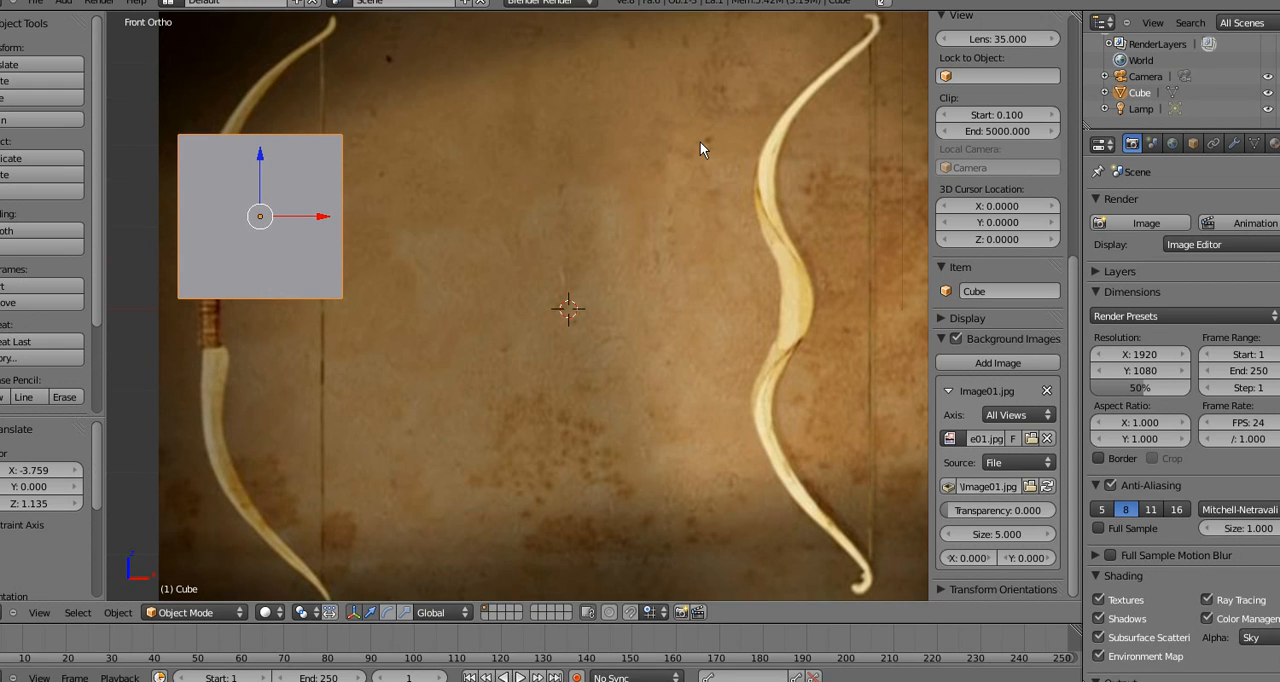
{"action": "key", "text": "s"}
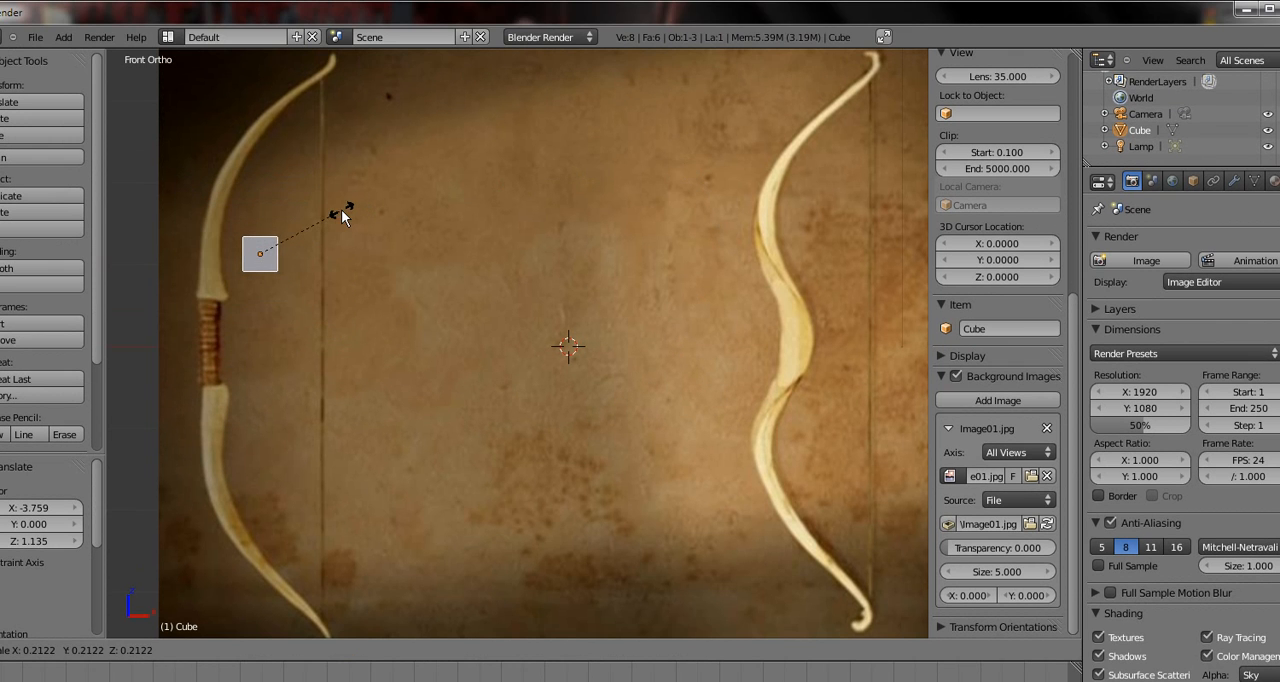
{"action": "left_click", "coordinate": [351, 209]}
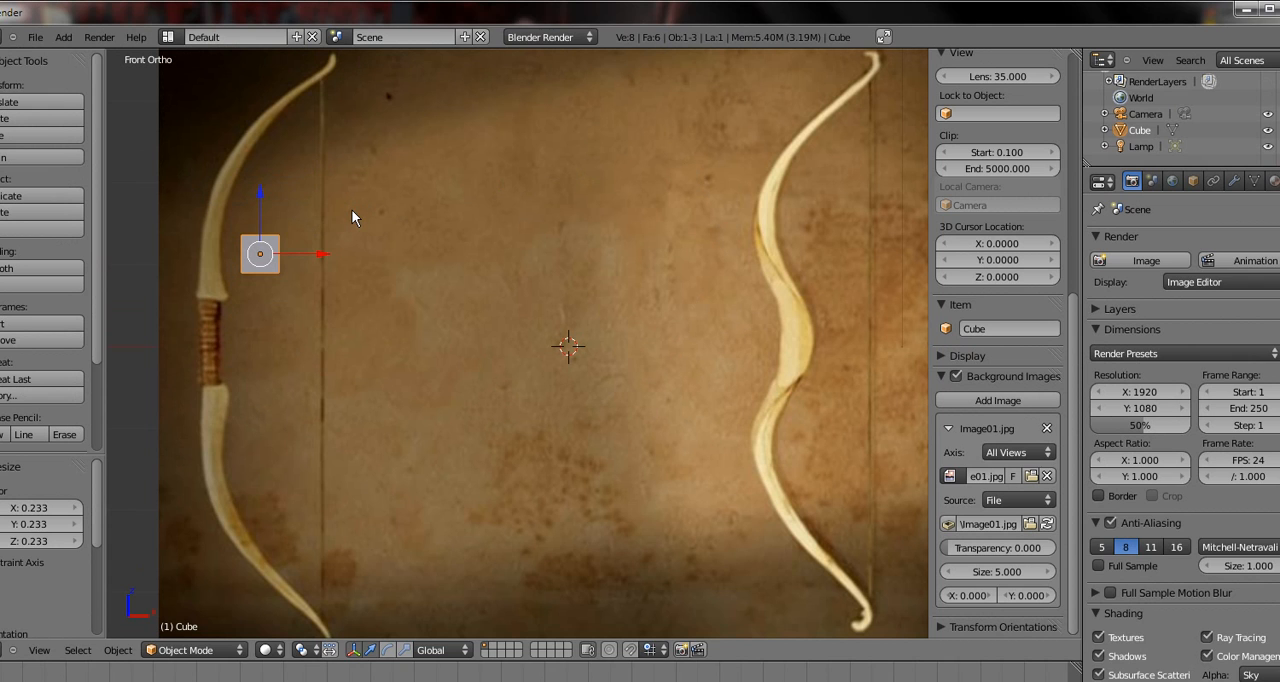
{"action": "key", "text": "g"}
{"action": "left_click", "coordinate": [340, 257]}
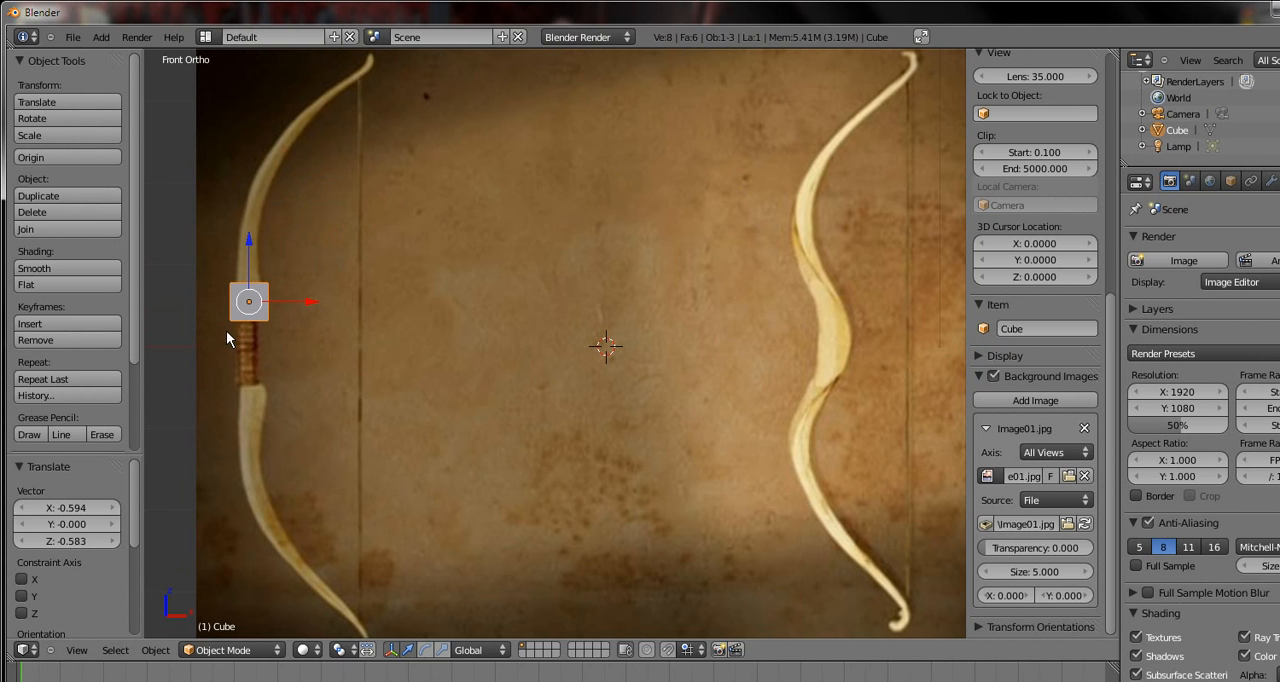
Scale the cube by about 0.411 to roughly the grip's width and move it down onto the middle of the grip
{"action": "middle_click_drag", "start_coordinate": [213, 340], "coordinate": [465, 362], "text": "shift"}
{"action": "scroll", "coordinate": [560, 400], "scroll_direction": "up", "scroll_amount": 4}
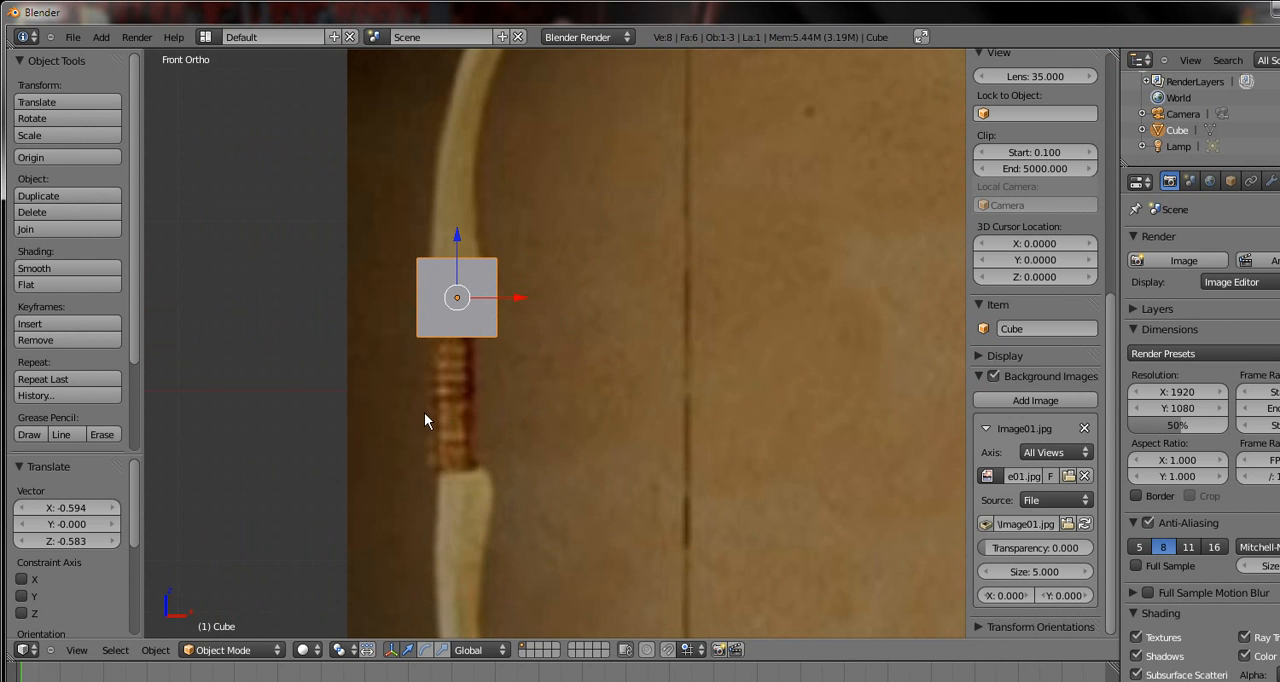
{"action": "middle_click_drag", "start_coordinate": [424, 412], "coordinate": [500, 415], "text": "shift"}
{"action": "scroll", "coordinate": [500, 415], "scroll_direction": "up", "scroll_amount": 4}
{"action": "scroll", "coordinate": [500, 414], "scroll_direction": "down", "scroll_amount": 4}
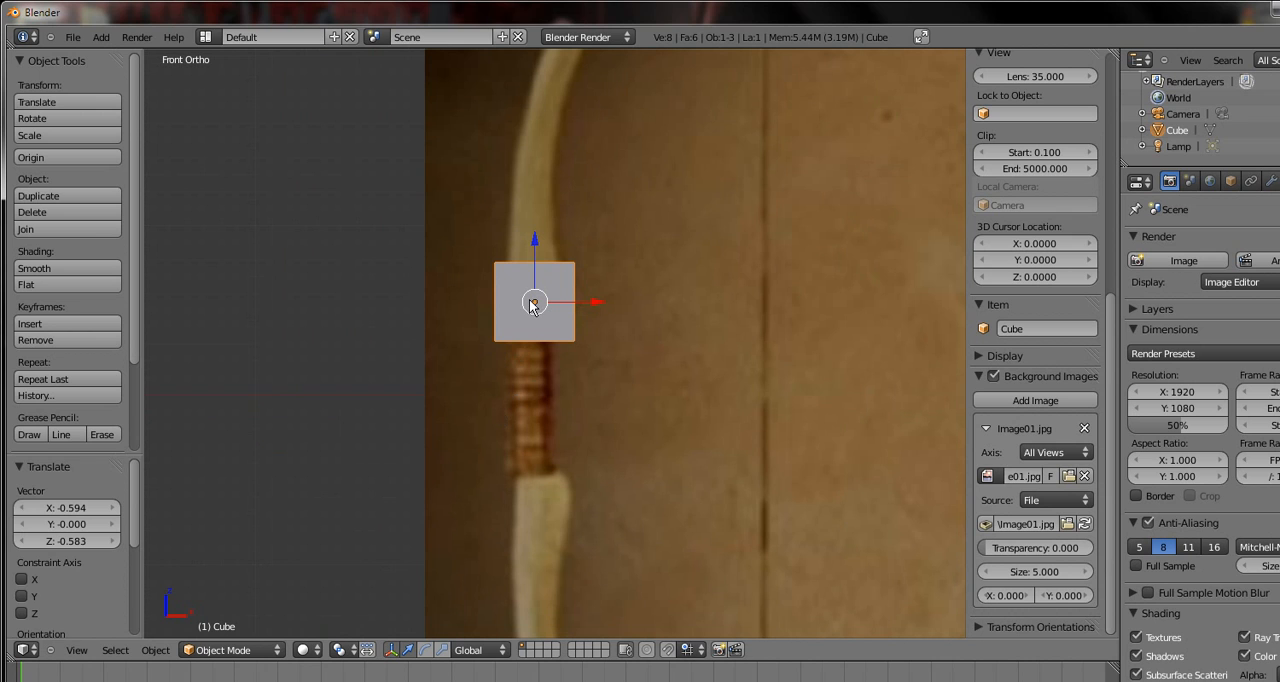
{"action": "key", "text": "s"}
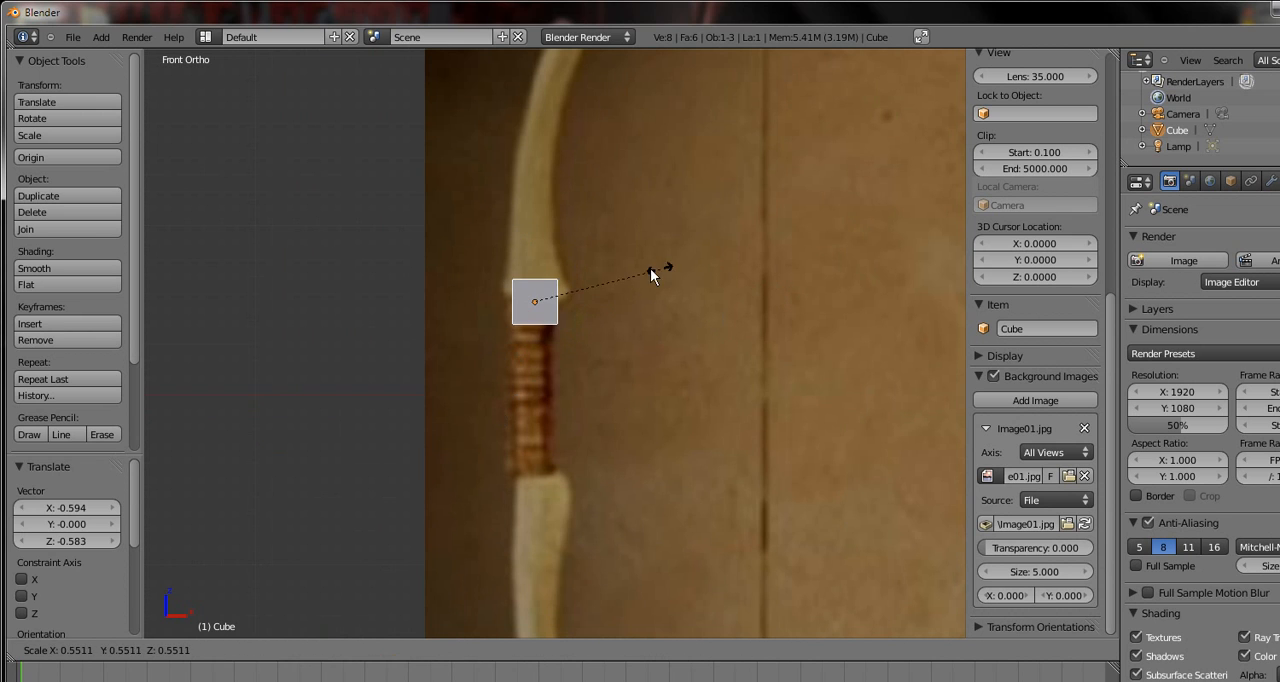
{"action": "left_click", "coordinate": [629, 268]}
{"action": "key", "text": "g"}
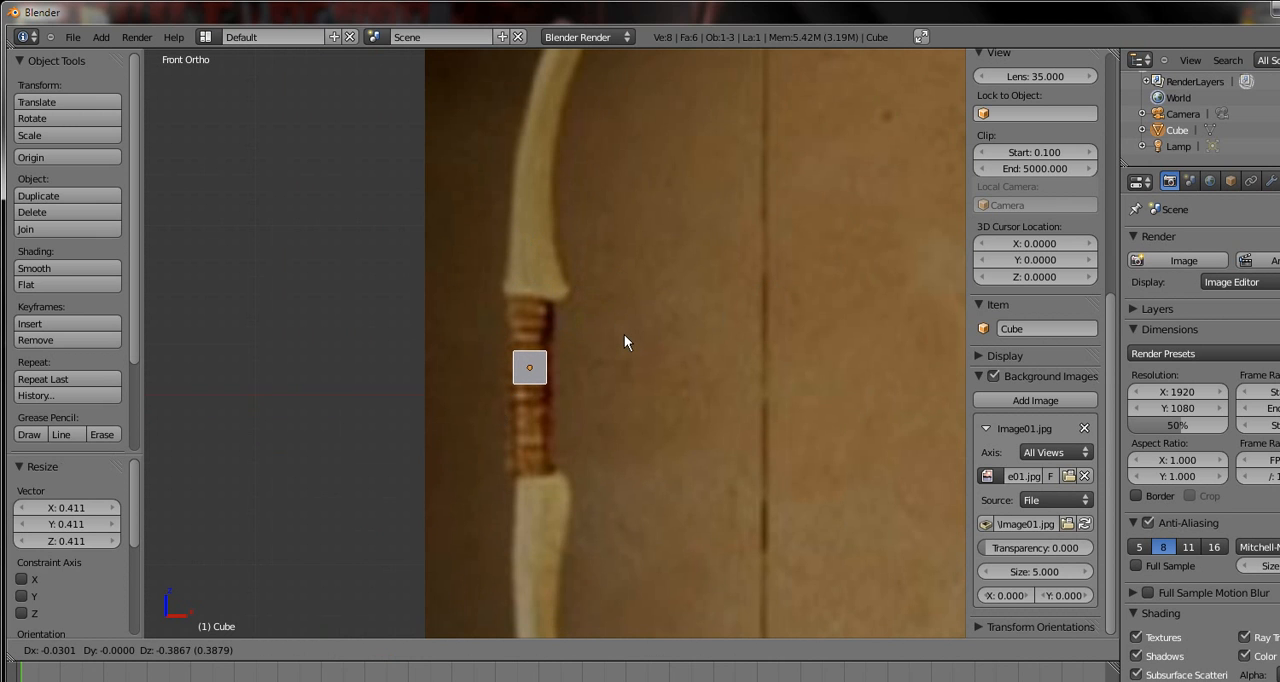
{"action": "left_click", "coordinate": [621, 335]}
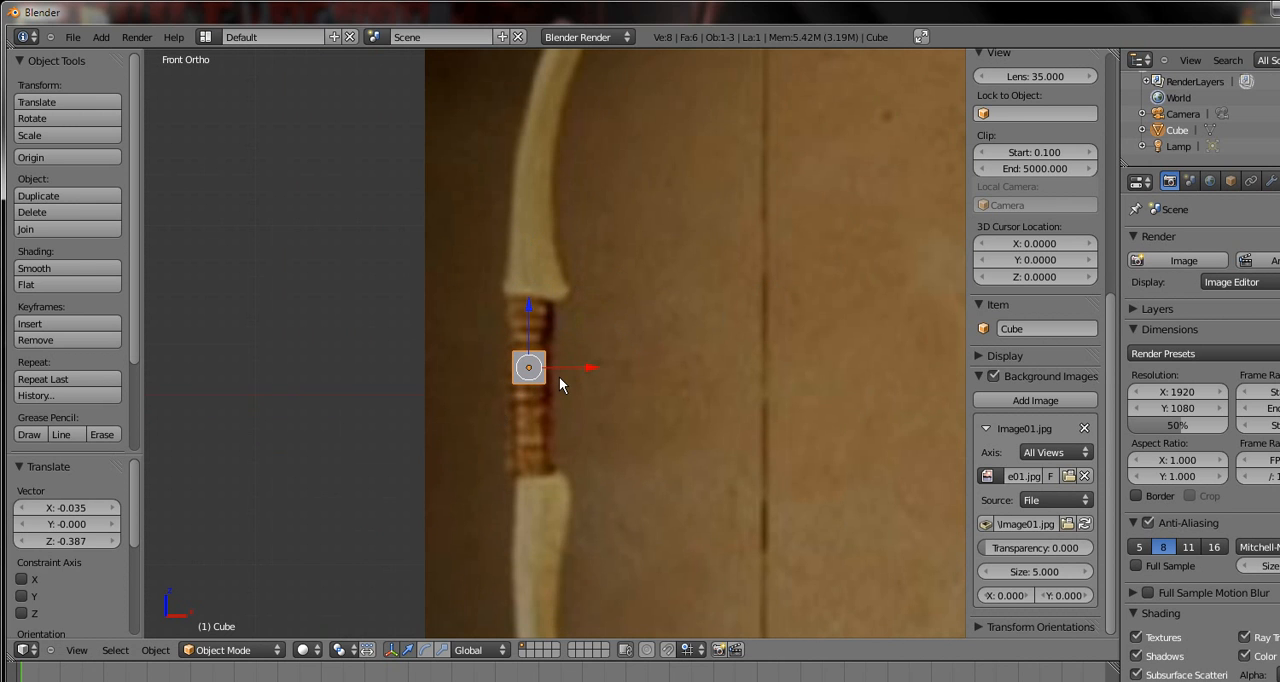
Enter Edit Mode, deselect the mesh and add one centred horizontal loop cut around the cube
{"action": "key", "text": "Tab"}
{"action": "scroll", "coordinate": [558, 376], "scroll_direction": "up", "scroll_amount": 3}
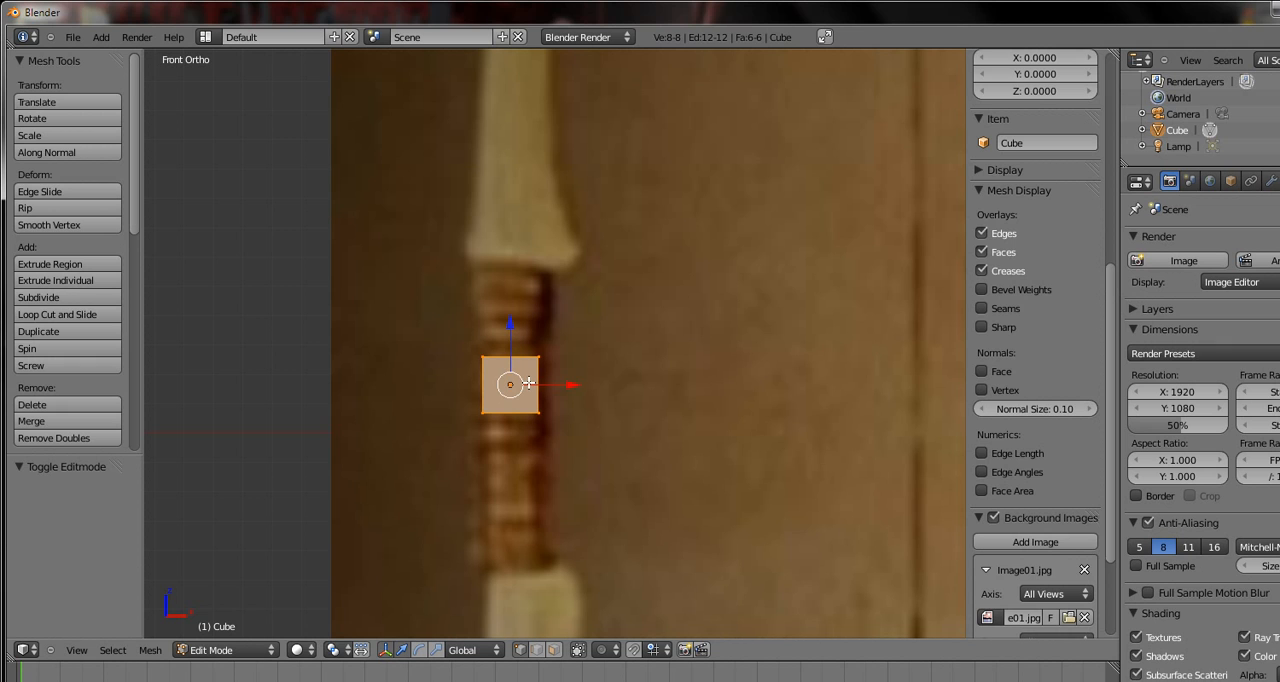
{"action": "key", "text": "a"}
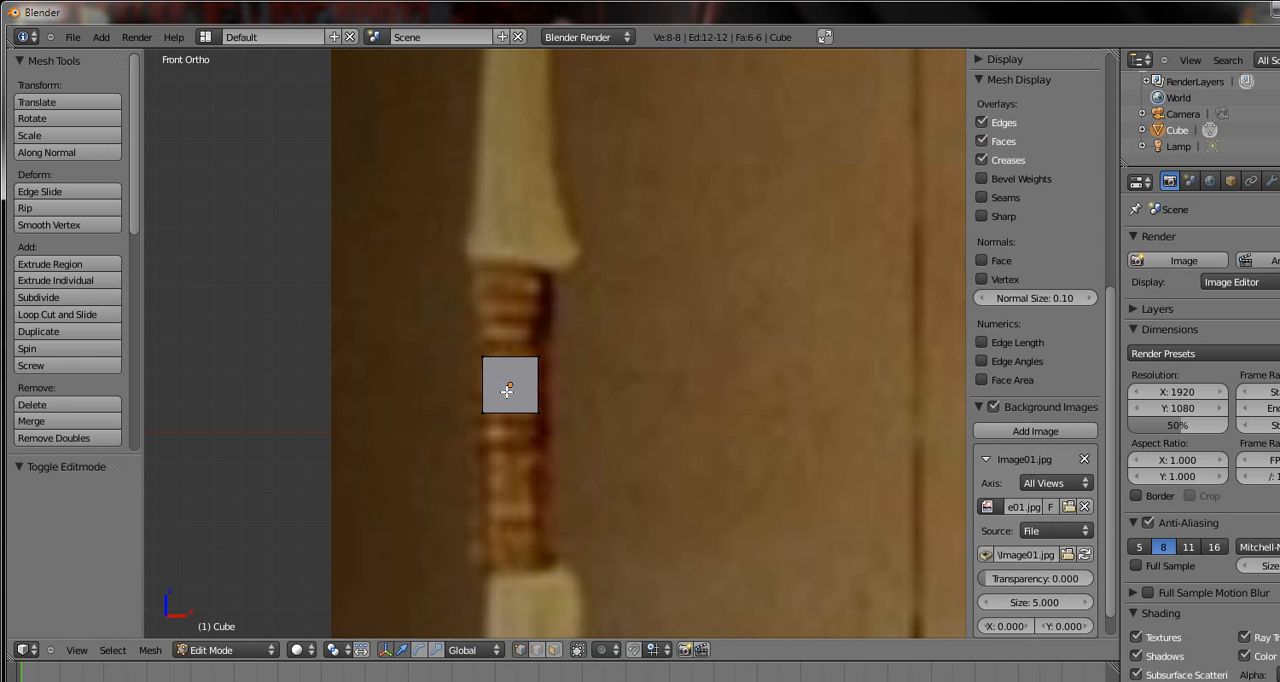
{"action": "key", "text": "ctrl+r"}
{"action": "left_click", "coordinate": [502, 393]}
{"action": "right_click", "coordinate": [502, 393]}
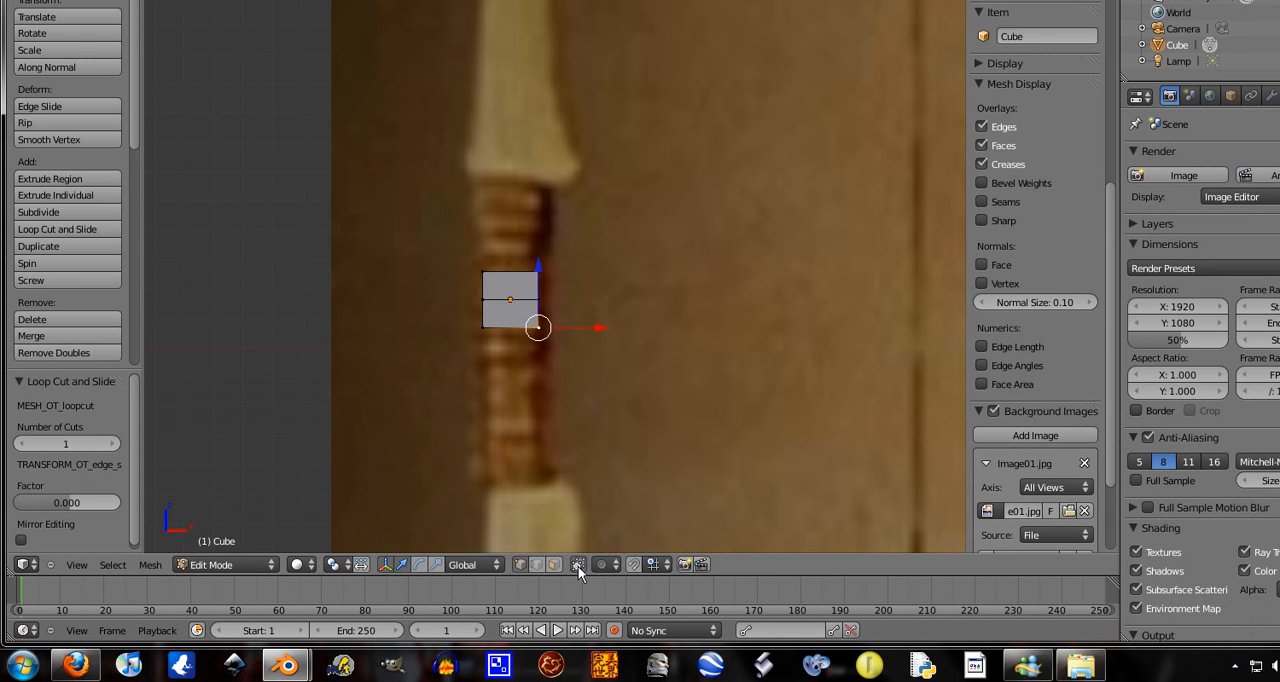
Box-select the cube's bottom vertices and delete them
{"action": "key", "text": "b"}
{"action": "left_click_drag", "start_coordinate": [565, 310], "coordinate": [380, 408]}
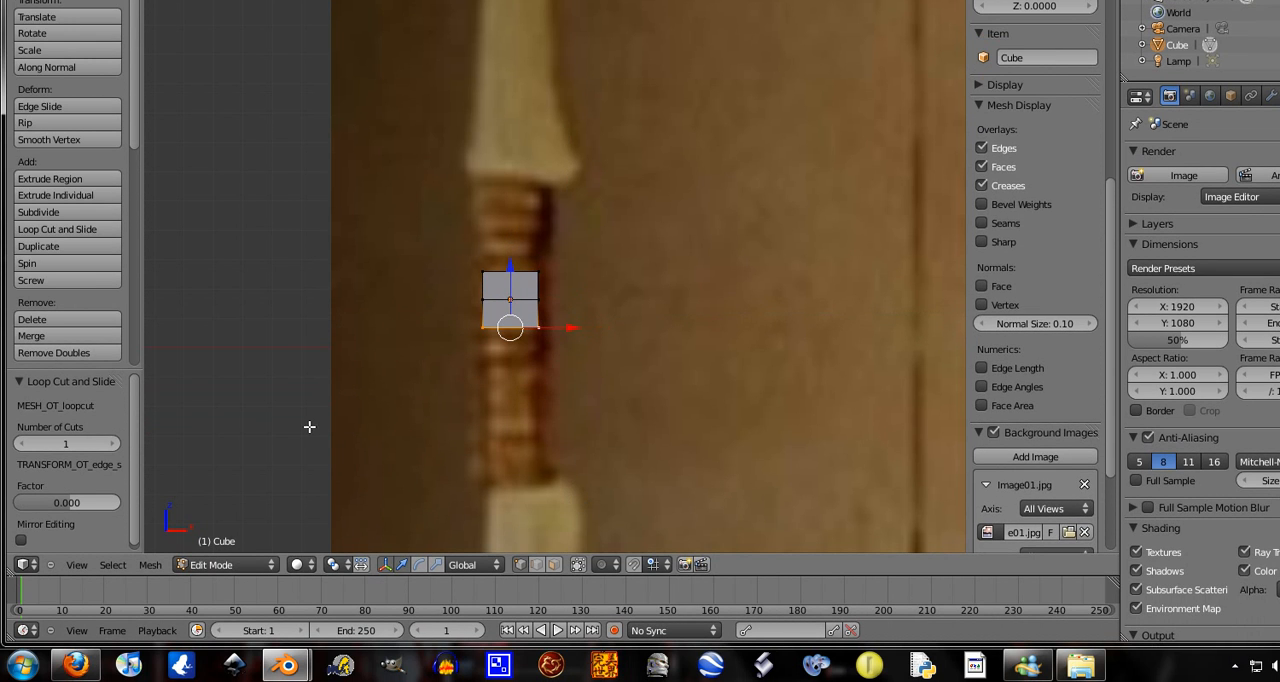
{"action": "key", "text": "x"}
{"action": "left_click", "coordinate": [541, 373]}
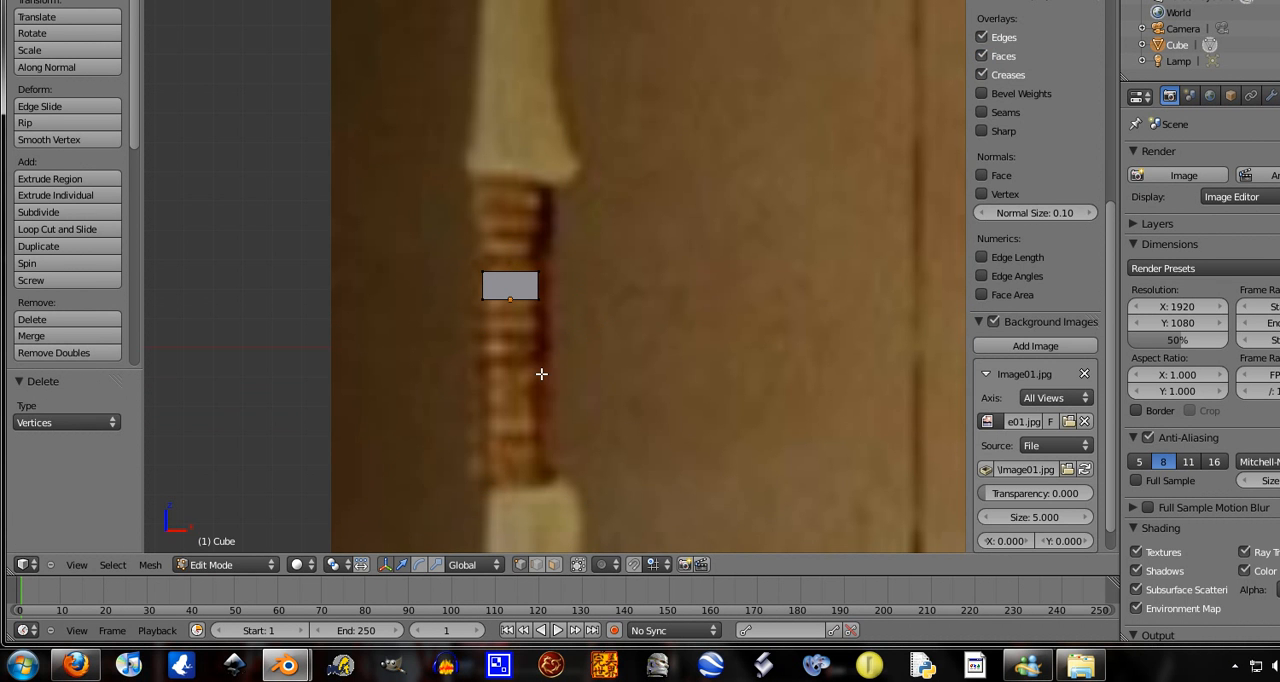
Return to Object Mode and add a Mirror modifier to the cube, mirroring on Z only instead of X, with Clipping on
{"action": "key", "text": "Tab"}
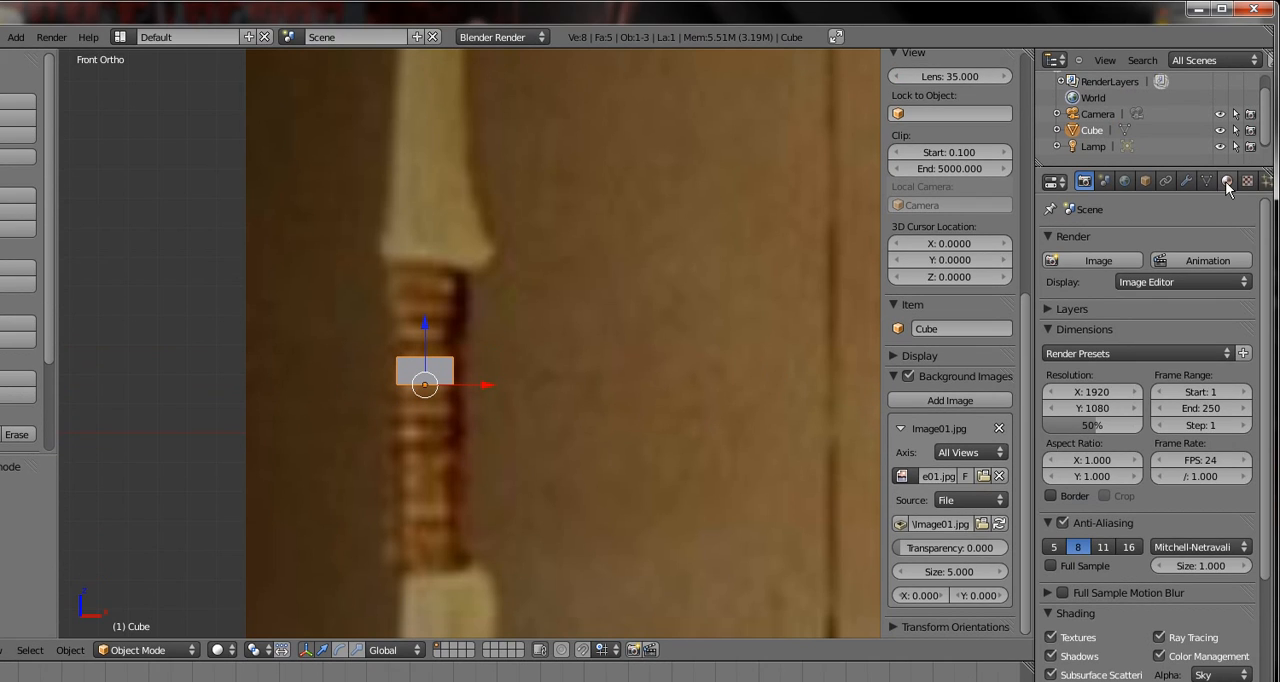
{"action": "left_click", "coordinate": [1187, 182]}
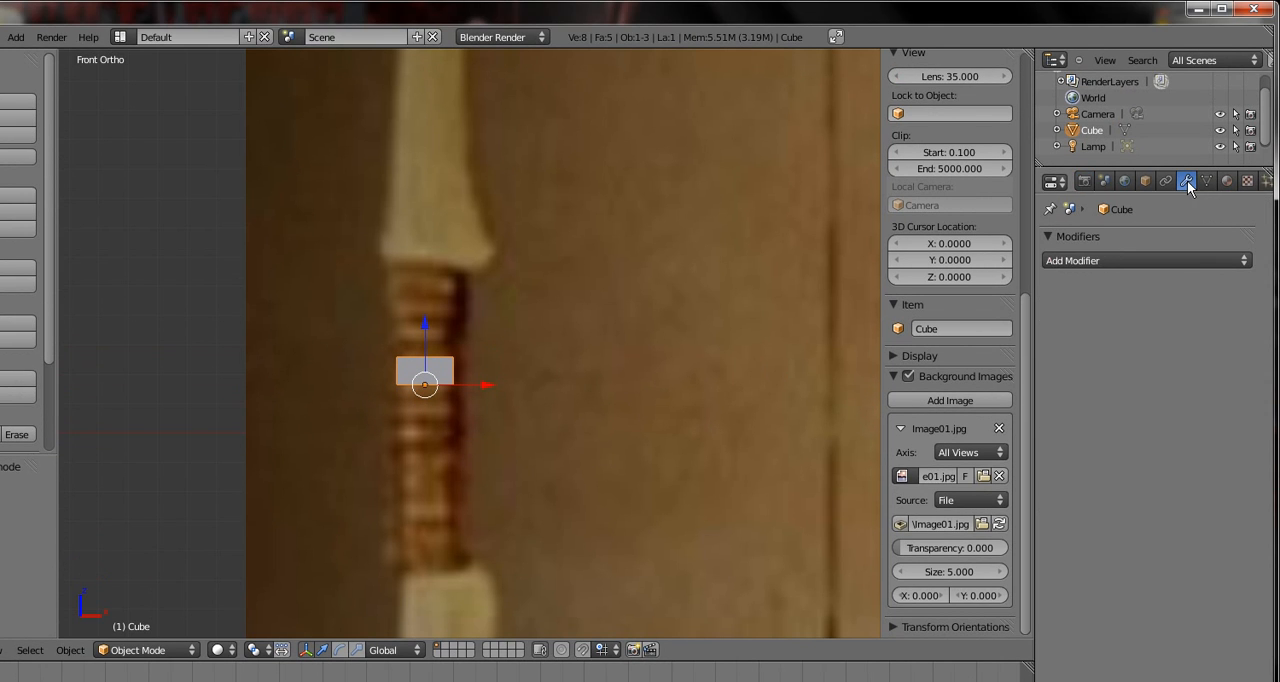
{"action": "left_click", "coordinate": [1115, 260]}
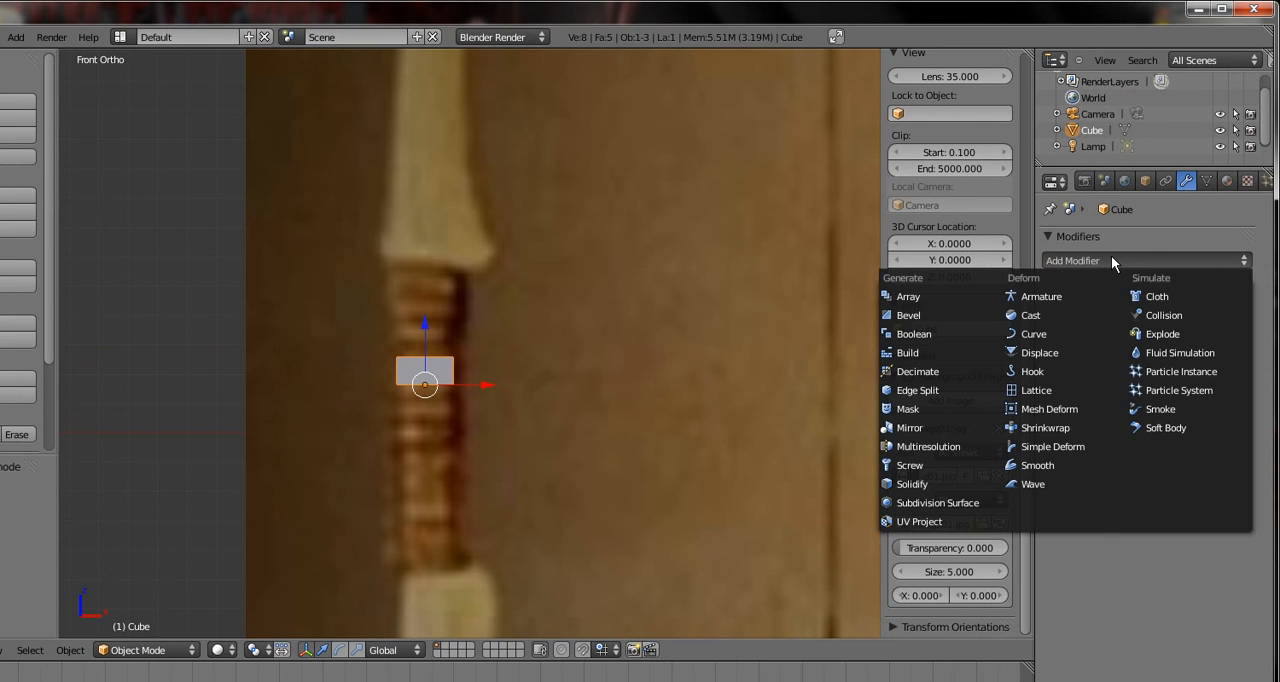
{"action": "left_click", "coordinate": [910, 427]}
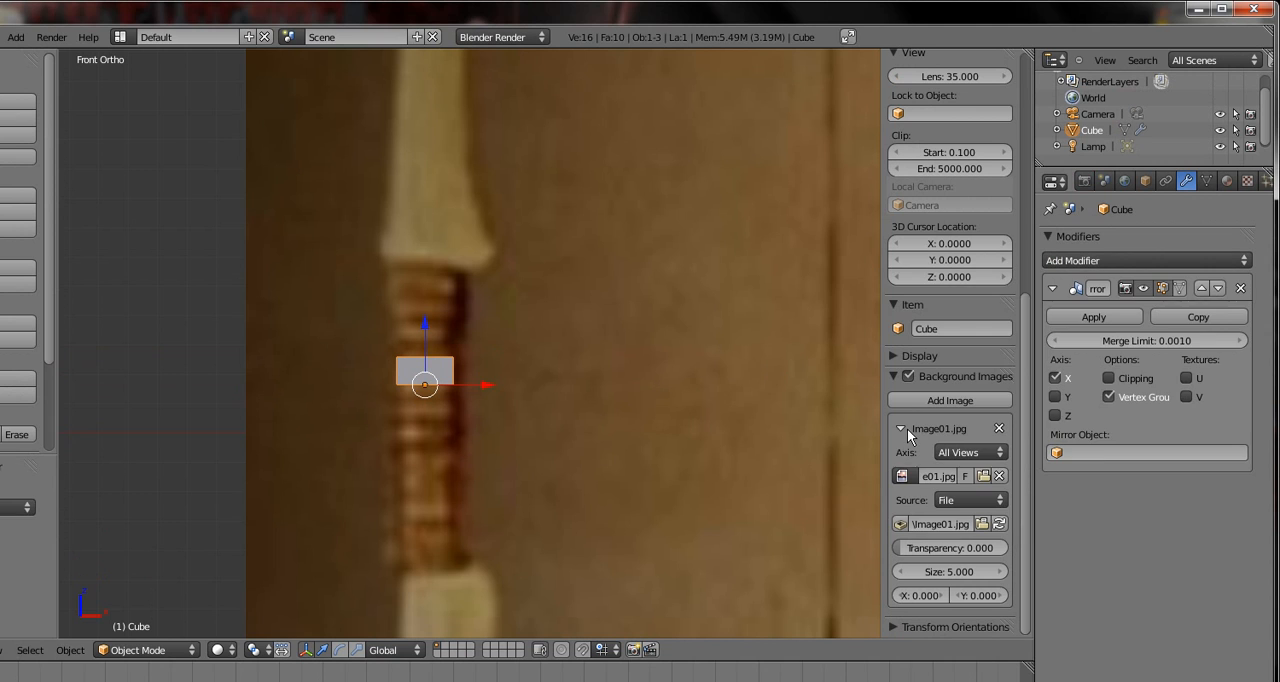
{"action": "left_click", "coordinate": [1056, 378]}
{"action": "left_click", "coordinate": [1055, 415]}
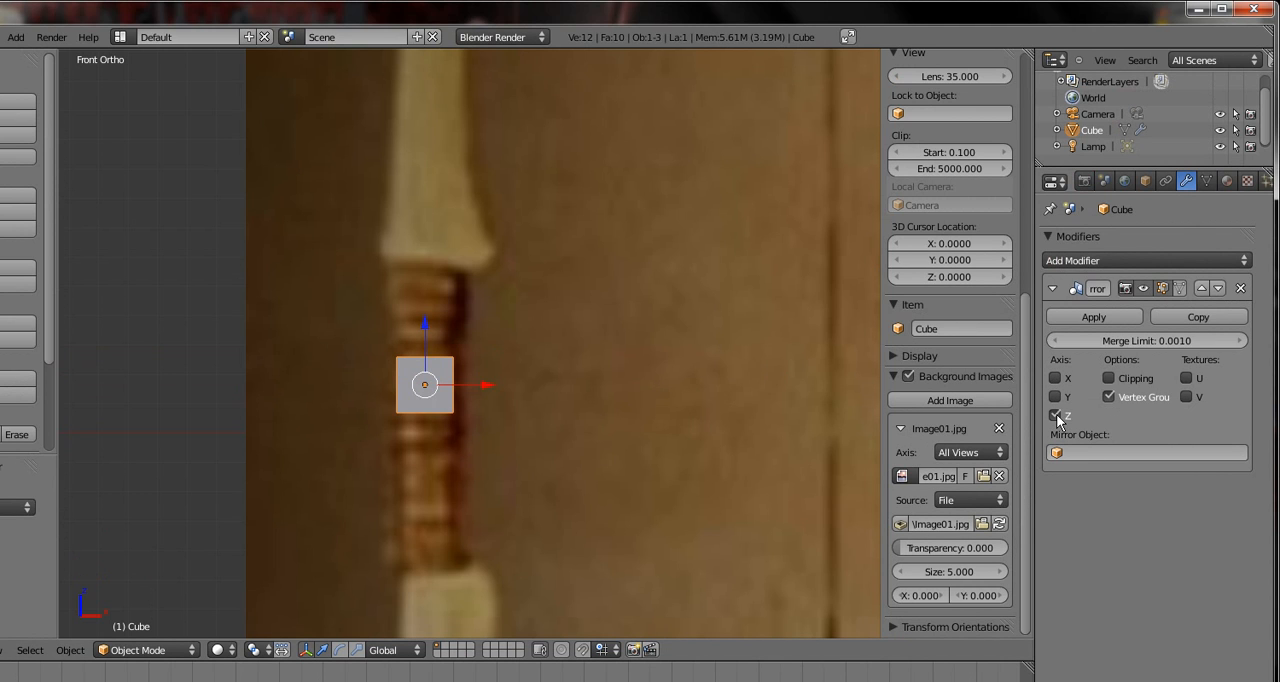
{"action": "scroll", "coordinate": [570, 372], "scroll_direction": "down", "scroll_amount": 3}
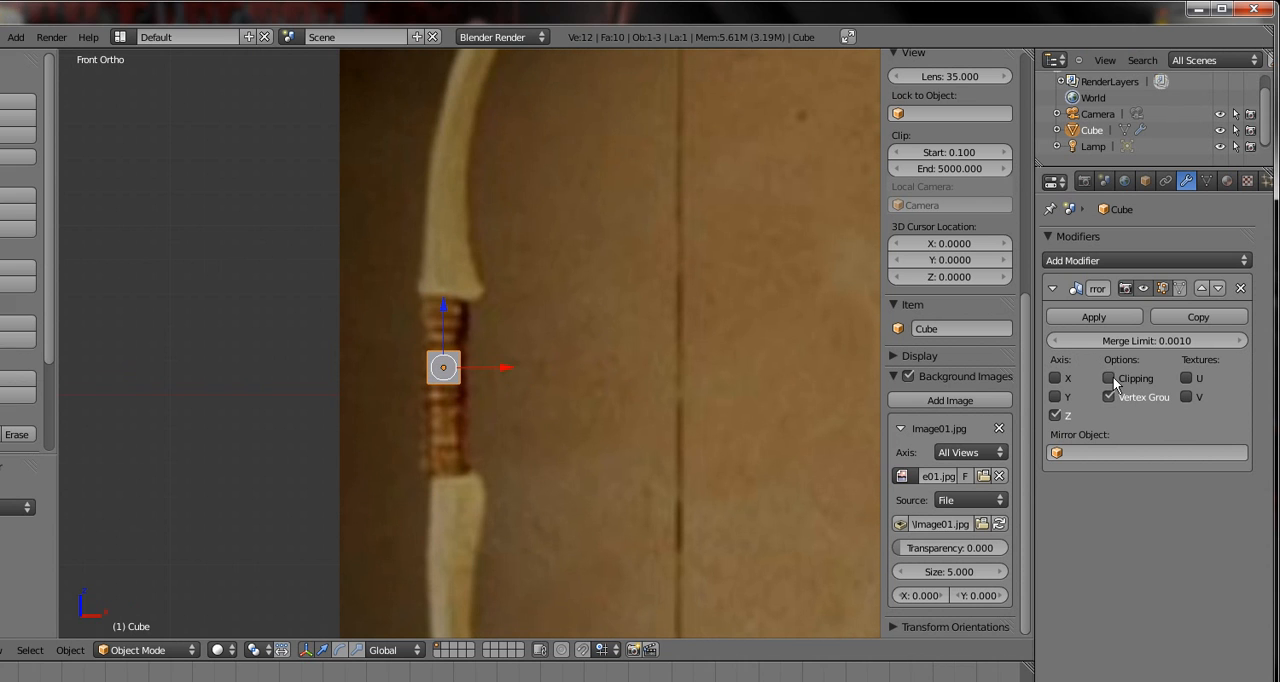
{"action": "left_click", "coordinate": [1193, 378]}
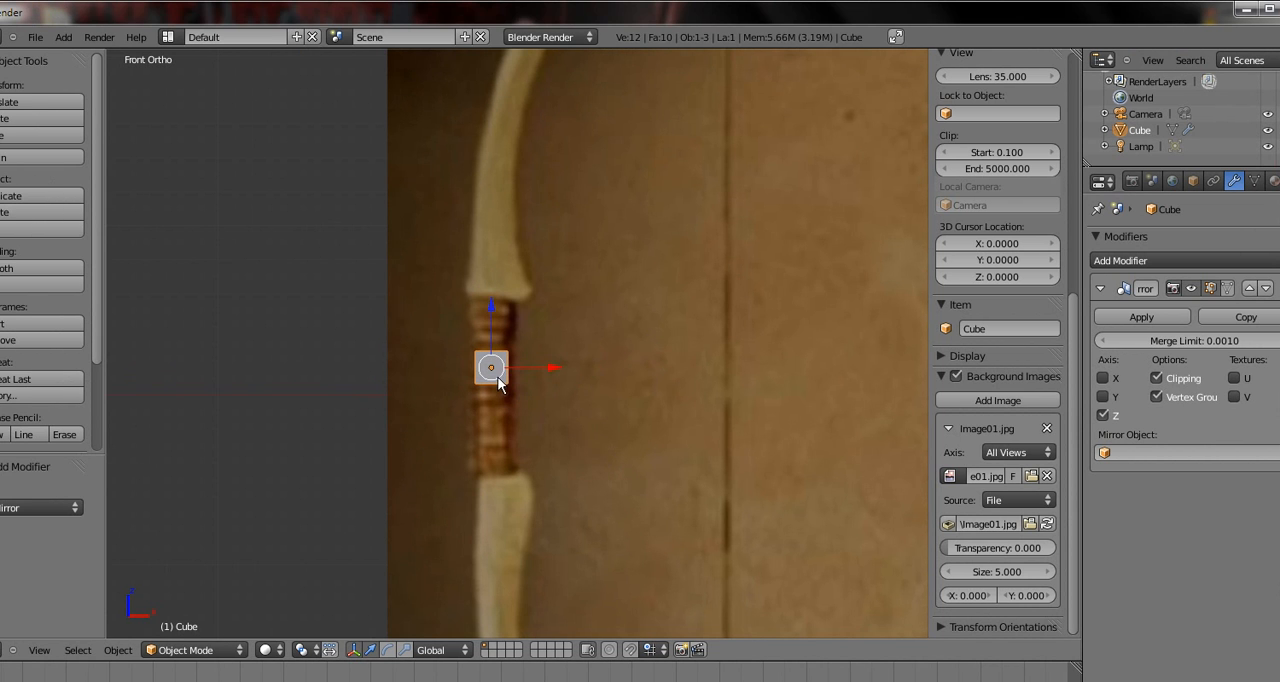
{"action": "scroll", "coordinate": [496, 380], "scroll_direction": "up", "scroll_amount": 2}
{"action": "scroll", "coordinate": [496, 380], "scroll_direction": "down", "scroll_amount": 1}
{"action": "scroll", "coordinate": [497, 383], "scroll_direction": "down", "scroll_amount": 1}
{"action": "scroll", "coordinate": [445, 379], "scroll_direction": "up", "scroll_amount": 7}
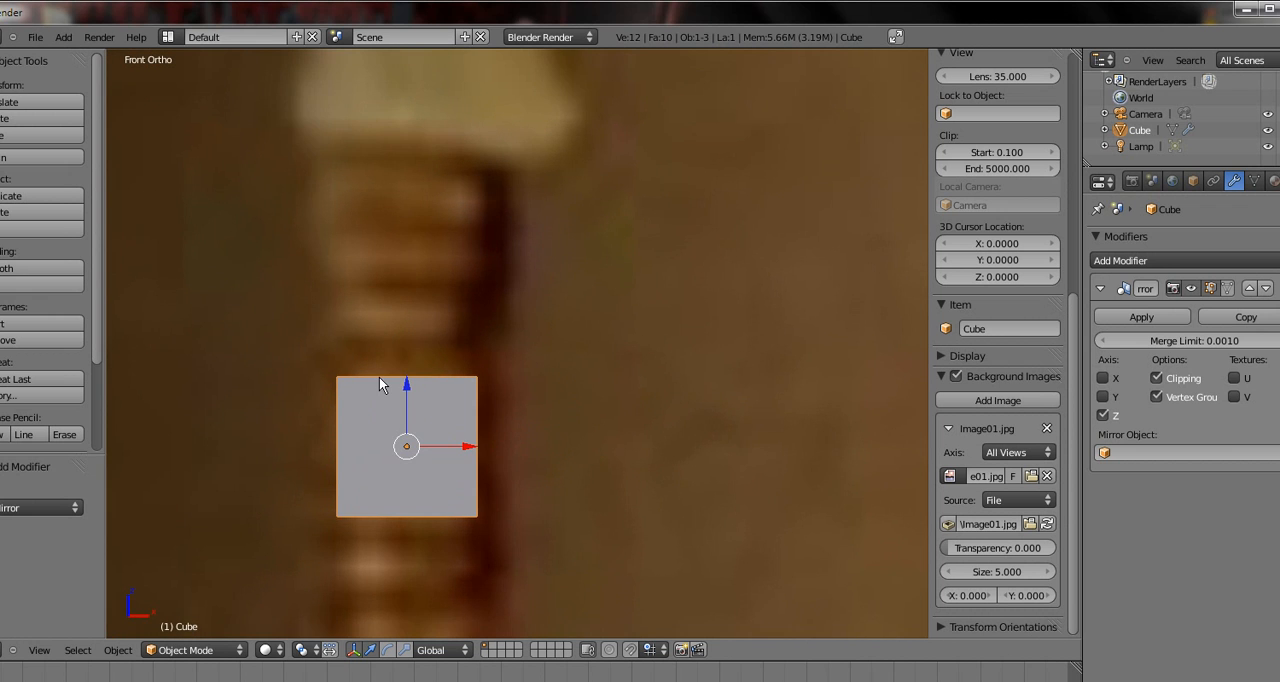
{"action": "scroll", "coordinate": [439, 368], "scroll_direction": "down", "scroll_amount": 6}
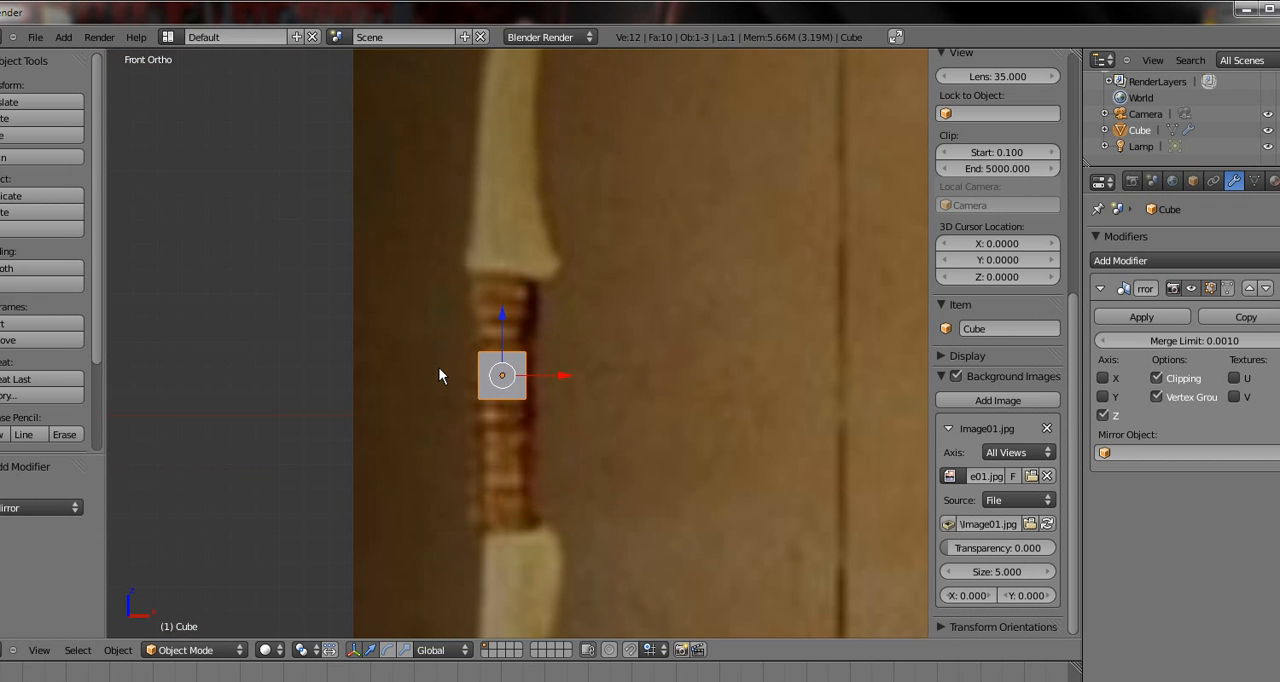
In Edit Mode, box-select the cube's four top vertices and extrude them upward by about 0.314, to the grip's upper end
{"action": "key", "text": "Tab"}
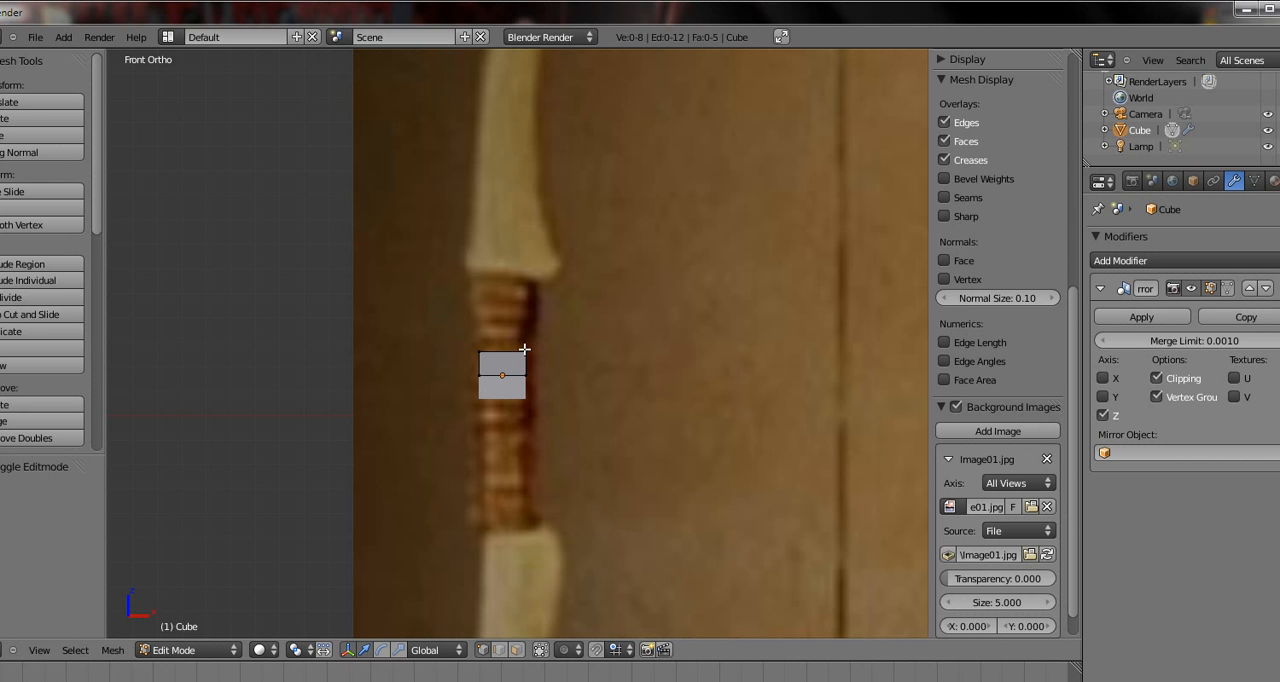
{"action": "right_click", "coordinate": [523, 356]}
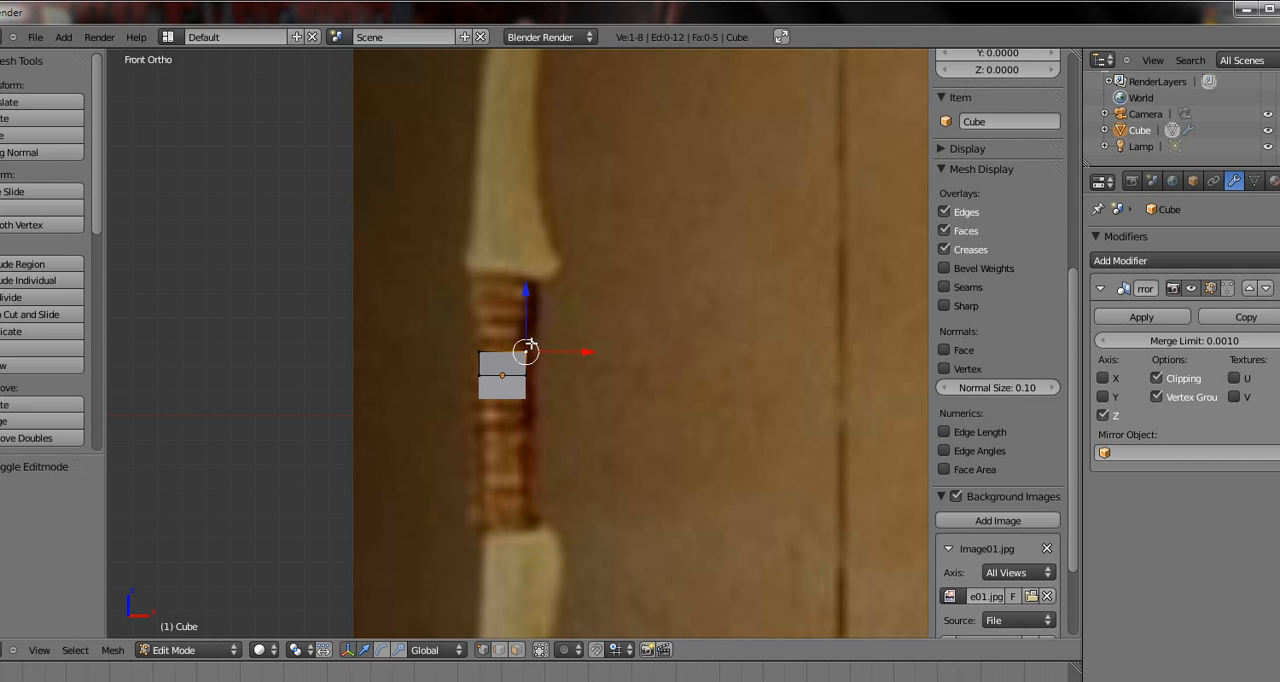
{"action": "key", "text": "b"}
{"action": "left_click_drag", "start_coordinate": [542, 328], "coordinate": [423, 358]}
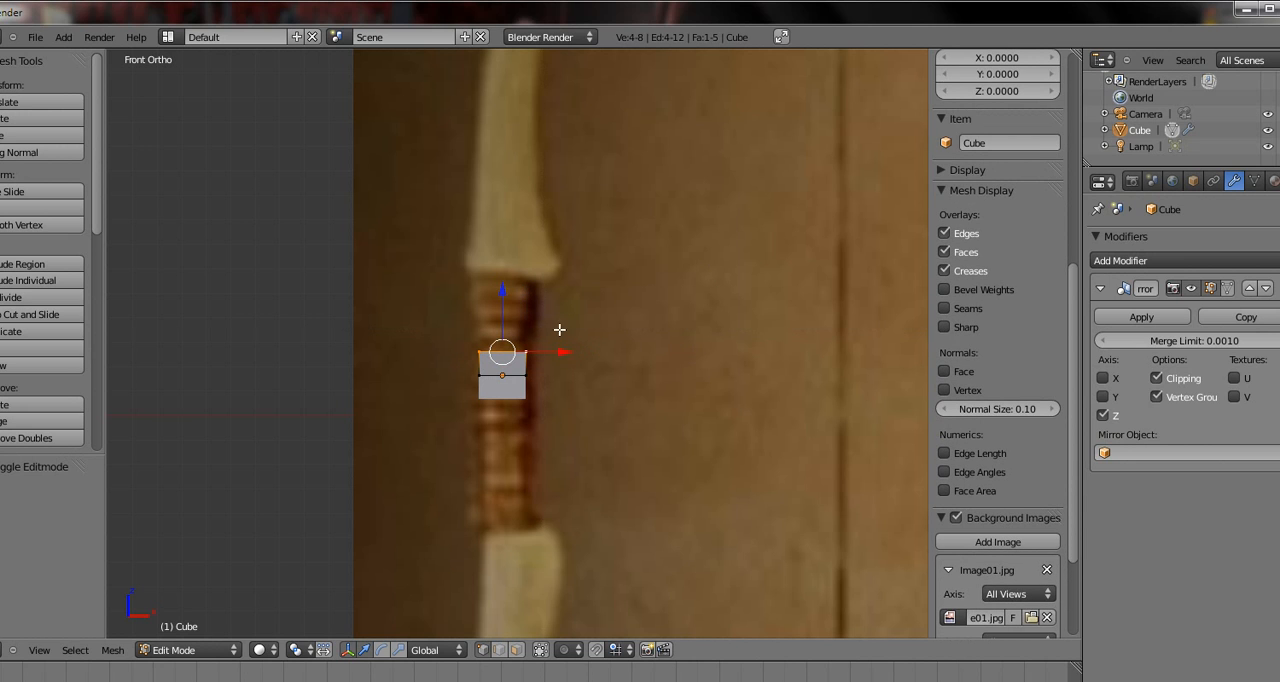
{"action": "key", "text": "b"}
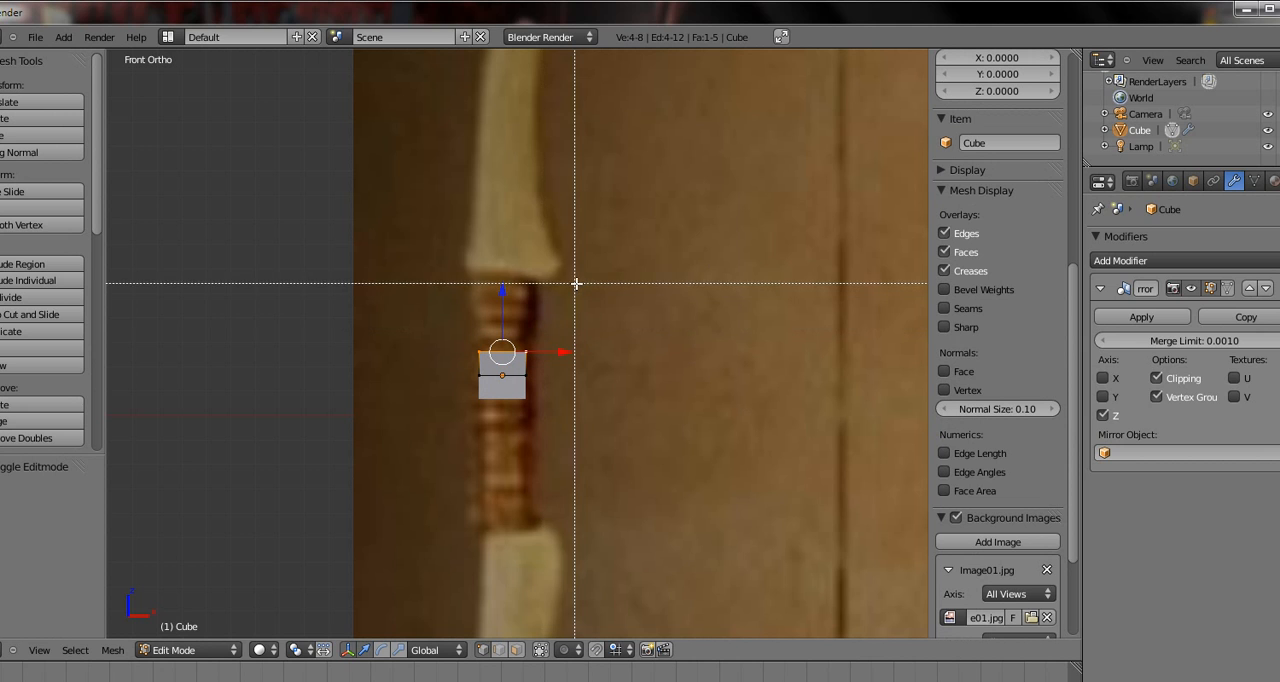
{"action": "left_click_drag", "start_coordinate": [583, 285], "coordinate": [352, 370]}
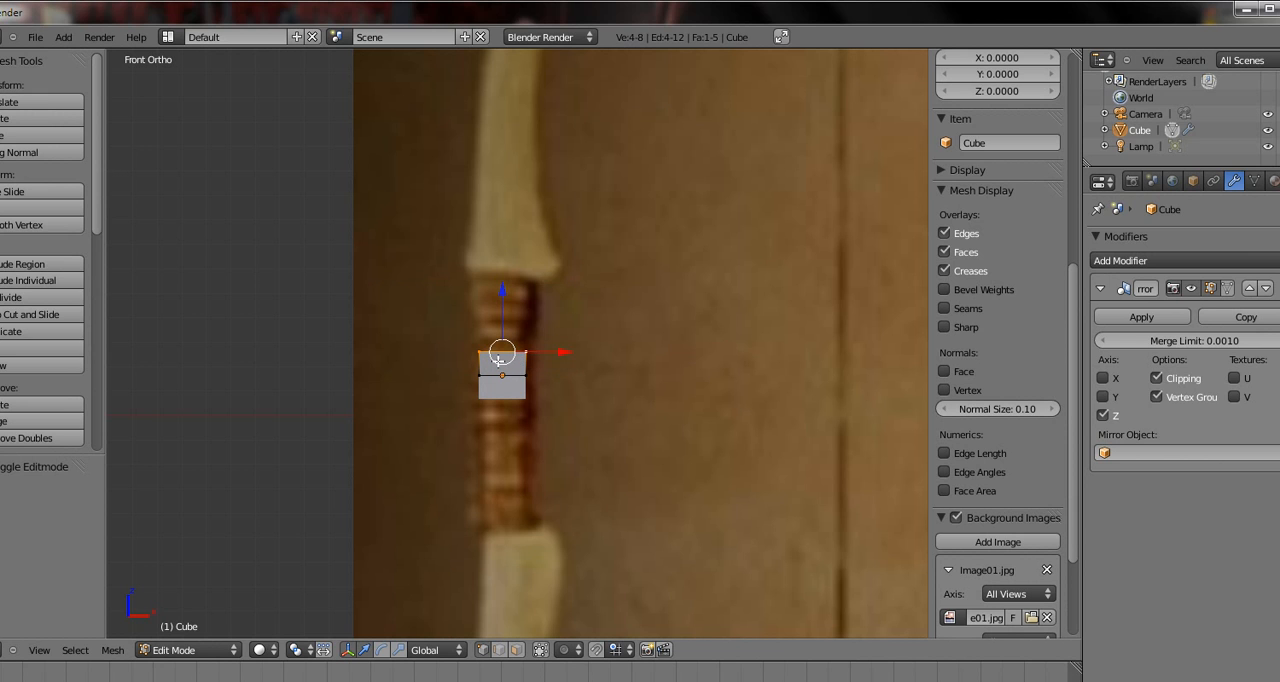
{"action": "key", "text": "c"}
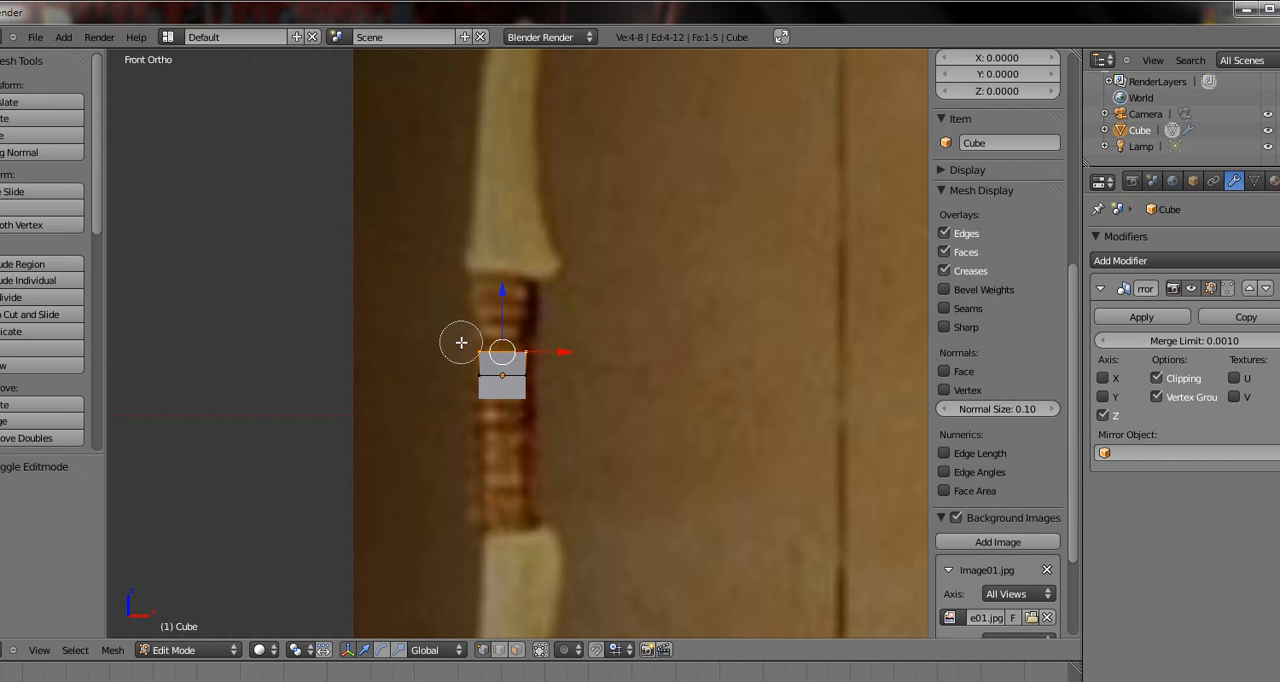
{"action": "right_click", "coordinate": [540, 348]}
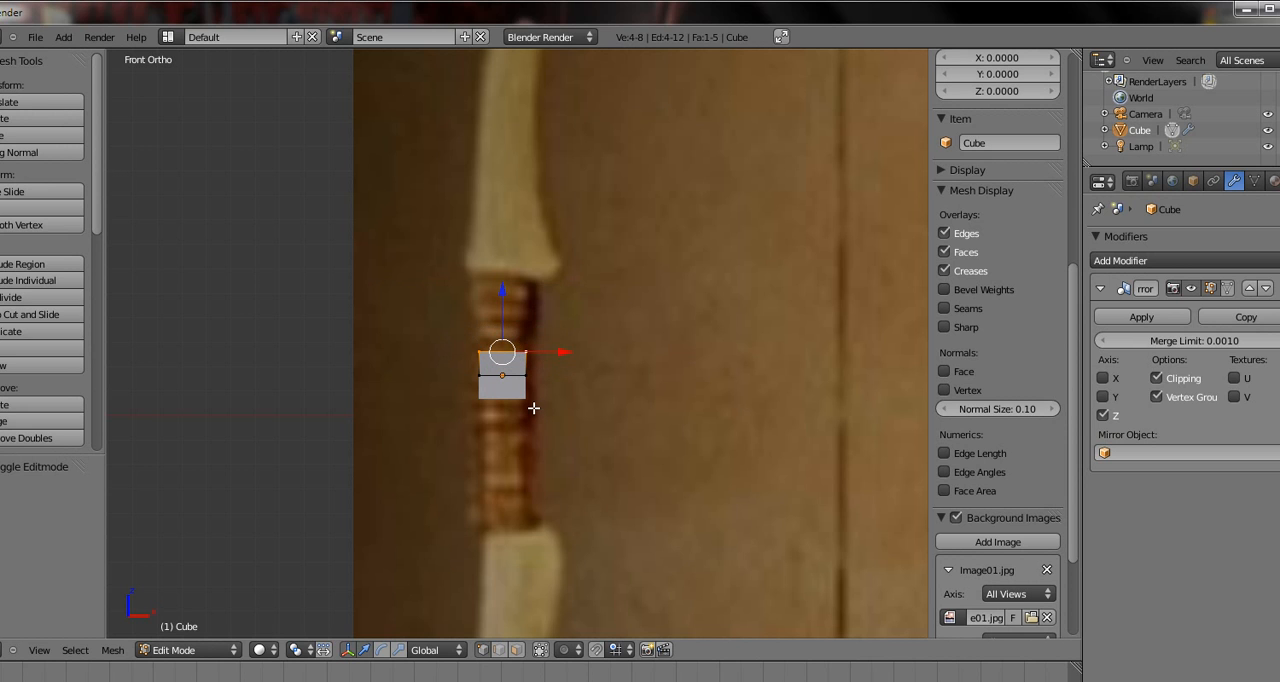
{"action": "key", "text": "g"}
{"action": "key", "text": "z"}
{"action": "key", "text": "z"}
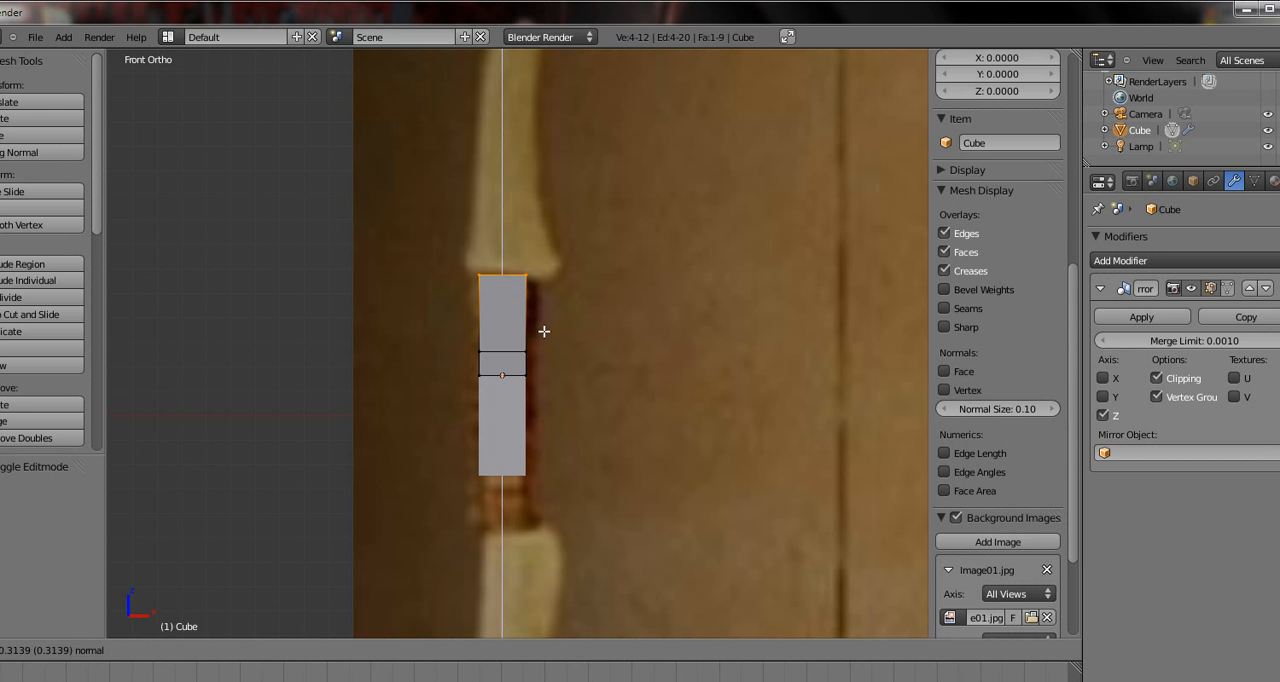
{"action": "left_click", "coordinate": [544, 331]}
Move the top-left vertices slightly outward and the top-right vertices about 0.049 in X and -0.021 in Z to match the grip's outline
{"action": "right_click", "coordinate": [481, 276]}
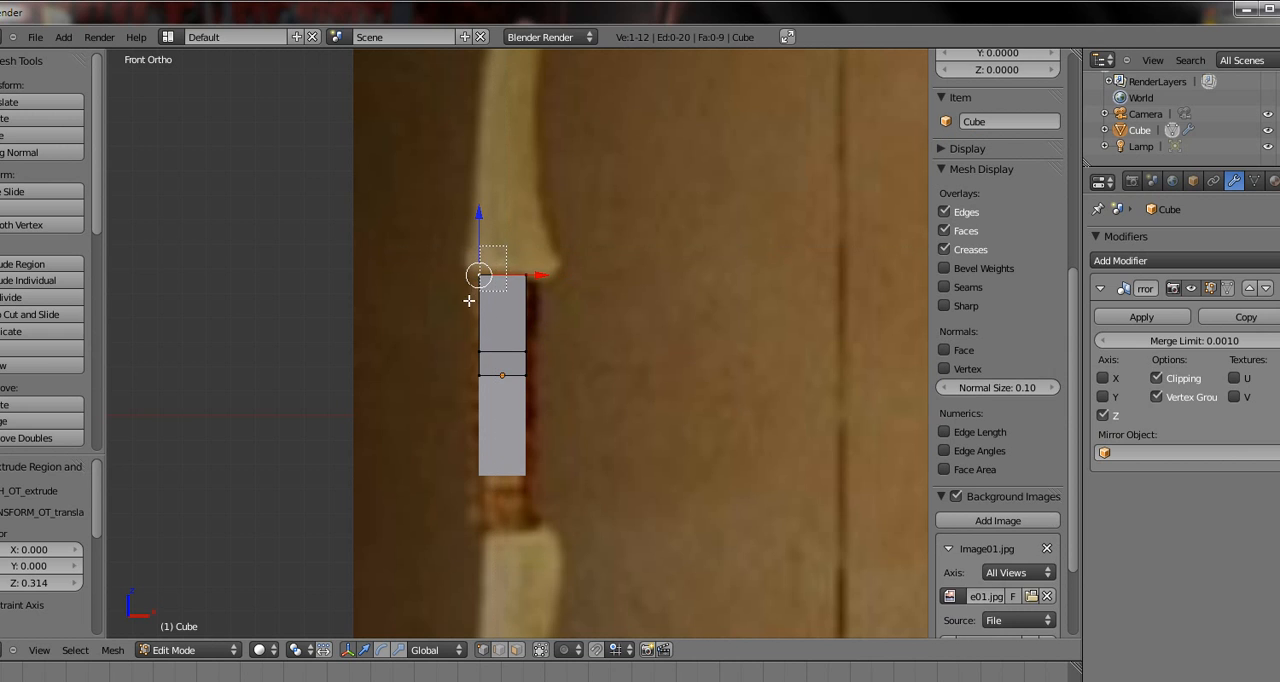
{"action": "right_click", "coordinate": [452, 303], "text": "shift"}
{"action": "key", "text": "g"}
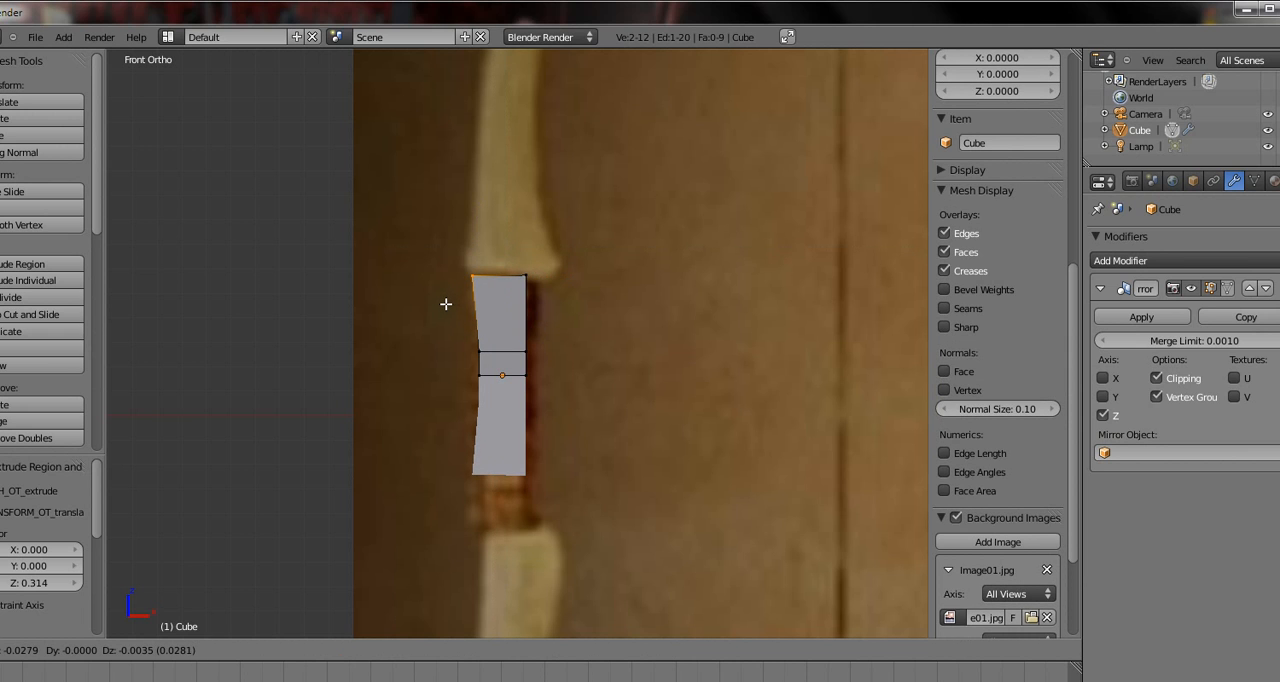
{"action": "left_click", "coordinate": [446, 304]}
{"action": "right_click", "coordinate": [530, 281]}
{"action": "key", "text": "b"}
{"action": "left_click_drag", "start_coordinate": [540, 249], "coordinate": [507, 296]}
{"action": "key", "text": "g"}
{"action": "left_click", "coordinate": [518, 296]}
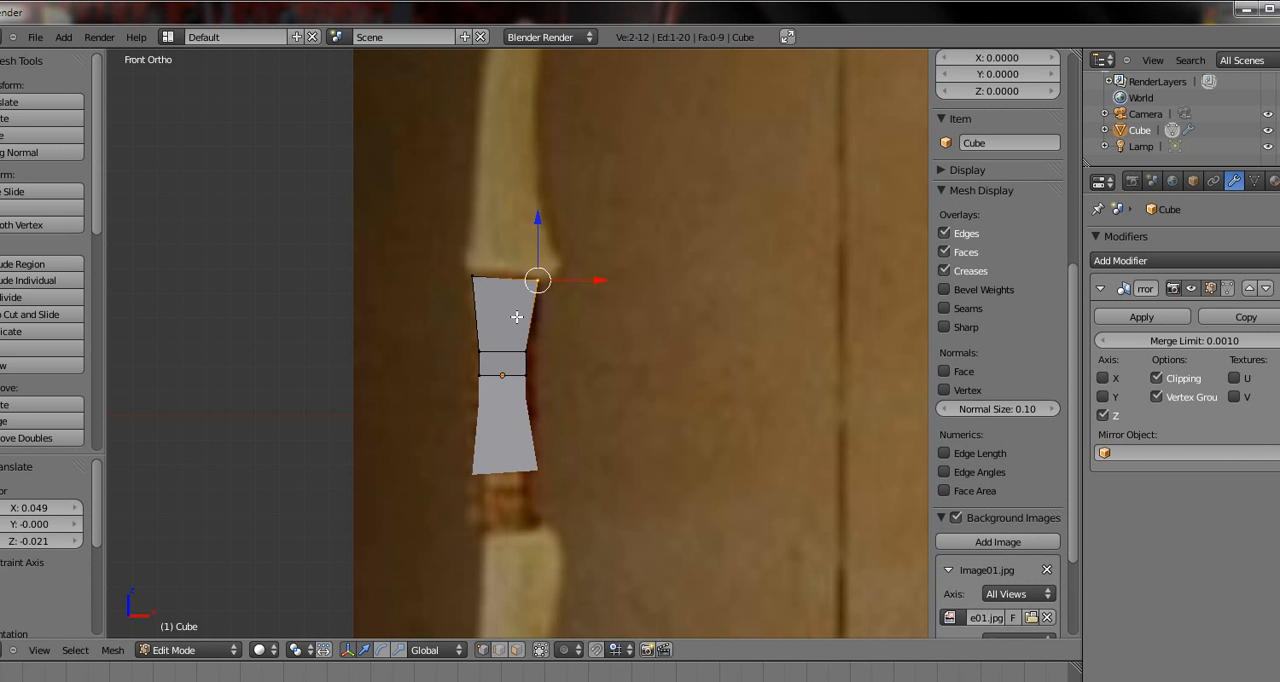
Shift the two lower vertex rows to the grip's outline, the right side by about 0.031 in X and the left by -0.010
{"action": "right_click", "coordinate": [522, 352]}
{"action": "key", "text": "b"}
{"action": "left_click_drag", "start_coordinate": [548, 337], "coordinate": [511, 384]}
{"action": "key", "text": "g"}
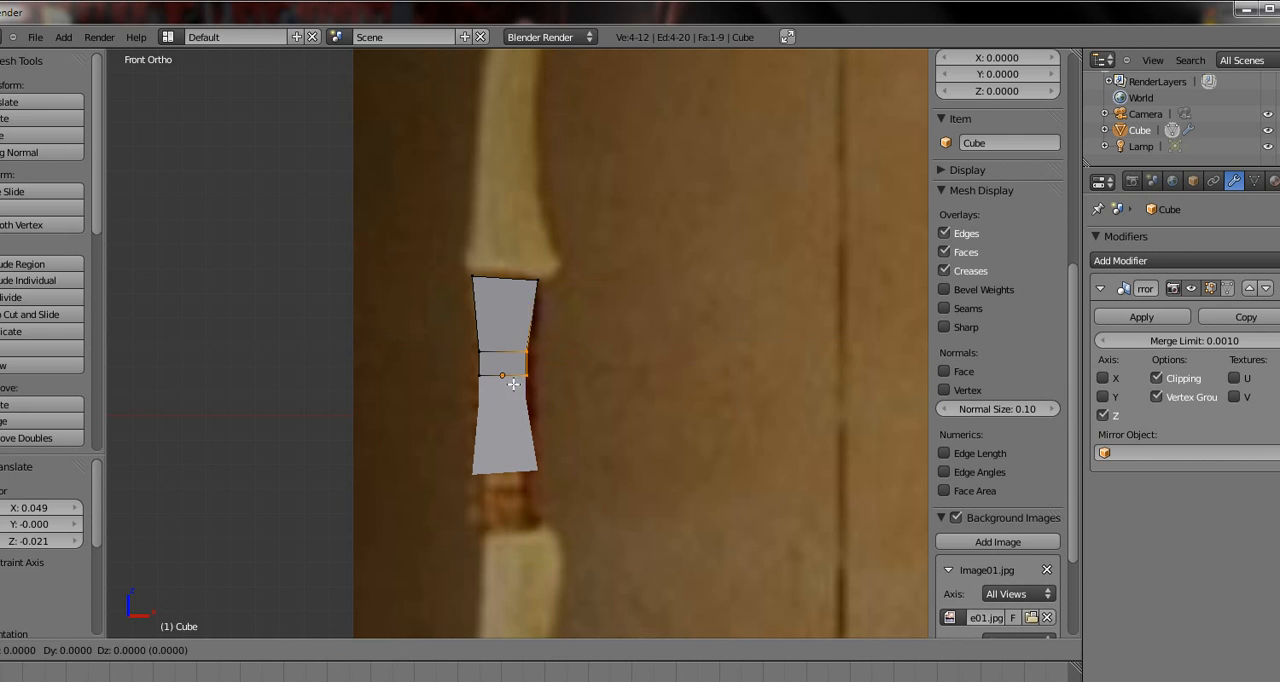
{"action": "left_click", "coordinate": [517, 385]}
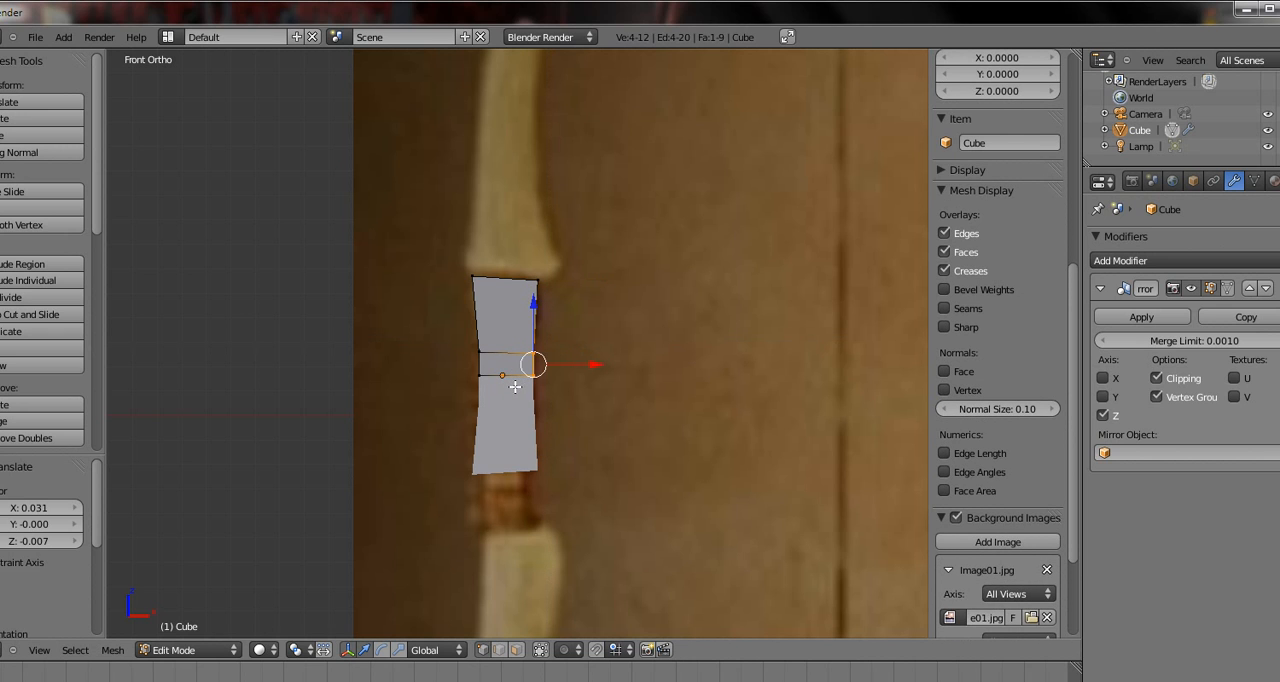
{"action": "right_click", "coordinate": [477, 355]}
{"action": "key", "text": "b"}
{"action": "left_click_drag", "start_coordinate": [494, 326], "coordinate": [453, 411]}
{"action": "key", "text": "g"}
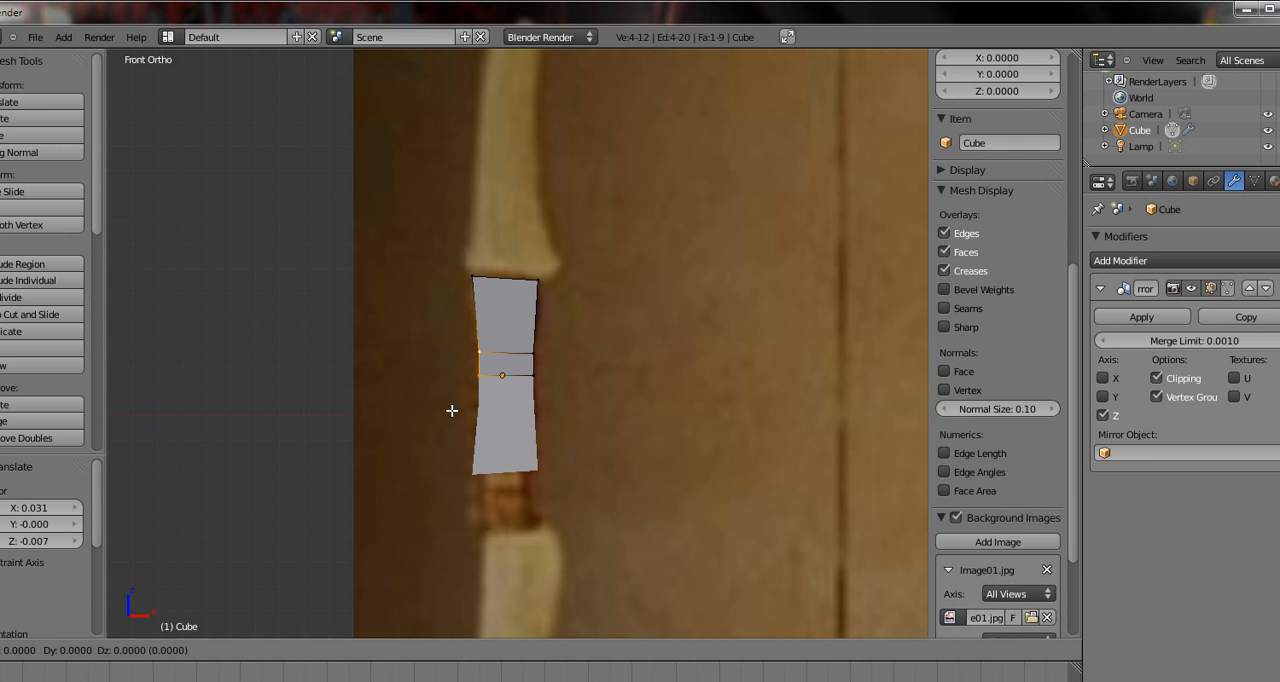
{"action": "left_click", "coordinate": [450, 410]}
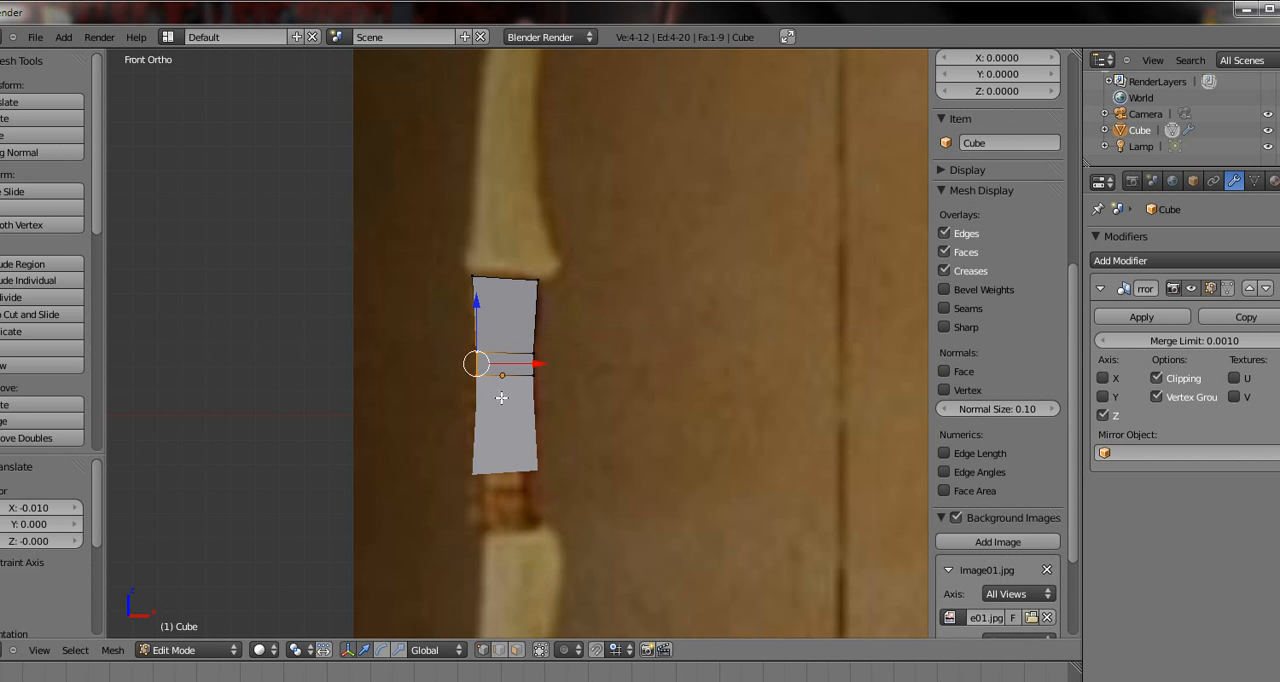
Leave Edit Mode and move the whole grip object down along Z by about 0.13 to centre it on the reference grip
{"action": "key", "text": "Tab"}
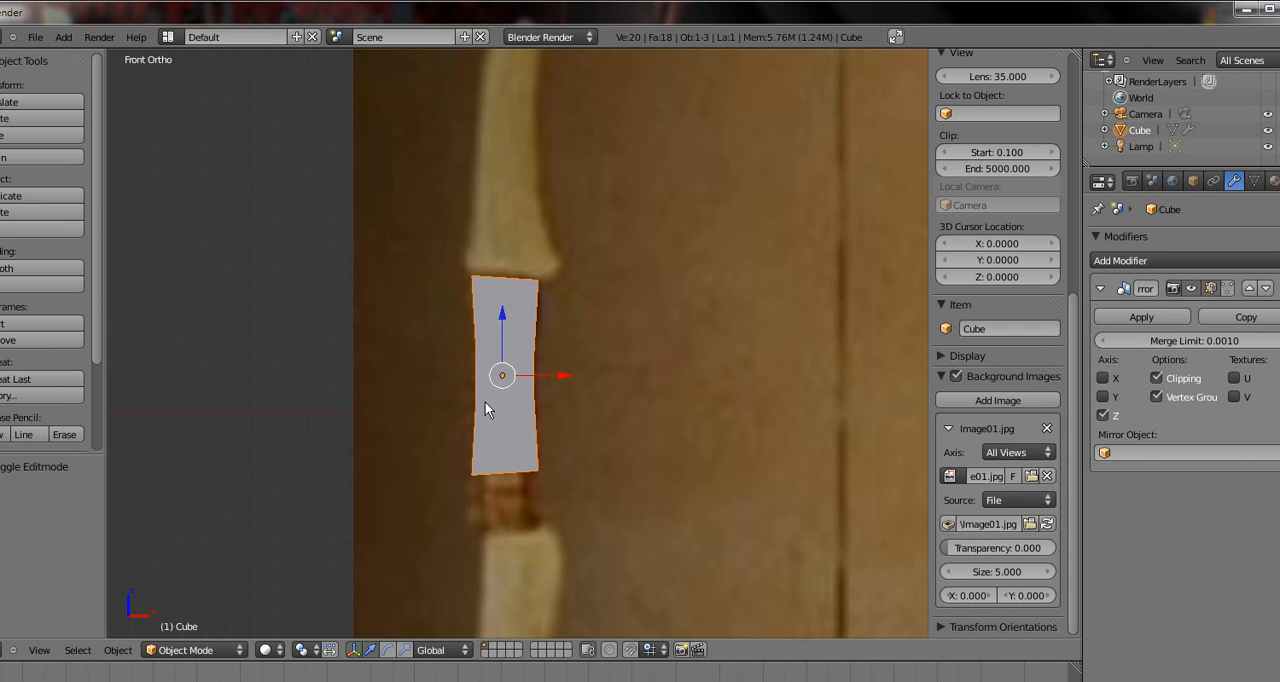
{"action": "key", "text": "g"}
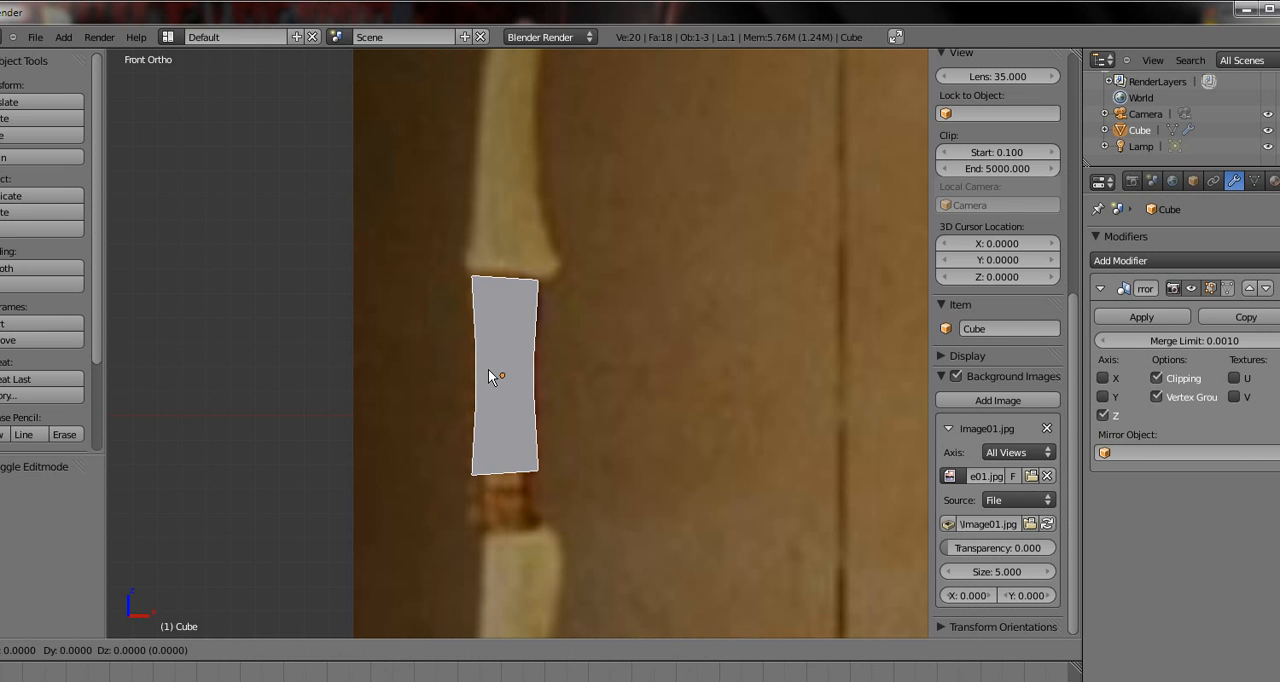
{"action": "right_click", "coordinate": [487, 381]}
{"action": "key", "text": "g"}
{"action": "key", "text": "z"}
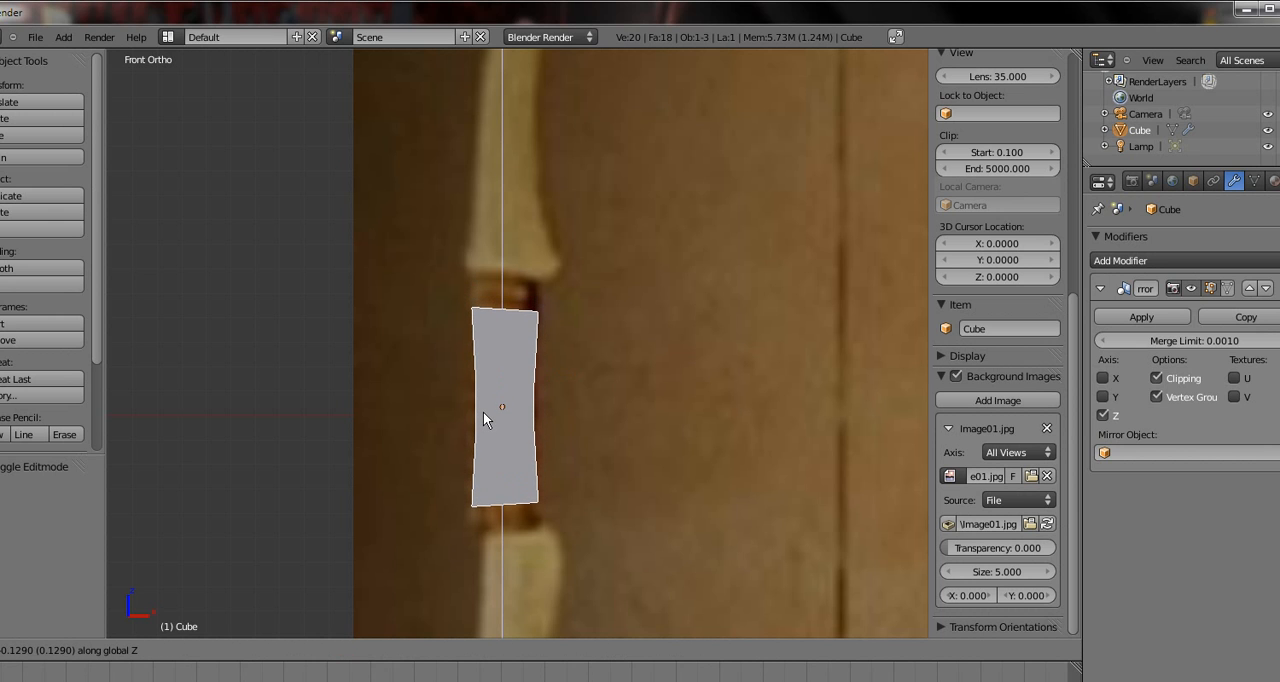
{"action": "left_click", "coordinate": [483, 411]}
Box-select the grip's top vertices in Edit Mode and move them up about 0.119 to meet the base of the upper limb
{"action": "right_click", "coordinate": [500, 316]}
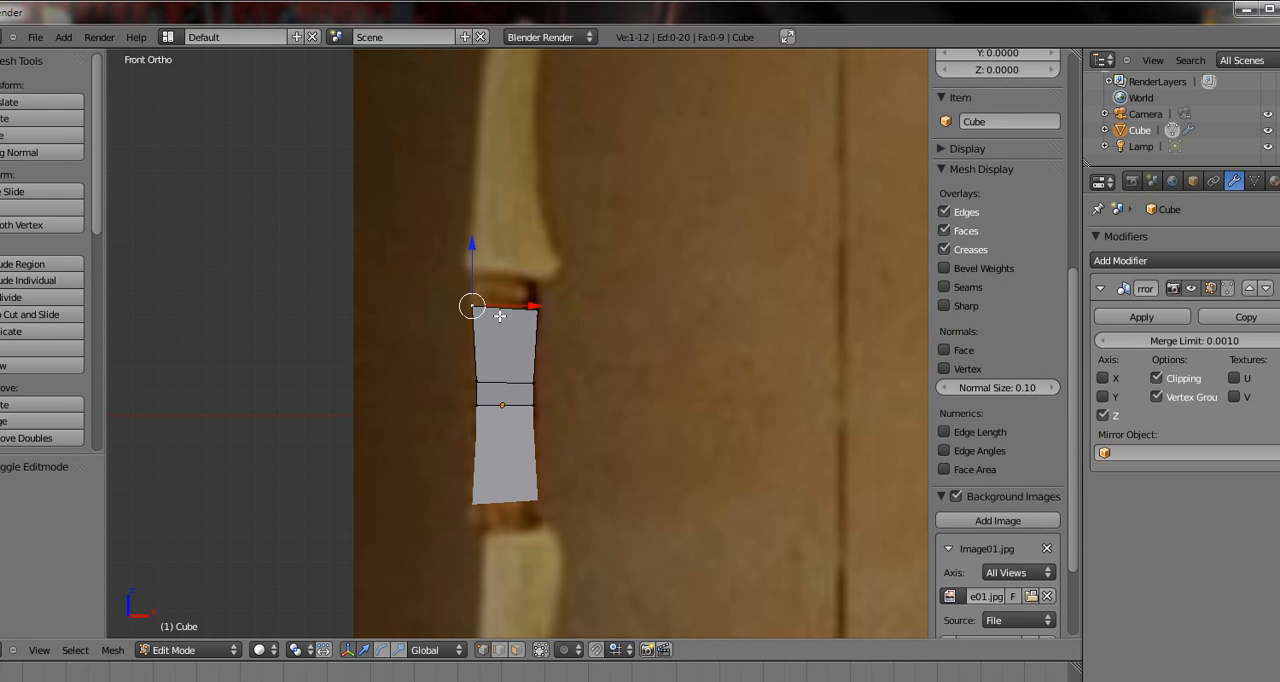
{"action": "key", "text": "b"}
{"action": "left_click_drag", "start_coordinate": [580, 266], "coordinate": [371, 342]}
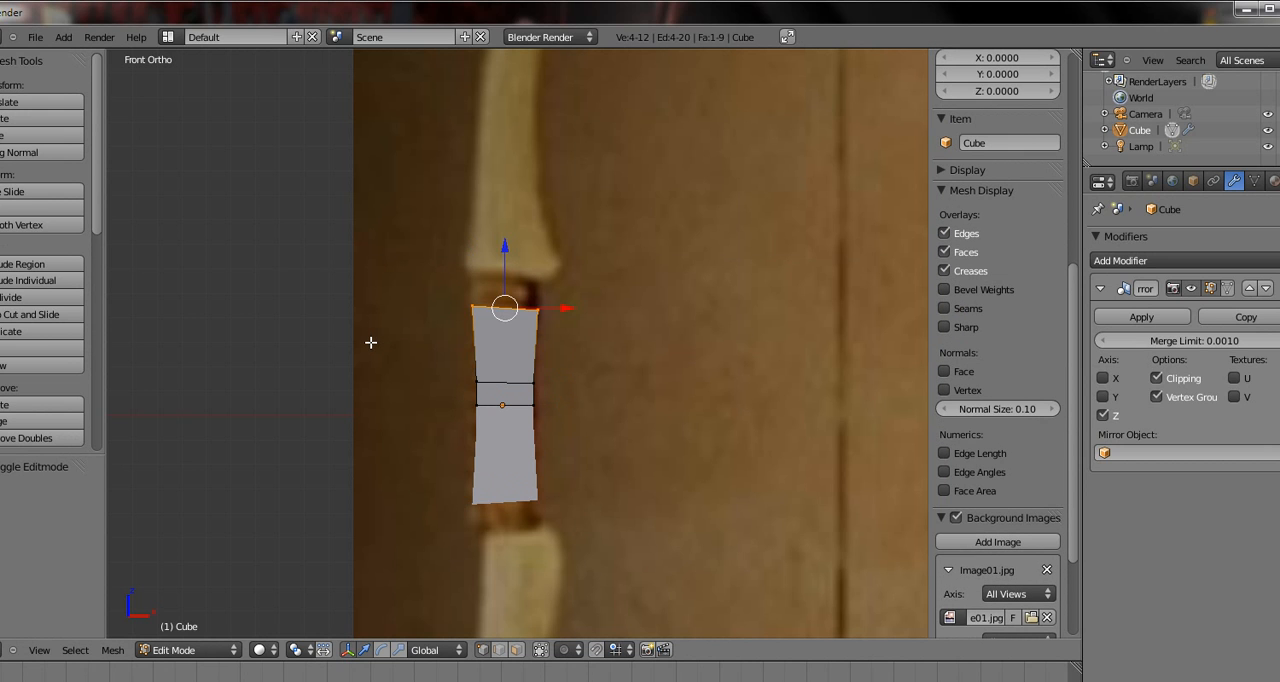
{"action": "key", "text": "g"}
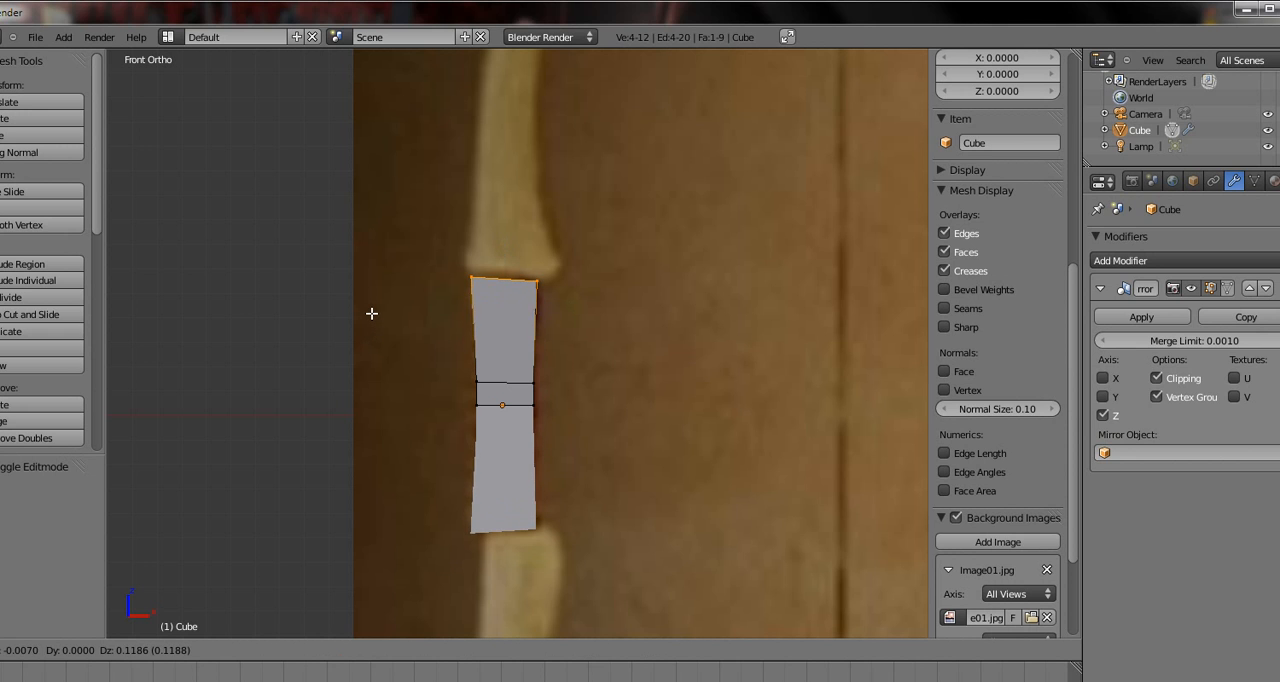
{"action": "left_click", "coordinate": [372, 313]}
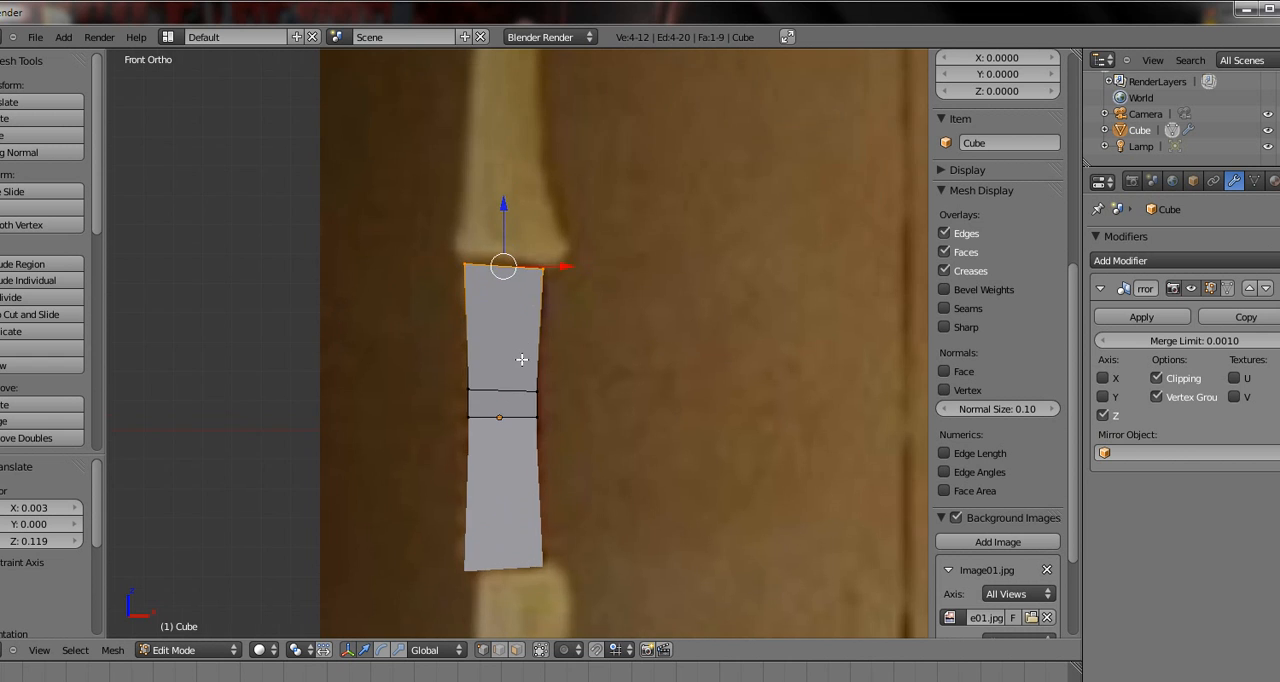
Select the grip's top row of vertices and extrude it upward by about 0.172 in Z
{"action": "scroll", "coordinate": [520, 360], "scroll_direction": "down", "scroll_amount": 2}
{"action": "middle_click_drag", "start_coordinate": [480, 351], "coordinate": [491, 378], "text": "shift"}
{"action": "scroll", "coordinate": [491, 378], "scroll_direction": "up", "scroll_amount": 3}
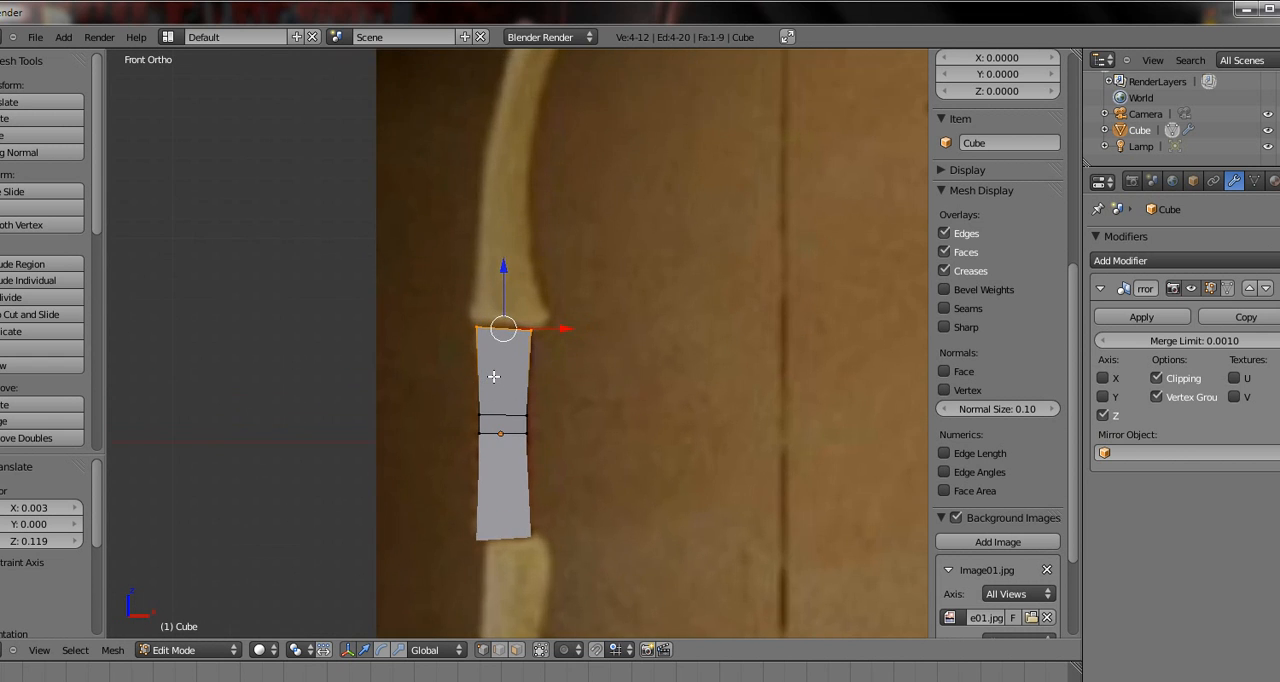
{"action": "right_click", "coordinate": [548, 325]}
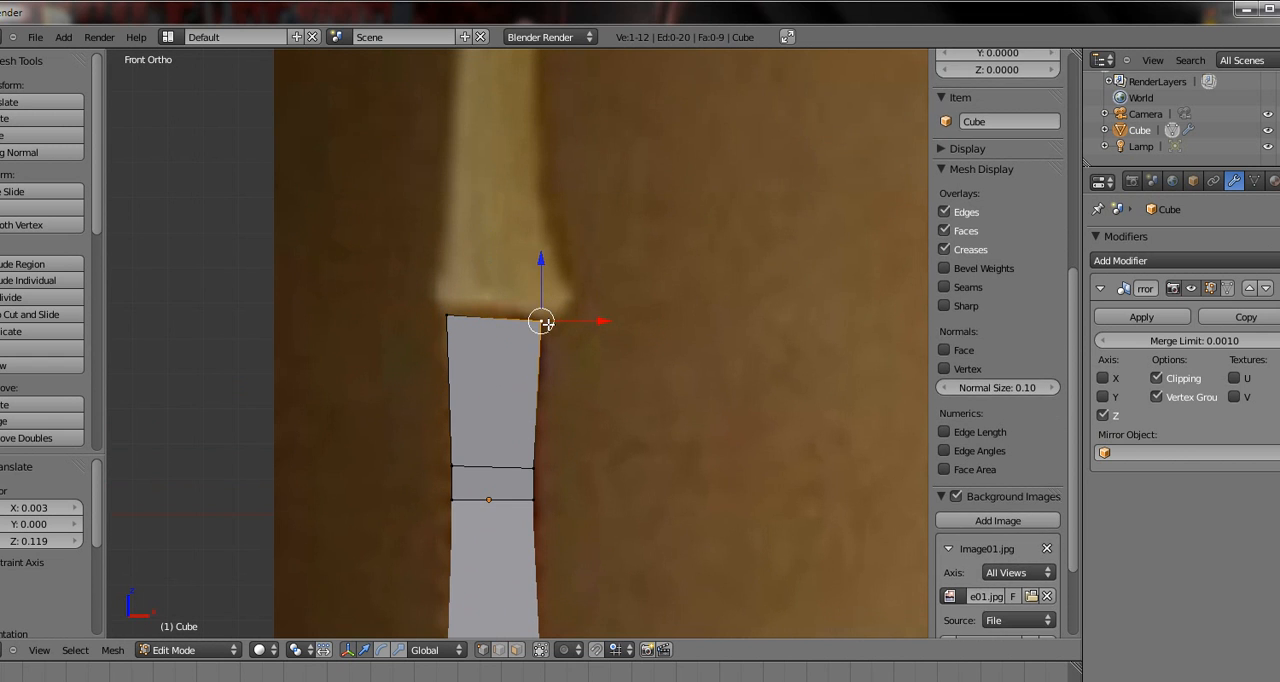
{"action": "left_click_drag", "start_coordinate": [555, 281], "coordinate": [394, 350]}
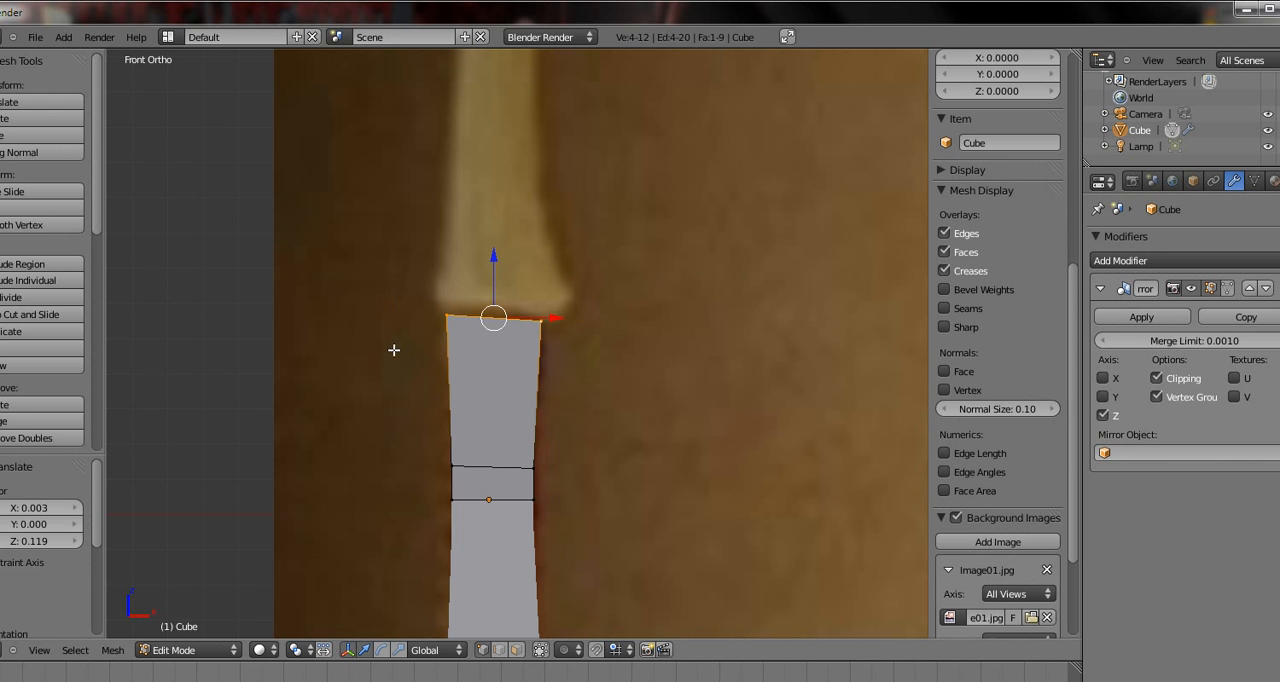
{"action": "key", "text": "e"}
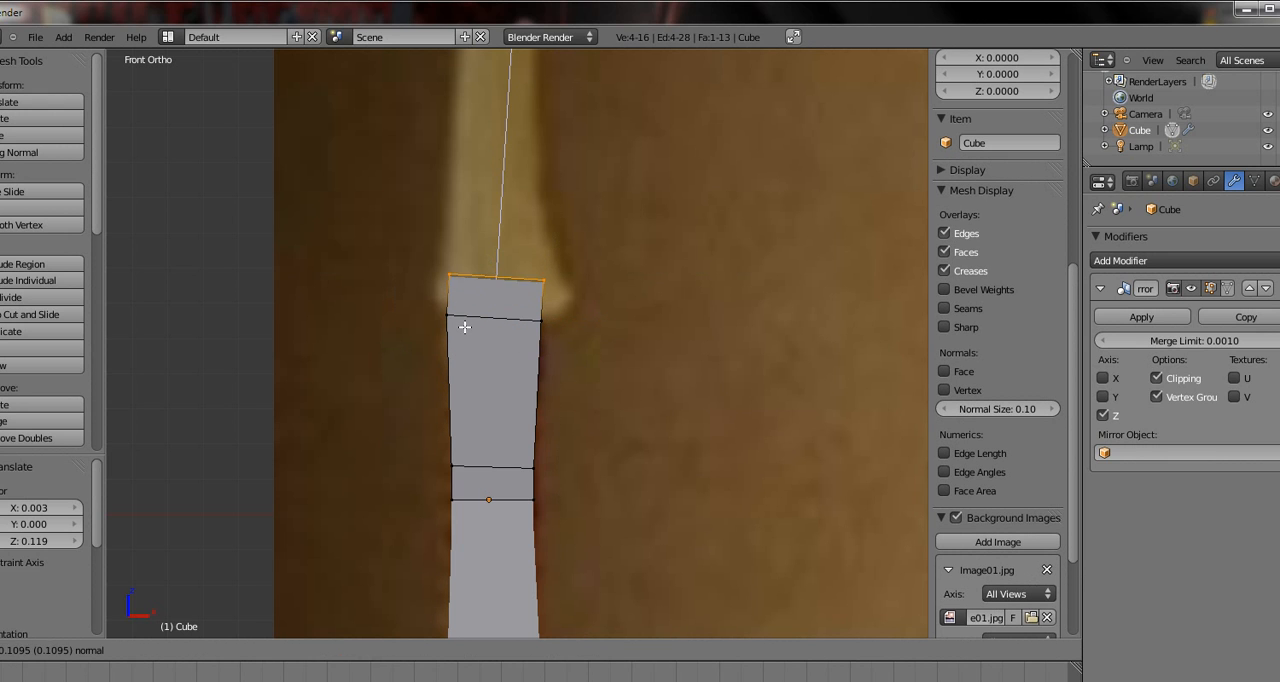
{"action": "left_click", "coordinate": [467, 306]}
Flare the new top row to the limb's base, moving the right vertices 0.046 in X and -0.167 in Z, the left -0.048 and -0.102
{"action": "right_click", "coordinate": [545, 257]}
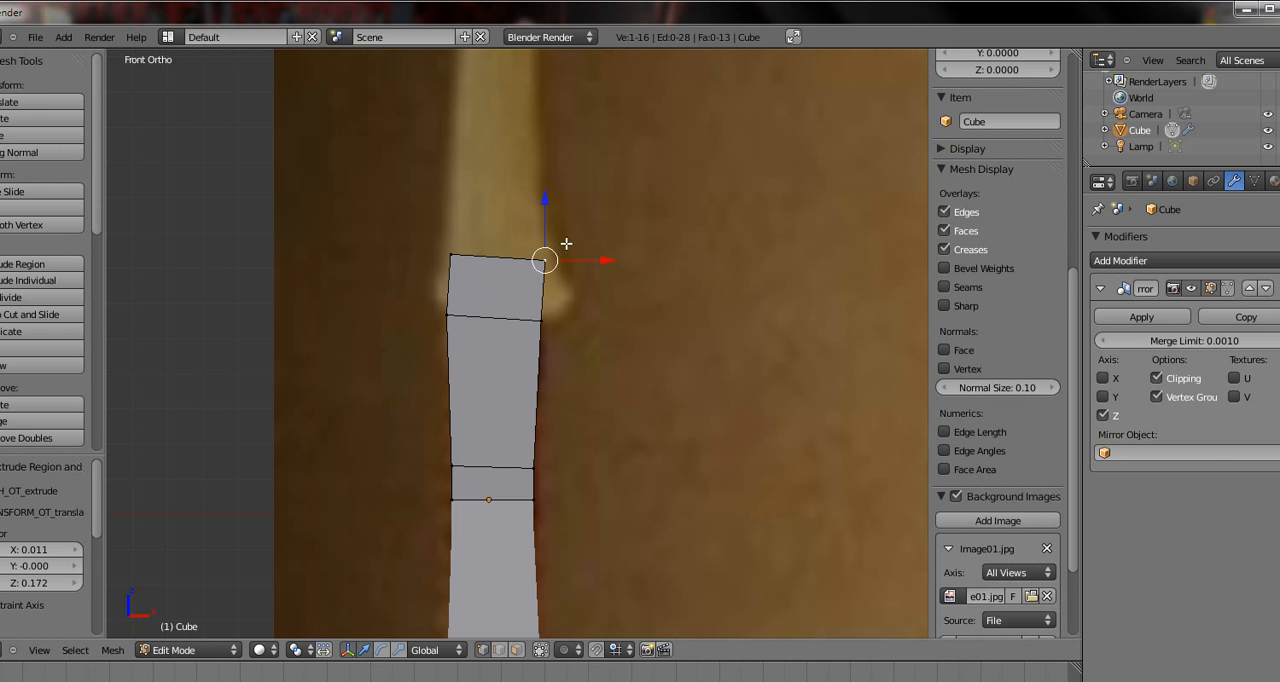
{"action": "key", "text": "b"}
{"action": "left_click_drag", "start_coordinate": [581, 239], "coordinate": [505, 284]}
{"action": "key", "text": "g"}
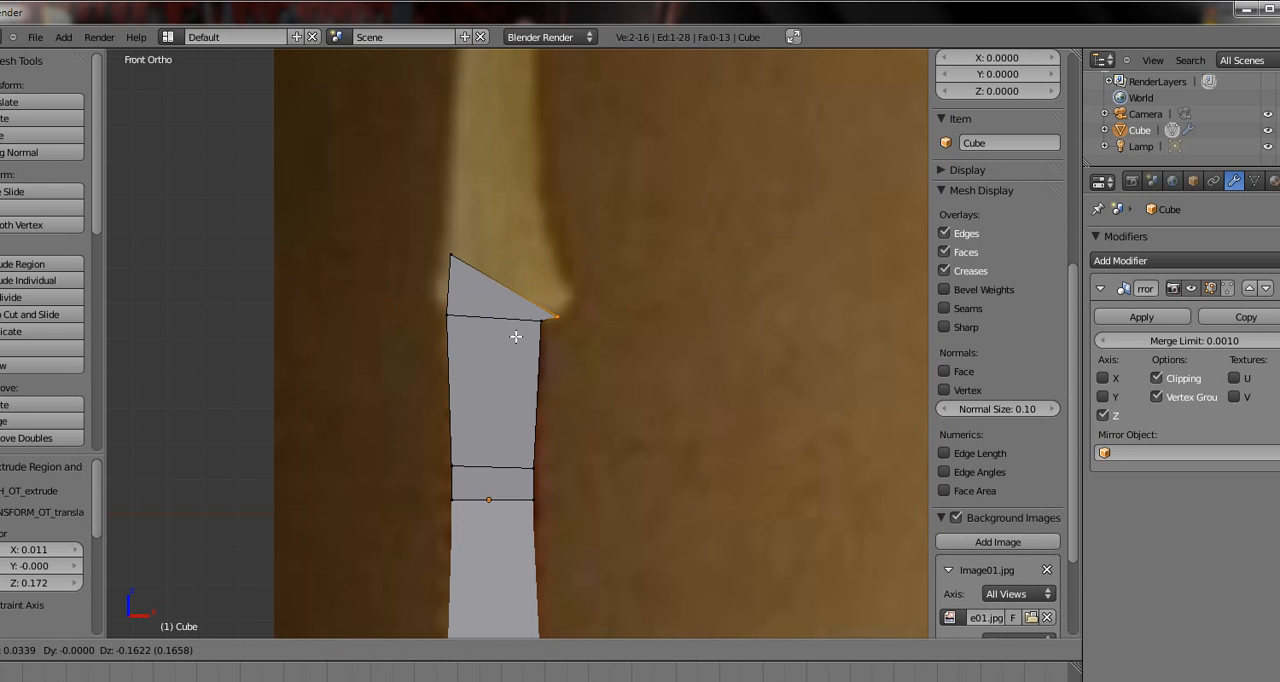
{"action": "left_click", "coordinate": [519, 340]}
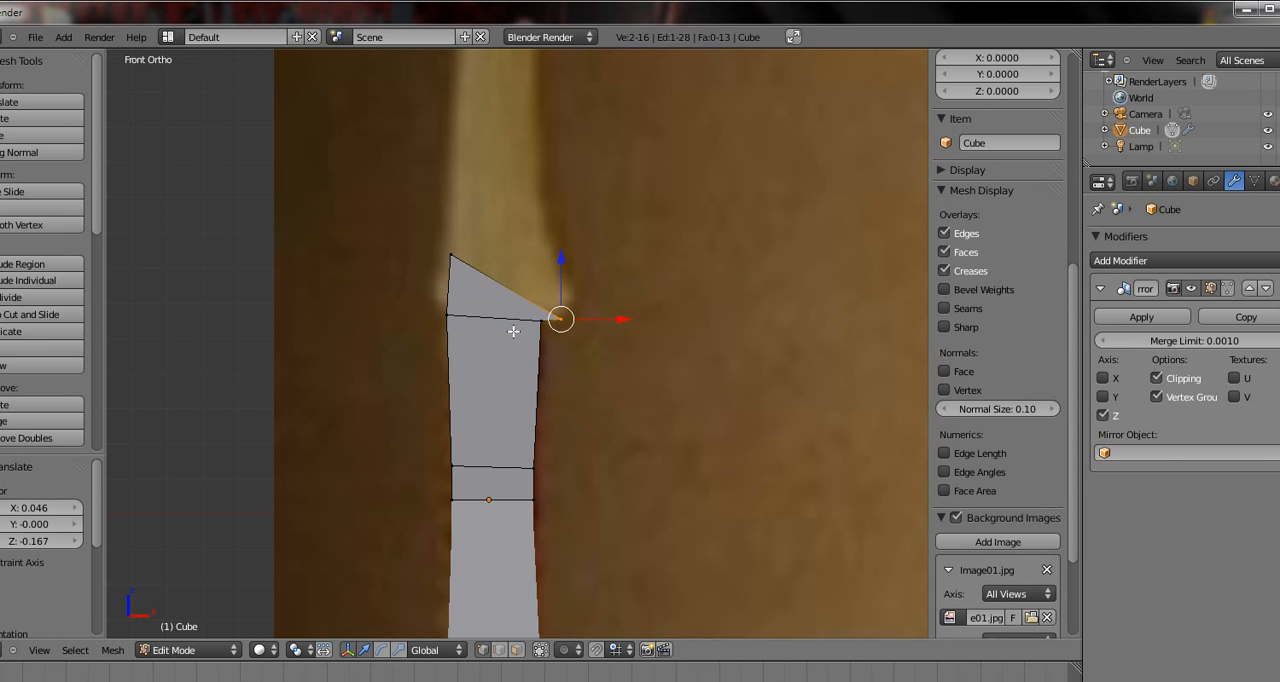
{"action": "right_click", "coordinate": [449, 251]}
{"action": "key", "text": "g"}
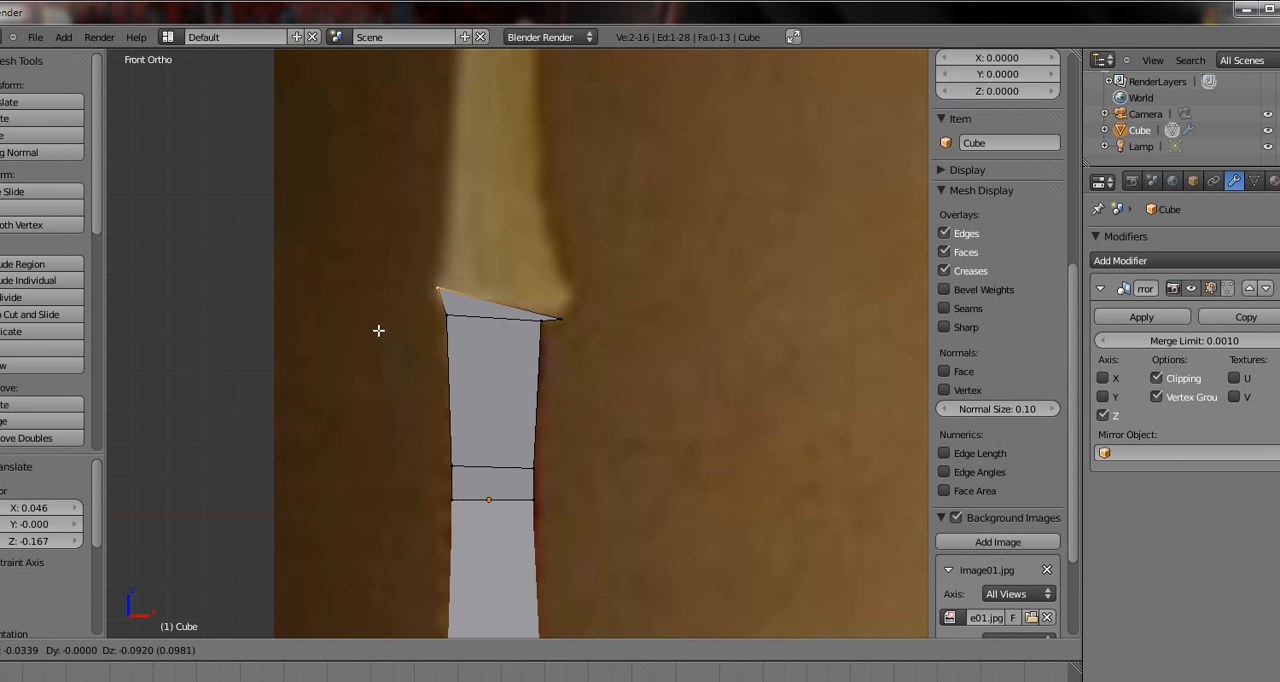
{"action": "left_click", "coordinate": [379, 332]}
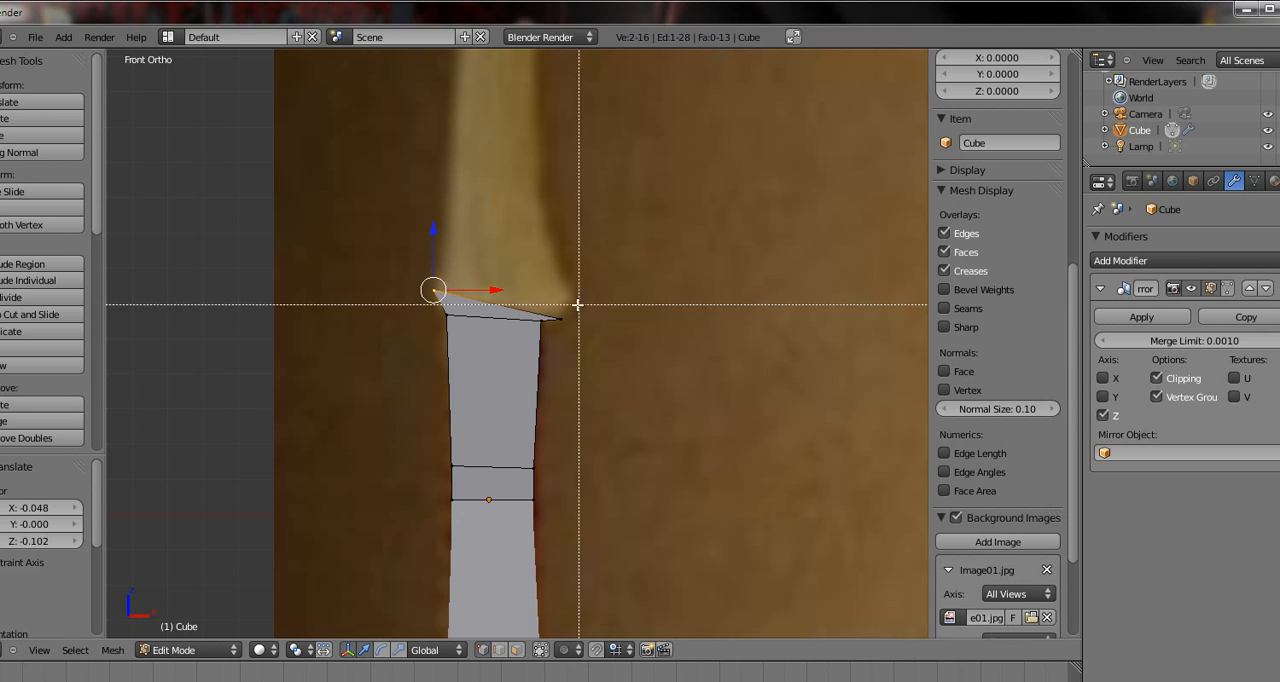
Extrude the flared top row about 0.072 in X and 0.315 in Z, and shift it back by -0.167 and -0.199
{"action": "right_click", "coordinate": [552, 320], "text": "shift"}
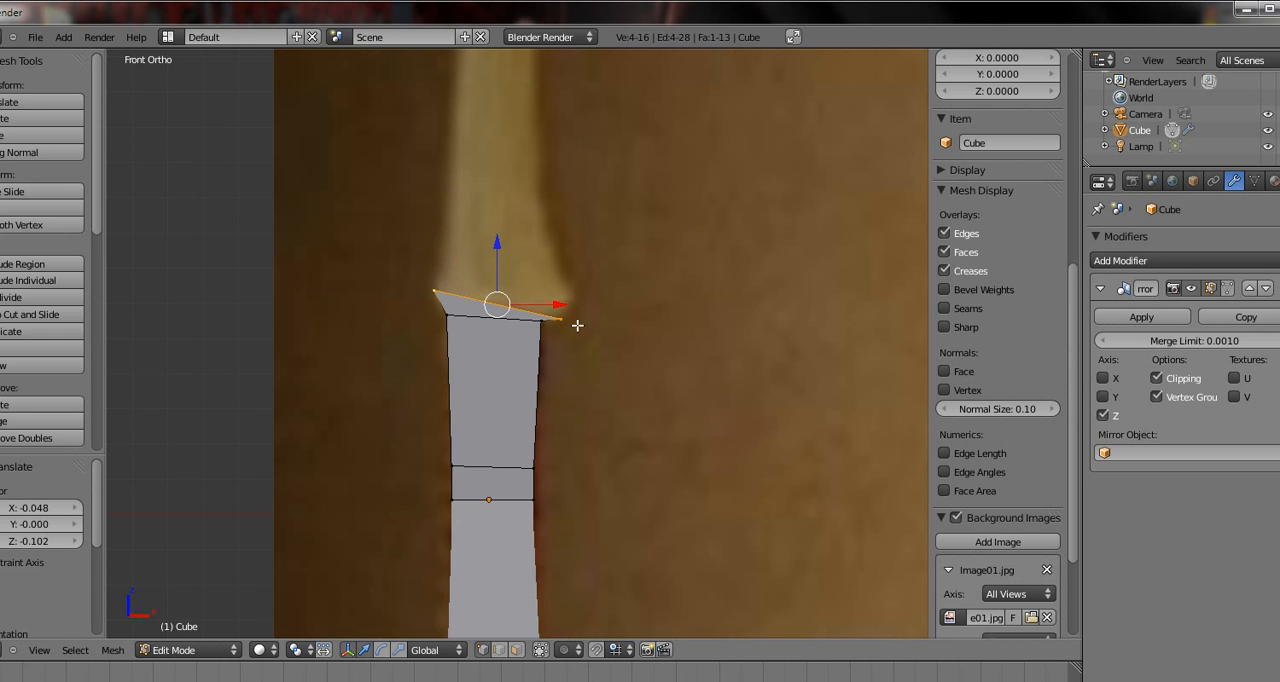
{"action": "key", "text": "e"}
{"action": "left_click", "coordinate": [570, 214]}
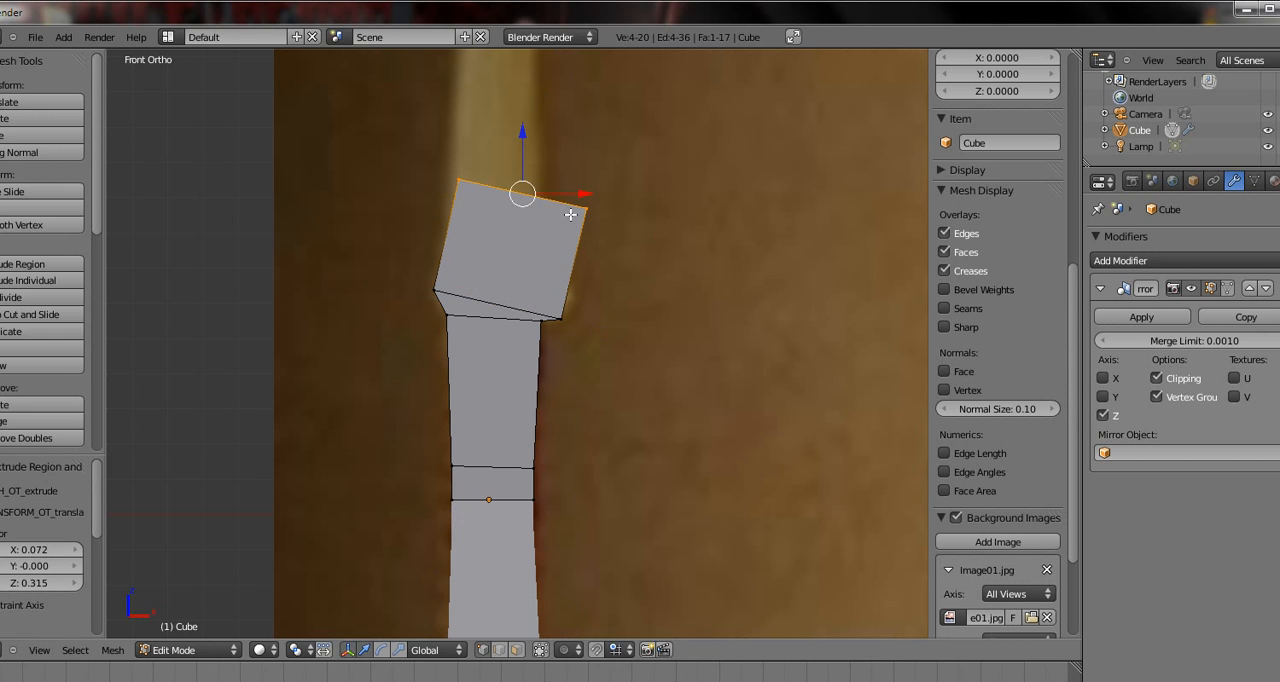
{"action": "key", "text": "g"}
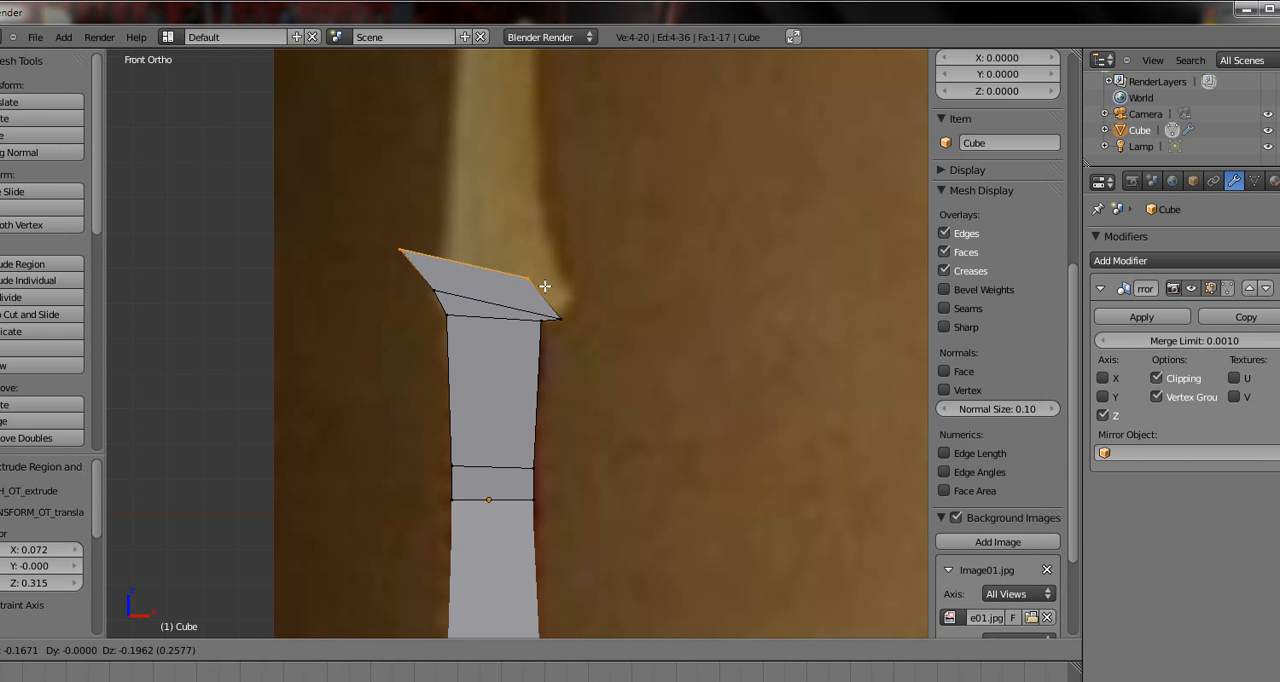
{"action": "left_click", "coordinate": [546, 286]}
Fit the extruded row to the flare's outline, moving the right vertices 0.121 in X and -0.065 in Z, the left 0.107 and -0.058
{"action": "right_click", "coordinate": [512, 294]}
{"action": "key", "text": "g"}
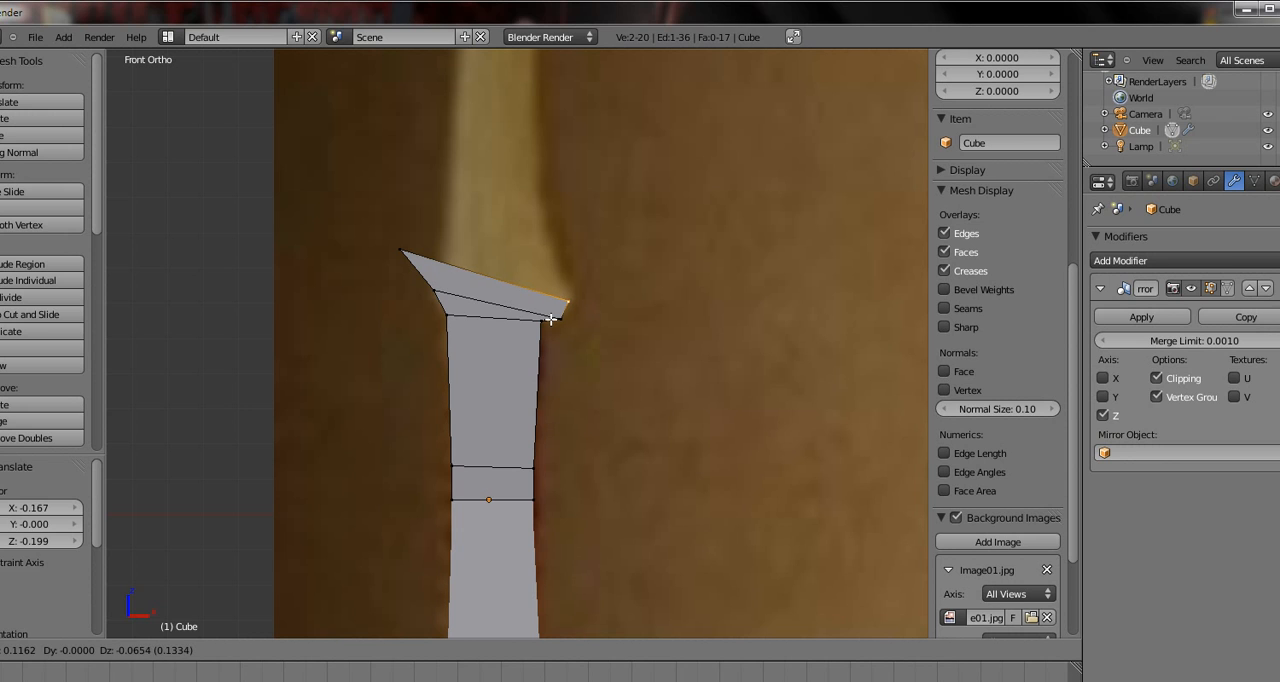
{"action": "left_click", "coordinate": [552, 318]}
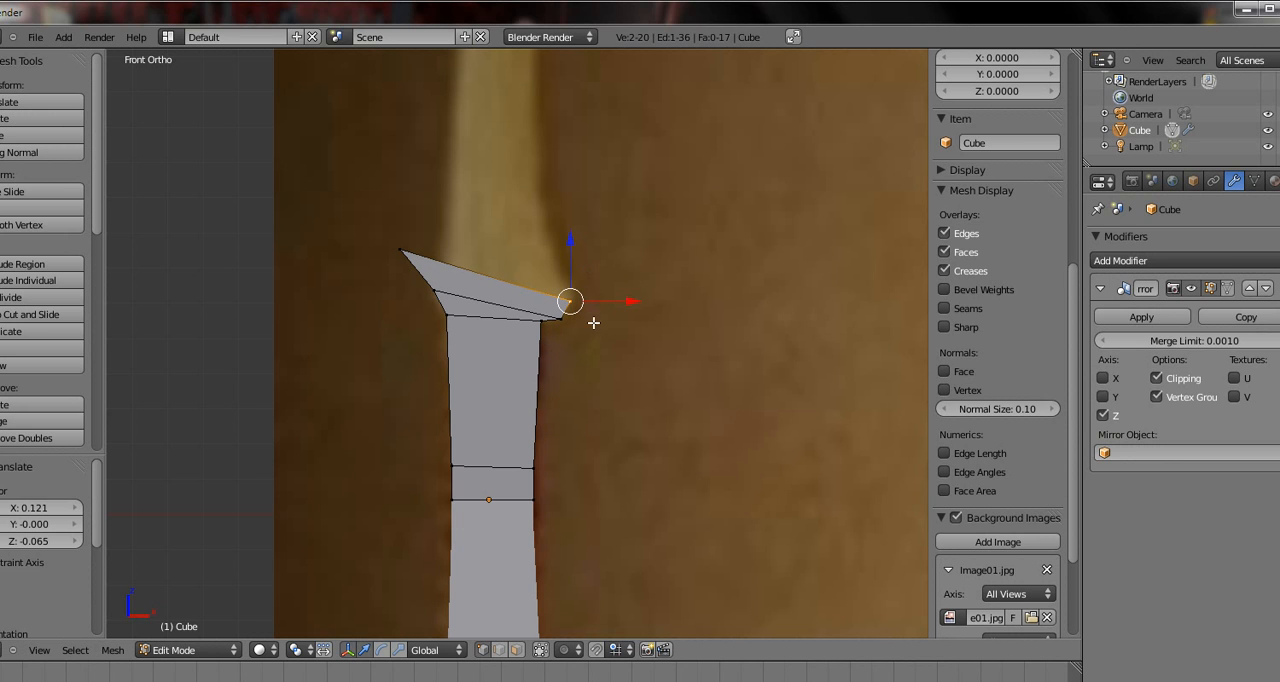
{"action": "right_click", "coordinate": [419, 249]}
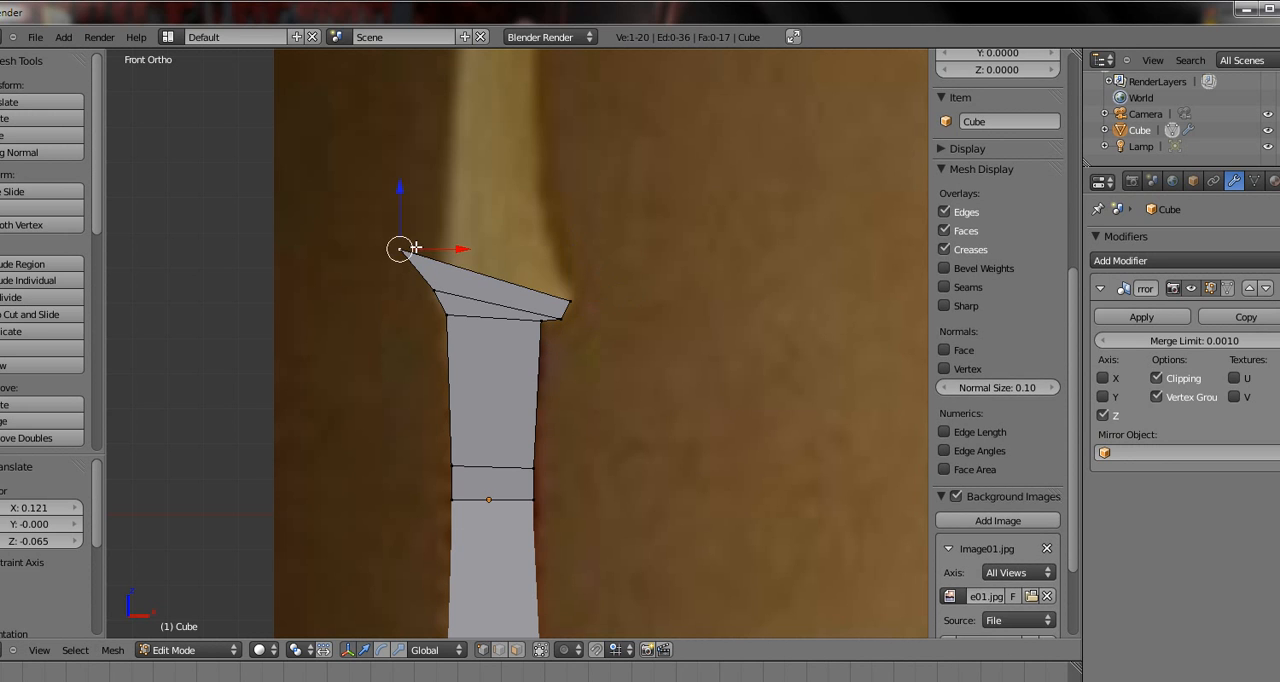
{"action": "key", "text": "g"}
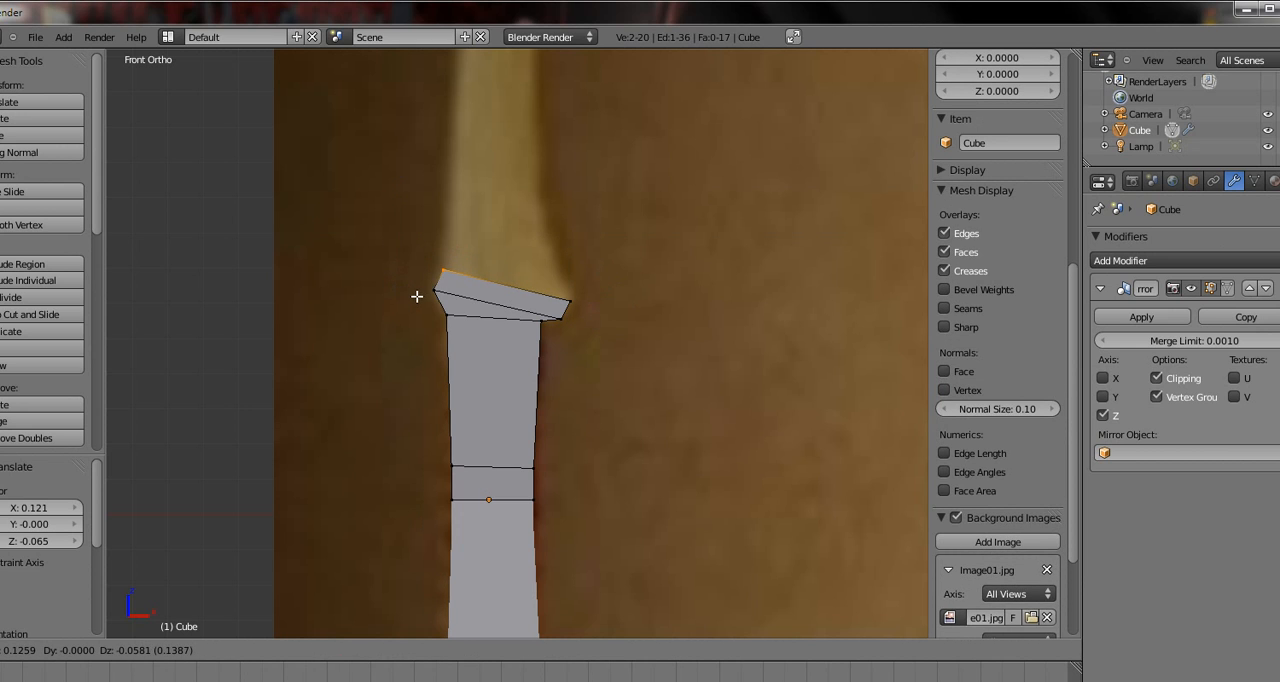
{"action": "left_click", "coordinate": [416, 296]}
Extrude the top row by 0.058 in X and 0.165 in Z, and pull its right and left vertices down and inward to the limb's outline
{"action": "right_click", "coordinate": [569, 297], "text": "shift"}
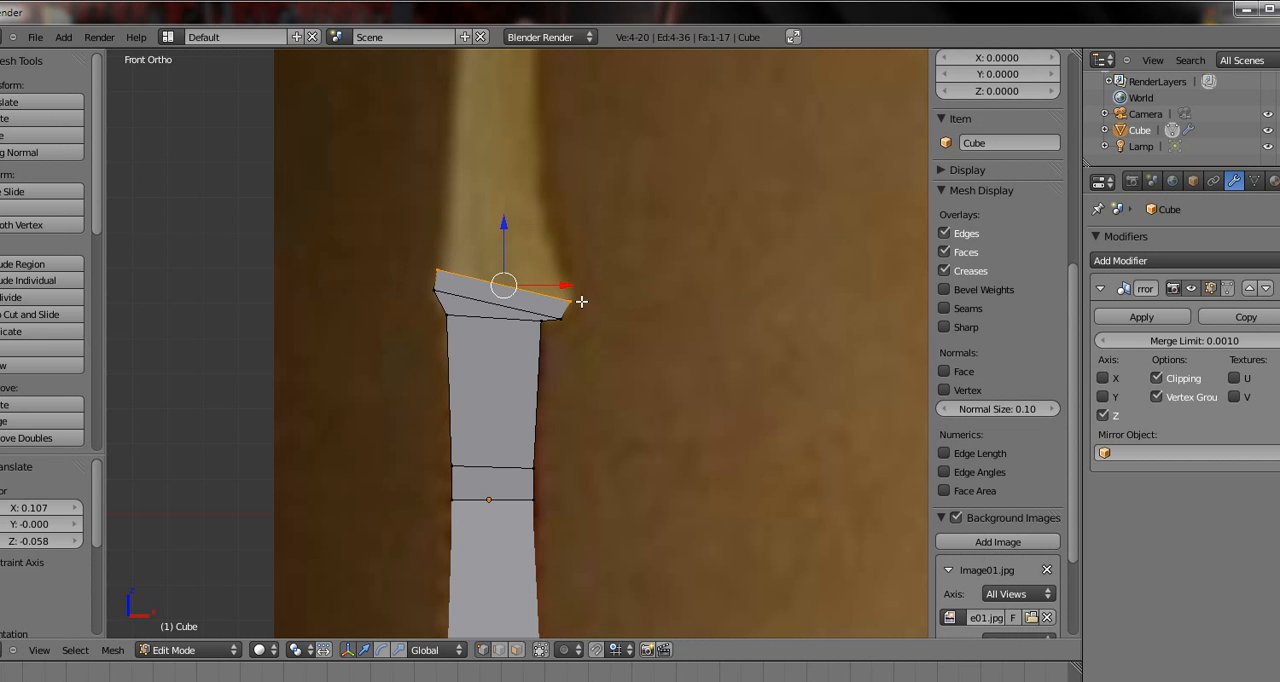
{"action": "key", "text": "e"}
{"action": "left_click", "coordinate": [603, 245]}
{"action": "right_click", "coordinate": [594, 242]}
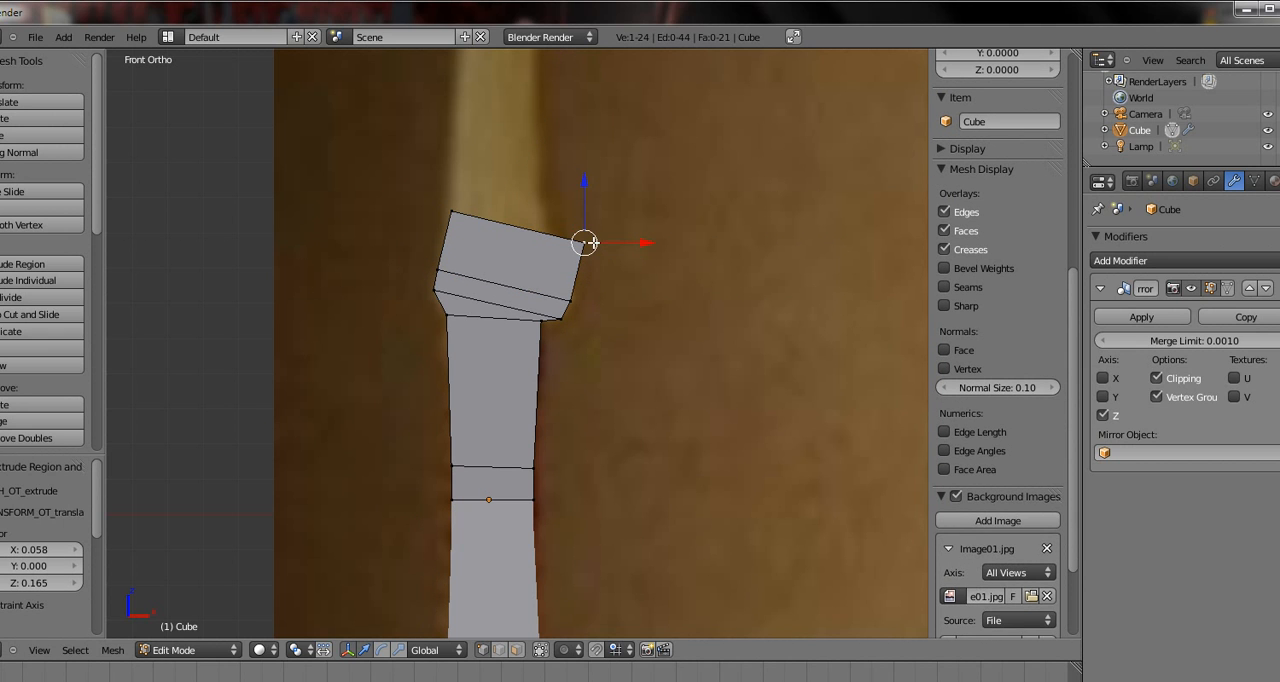
{"action": "right_click", "coordinate": [556, 268], "text": "shift"}
{"action": "key", "text": "g"}
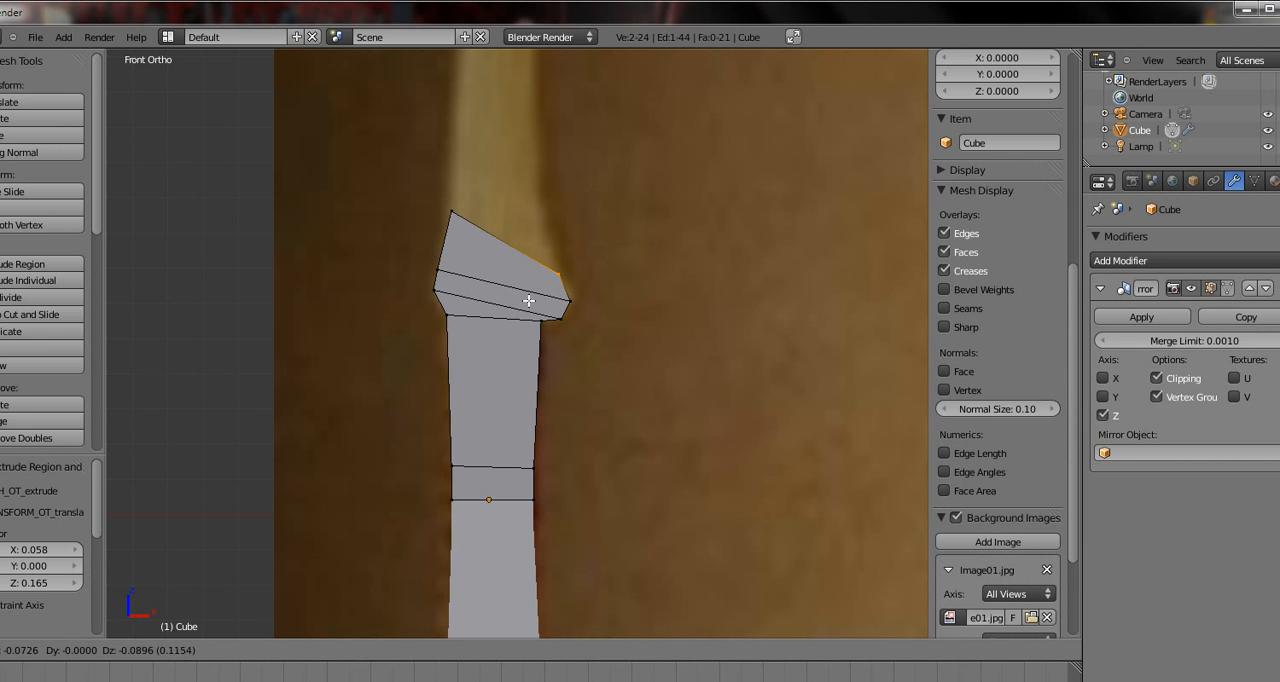
{"action": "left_click", "coordinate": [533, 304]}
{"action": "key", "text": "g"}
{"action": "key", "text": "z"}
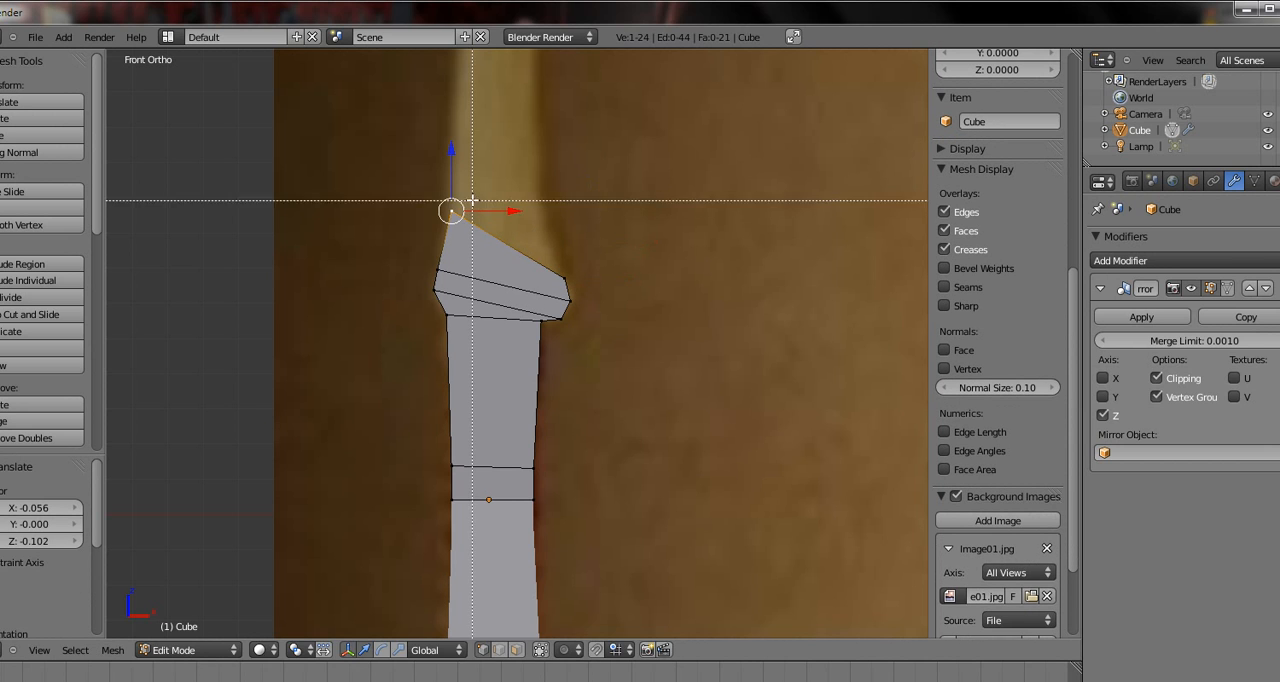
{"action": "left_click", "coordinate": [426, 272]}
Extrude the whole top row about 0.093 in X and 0.294 in Z, and shift it back by -0.216 and -0.114
{"action": "right_click", "coordinate": [564, 274]}
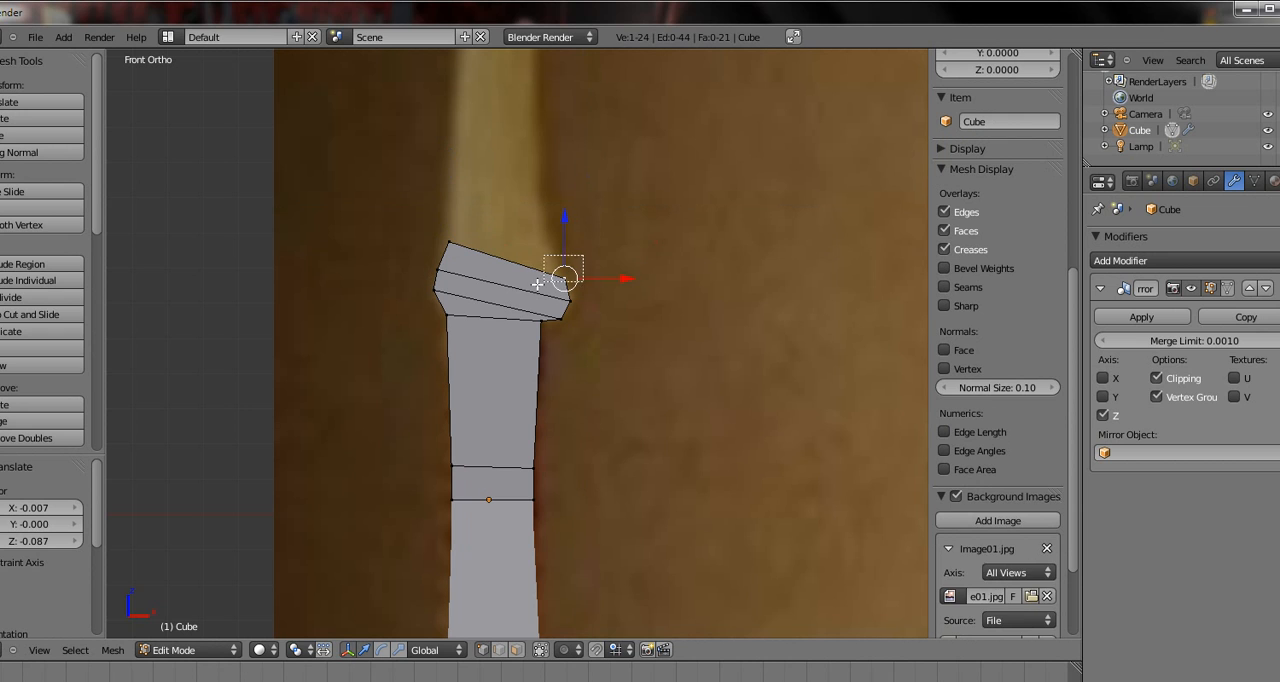
{"action": "key", "text": "b"}
{"action": "left_click_drag", "start_coordinate": [476, 227], "coordinate": [426, 250]}
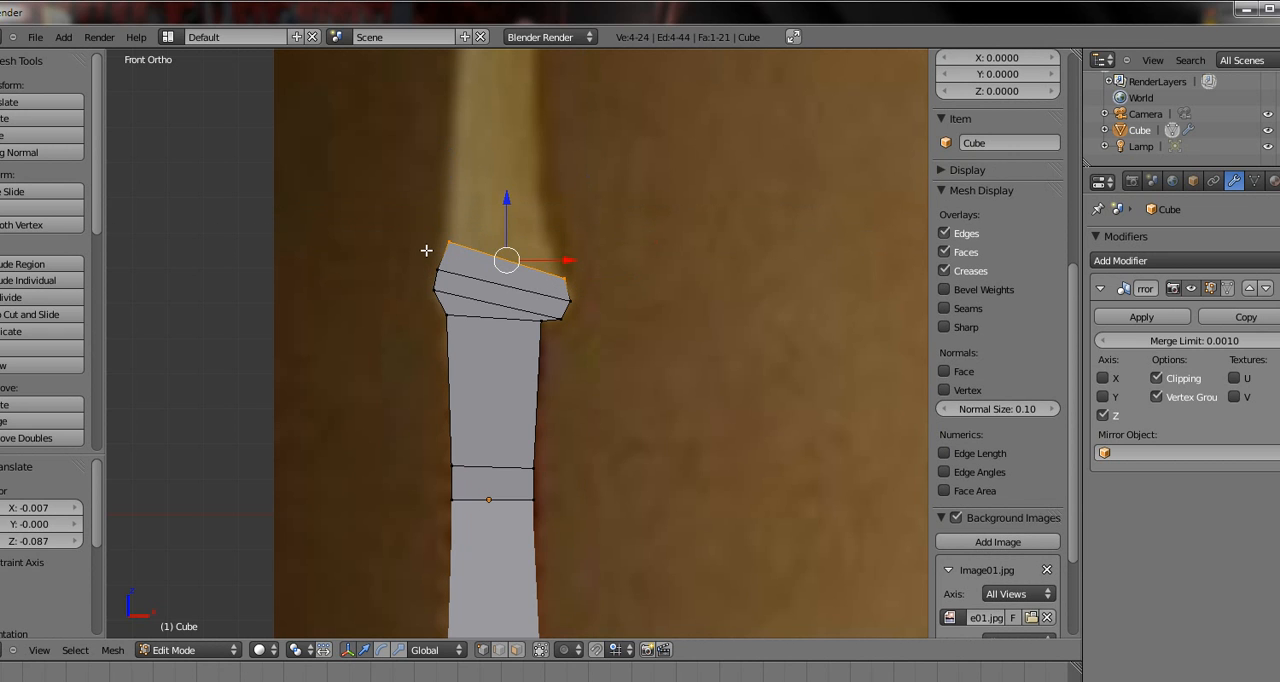
{"action": "key", "text": "e"}
{"action": "left_click", "coordinate": [541, 163]}
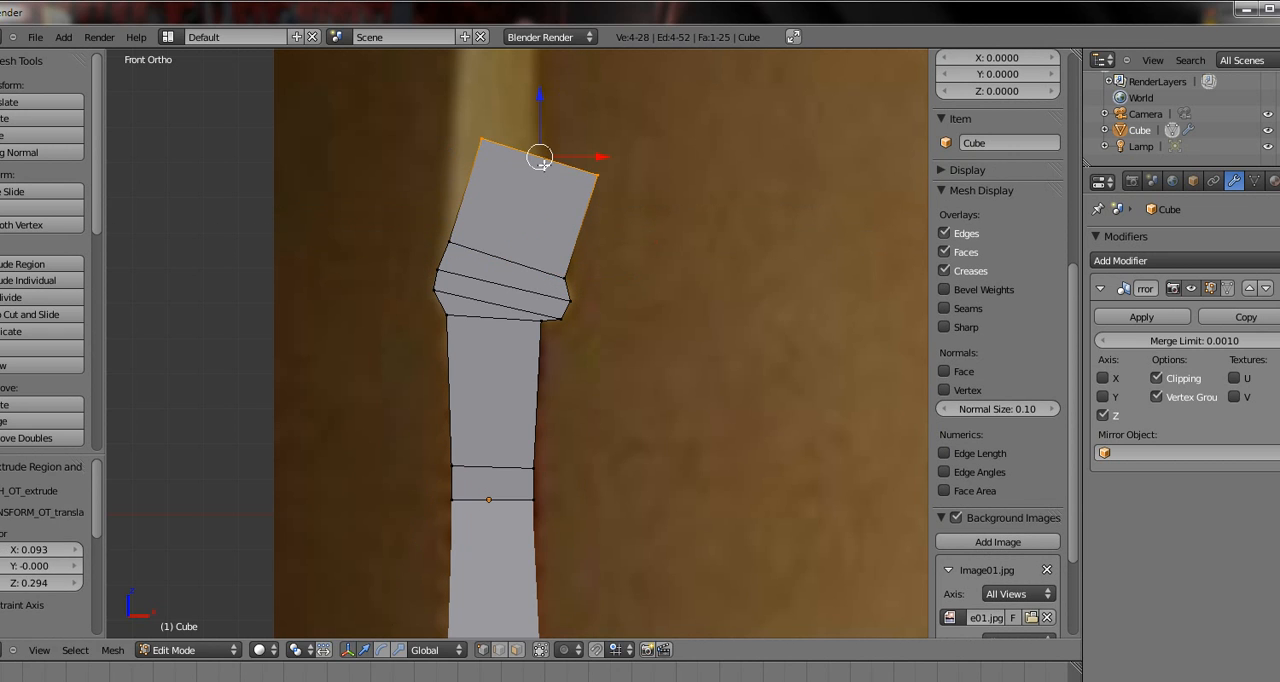
{"action": "key", "text": "g"}
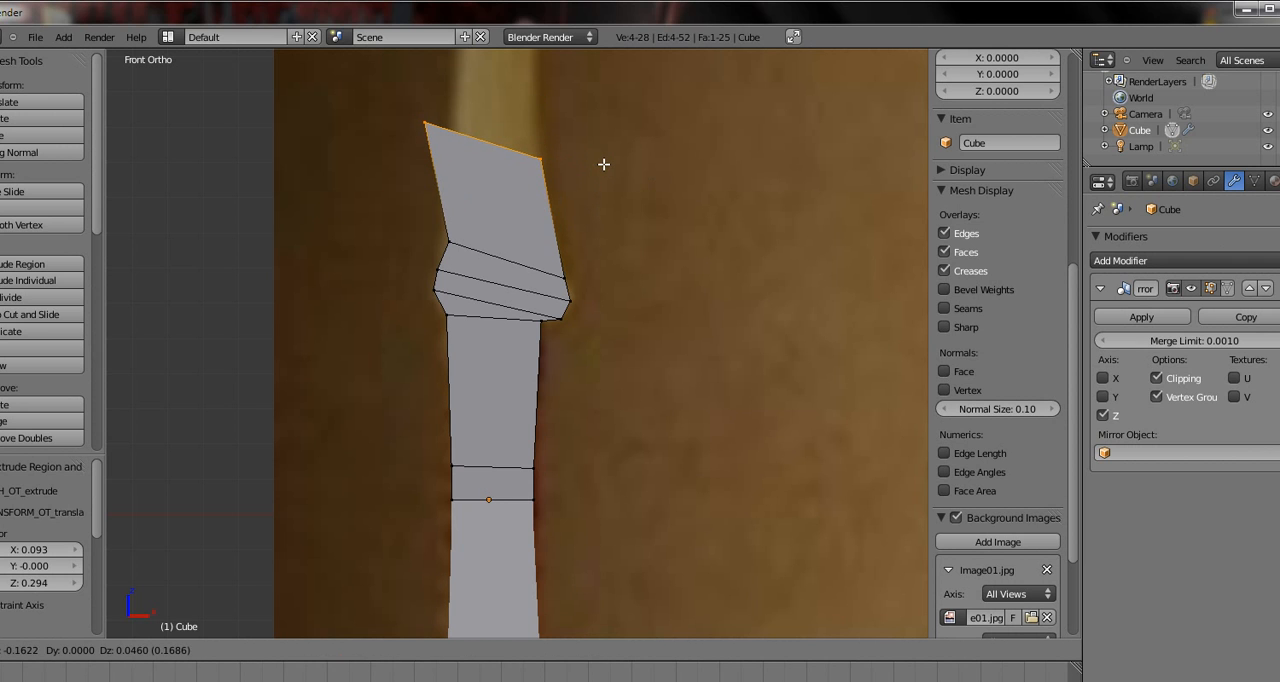
{"action": "left_click", "coordinate": [597, 189]}
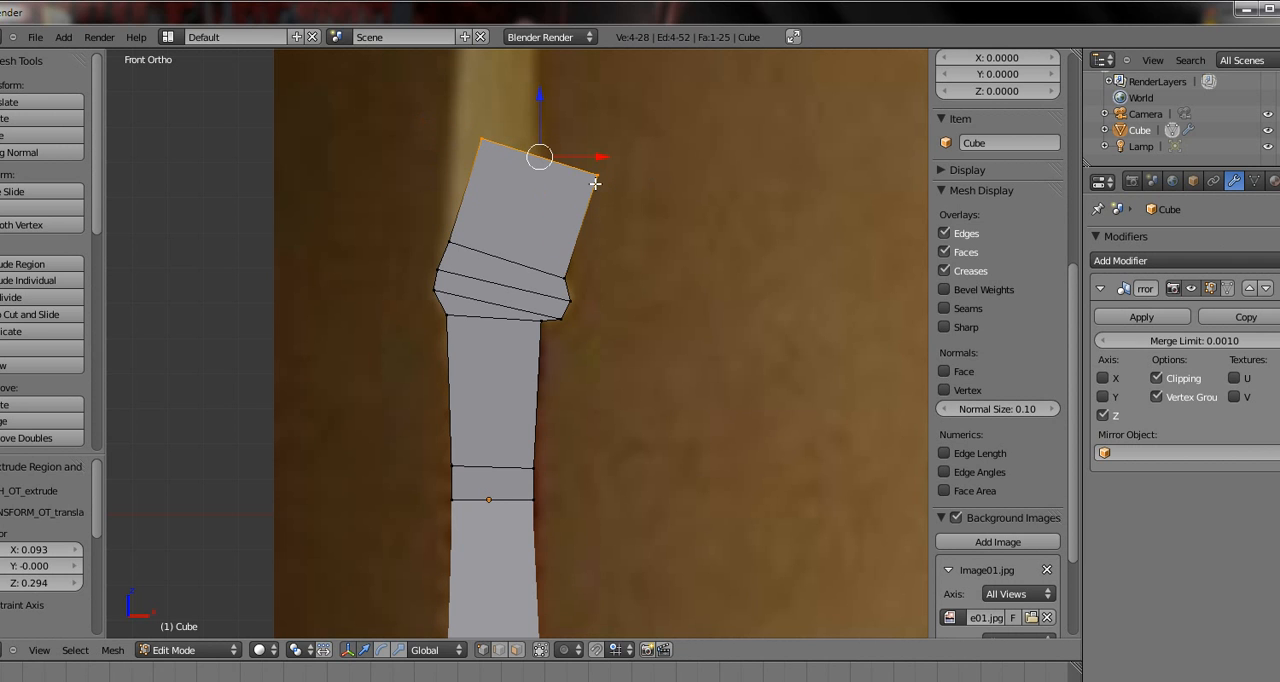
{"action": "right_click", "coordinate": [594, 181]}
{"action": "key", "text": "g"}
{"action": "left_click", "coordinate": [521, 218]}
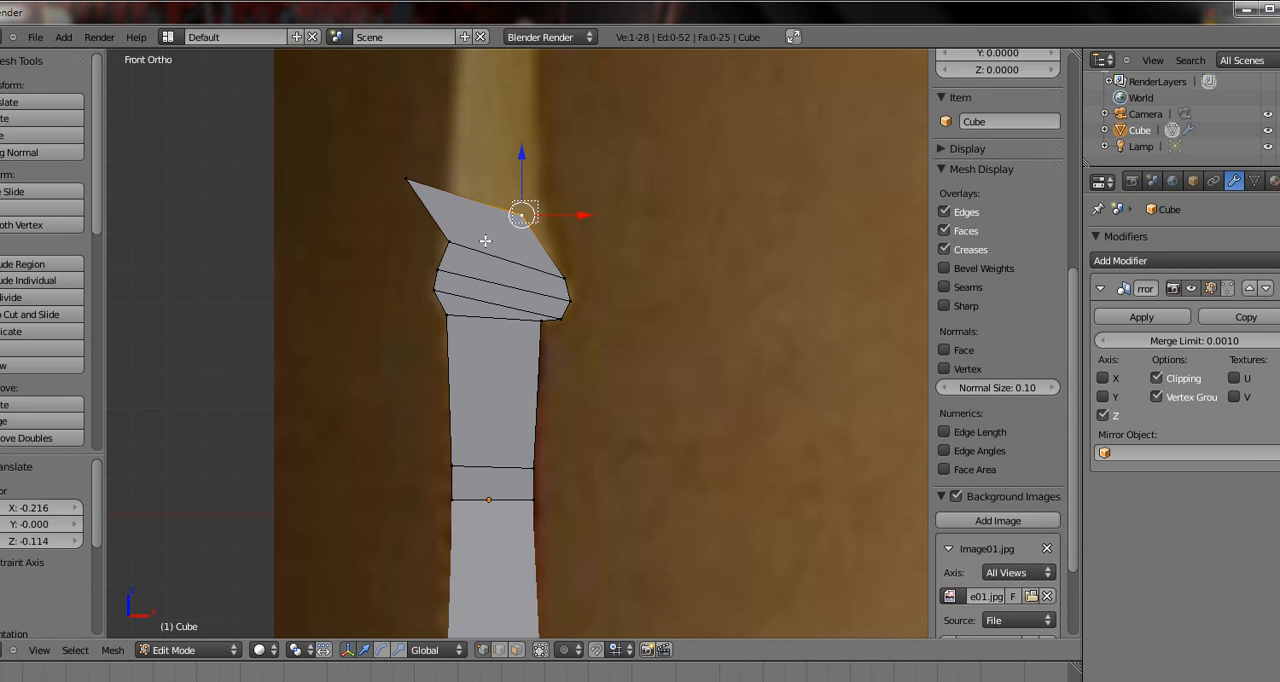
Align the new row with the narrowing limb, moving the right vertices 0.092 in X and -0.099 in Z, the left 0.126 and -0.121
{"action": "right_click", "coordinate": [485, 241], "text": "shift"}
{"action": "key", "text": "g"}
{"action": "left_click", "coordinate": [515, 276]}
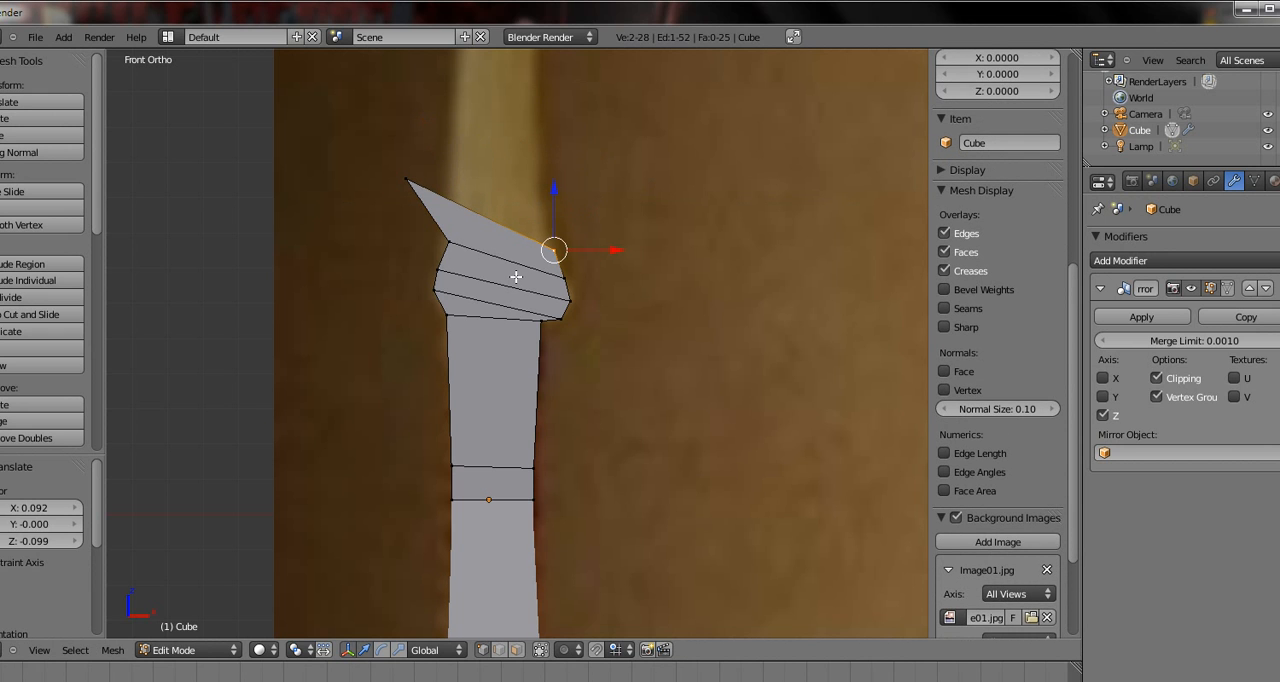
{"action": "right_click", "coordinate": [441, 203]}
{"action": "key", "text": "b"}
{"action": "right_click", "coordinate": [429, 154]}
{"action": "right_click", "coordinate": [429, 155]}
{"action": "key", "text": "b"}
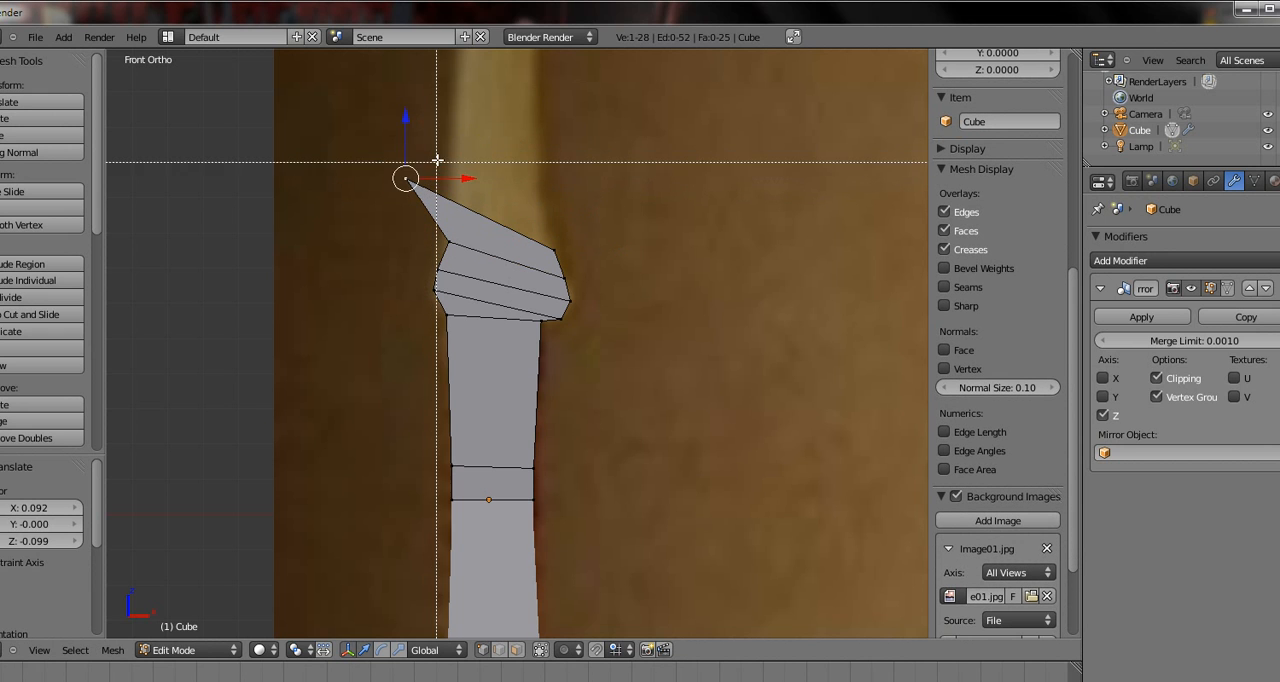
{"action": "left_click_drag", "start_coordinate": [437, 160], "coordinate": [374, 208]}
{"action": "key", "text": "g"}
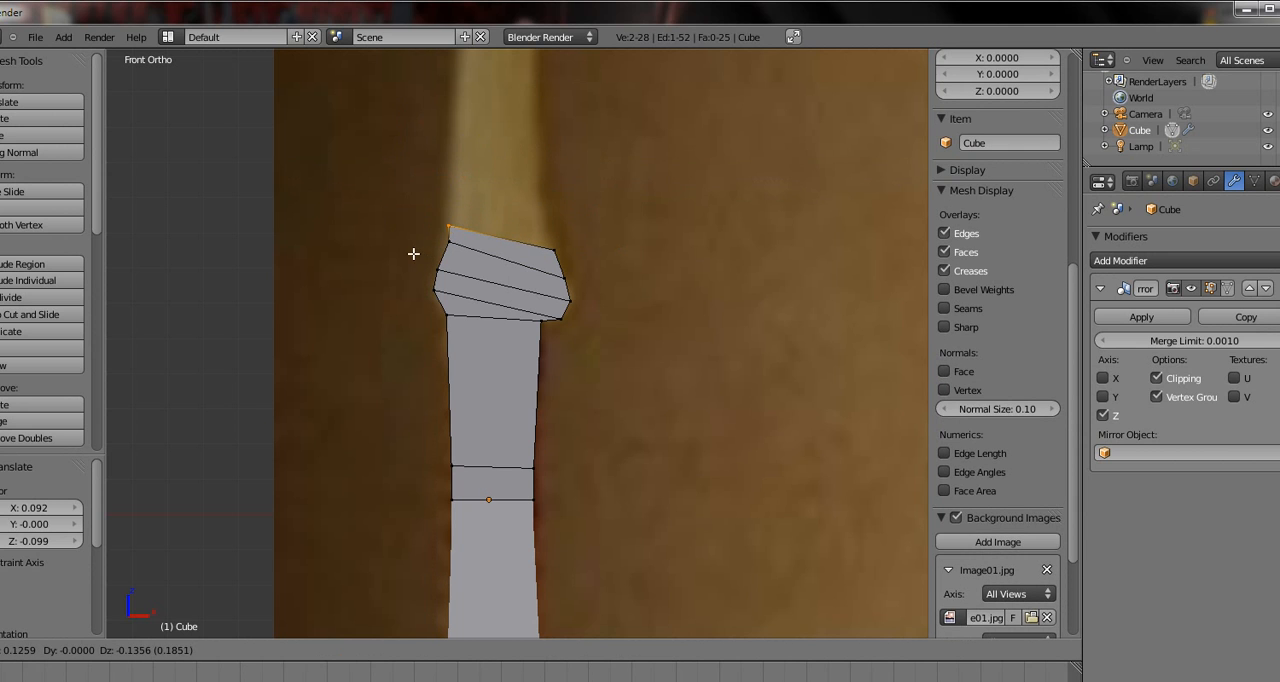
{"action": "left_click", "coordinate": [419, 251]}
Fine-tune the left outline, moving the second row's vertices -0.012 in X and the top row's by -0.002 in X and Z
{"action": "right_click", "coordinate": [422, 252]}
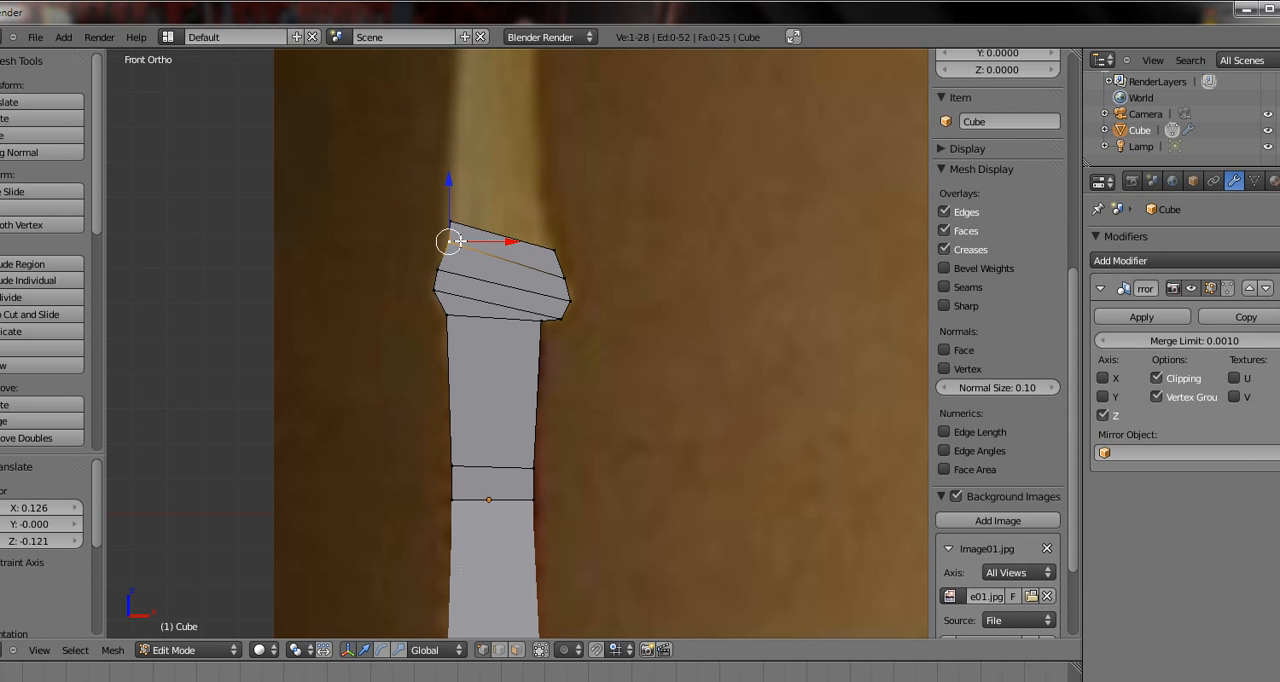
{"action": "left_click_drag", "start_coordinate": [428, 253], "coordinate": [427, 253]}
{"action": "key", "text": "g"}
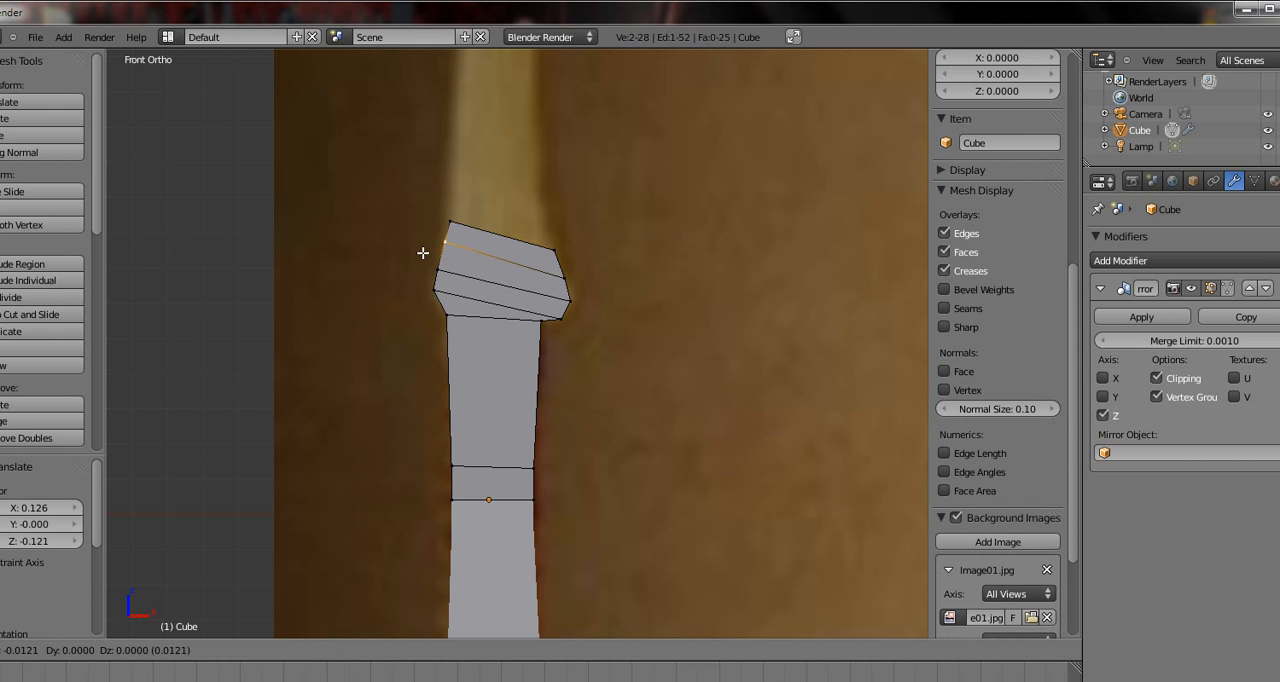
{"action": "left_click", "coordinate": [423, 253]}
{"action": "key", "text": "g"}
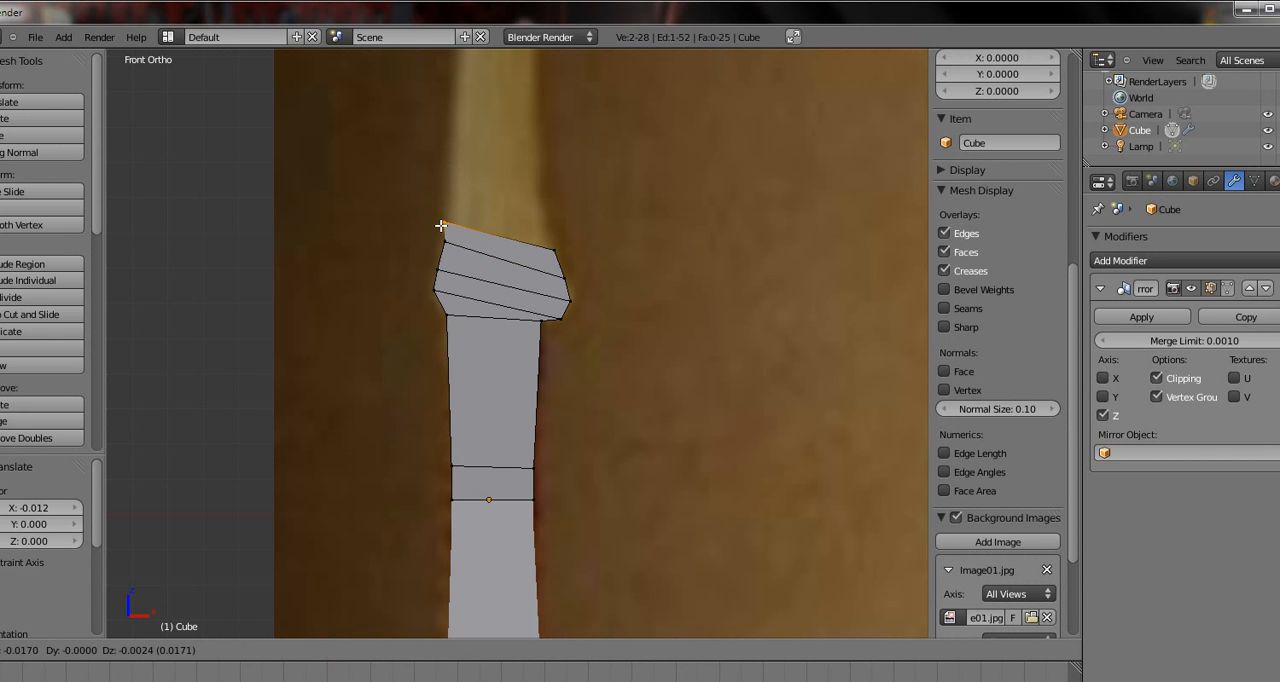
{"action": "left_click", "coordinate": [445, 225]}
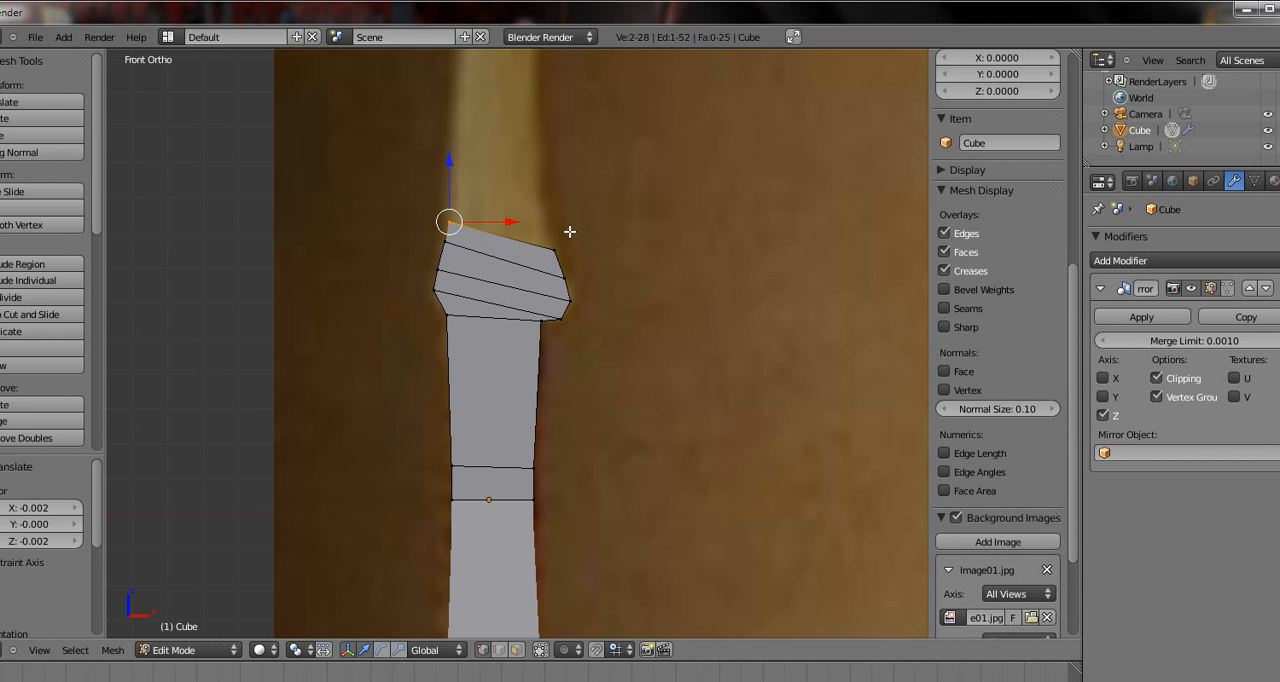
Extrude the top row of vertices 0.056 in X and 0.207 in Z, and shift the new row by -0.063 and 0.019
{"action": "key", "text": "b"}
{"action": "left_click_drag", "start_coordinate": [570, 234], "coordinate": [535, 260]}
{"action": "key", "text": "e"}
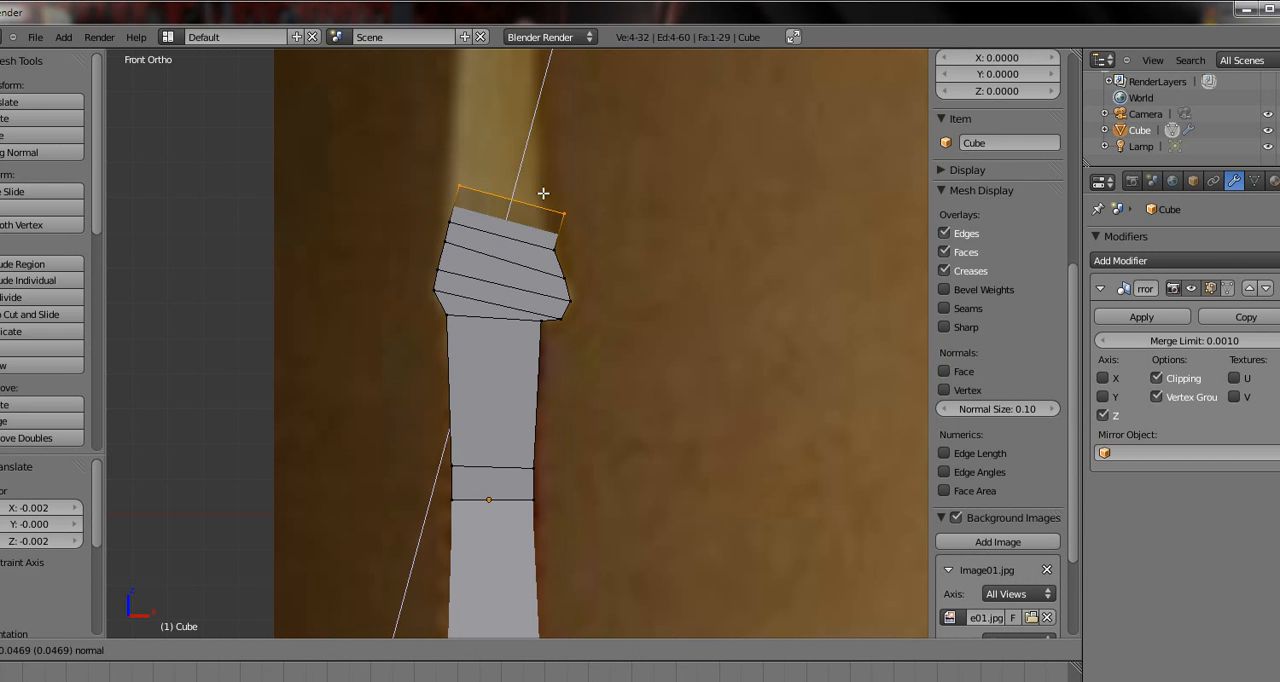
{"action": "left_click", "coordinate": [551, 186]}
{"action": "key", "text": "g"}
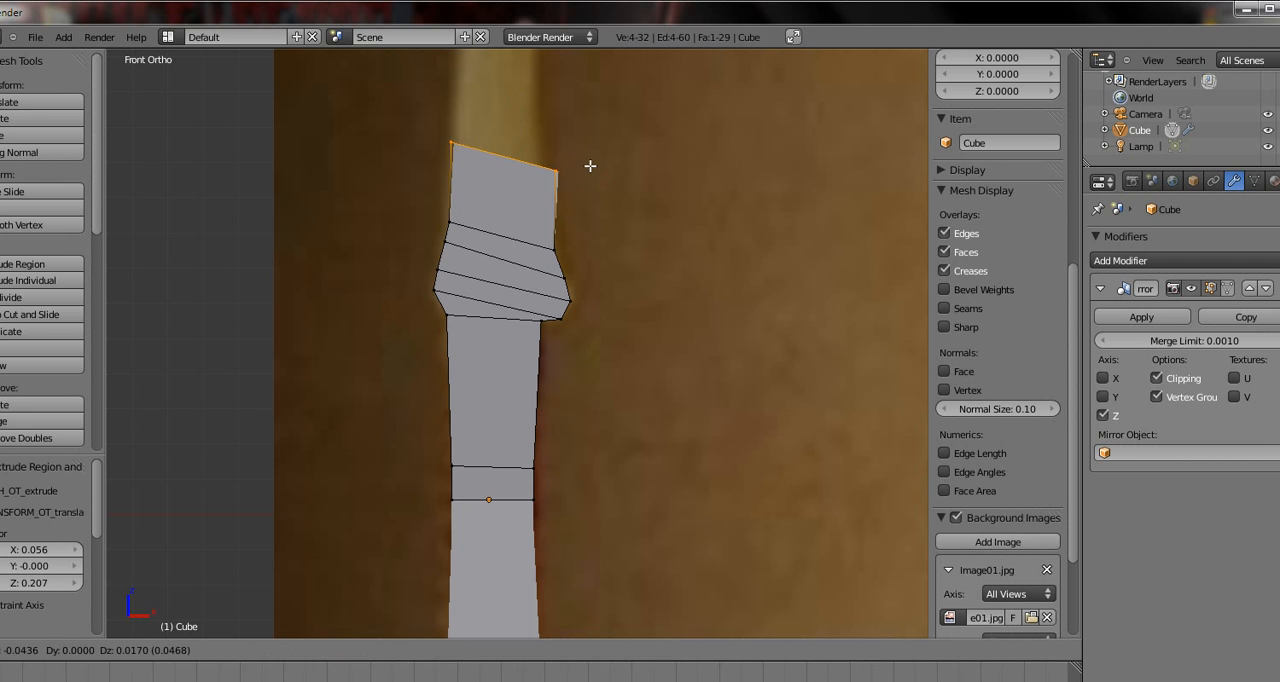
{"action": "left_click", "coordinate": [574, 166]}
Level the new row by moving its right vertices -0.027 in X and 0.075 in Z to the limb's outline
{"action": "right_click", "coordinate": [577, 156]}
{"action": "right_click", "coordinate": [550, 172], "text": "shift"}
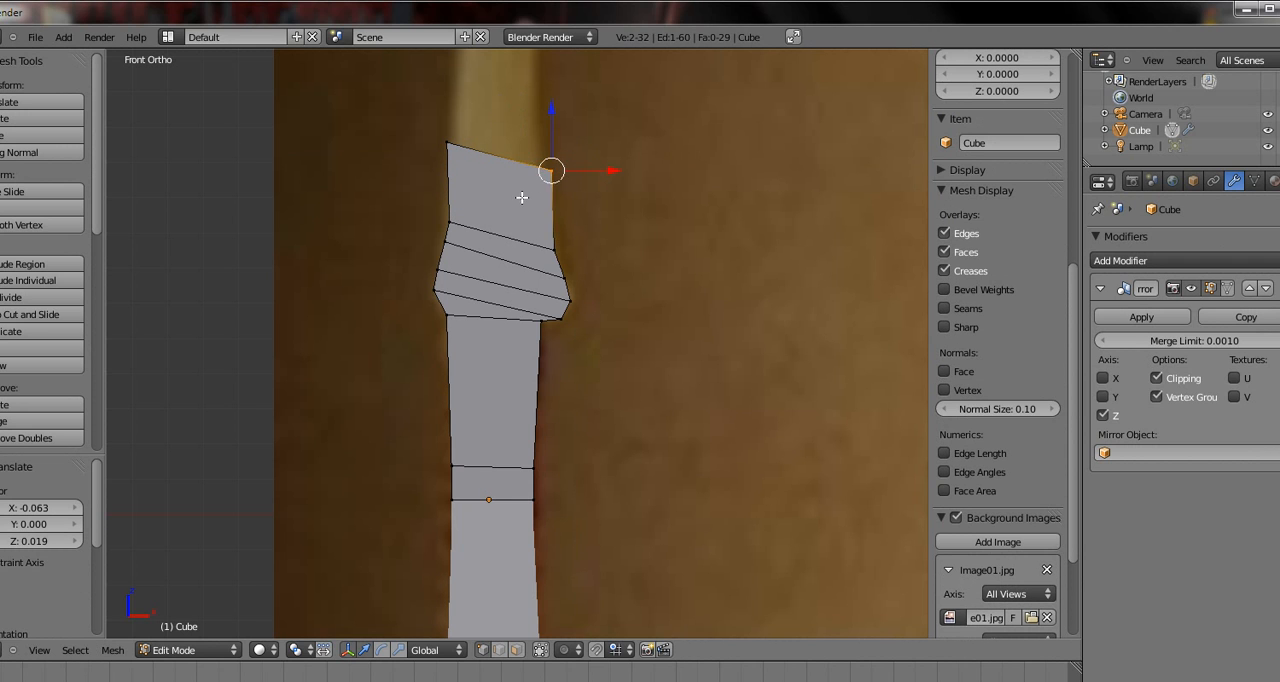
{"action": "key", "text": "g"}
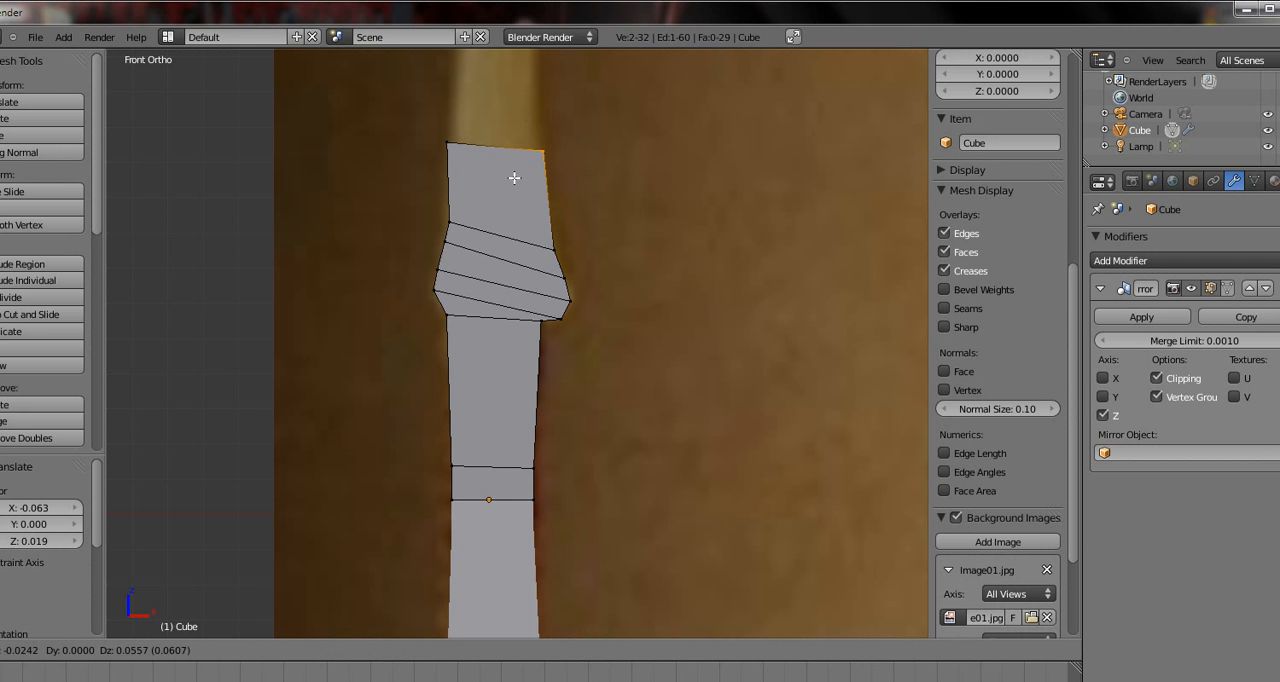
{"action": "left_click", "coordinate": [512, 172]}
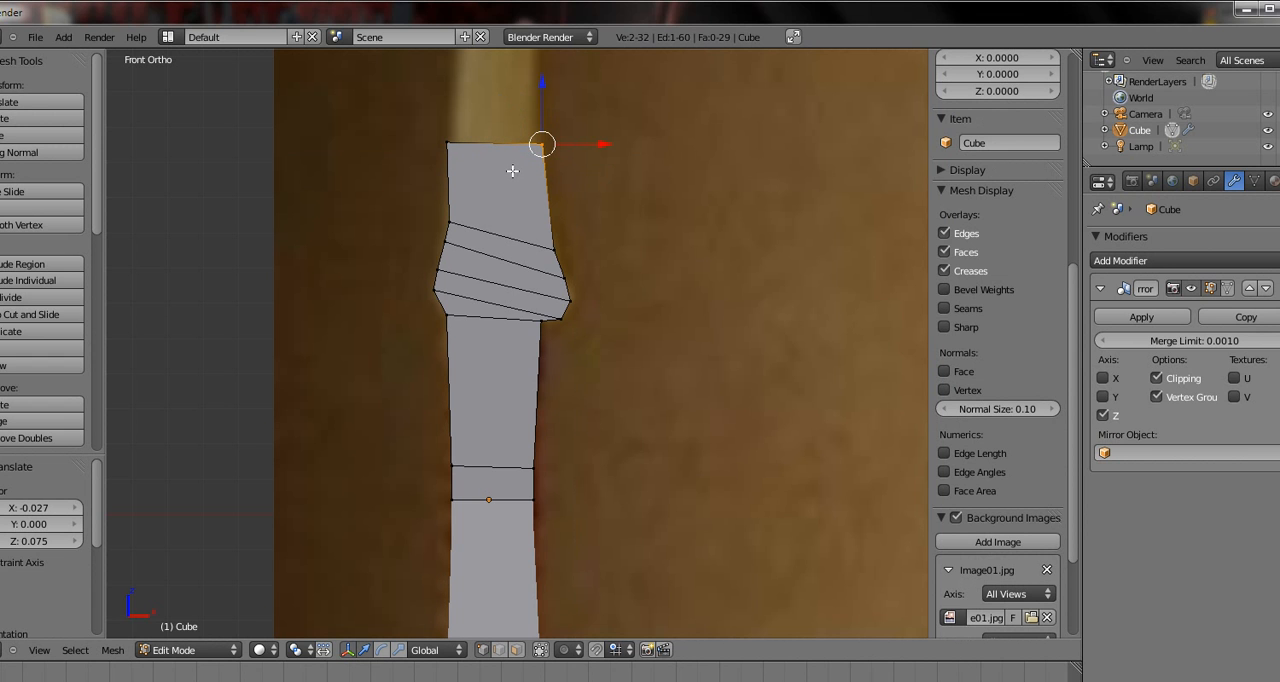
Extrude the whole top row 0.014 in X and 0.723 in Z, and shift the new row by 0.063 and -0.017
{"action": "middle_click_drag", "start_coordinate": [502, 184], "coordinate": [475, 279], "text": "shift"}
{"action": "scroll", "coordinate": [423, 423], "scroll_direction": "down", "scroll_amount": 4}
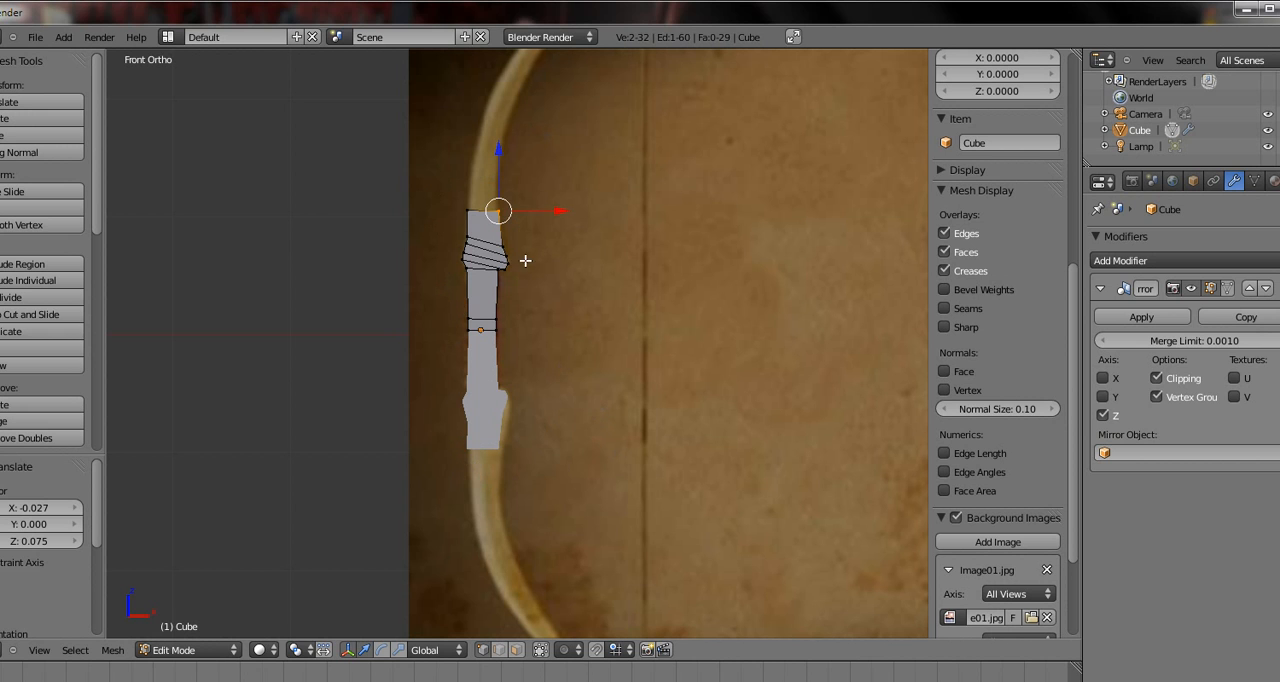
{"action": "middle_click_drag", "start_coordinate": [525, 260], "coordinate": [631, 393], "text": "shift"}
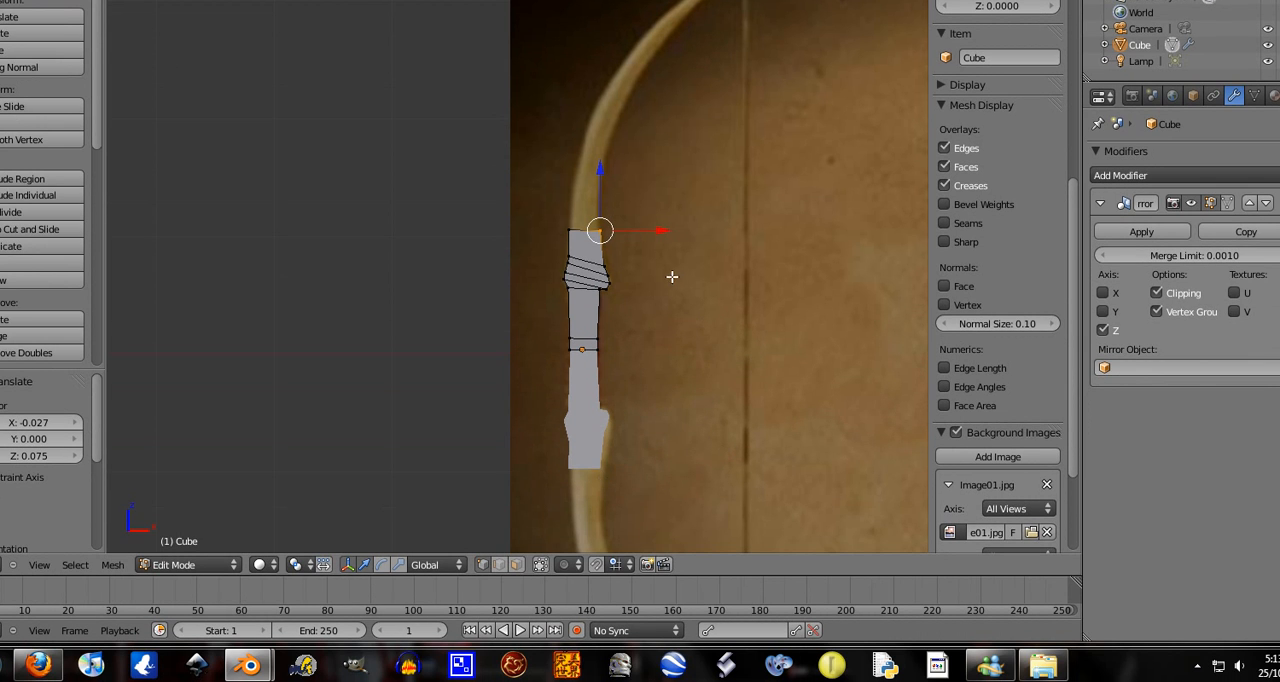
{"action": "middle_click_drag", "start_coordinate": [672, 280], "coordinate": [425, 301], "text": "shift"}
{"action": "scroll", "coordinate": [671, 377], "scroll_direction": "up", "scroll_amount": 7}
{"action": "key", "text": "b"}
{"action": "left_click_drag", "start_coordinate": [594, 329], "coordinate": [377, 457]}
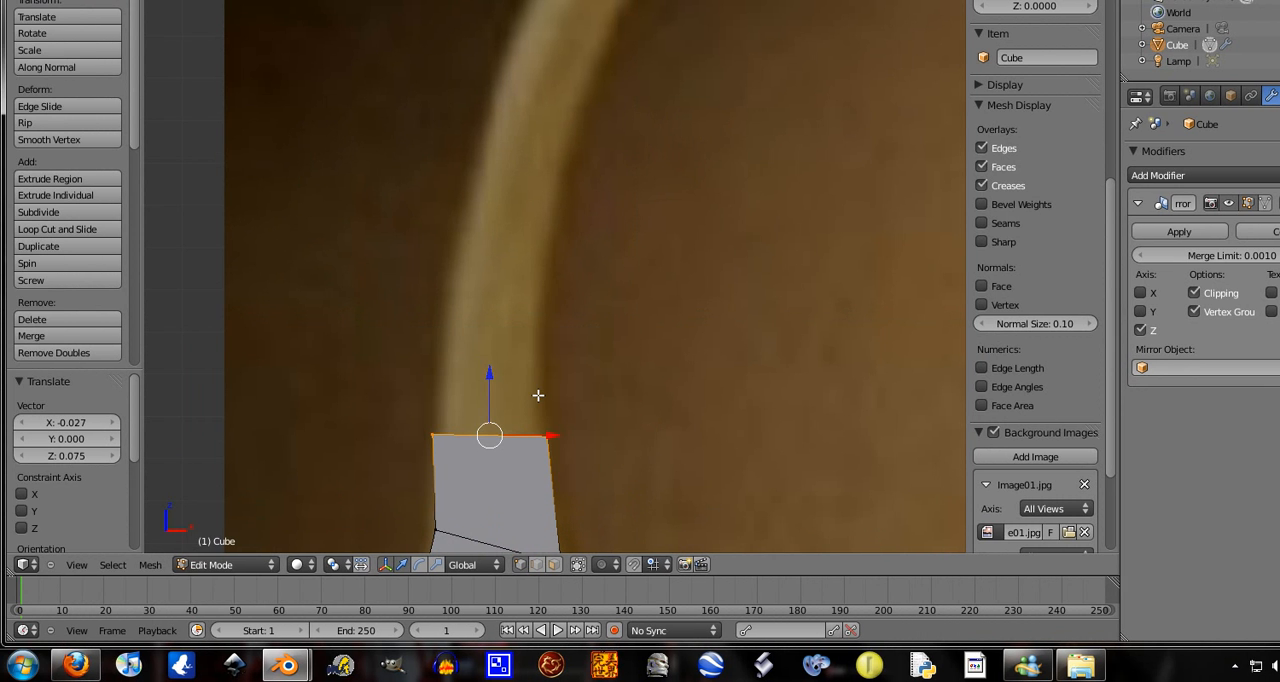
{"action": "scroll", "coordinate": [533, 408], "scroll_direction": "down", "scroll_amount": 2}
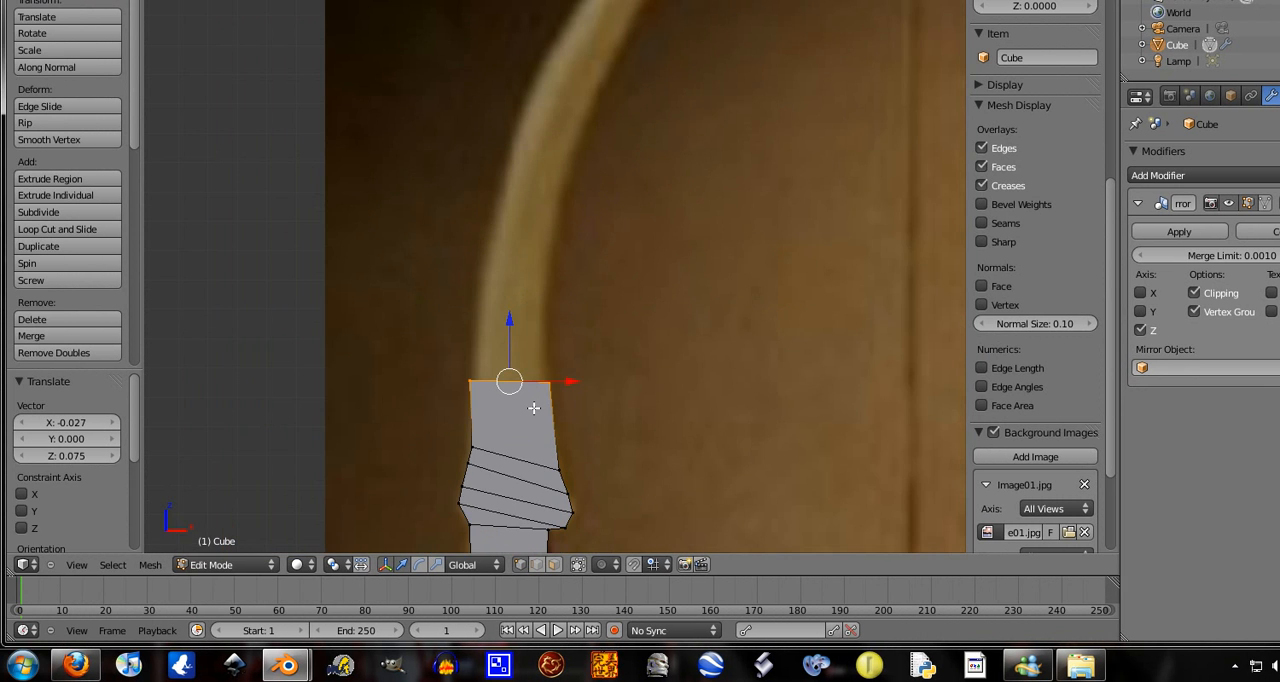
{"action": "scroll", "coordinate": [533, 408], "scroll_direction": "up", "scroll_amount": 1}
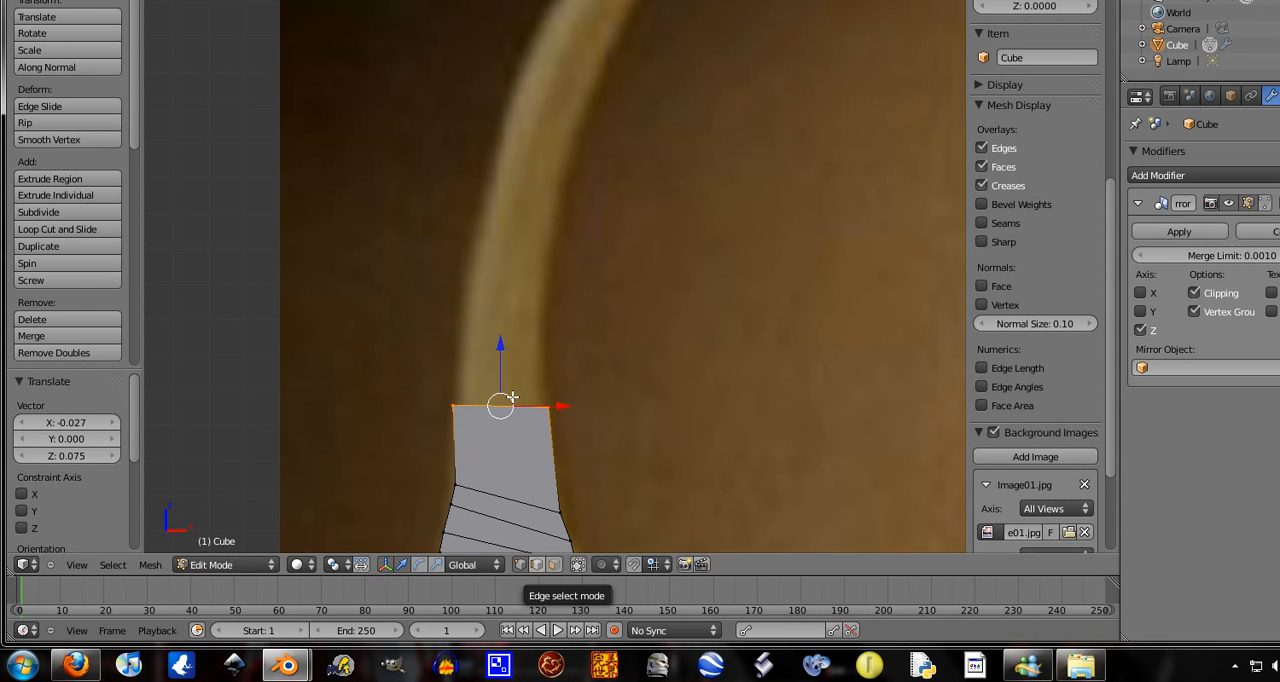
{"action": "key", "text": "g"}
{"action": "key", "text": "z"}
{"action": "key", "text": "z"}
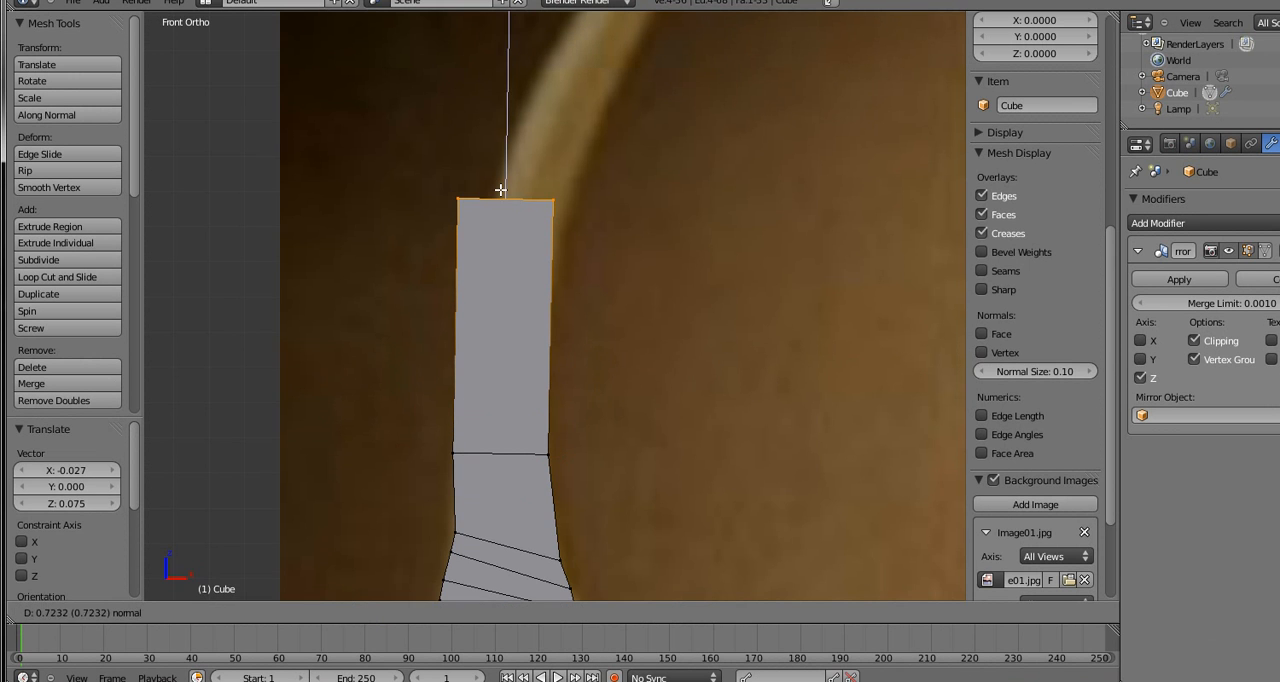
{"action": "left_click", "coordinate": [502, 191]}
{"action": "key", "text": "g"}
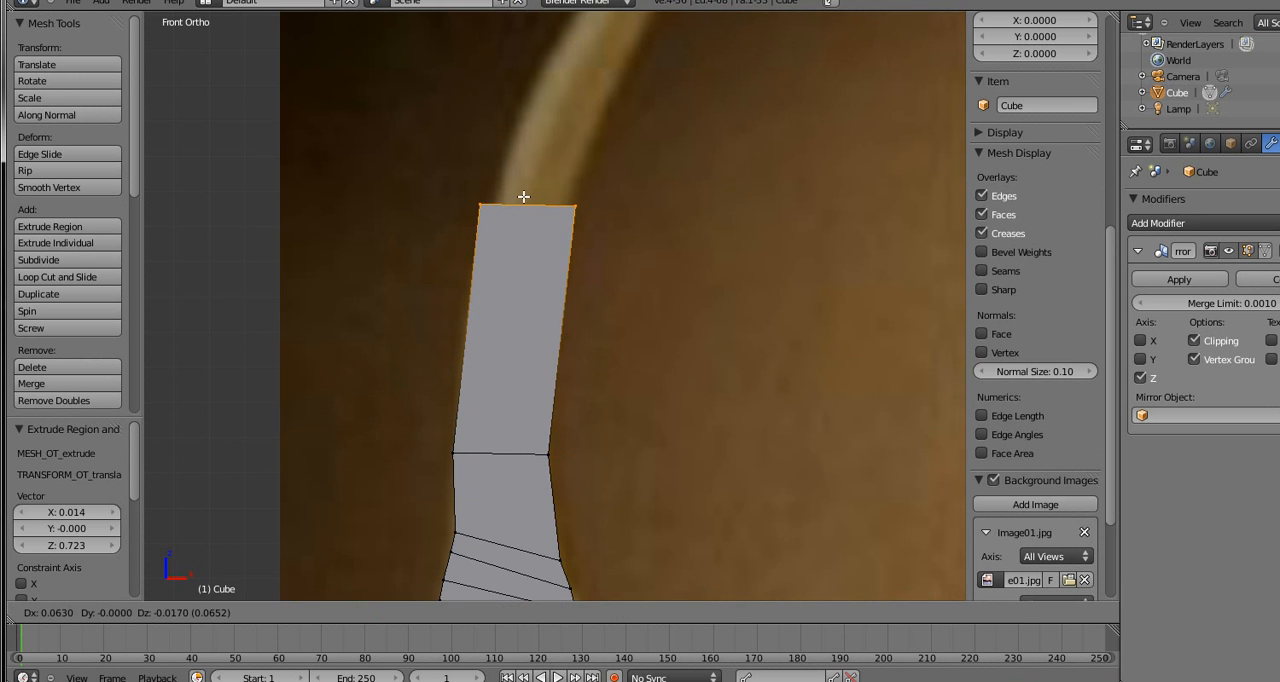
{"action": "left_click", "coordinate": [523, 197]}
Scale the new top row to 0.736 and move it back down the limb by -0.075 in X and -0.354 in Z
{"action": "key", "text": "s"}
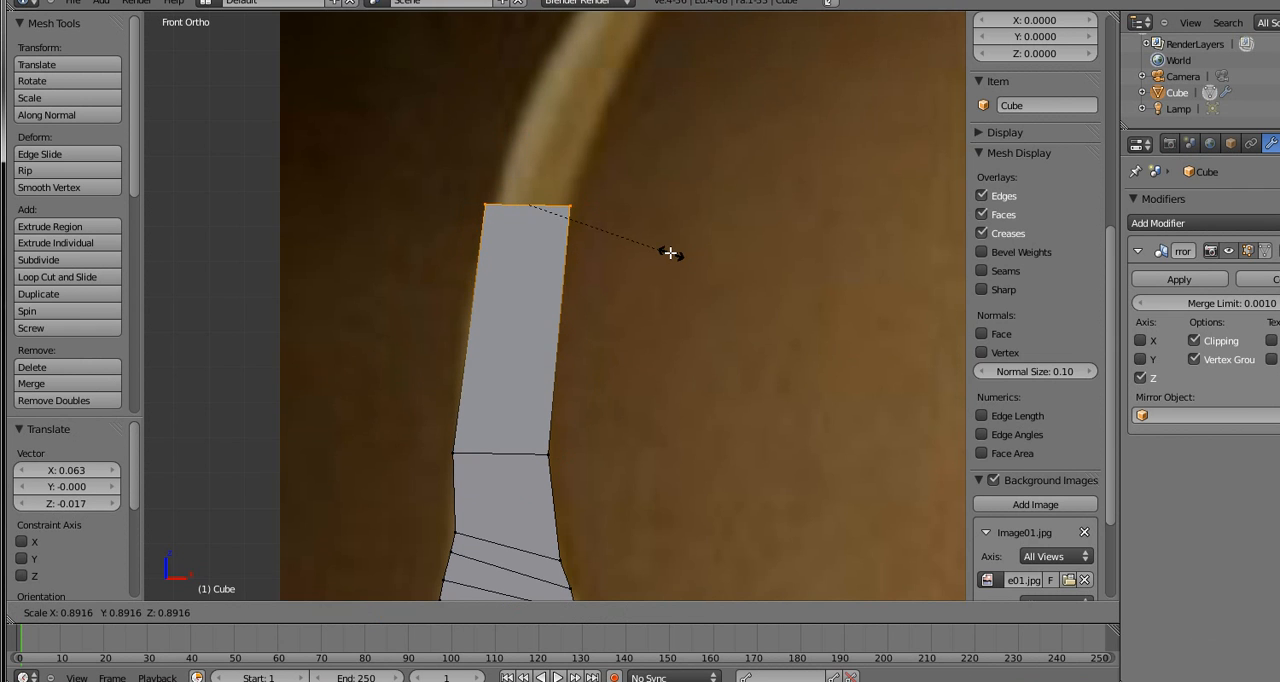
{"action": "left_click", "coordinate": [647, 247]}
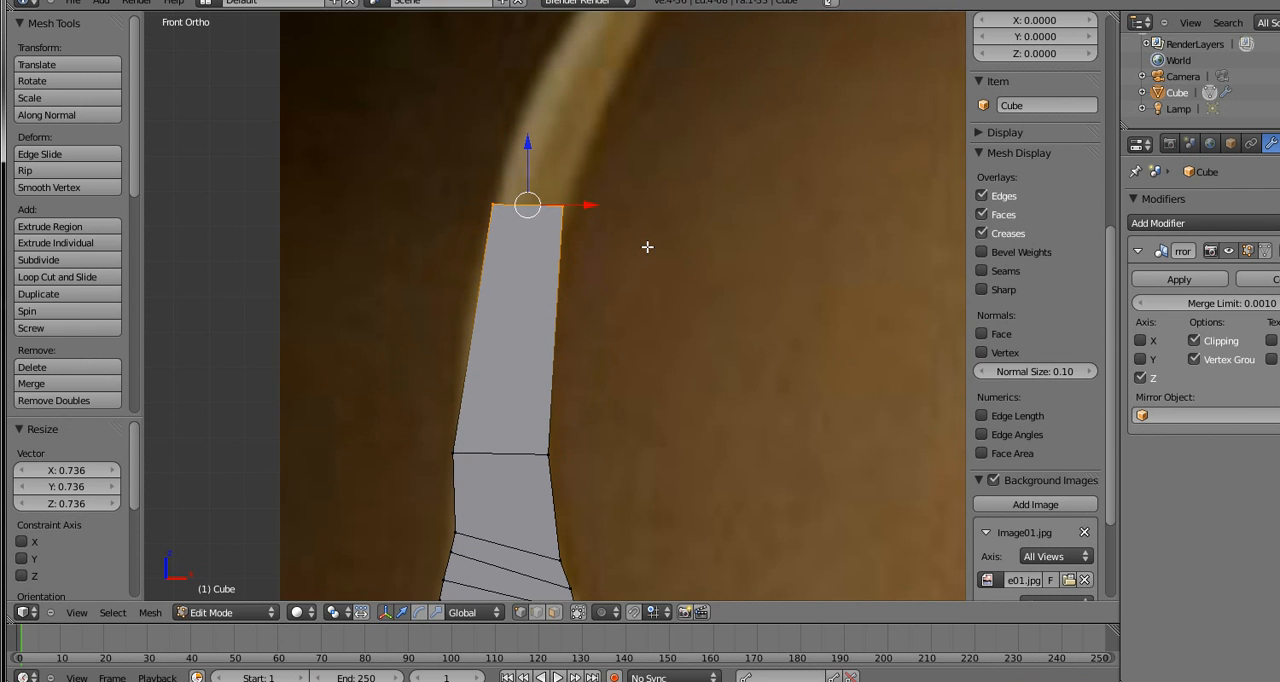
{"action": "key", "text": "g"}
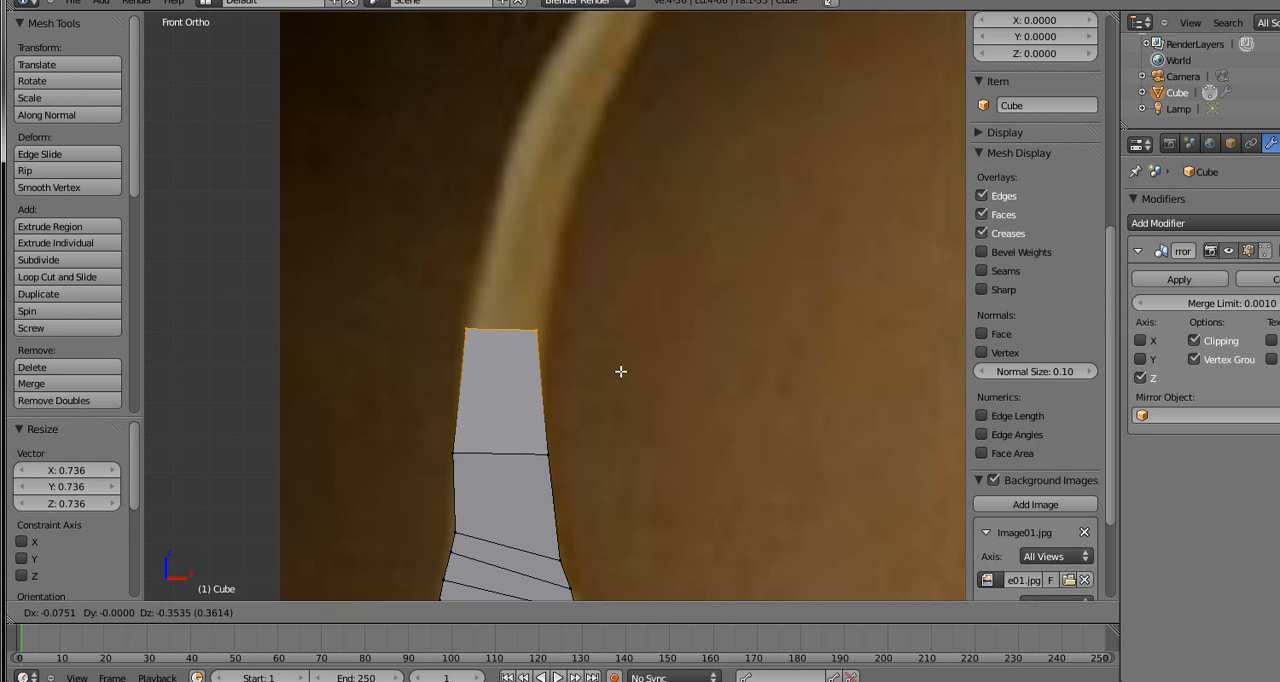
{"action": "left_click", "coordinate": [621, 371]}
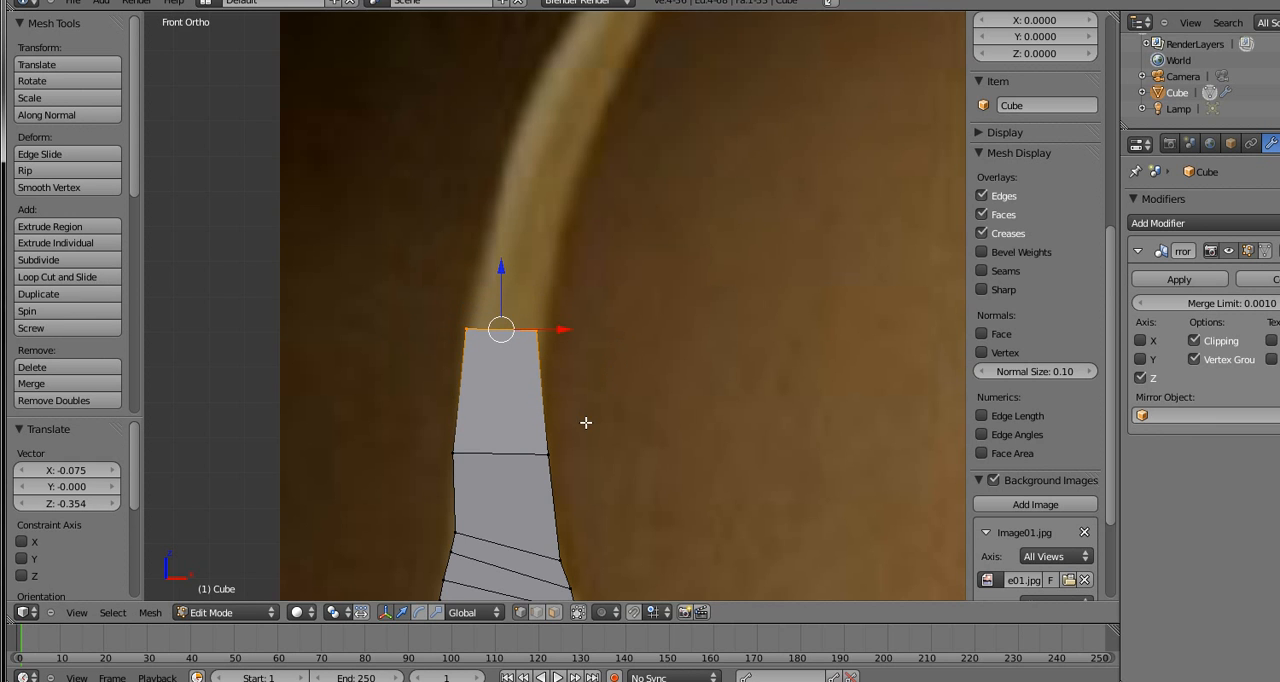
Narrow the row just below the top one by scaling its vertices to about 0.898
{"action": "right_click", "coordinate": [551, 452]}
{"action": "key", "text": "b"}
{"action": "left_click_drag", "start_coordinate": [558, 441], "coordinate": [427, 495]}
{"action": "key", "text": "s"}
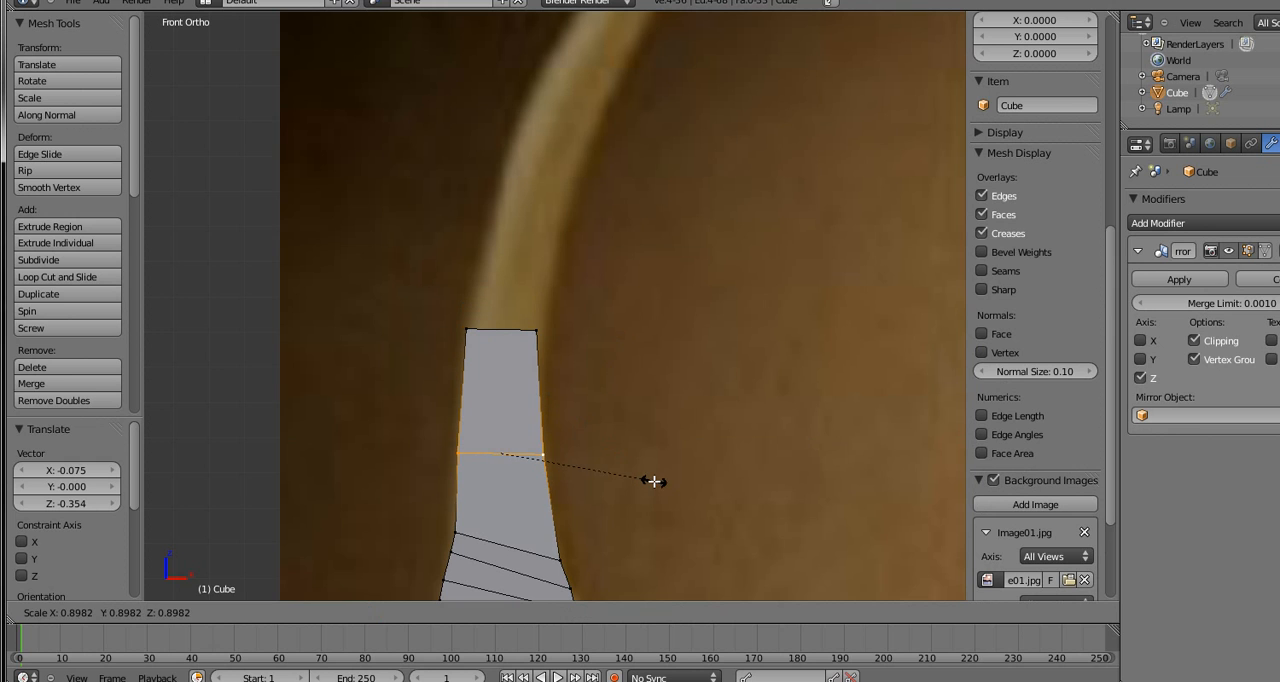
{"action": "left_click", "coordinate": [652, 480]}
Fit the top row to the limb's width, scaling it by 1.097, moving it about 0.012 in X, and scaling it again by 1.049
{"action": "right_click", "coordinate": [552, 325]}
{"action": "key", "text": "b"}
{"action": "left_click_drag", "start_coordinate": [579, 287], "coordinate": [404, 385]}
{"action": "key", "text": "s"}
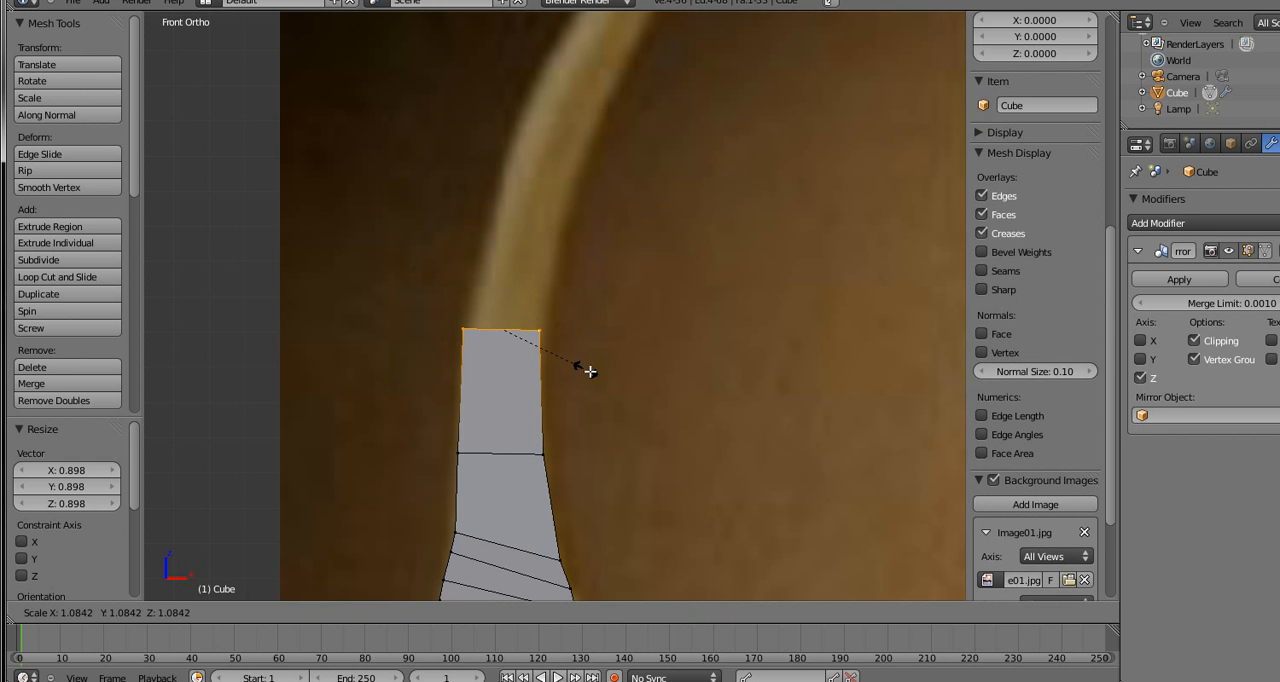
{"action": "left_click", "coordinate": [585, 372]}
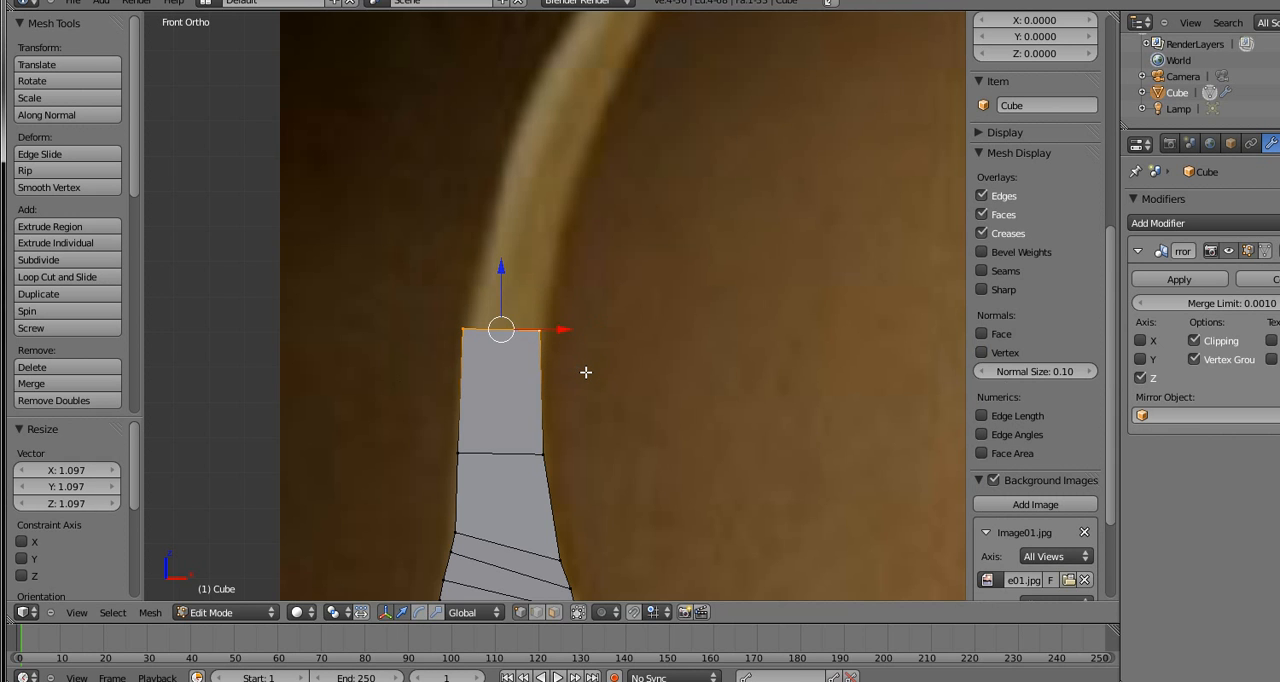
{"action": "key", "text": "g"}
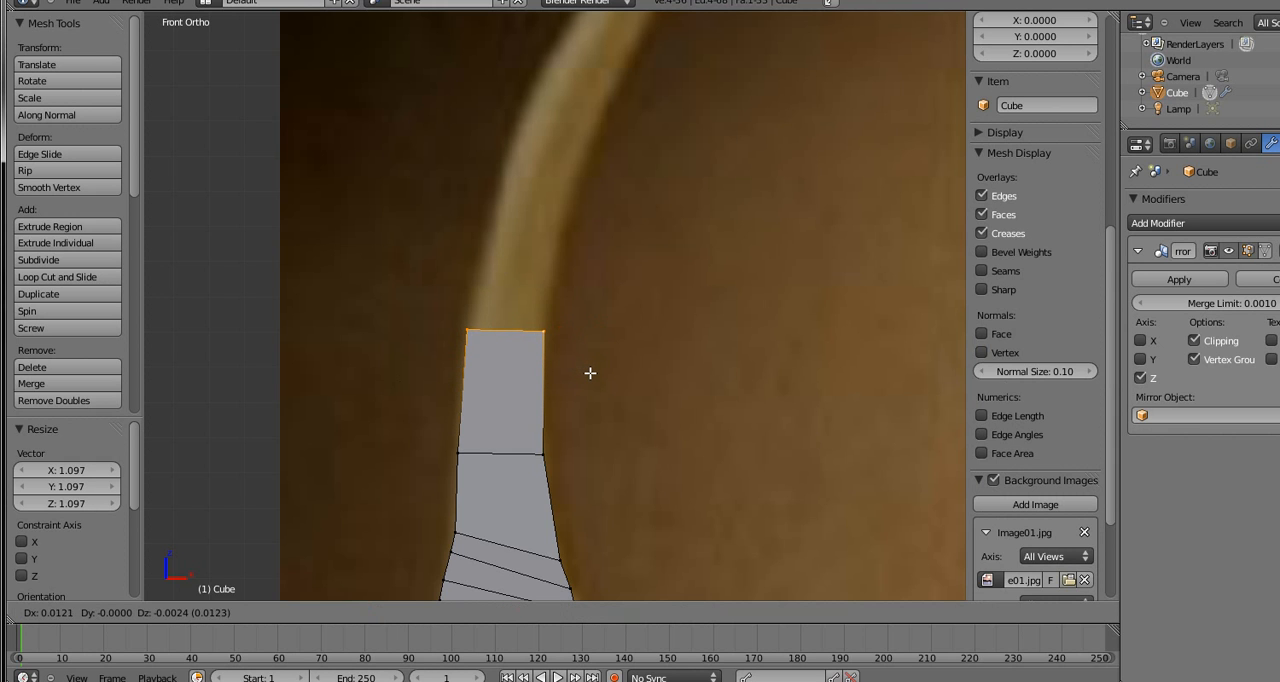
{"action": "left_click", "coordinate": [589, 373]}
{"action": "key", "text": "s"}
{"action": "left_click", "coordinate": [595, 374]}
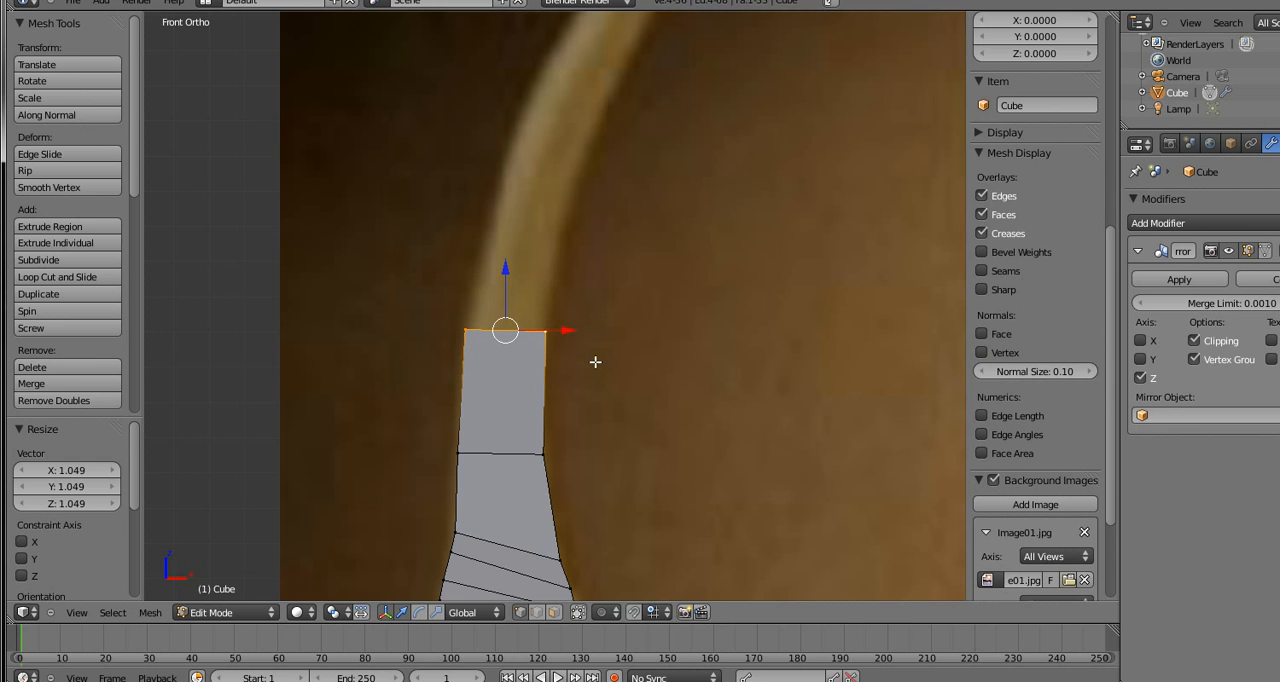
Extrude the top row 0.010 in X and 0.508 in Z, and shift it 0.097 and -0.034 to follow the limb's curve
{"action": "key", "text": "e"}
{"action": "left_click", "coordinate": [633, 184]}
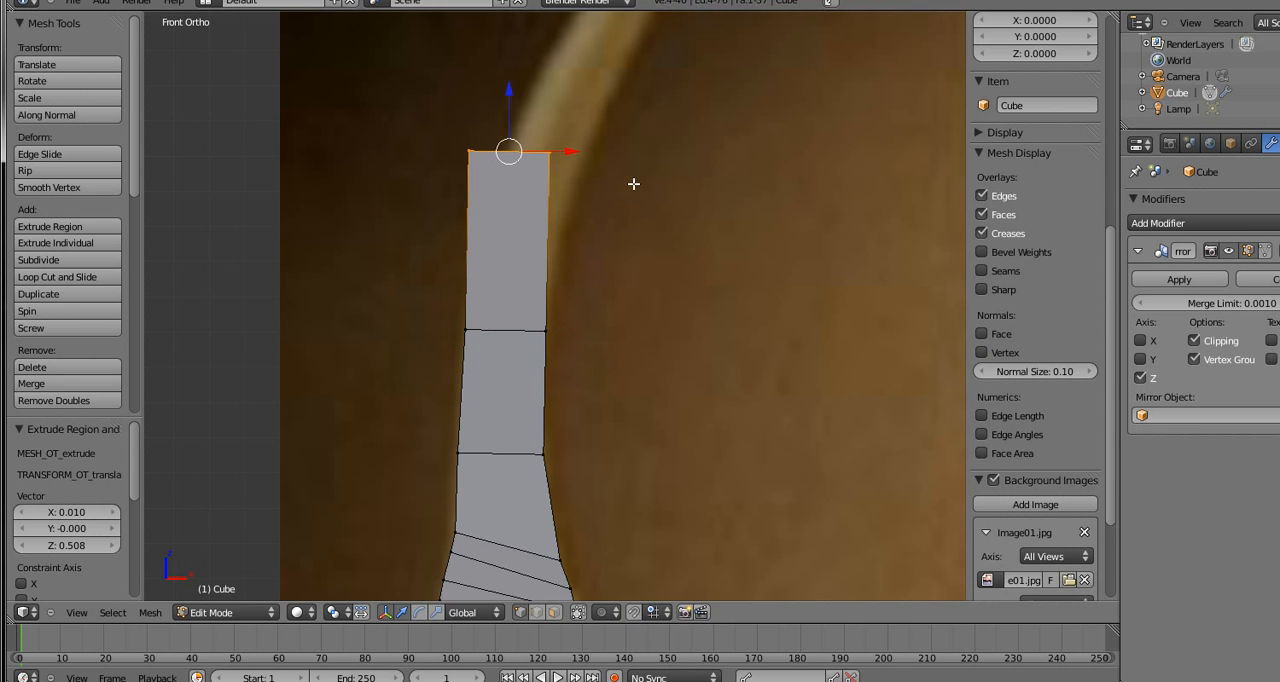
{"action": "key", "text": "g"}
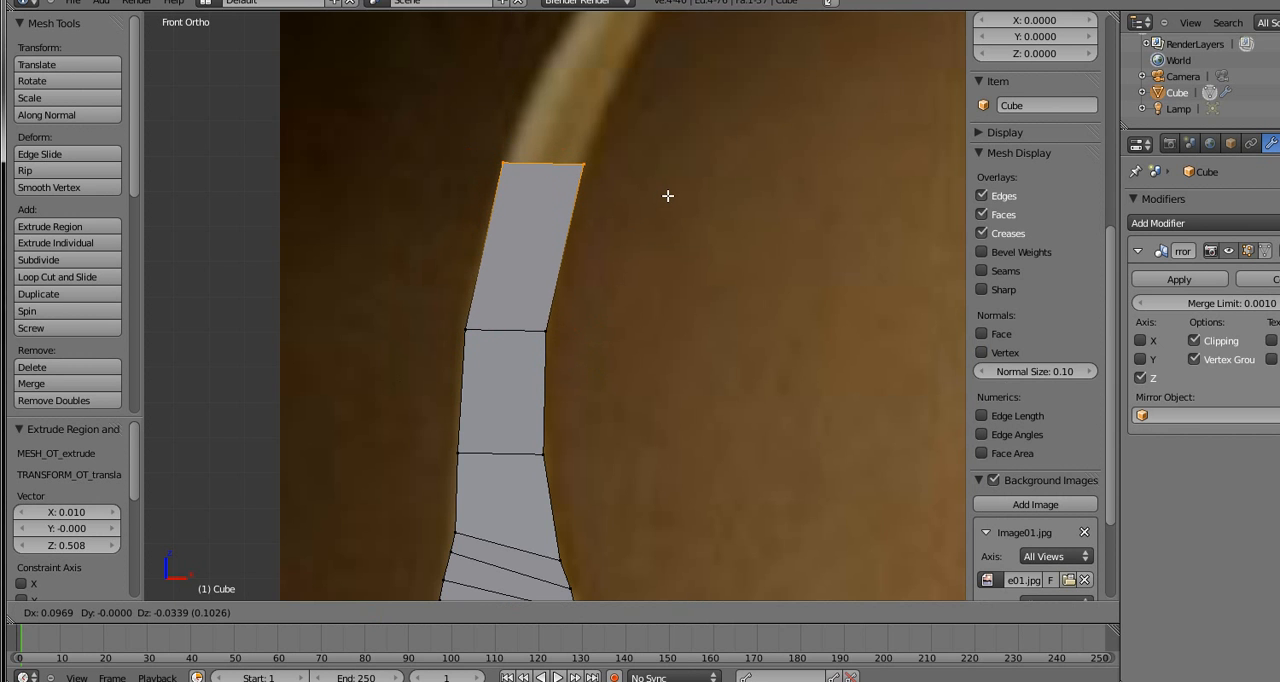
{"action": "left_click", "coordinate": [666, 192]}
Extrude another limb segment 0.013 in X and 0.640 in Z, and shift its end row by 0.157 and -0.255 onto the curve
{"action": "middle_click_drag", "start_coordinate": [660, 180], "coordinate": [488, 444], "text": "shift"}
{"action": "scroll", "coordinate": [490, 340], "scroll_direction": "down", "scroll_amount": 2}
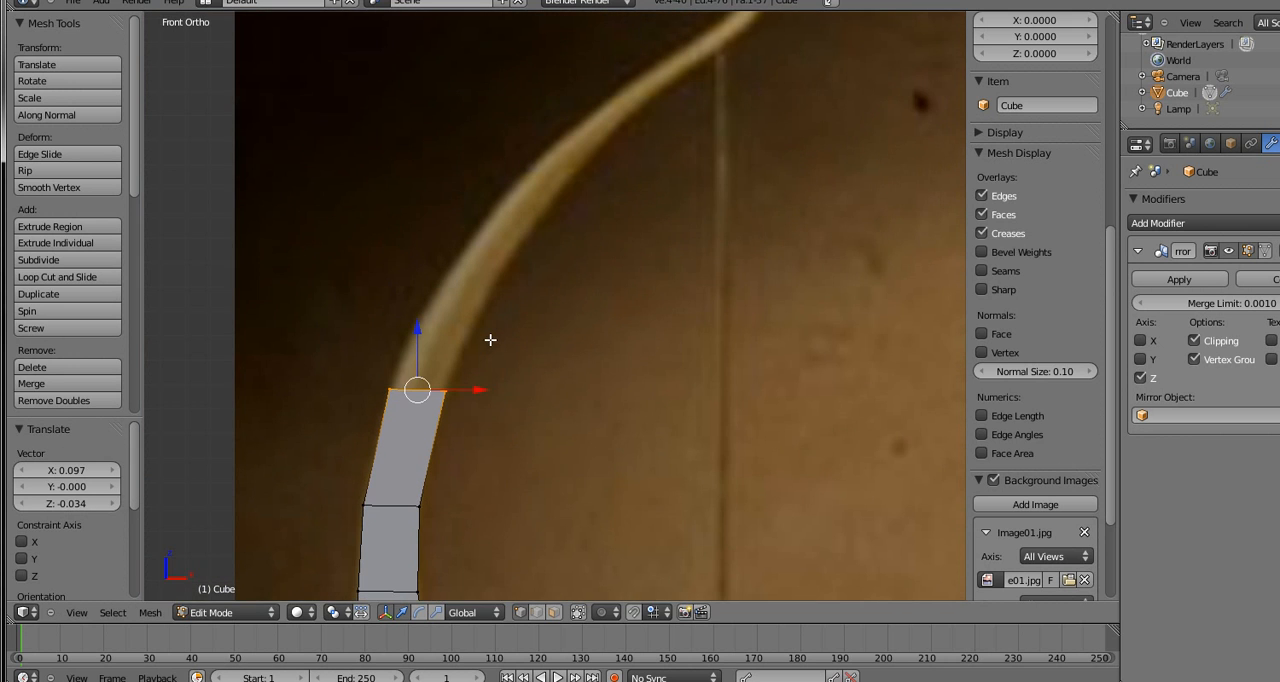
{"action": "key", "text": "g"}
{"action": "right_click", "coordinate": [497, 321]}
{"action": "key", "text": "e"}
{"action": "key", "text": "z"}
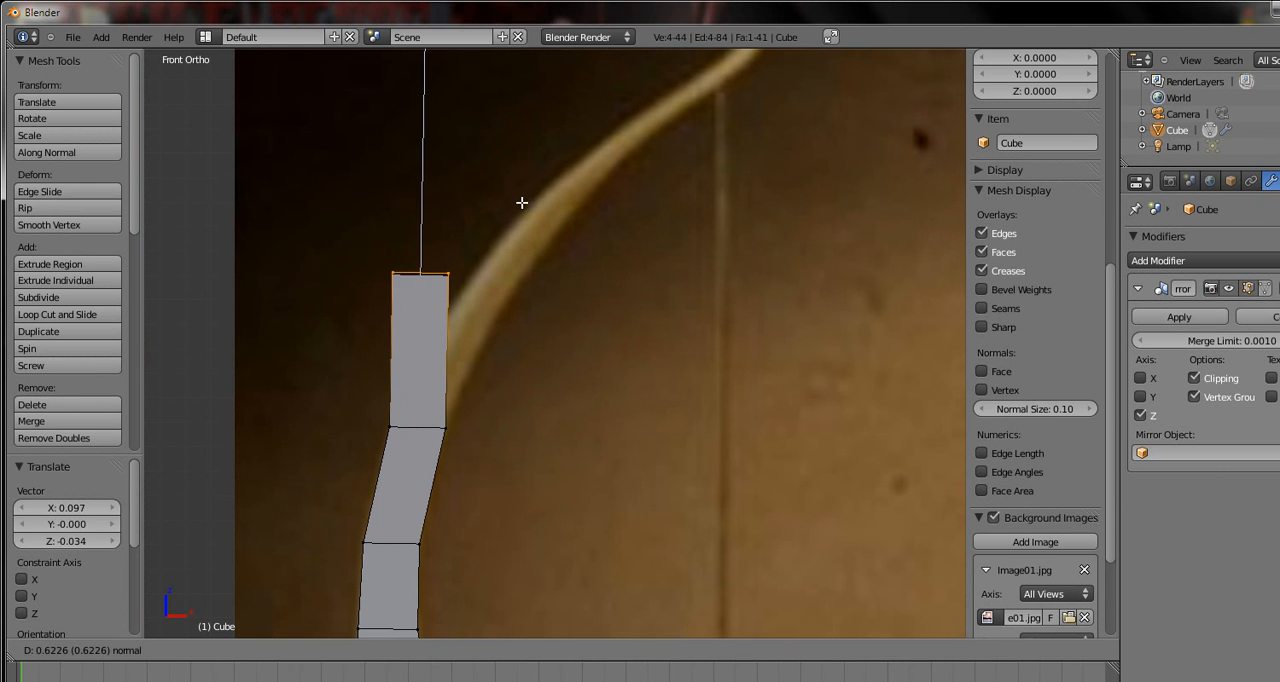
{"action": "left_click", "coordinate": [522, 165]}
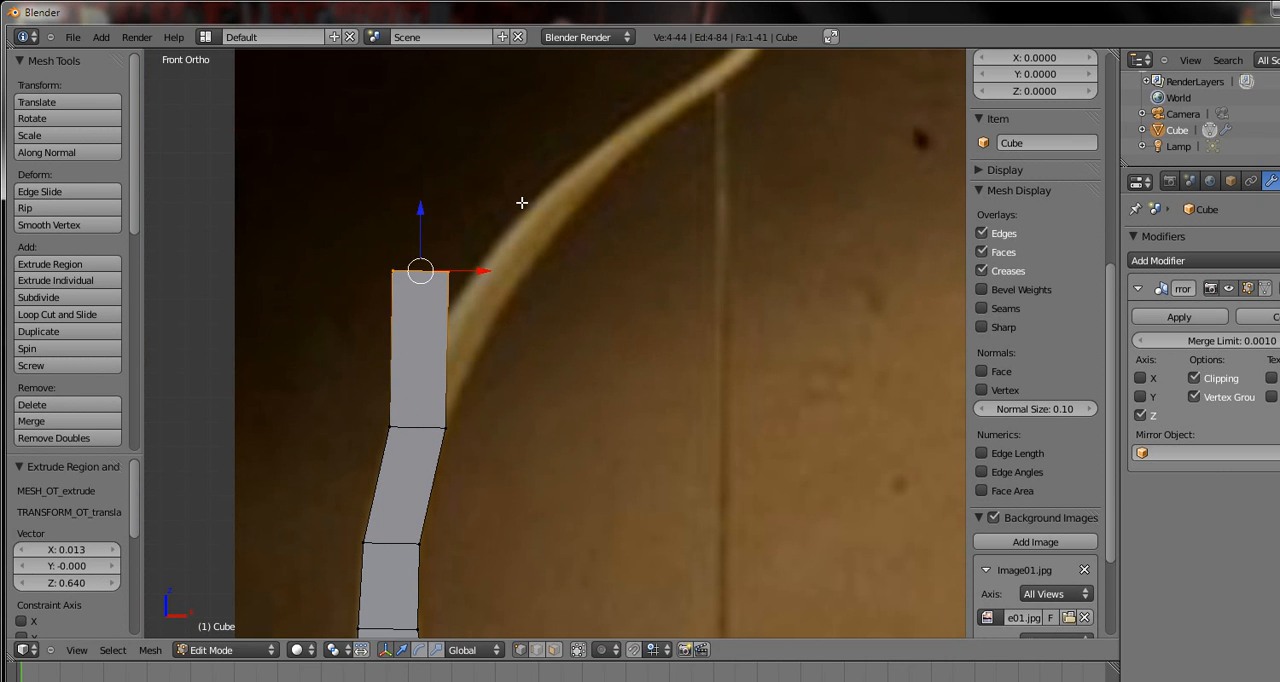
{"action": "key", "text": "g"}
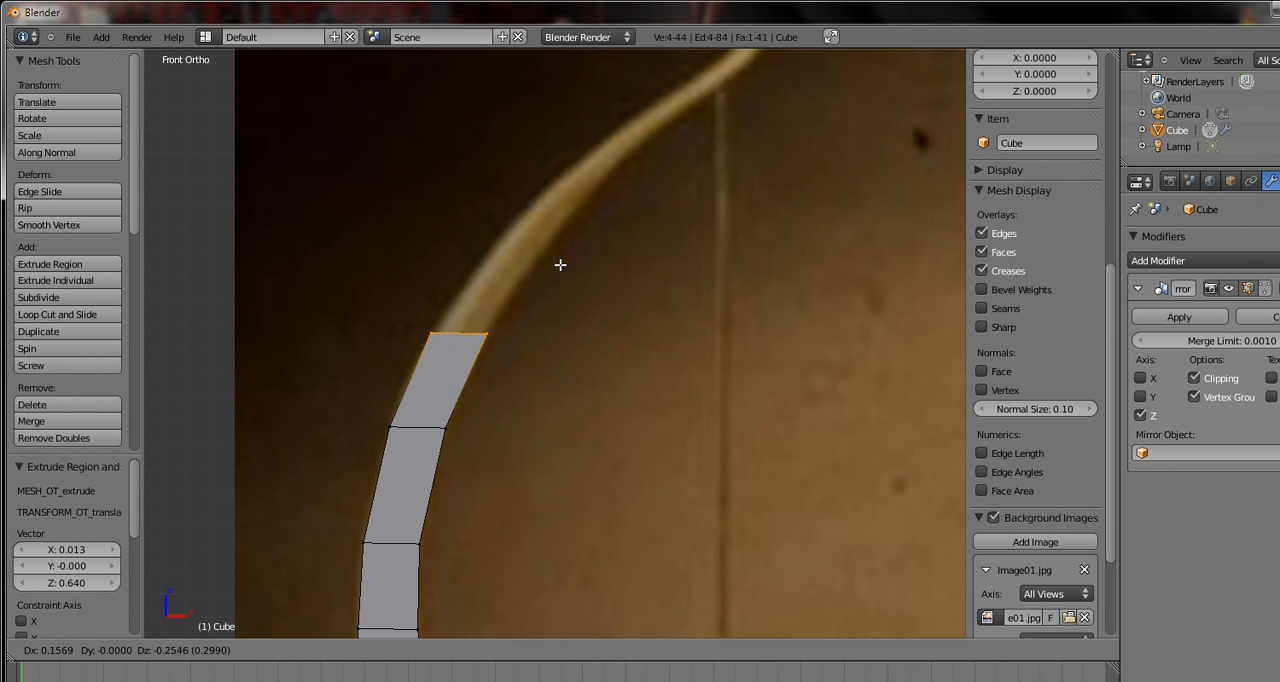
{"action": "left_click", "coordinate": [560, 264]}
Extrude the end row 0.010 in X and 0.518 in Z, and shift it by 0.300 and -0.080 along the bending limb
{"action": "key", "text": "e"}
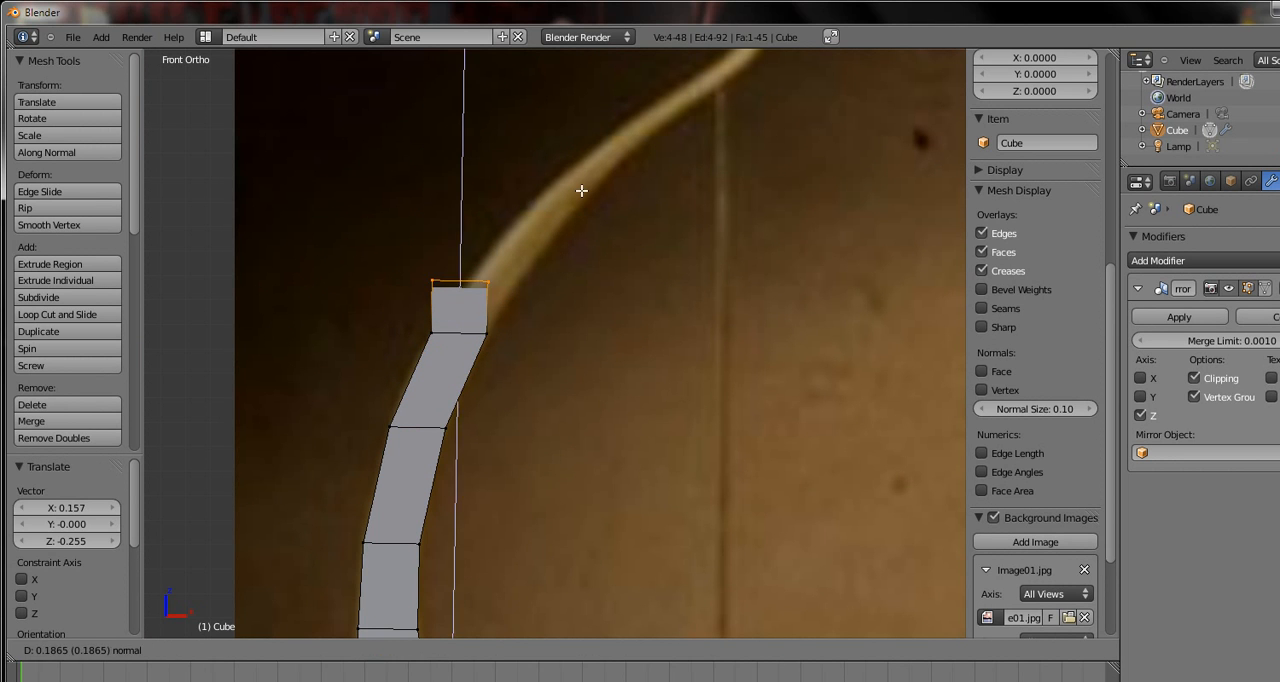
{"action": "left_click", "coordinate": [582, 139]}
{"action": "key", "text": "g"}
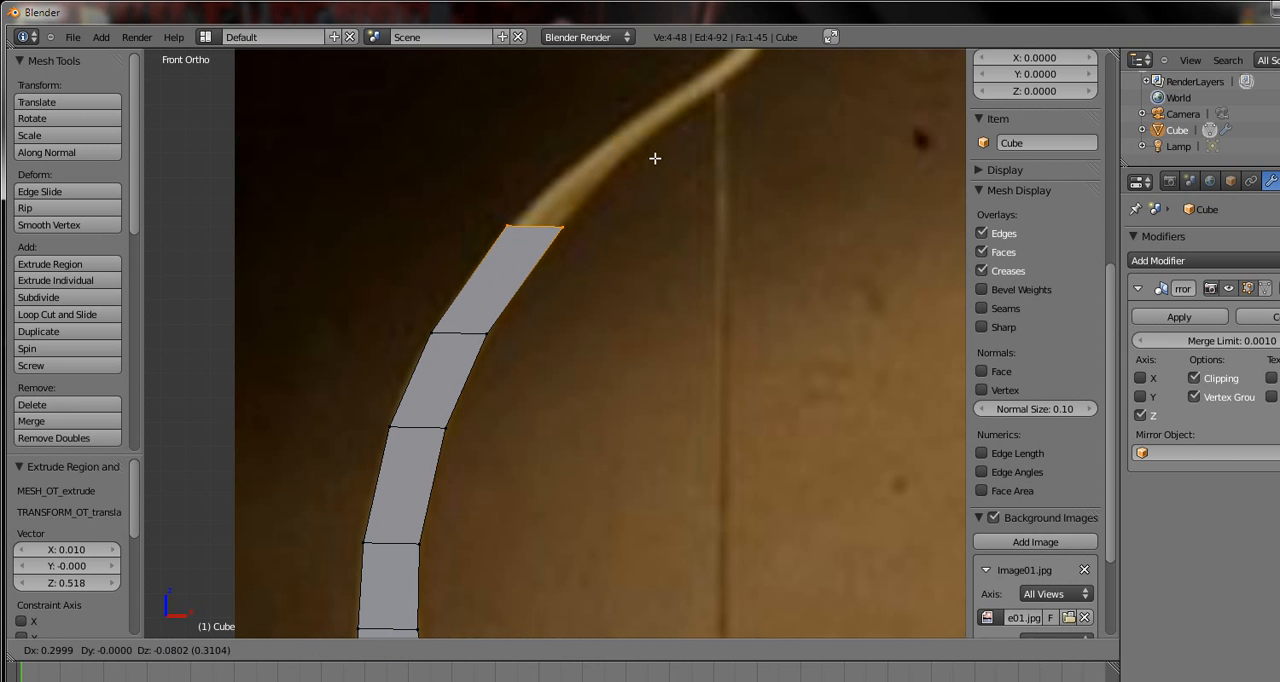
{"action": "left_click", "coordinate": [655, 158]}
Scale the end row to 0.965 to match the limb's width
{"action": "scroll", "coordinate": [653, 224], "scroll_direction": "up", "scroll_amount": 2}
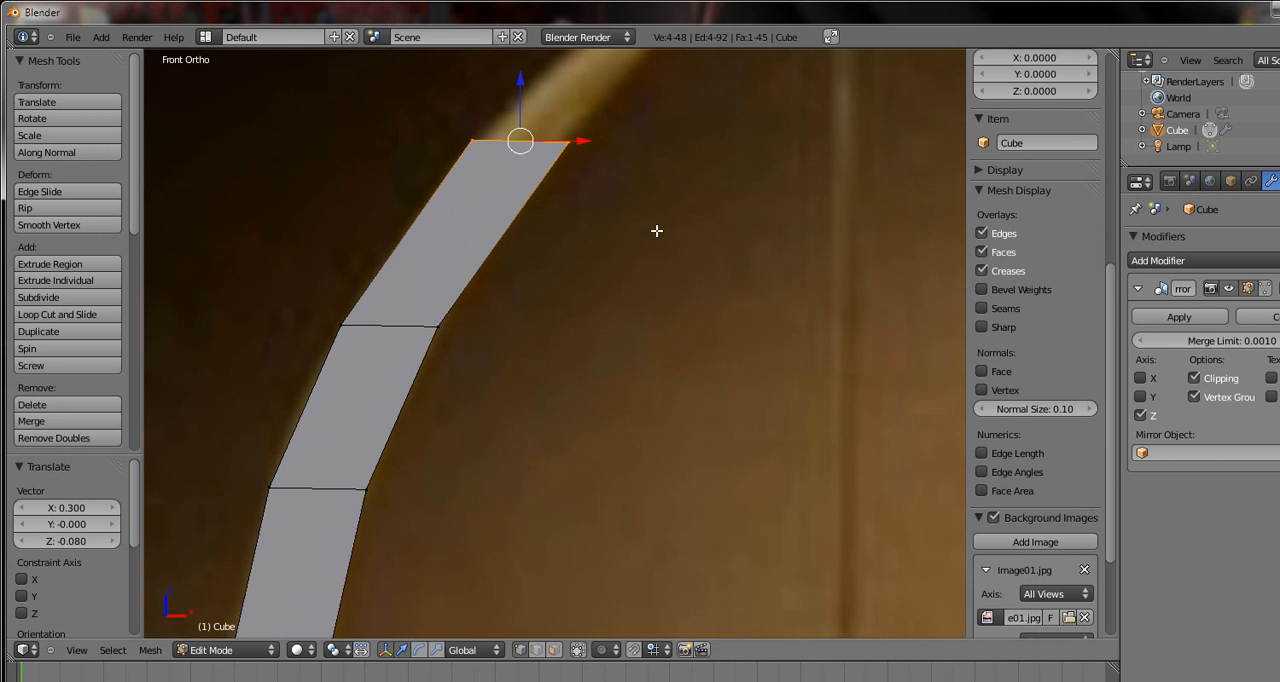
{"action": "scroll", "coordinate": [656, 231], "scroll_direction": "down", "scroll_amount": 1}
{"action": "key", "text": "s"}
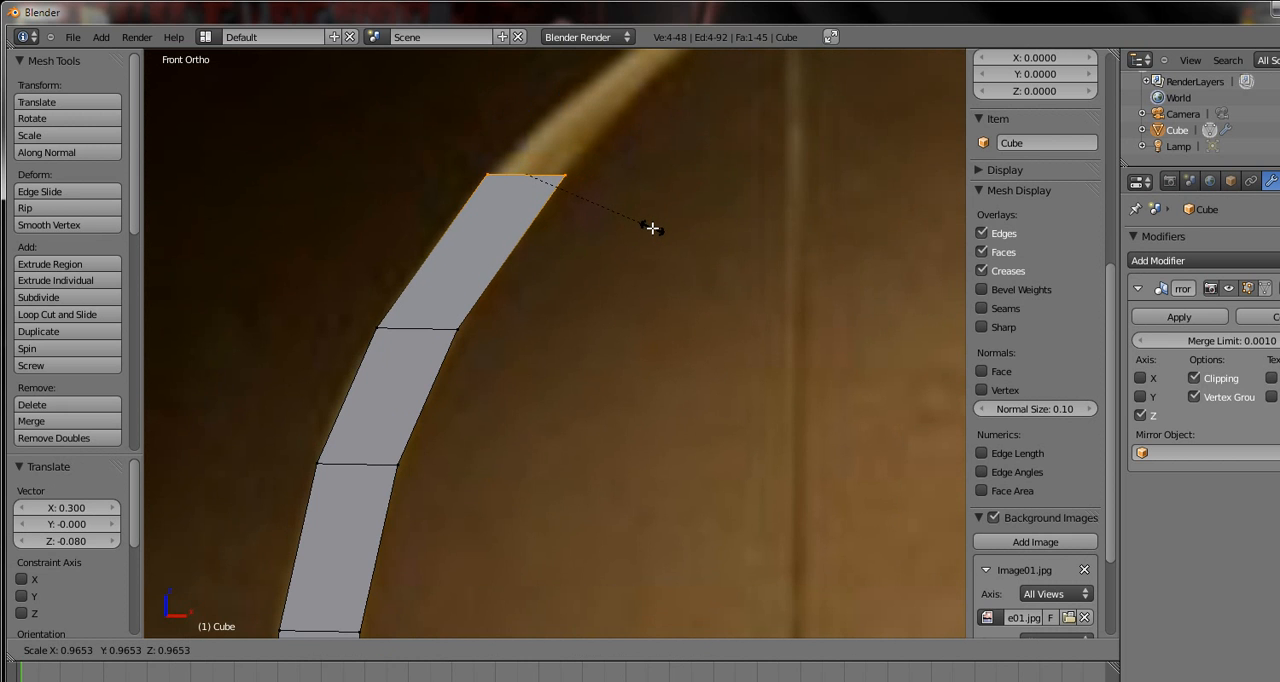
{"action": "left_click", "coordinate": [652, 228]}
Extrude the end row 0.012 in X and 0.595 in Z, and shift it about 0.414 and -0.201 toward the limb's tip
{"action": "scroll", "coordinate": [654, 226], "scroll_direction": "down", "scroll_amount": 3}
{"action": "key", "text": "e"}
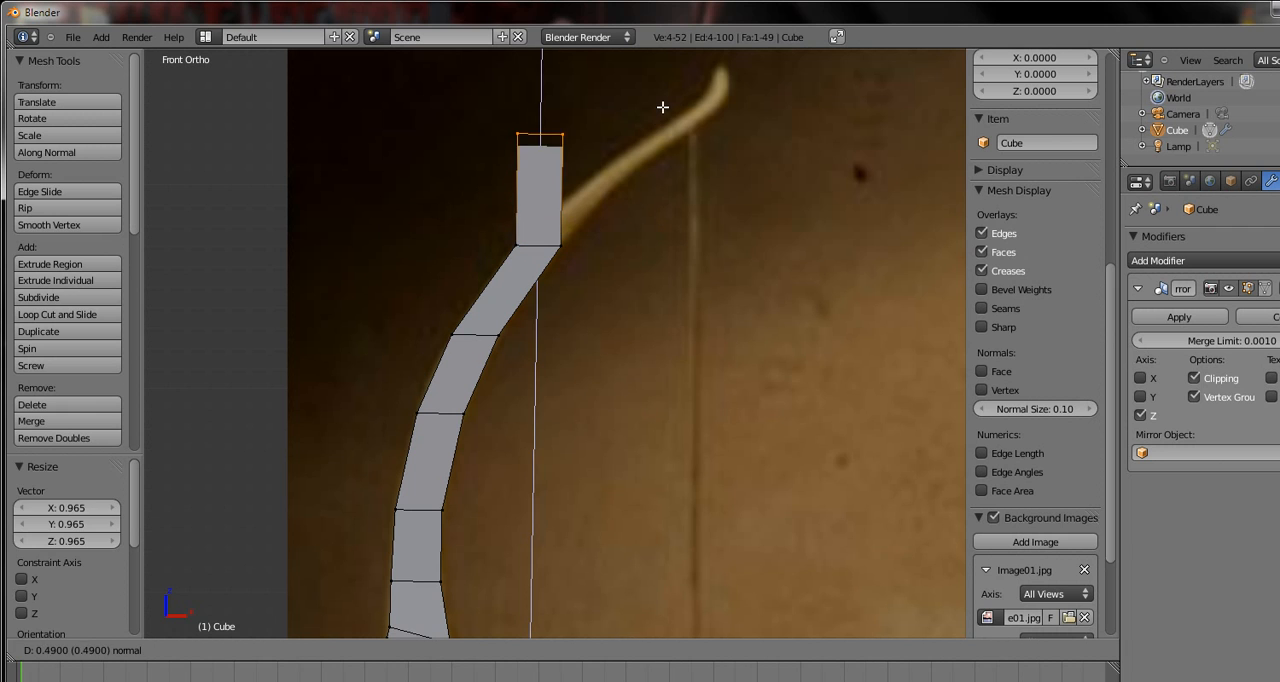
{"action": "left_click", "coordinate": [662, 107]}
{"action": "key", "text": "g"}
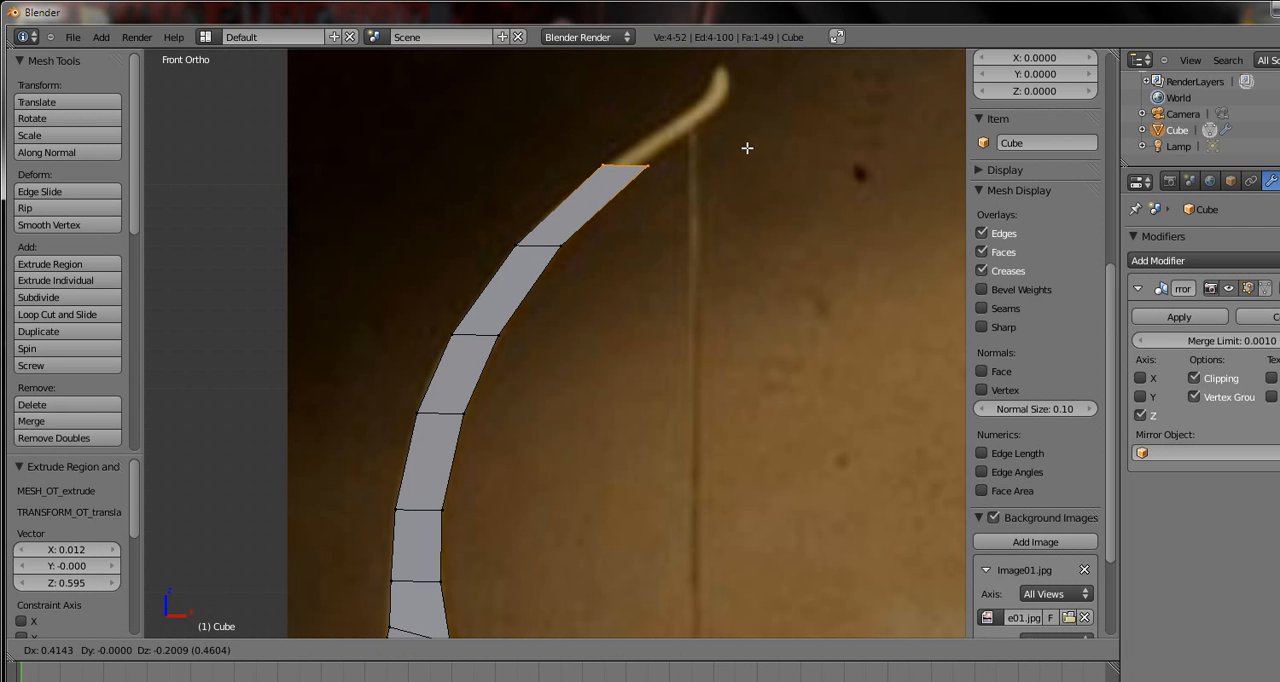
{"action": "left_click", "coordinate": [747, 148]}
{"action": "key", "text": "e"}
{"action": "left_click", "coordinate": [784, 209]}
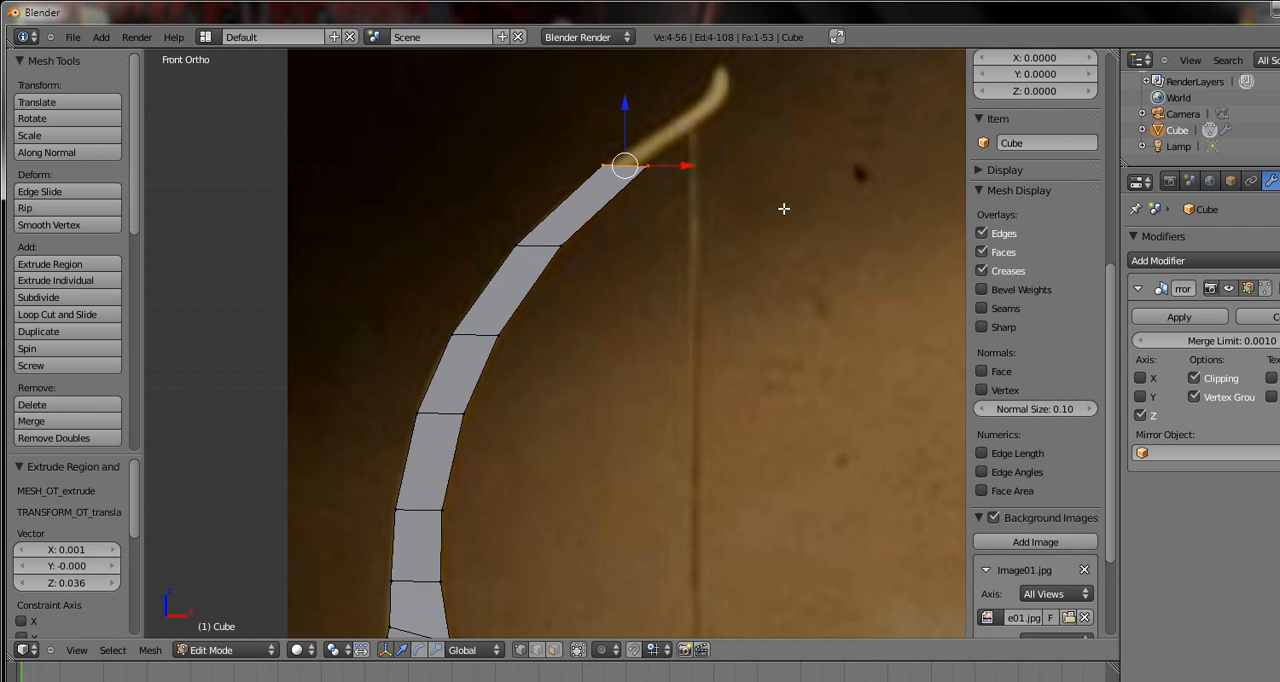
{"action": "key", "text": "ctrl+z"}
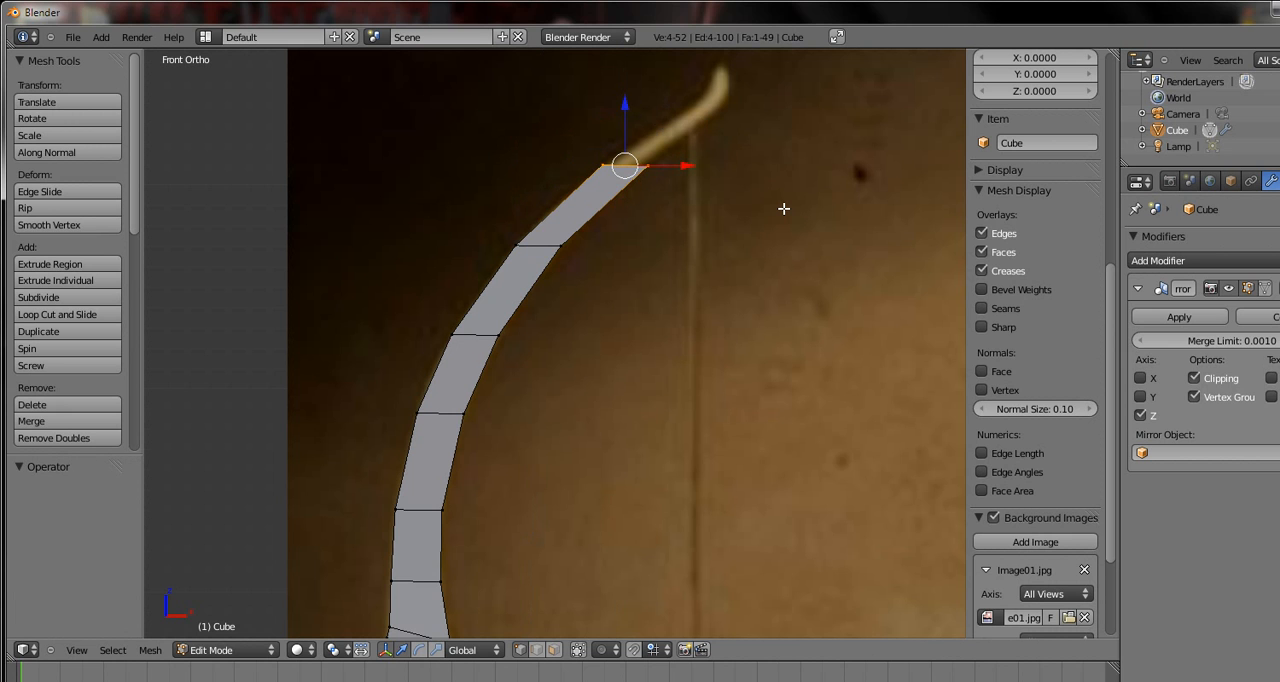
Scale the limb's end row to 0.706 and nudge it -0.010 in X and 0.002 in Z to match the reference
{"action": "key", "text": "s"}
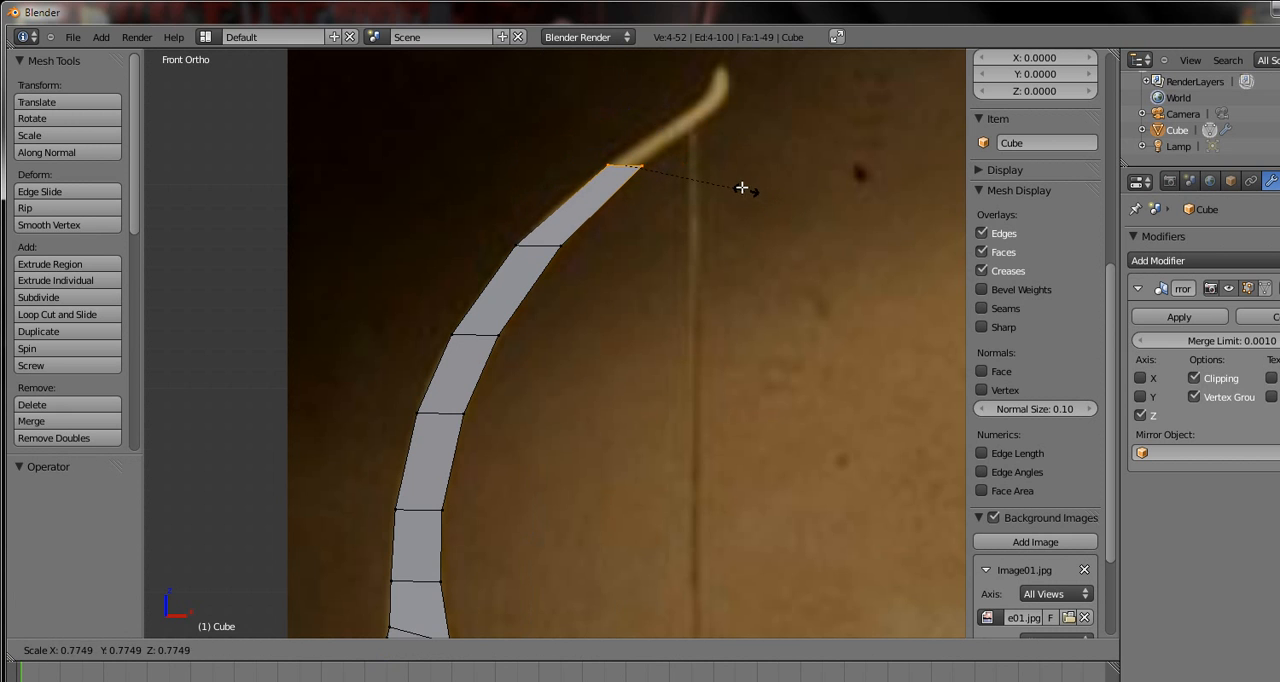
{"action": "left_click", "coordinate": [739, 185]}
{"action": "scroll", "coordinate": [732, 185], "scroll_direction": "up", "scroll_amount": 3}
{"action": "middle_click_drag", "start_coordinate": [630, 265], "coordinate": [572, 440], "text": "shift"}
{"action": "scroll", "coordinate": [346, 482], "scroll_direction": "up", "scroll_amount": 1}
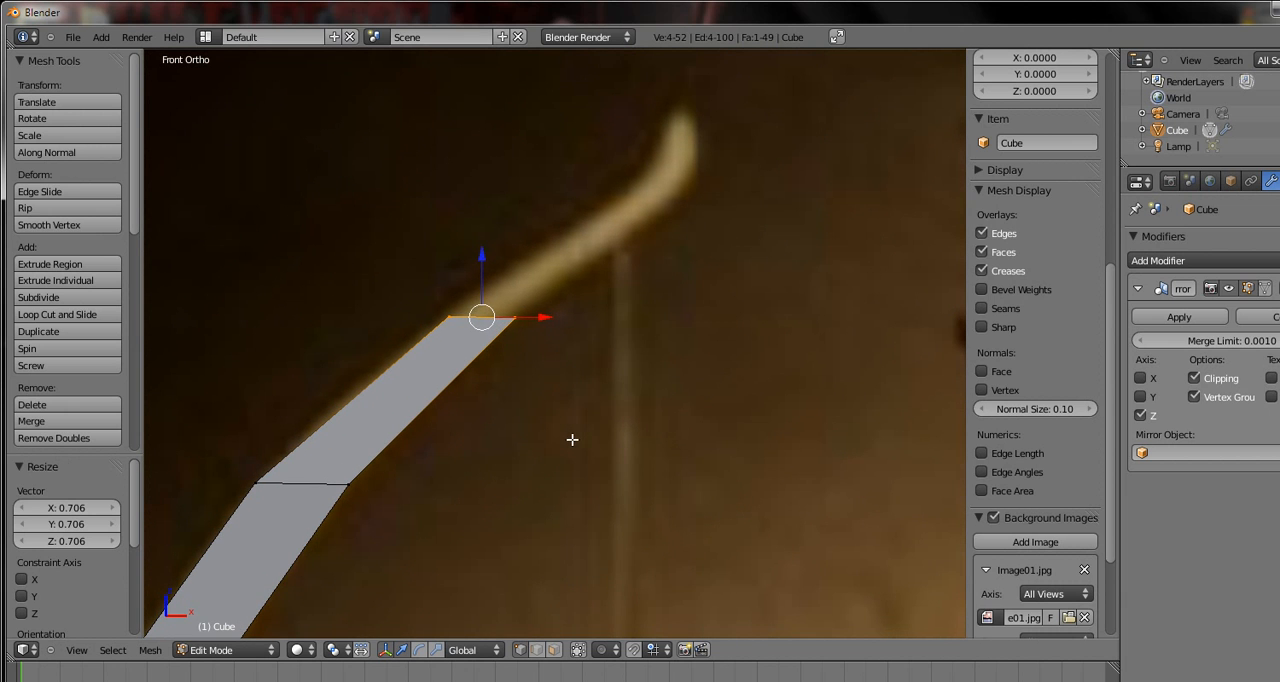
{"action": "key", "text": "g"}
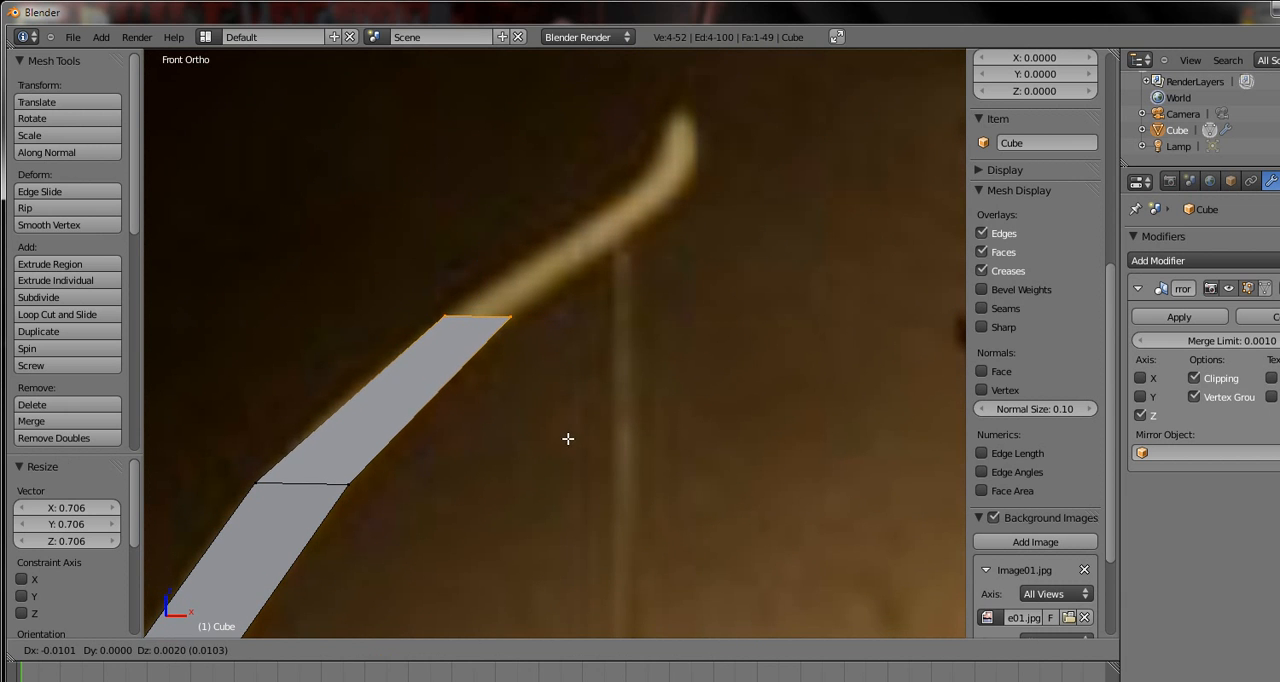
{"action": "left_click", "coordinate": [568, 438]}
Extrude the end row 0.009 in X and 0.478 in Z, and shift it 0.408 and -0.176 toward the tip's bend
{"action": "key", "text": "e"}
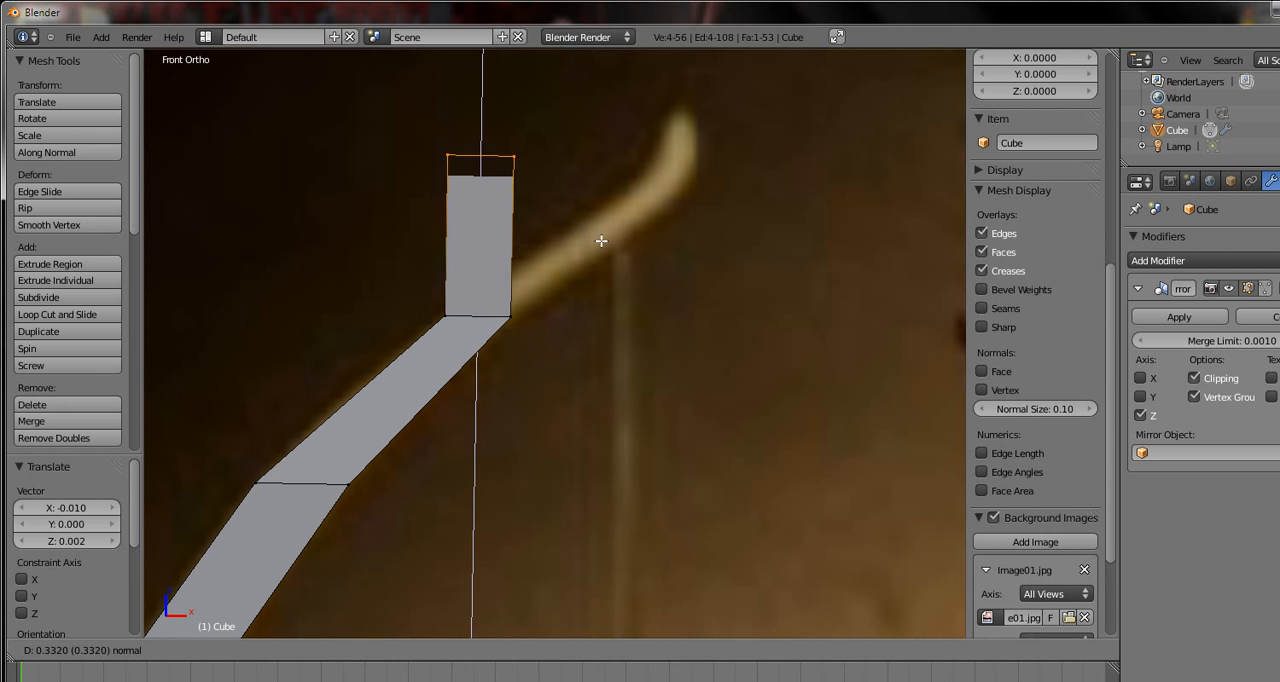
{"action": "left_click", "coordinate": [605, 244]}
{"action": "key", "text": "g"}
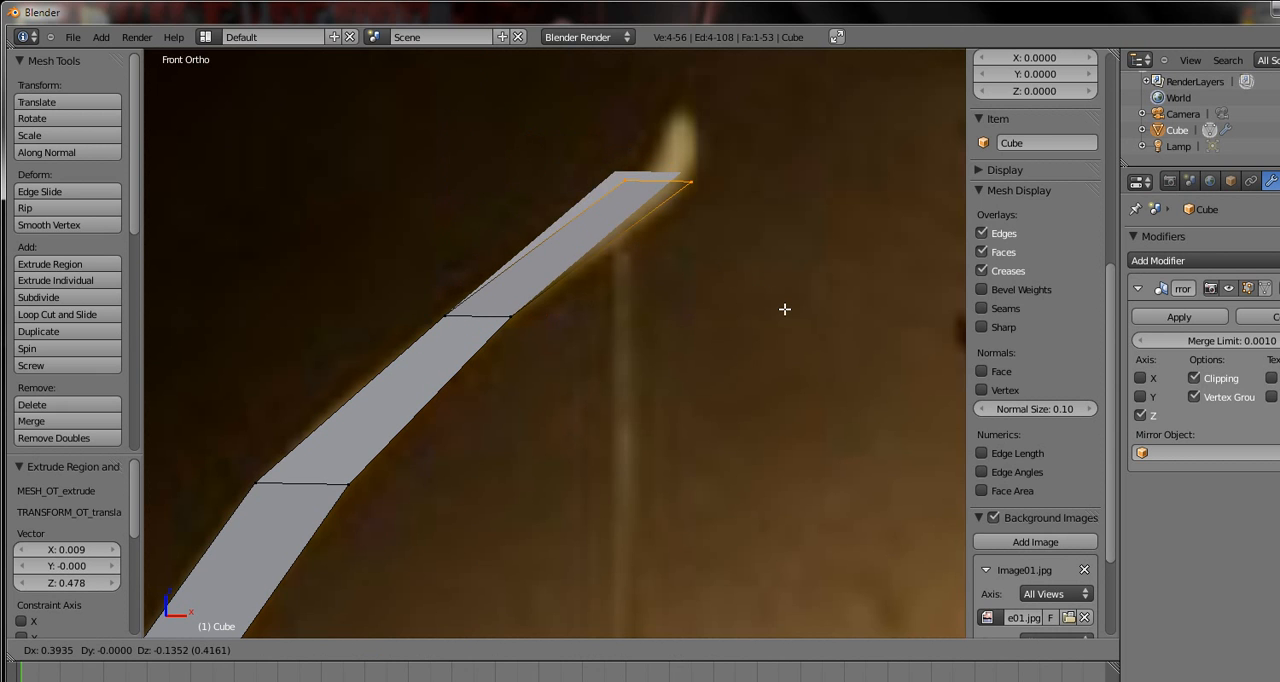
{"action": "left_click", "coordinate": [774, 312]}
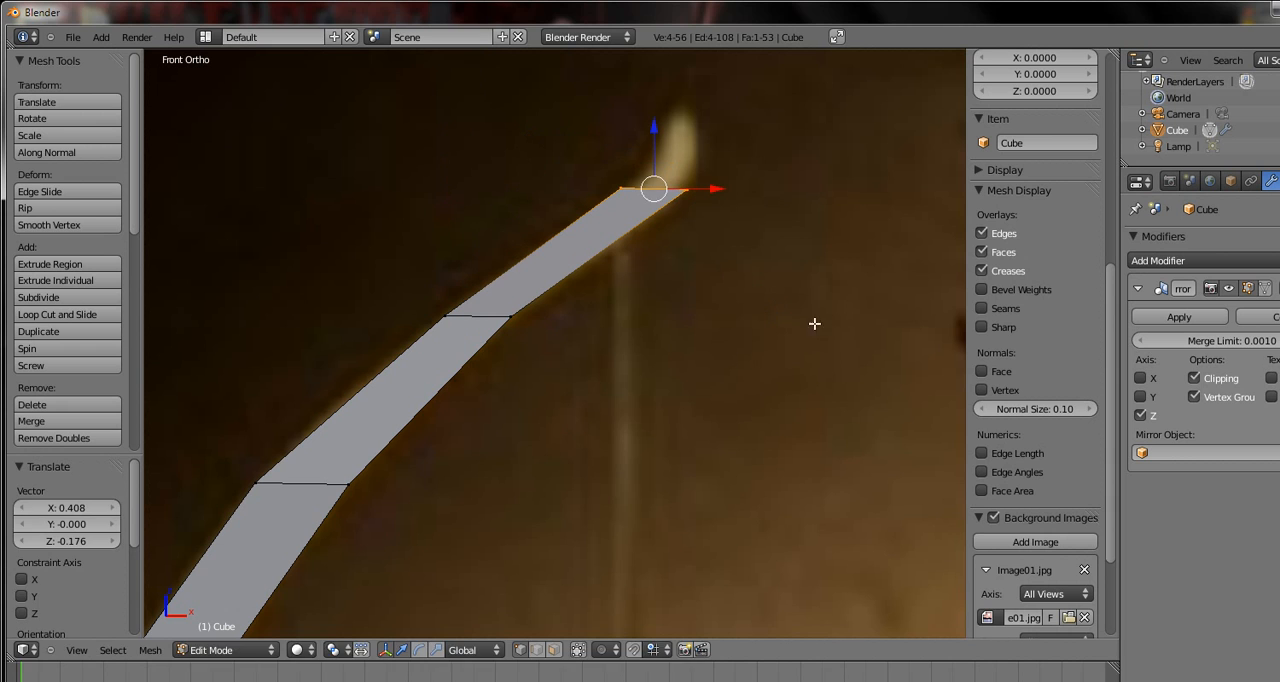
Scale the end row to about 0.77 and nudge it 0.008 in X and -0.004 in Z
{"action": "key", "text": "s"}
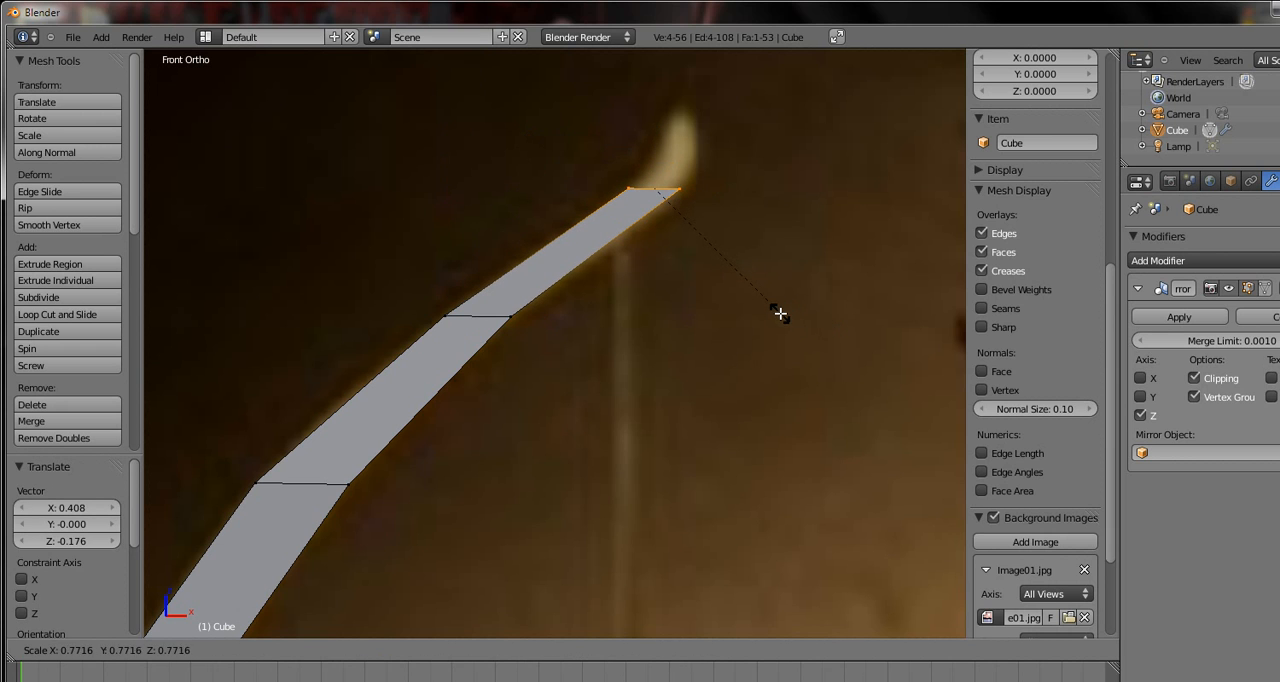
{"action": "left_click", "coordinate": [780, 313]}
{"action": "key", "text": "g"}
{"action": "left_click", "coordinate": [783, 315]}
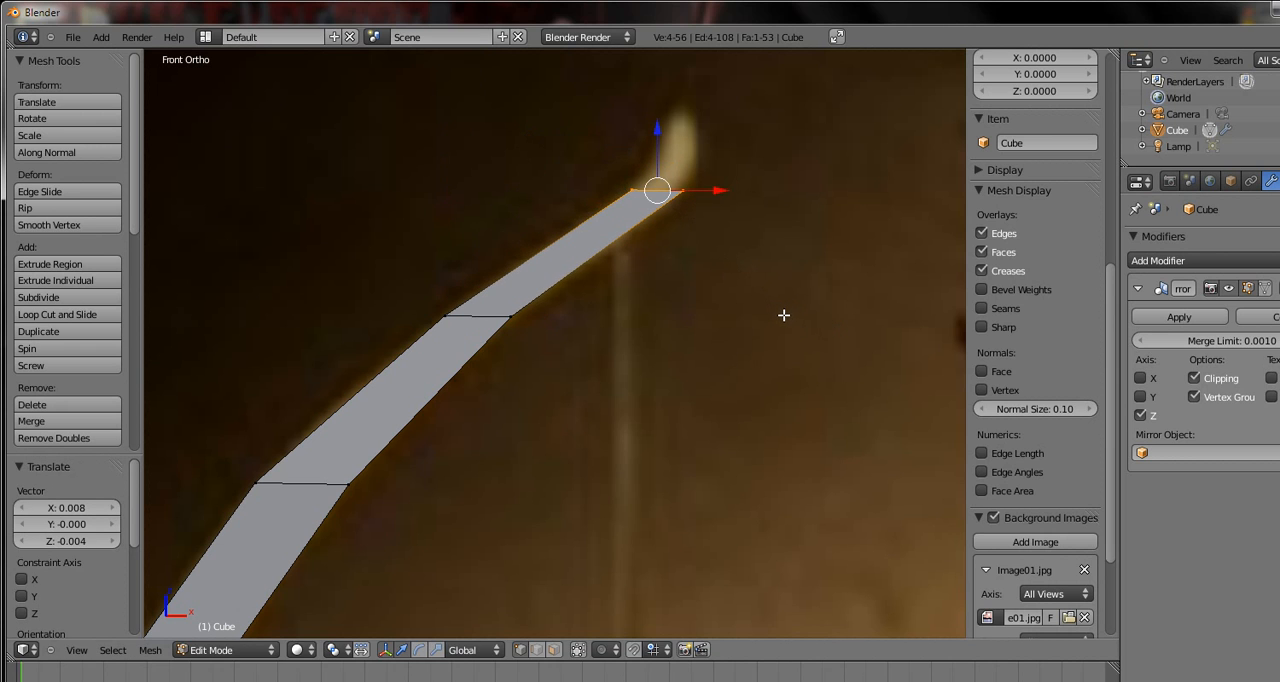
Extrude the end row 0.004 in X and 0.181 in Z, and shift it 0.038 and -0.101 into the tip's bend
{"action": "key", "text": "e"}
{"action": "left_click", "coordinate": [817, 238]}
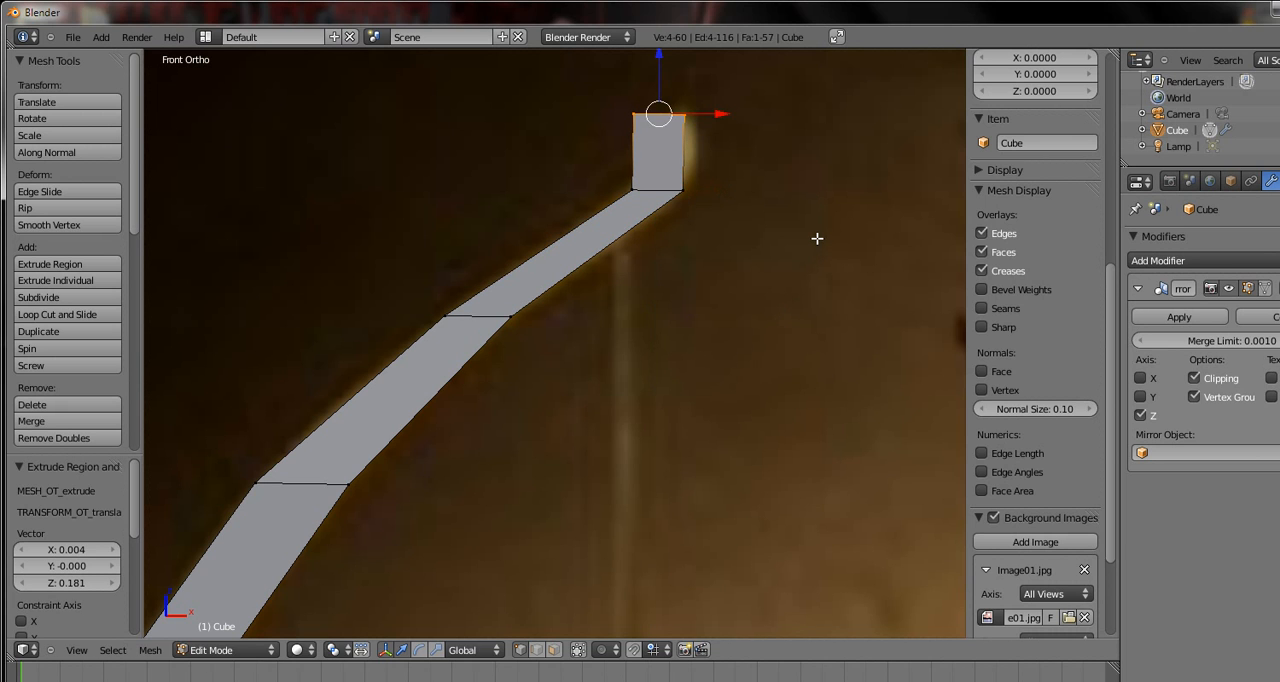
{"action": "key", "text": "g"}
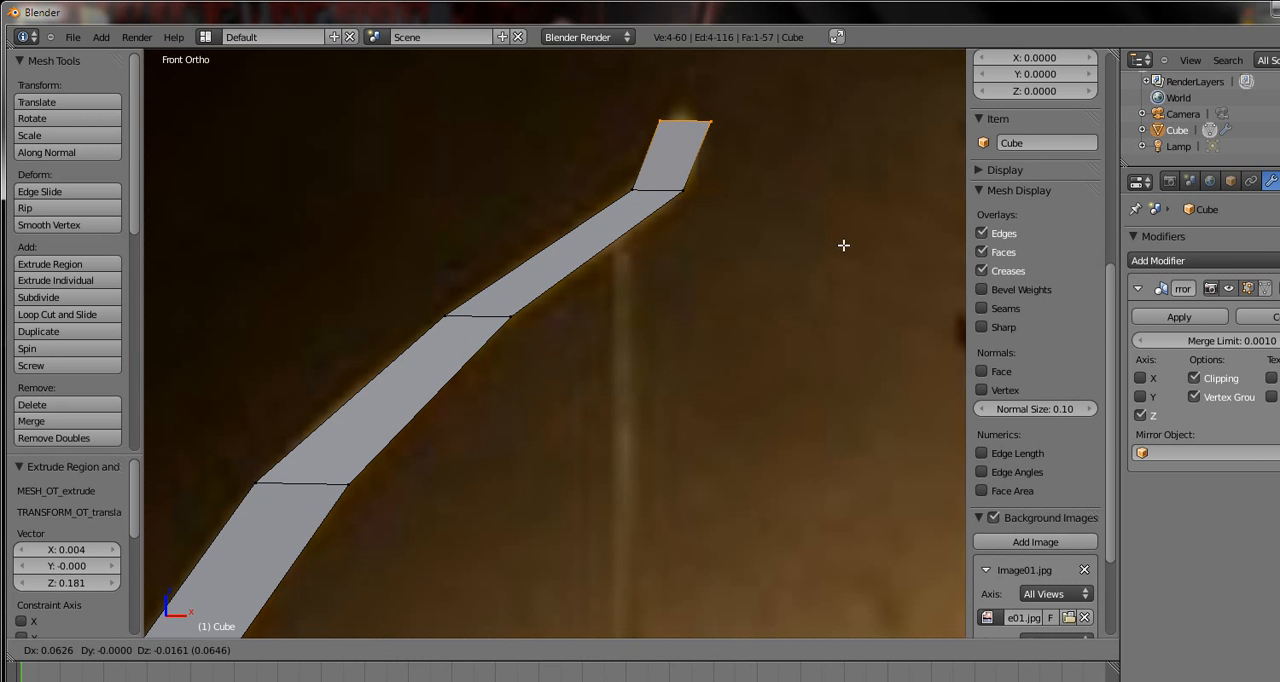
{"action": "left_click", "coordinate": [820, 272]}
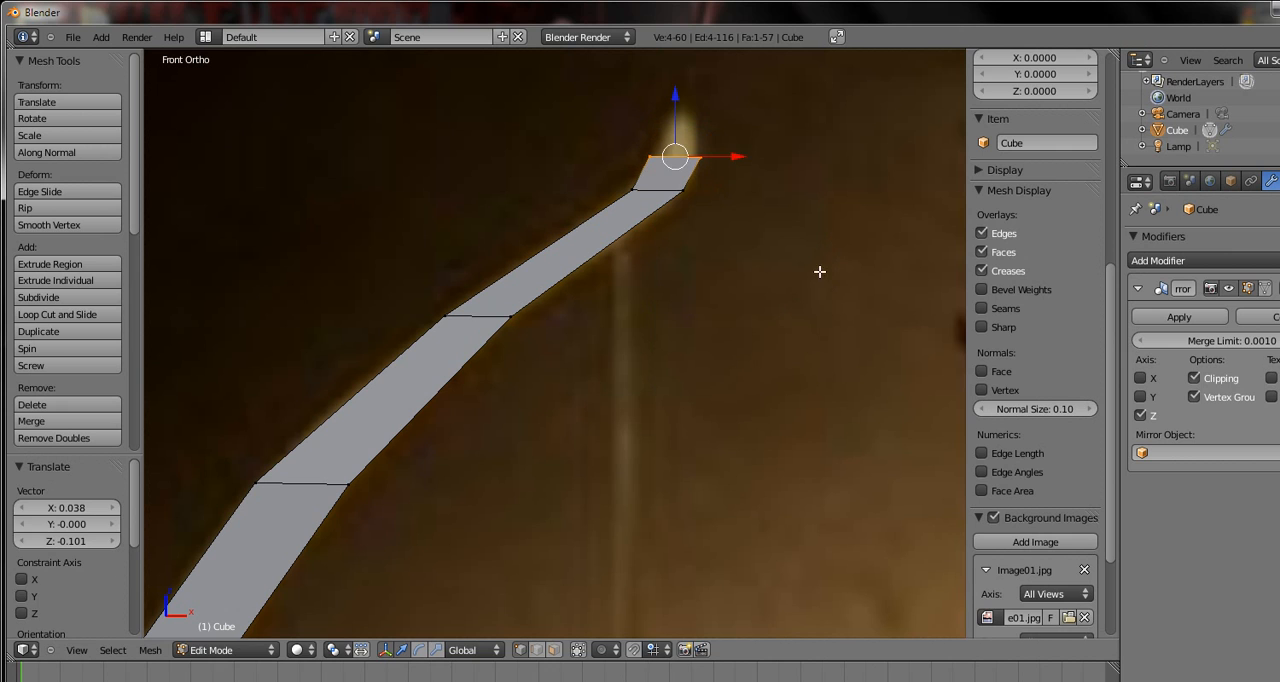
Move the end row's outer corner vertices by -0.006 and 0.012, and its inner corner vertices by 0.014 and -0.004 in X and Z
{"action": "right_click", "coordinate": [700, 158]}
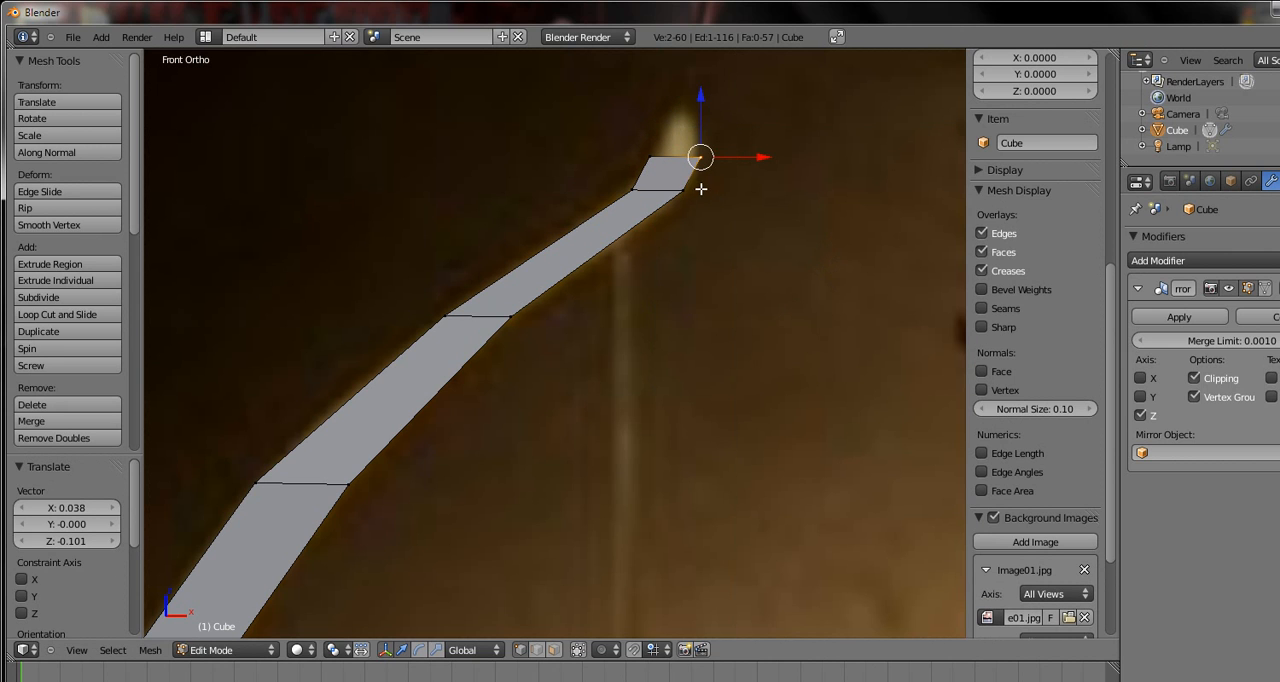
{"action": "key", "text": "g"}
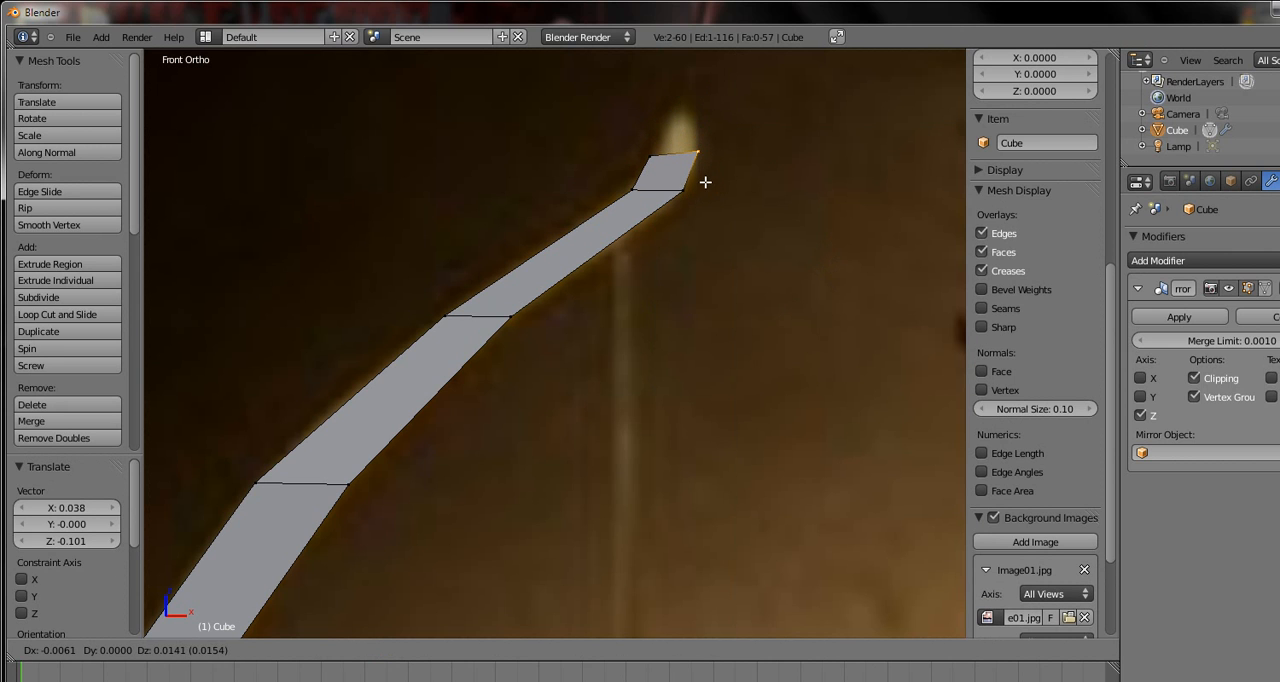
{"action": "left_click", "coordinate": [705, 183]}
{"action": "right_click", "coordinate": [640, 160]}
{"action": "right_click", "coordinate": [634, 174], "text": "shift"}
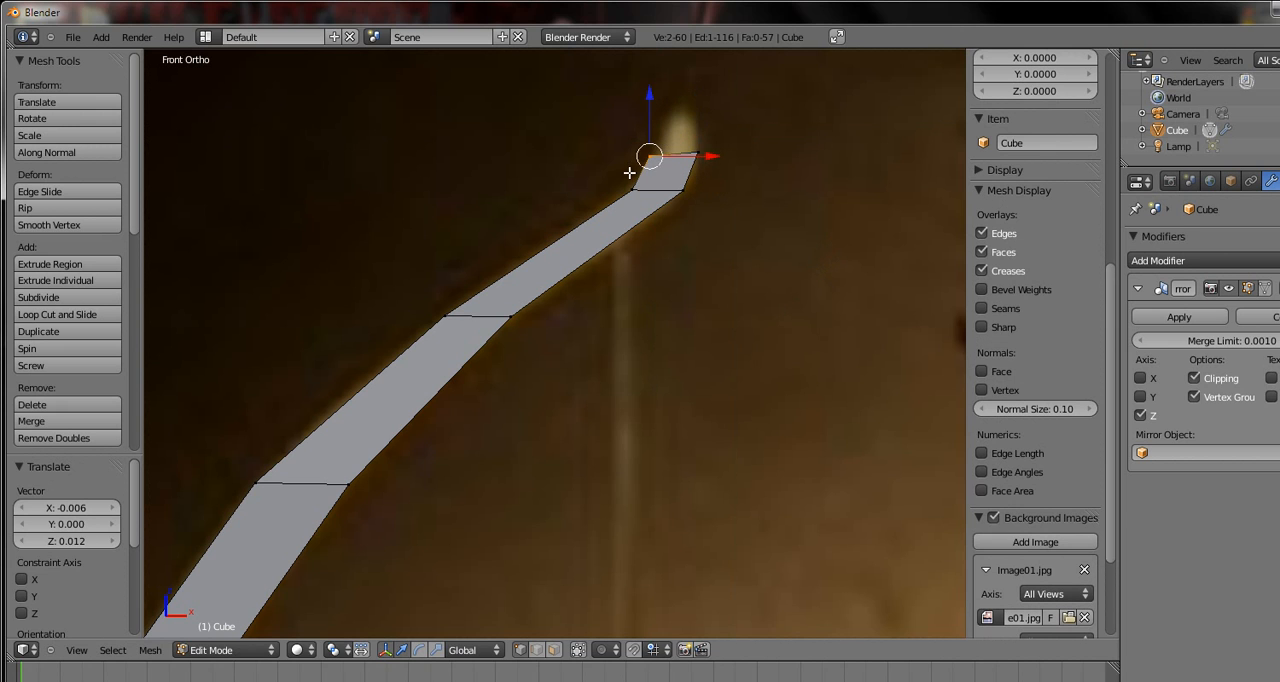
{"action": "key", "text": "g"}
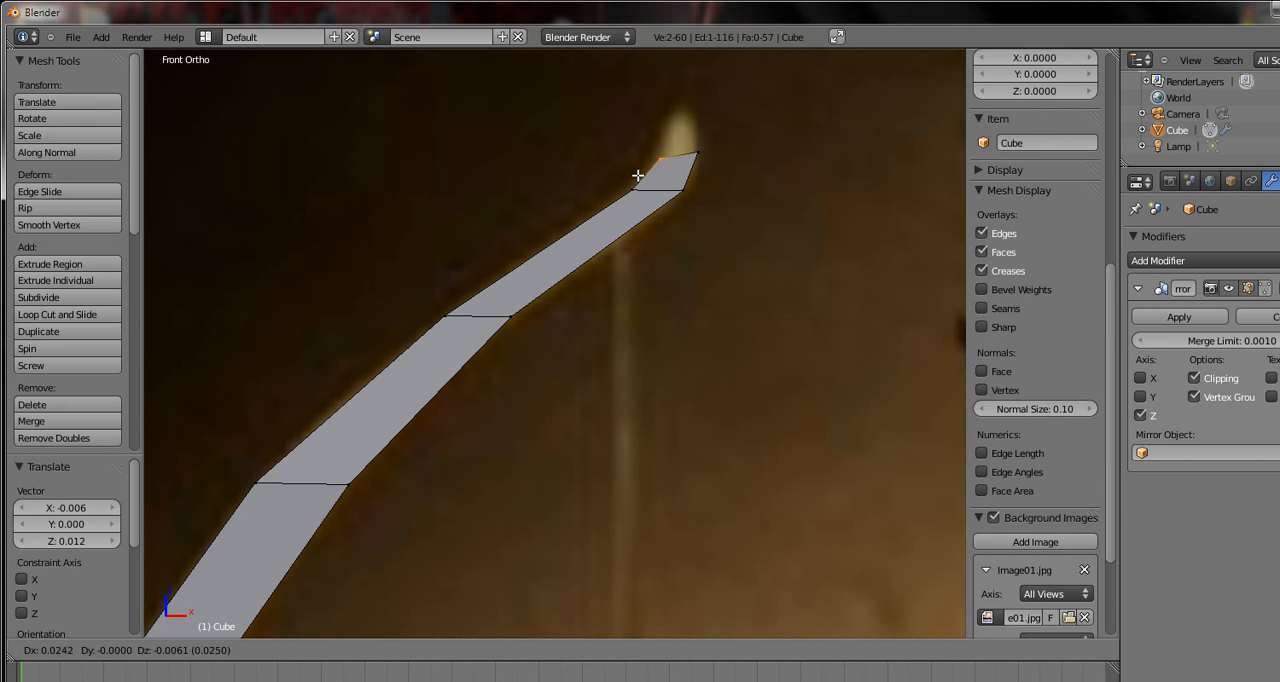
{"action": "left_click", "coordinate": [634, 177]}
Select the whole end row, extrude it -0.010 in X and 0.075 in Z, and shift it 0.012 and 0.034 along the tip
{"action": "left_click_drag", "start_coordinate": [600, 183], "coordinate": [598, 183]}
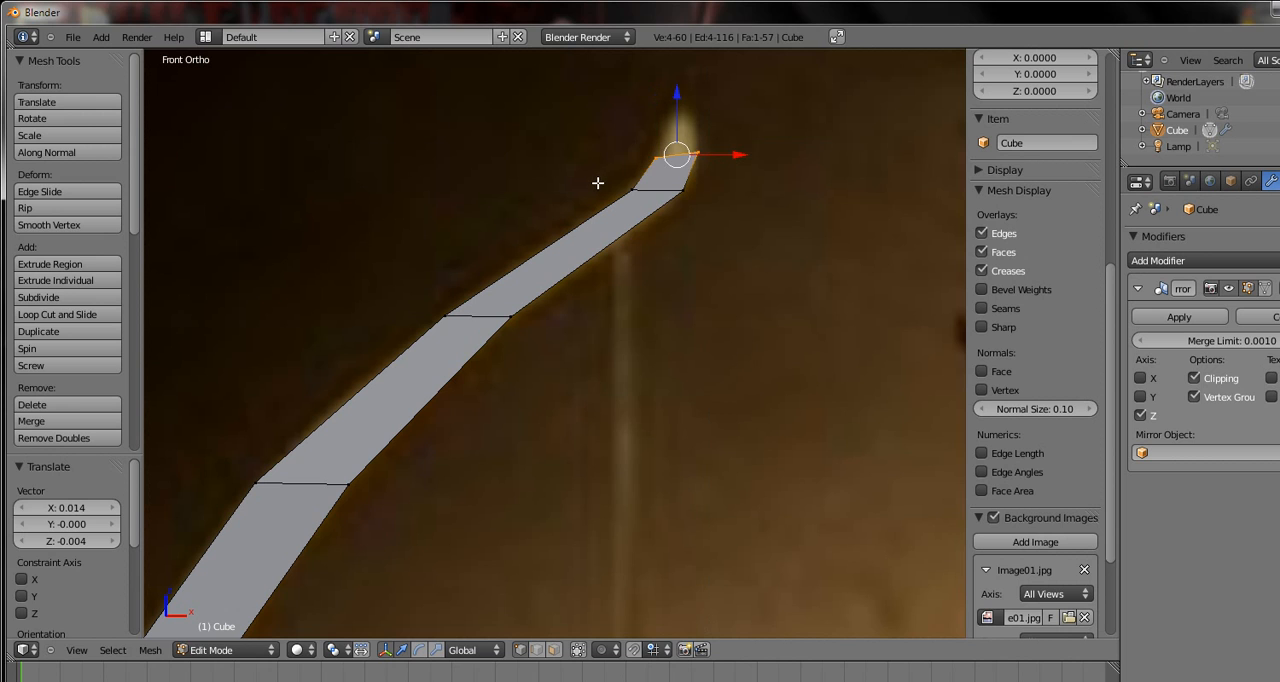
{"action": "key", "text": "r"}
{"action": "right_click", "coordinate": [621, 149]}
{"action": "key", "text": "e"}
{"action": "left_click", "coordinate": [627, 118]}
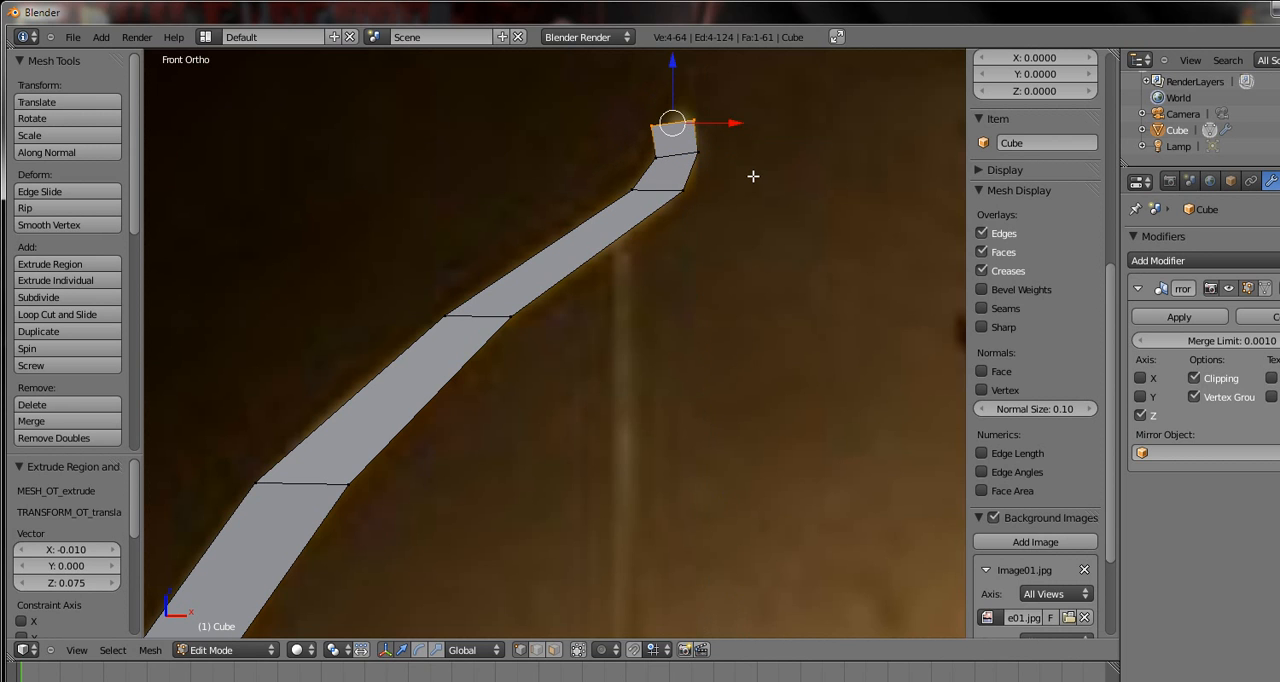
{"action": "key", "text": "g"}
{"action": "left_click", "coordinate": [779, 152]}
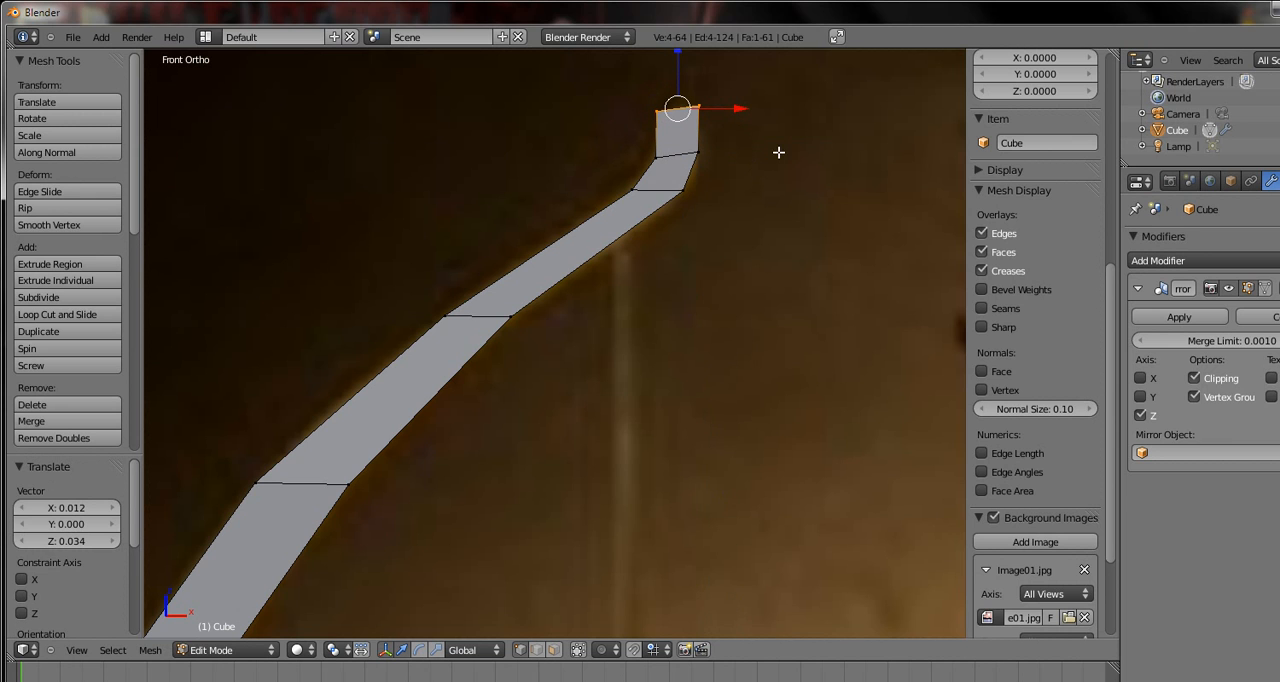
Scale the end row to 0.182 to taper the tip, and nudge it 0.006 in X and -0.008 in Z
{"action": "key", "text": "s"}
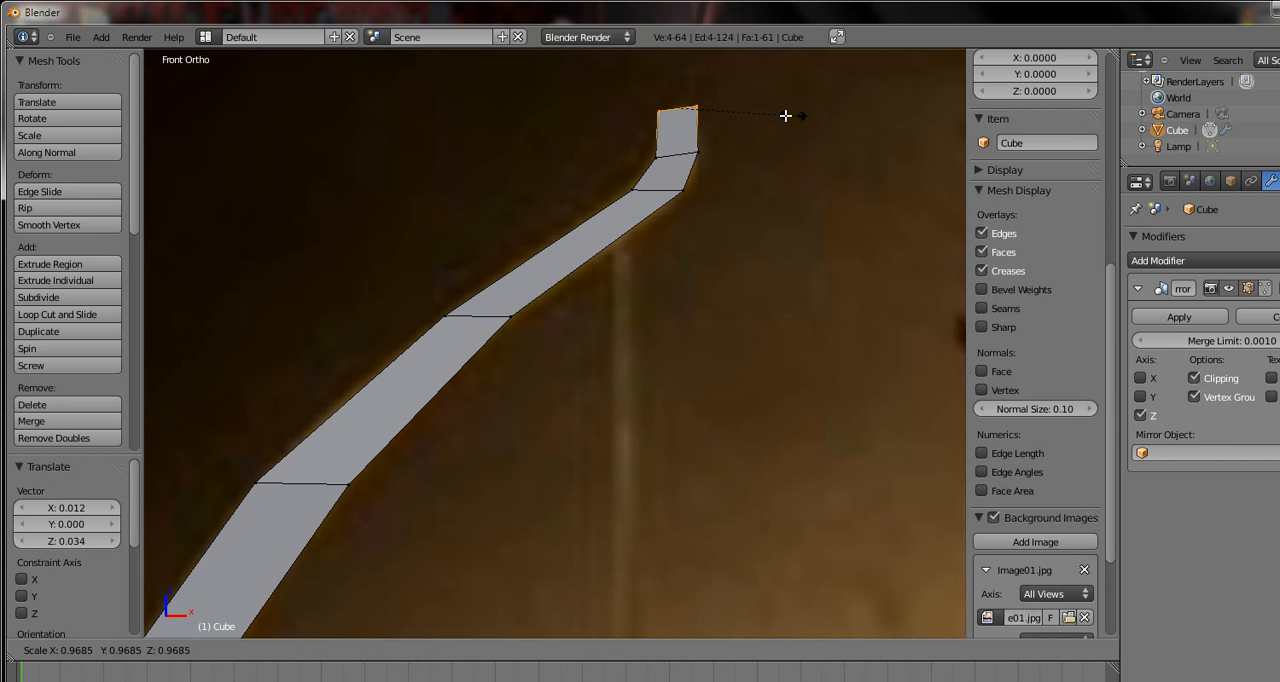
{"action": "left_click", "coordinate": [703, 111]}
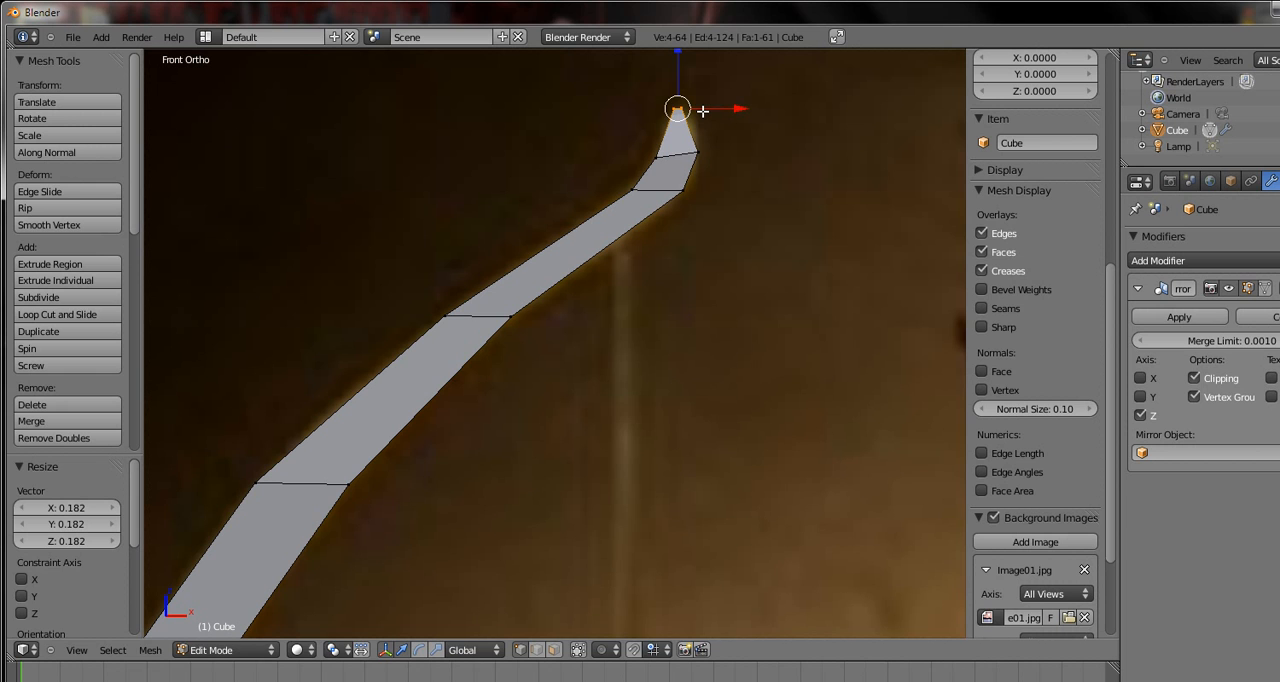
{"action": "key", "text": "g"}
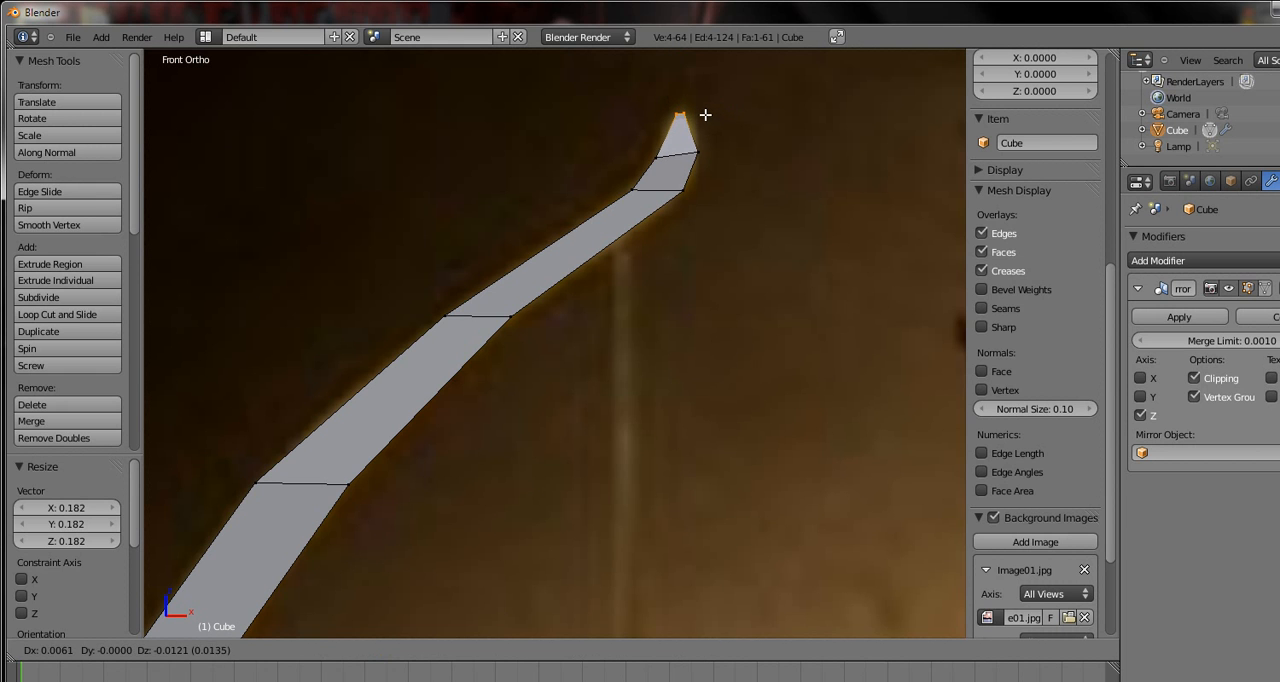
{"action": "left_click", "coordinate": [705, 115]}
Return to Object Mode and apply smooth shading to the bow
{"action": "scroll", "coordinate": [702, 124], "scroll_direction": "down", "scroll_amount": 6}
{"action": "mouse_move", "coordinate": [580, 494]}
{"action": "middle_mouse_down", "text": "shift"}
{"action": "mouse_move", "coordinate": [592, 108]}
{"action": "mouse_move", "coordinate": [583, 382]}
{"action": "mouse_move", "coordinate": [575, 268]}
{"action": "mouse_move", "coordinate": [563, 261]}
{"action": "middle_mouse_up", "text": "shift"}
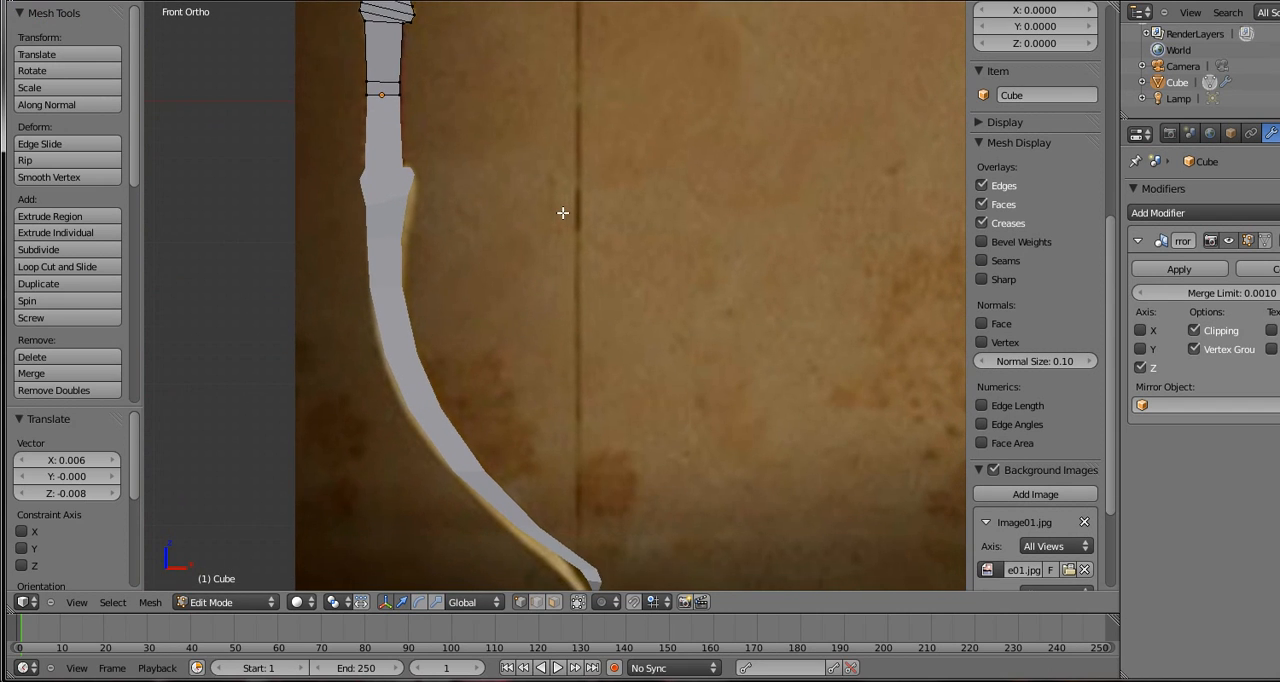
{"action": "middle_click_drag", "start_coordinate": [563, 213], "coordinate": [500, 545], "text": "shift"}
{"action": "scroll", "coordinate": [486, 414], "scroll_direction": "down", "scroll_amount": 4}
{"action": "middle_click_drag", "start_coordinate": [541, 292], "coordinate": [528, 345], "text": "shift"}
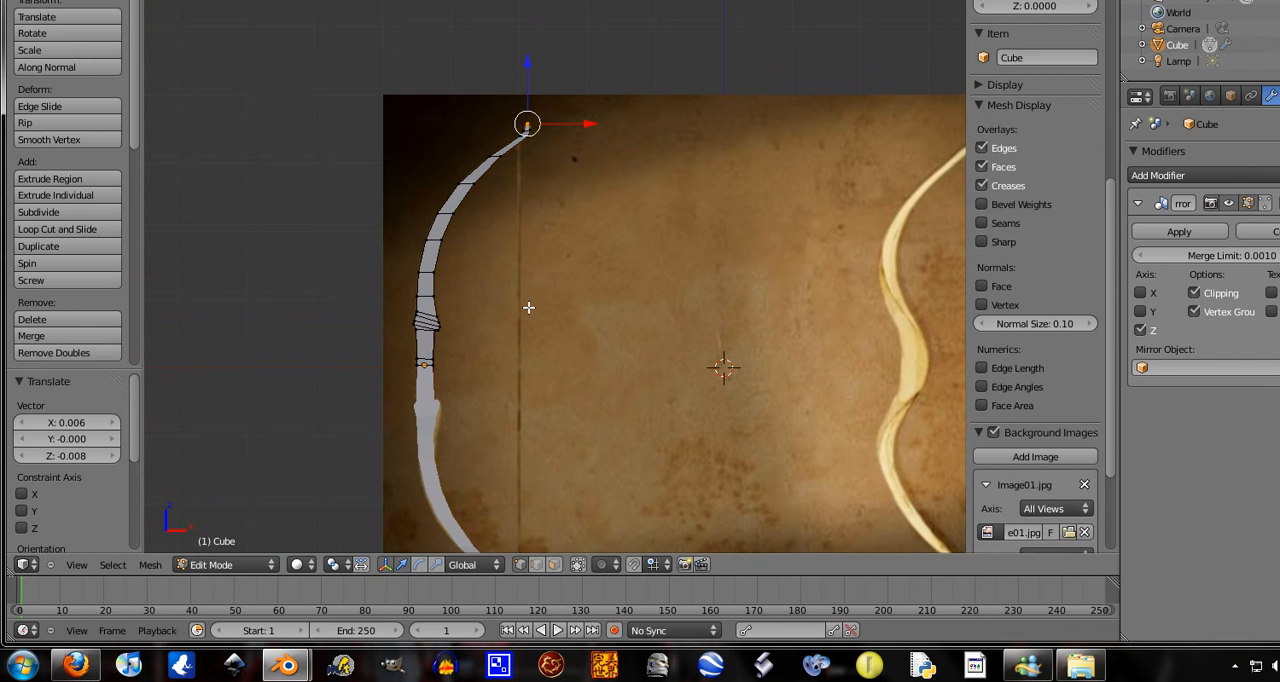
{"action": "key", "text": "Tab"}
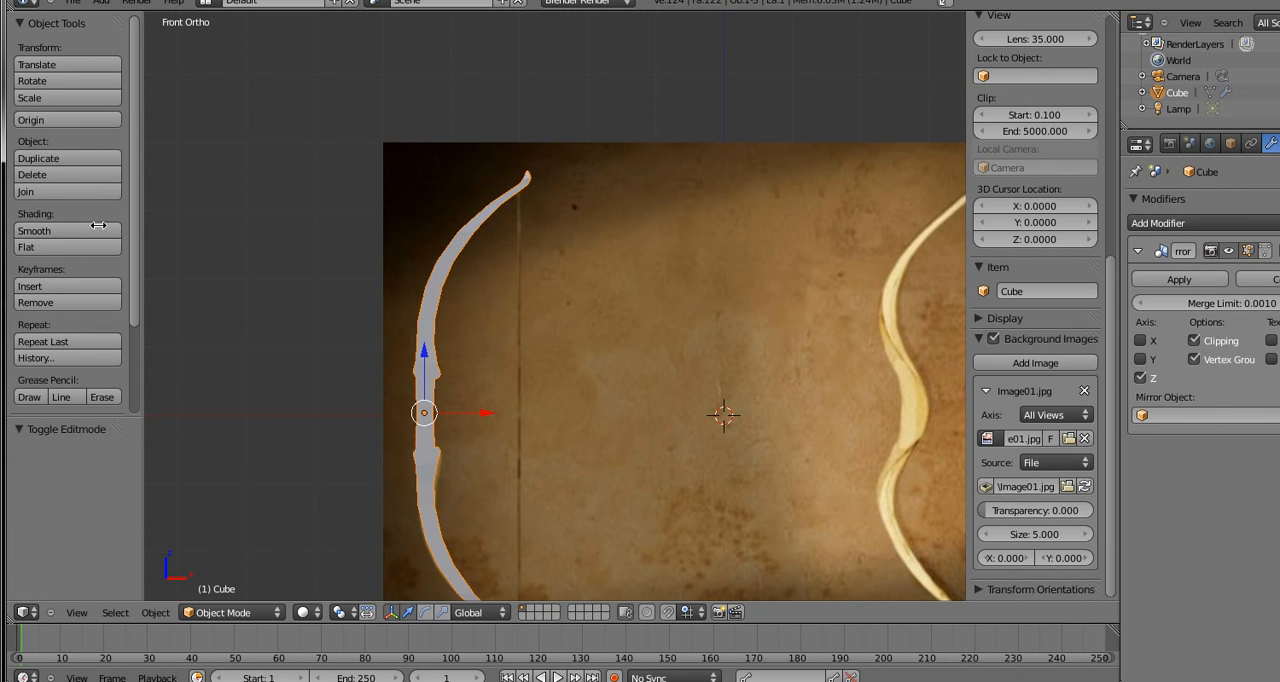
{"action": "left_click", "coordinate": [37, 231]}
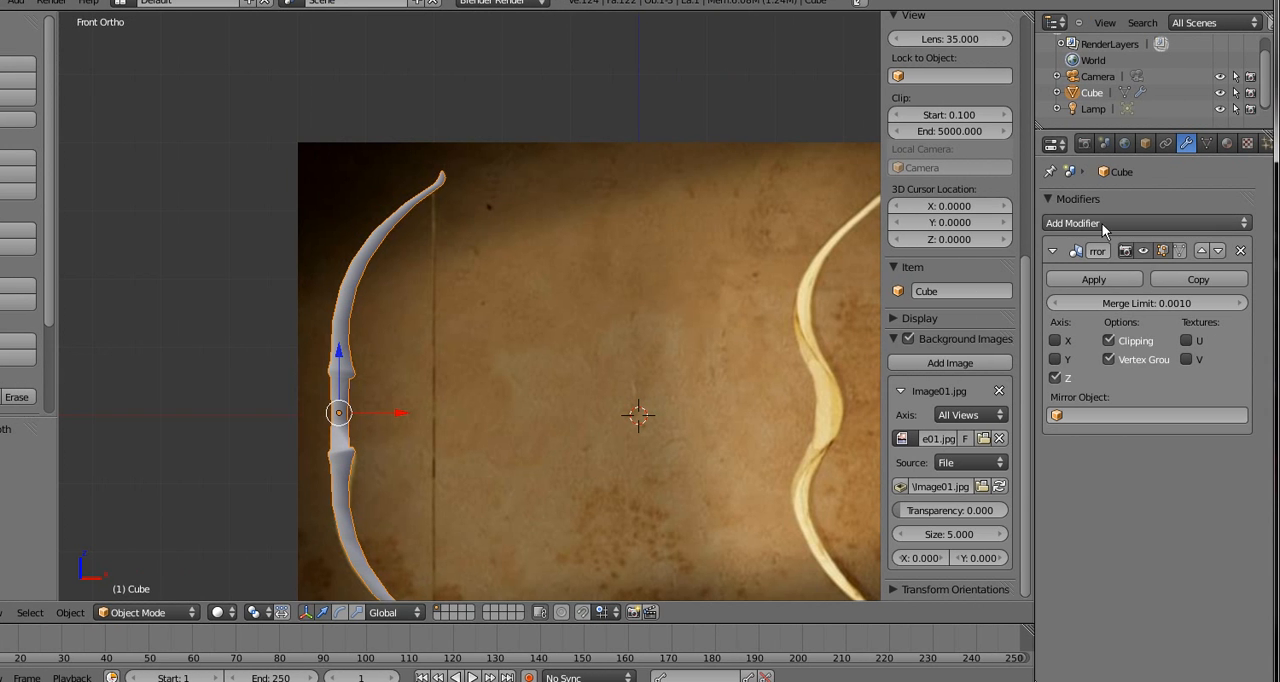
Add a Subdivision Surface modifier to the bow and set its view subdivisions to 2
{"action": "left_click", "coordinate": [1102, 223]}
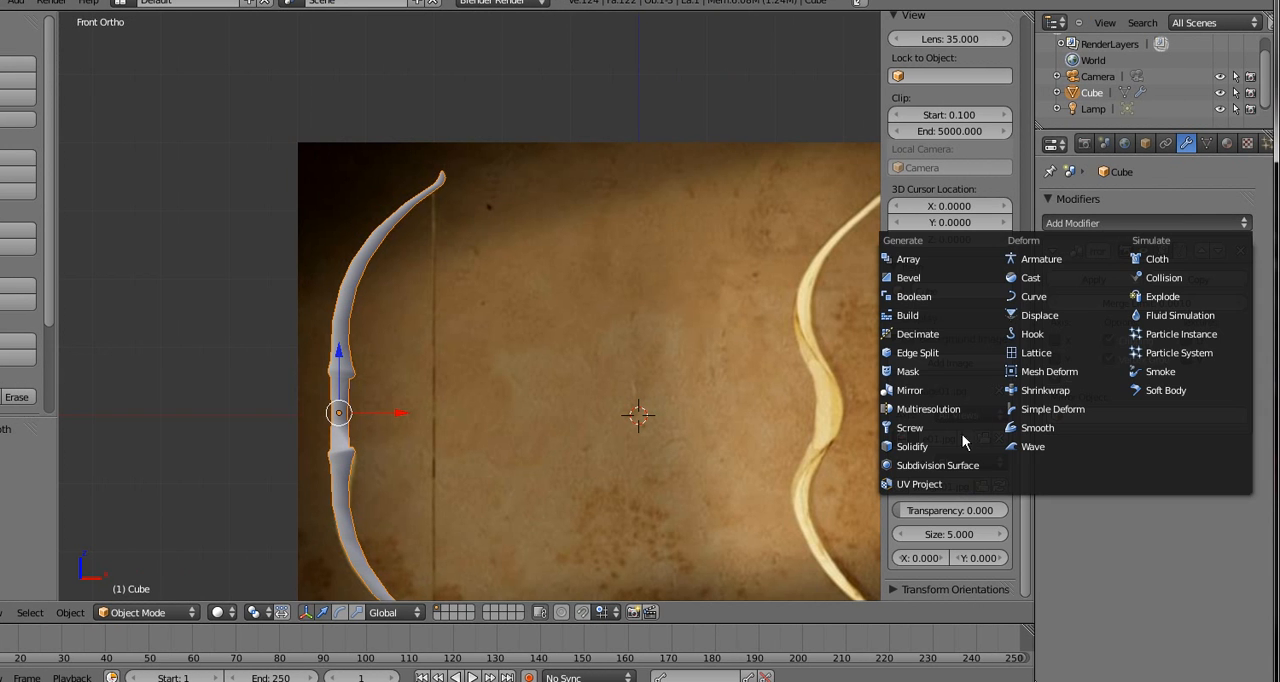
{"action": "left_click", "coordinate": [938, 466]}
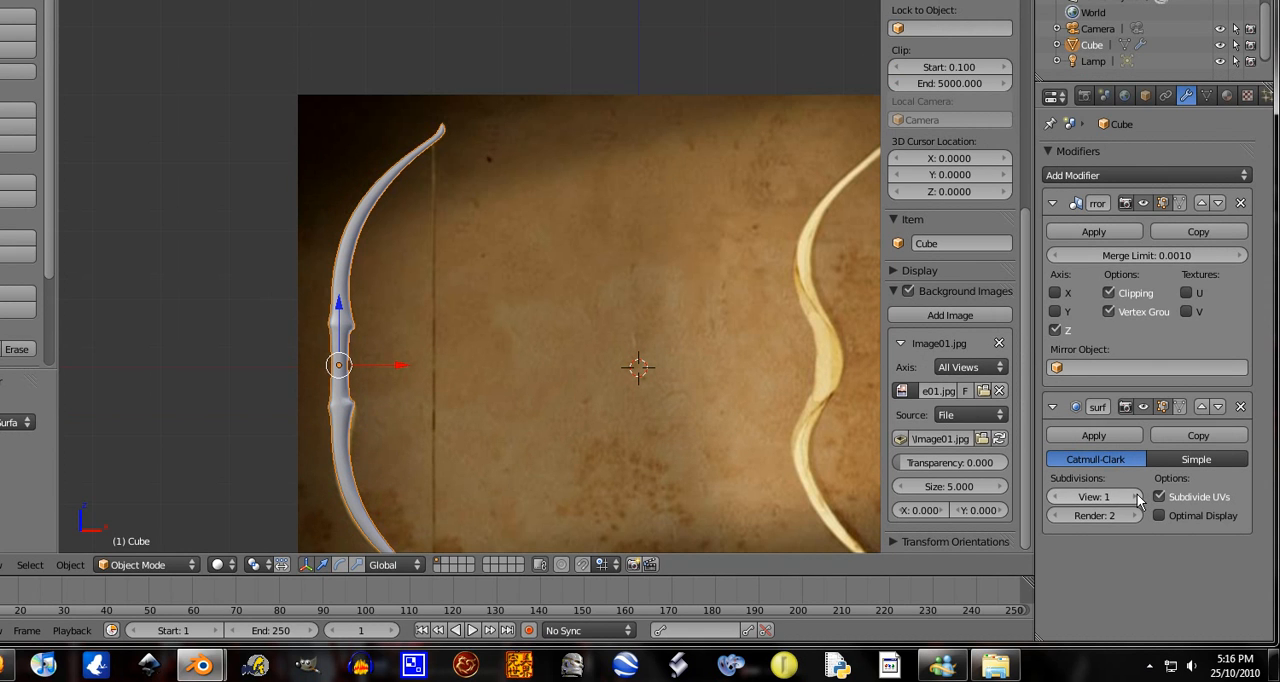
{"action": "left_click", "coordinate": [1137, 497]}
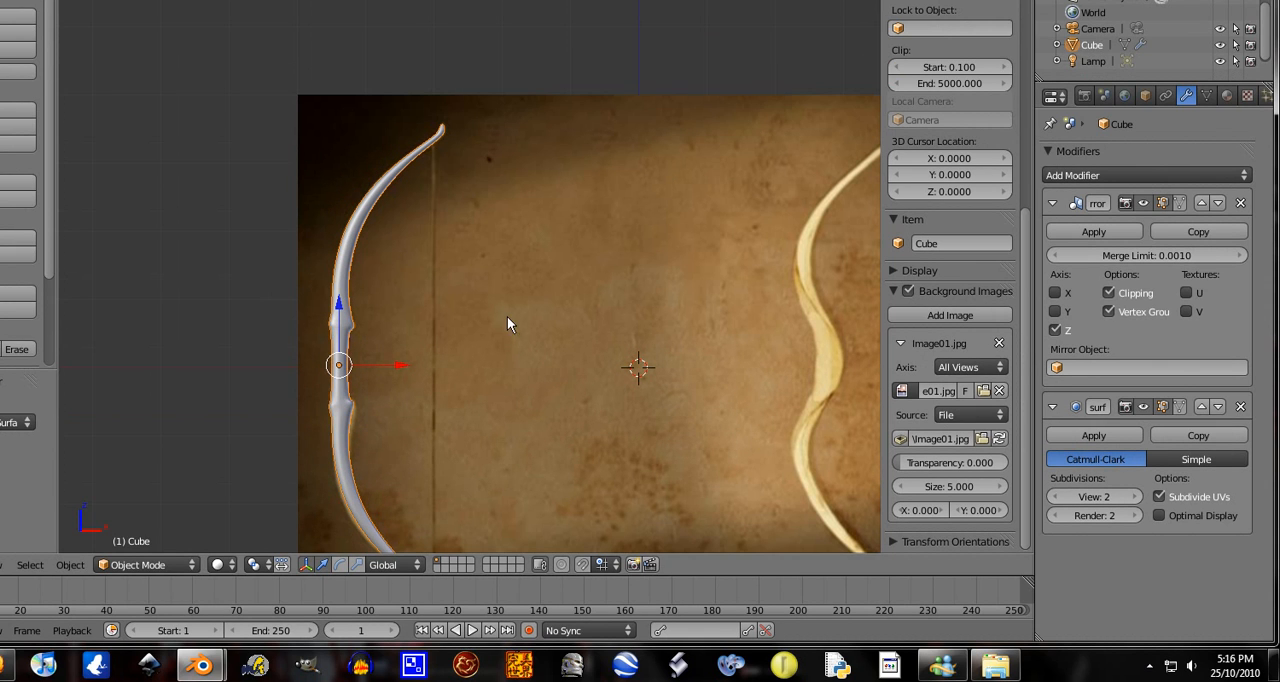
Examine the smoothed bow's grip and both limbs against the reference image, and inspect its shape from oblique angles
{"action": "middle_click_drag", "start_coordinate": [507, 316], "coordinate": [585, 307], "text": "shift"}
{"action": "scroll", "coordinate": [585, 308], "scroll_direction": "up", "scroll_amount": 4}
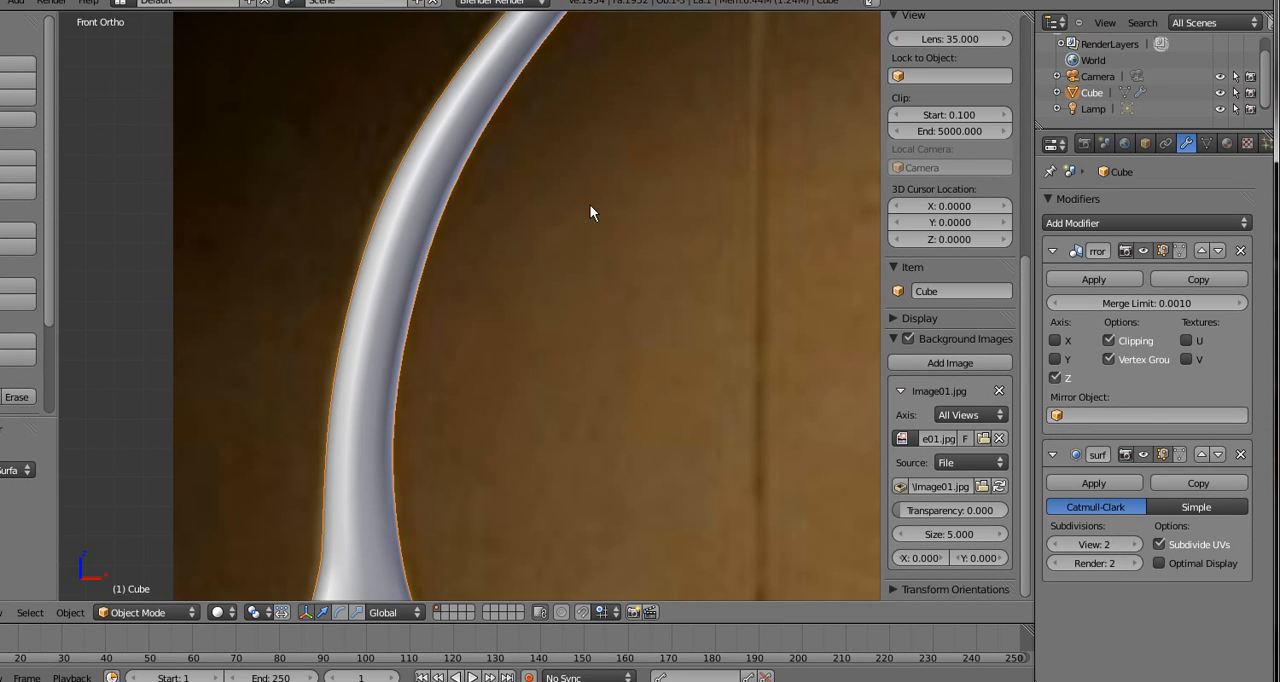
{"action": "mouse_move", "coordinate": [548, 231]}
{"action": "middle_mouse_down", "text": "shift"}
{"action": "mouse_move", "coordinate": [400, 362]}
{"action": "mouse_move", "coordinate": [311, 386]}
{"action": "middle_mouse_up", "text": "shift"}
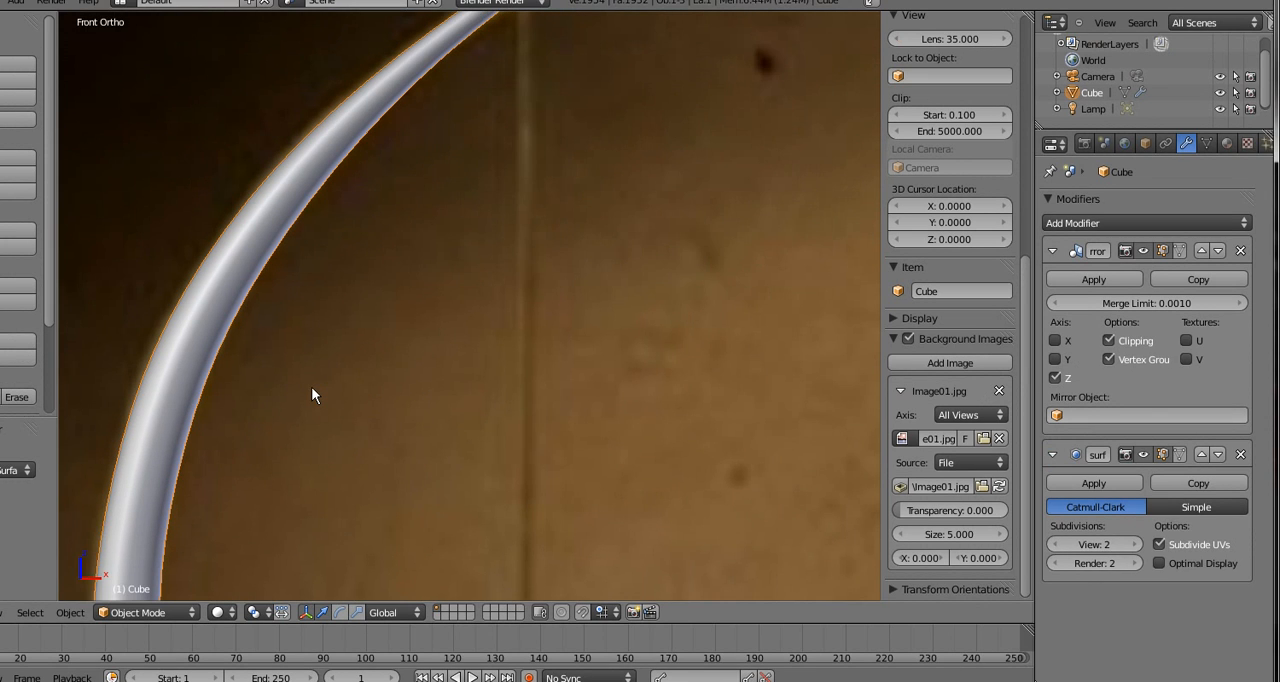
{"action": "mouse_move", "coordinate": [448, 242]}
{"action": "middle_mouse_down", "text": "shift"}
{"action": "mouse_move", "coordinate": [414, 228]}
{"action": "mouse_move", "coordinate": [289, 405]}
{"action": "middle_mouse_up", "text": "shift"}
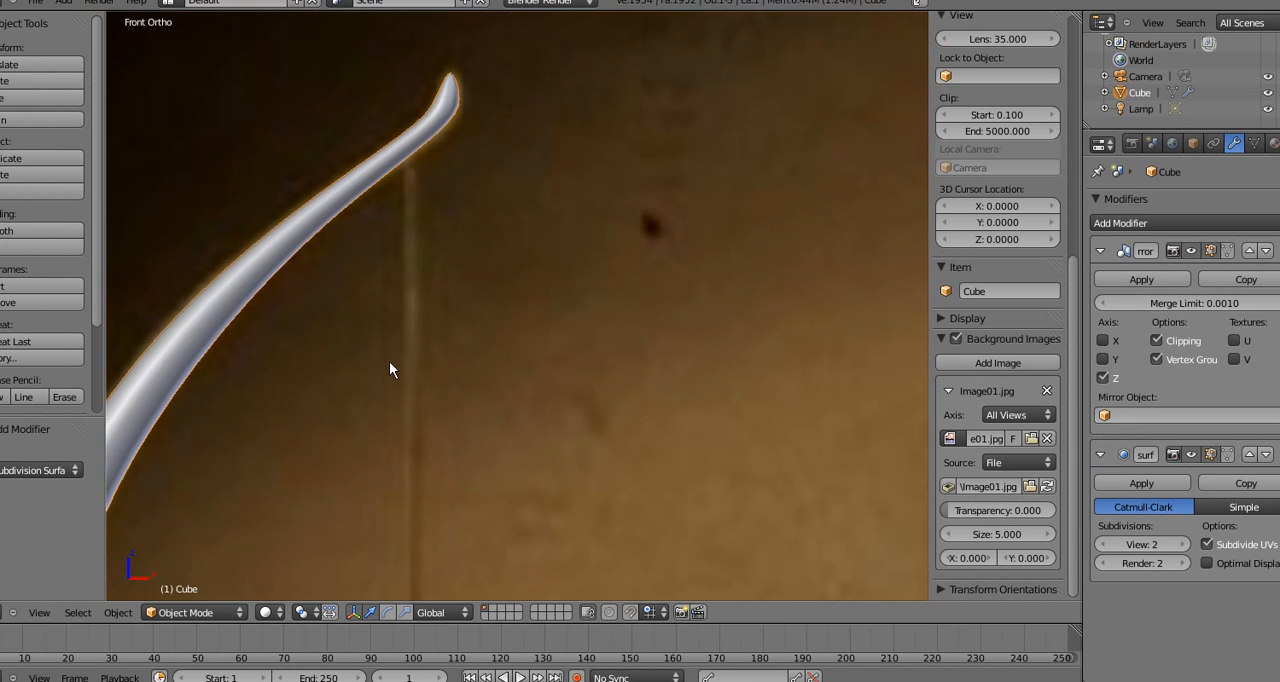
{"action": "scroll", "coordinate": [440, 315], "scroll_direction": "down", "scroll_amount": 3}
{"action": "middle_click_drag", "start_coordinate": [480, 356], "coordinate": [524, 128], "text": "shift"}
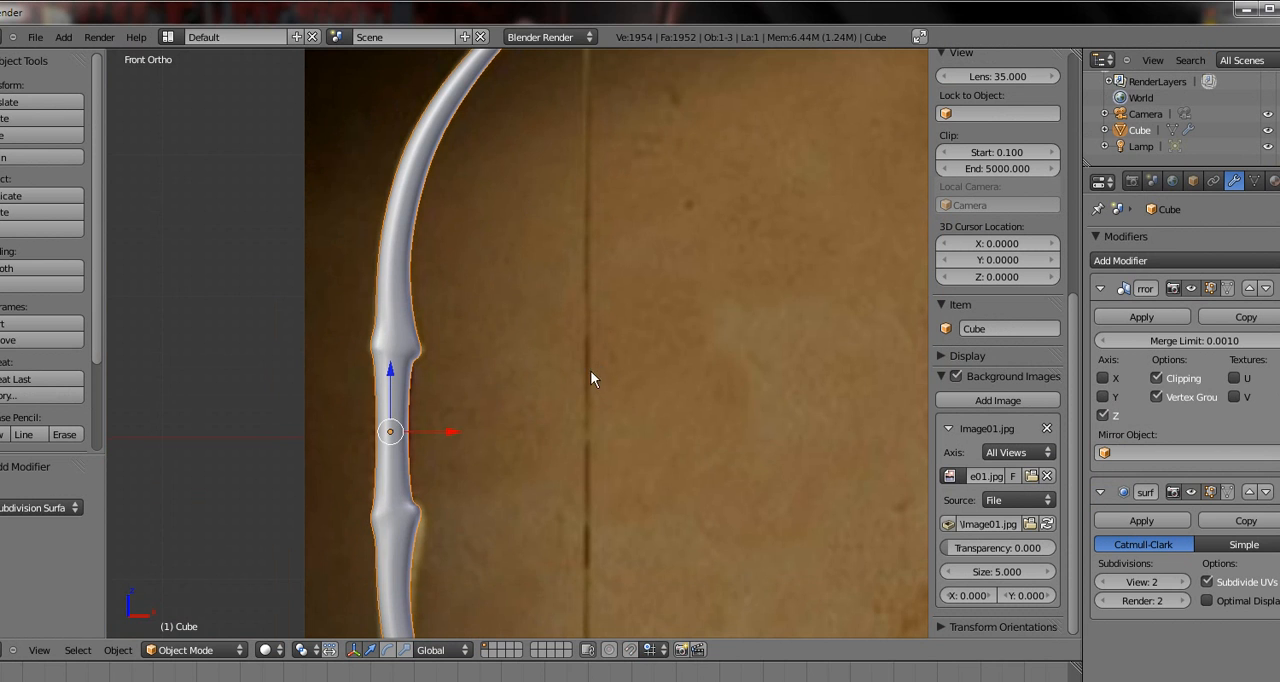
{"action": "middle_click_drag", "start_coordinate": [589, 329], "coordinate": [564, 105], "text": "shift"}
{"action": "middle_click_drag", "start_coordinate": [662, 307], "coordinate": [670, 132], "text": "shift"}
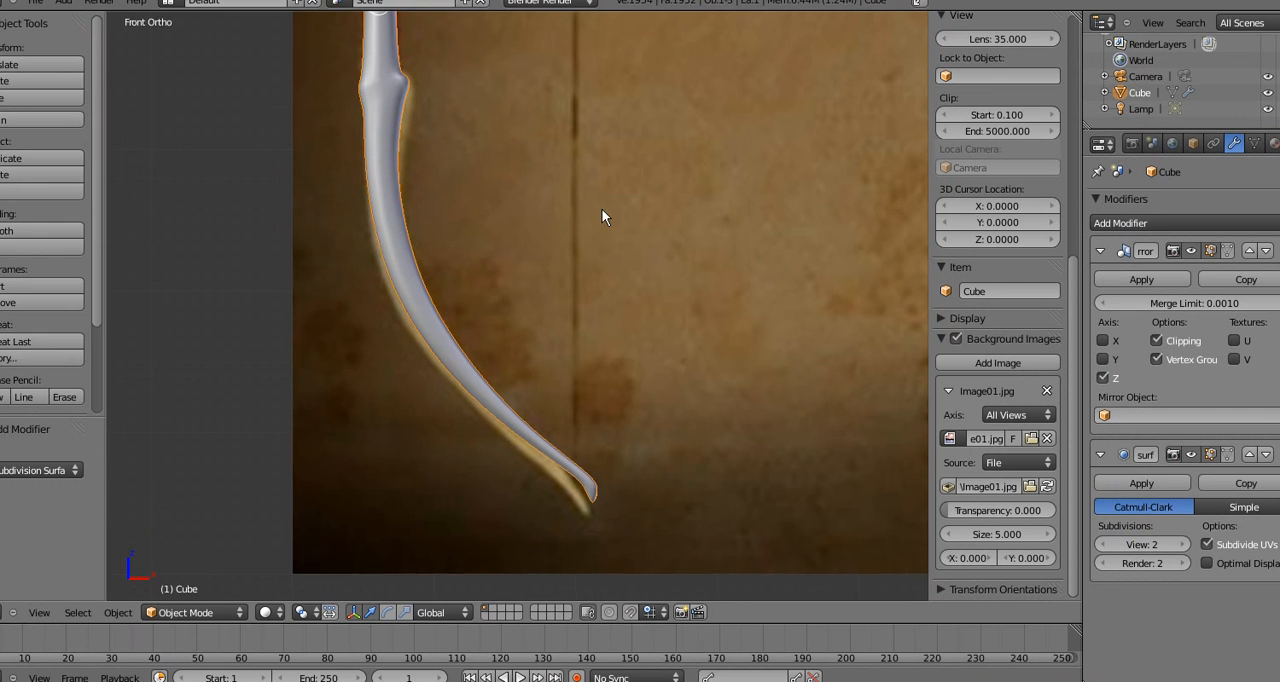
{"action": "middle_click_drag", "start_coordinate": [610, 180], "coordinate": [492, 368], "text": "shift"}
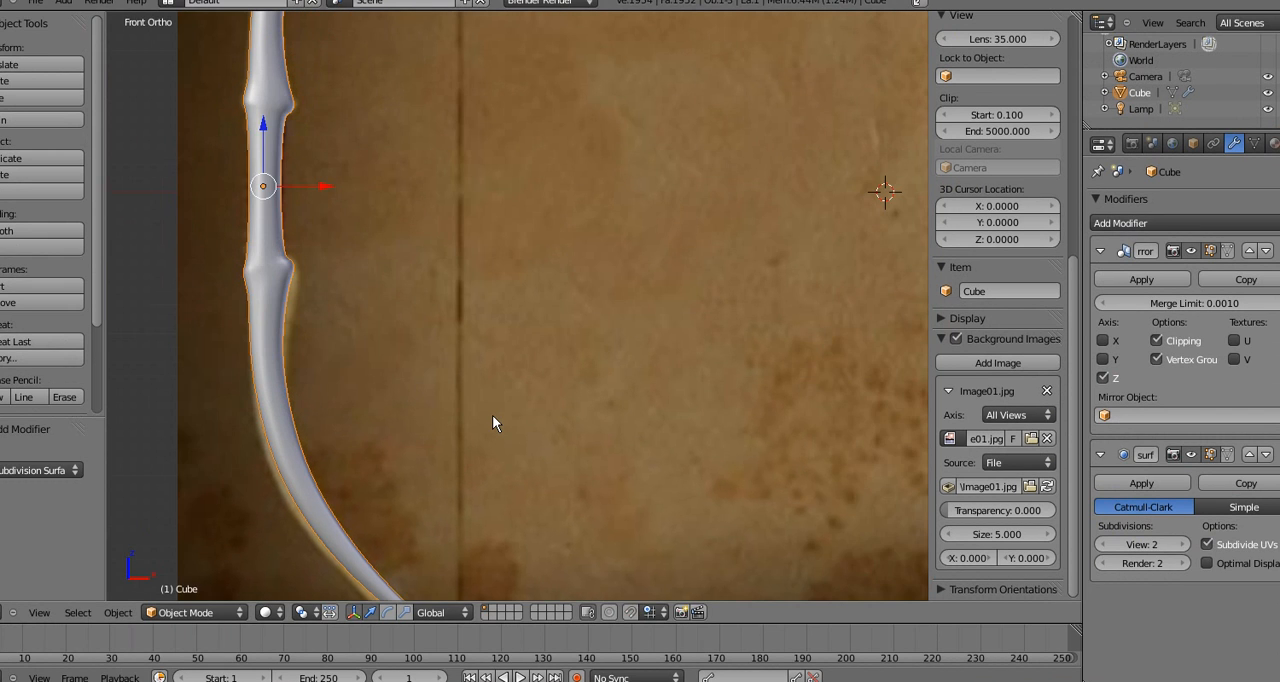
{"action": "mouse_move", "coordinate": [451, 179]}
{"action": "middle_mouse_down", "text": "shift"}
{"action": "mouse_move", "coordinate": [439, 283]}
{"action": "mouse_move", "coordinate": [379, 505]}
{"action": "middle_mouse_up", "text": "shift"}
{"action": "middle_click_drag", "start_coordinate": [417, 227], "coordinate": [463, 202], "text": "shift"}
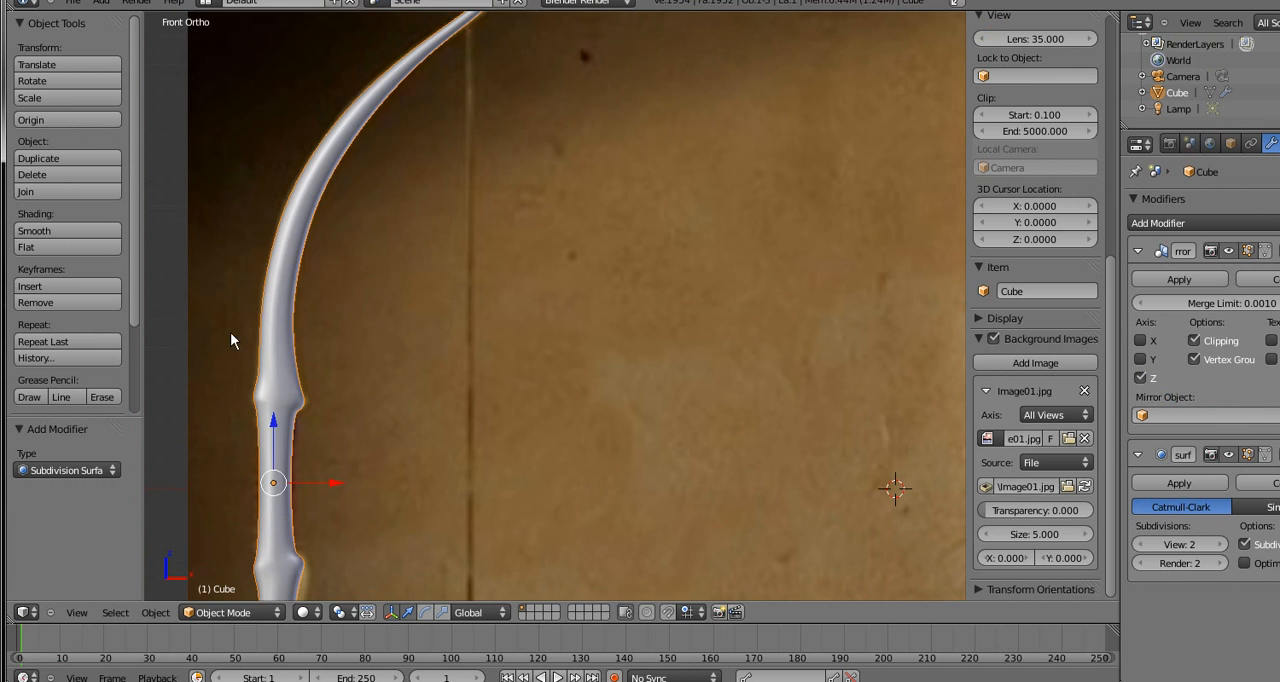
{"action": "middle_click_drag", "start_coordinate": [192, 284], "coordinate": [408, 252]}
{"action": "middle_click_drag", "start_coordinate": [446, 308], "coordinate": [425, 452]}
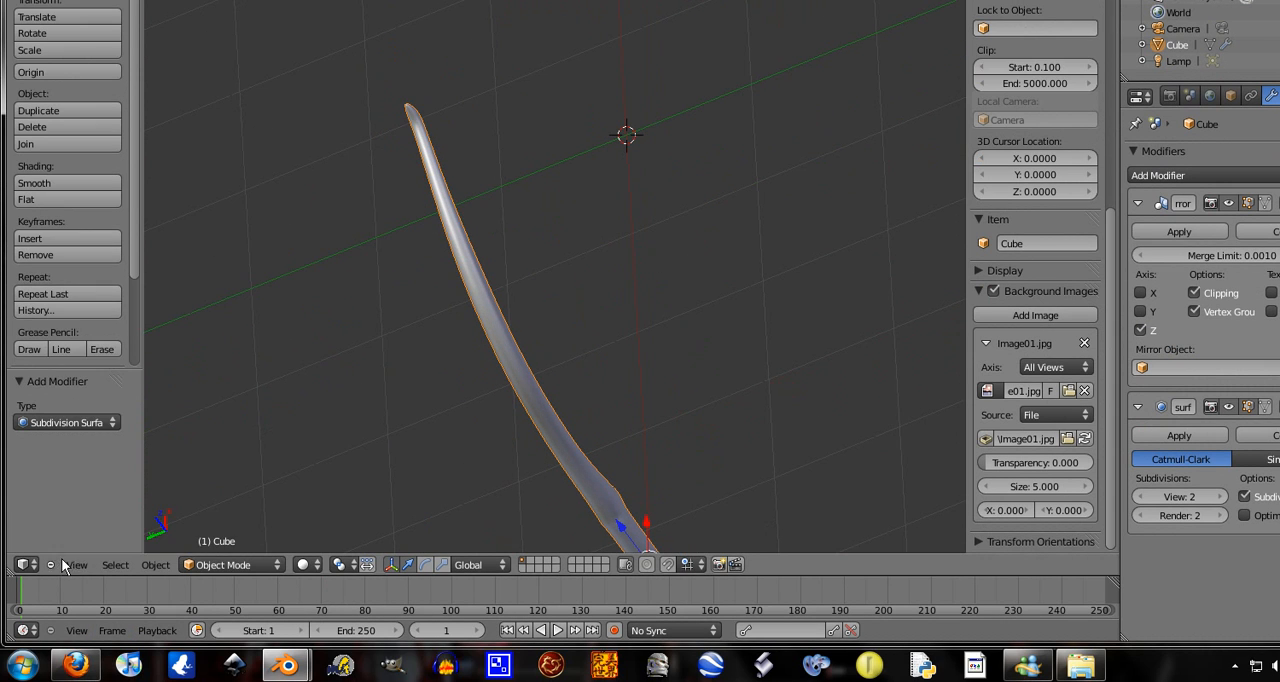
Place the 3D cursor on the reference image's bowstring, level with the middle of the grip, in the front orthographic view
{"action": "left_click", "coordinate": [76, 612]}
{"action": "left_click", "coordinate": [115, 458]}
{"action": "key", "text": "KP_5"}
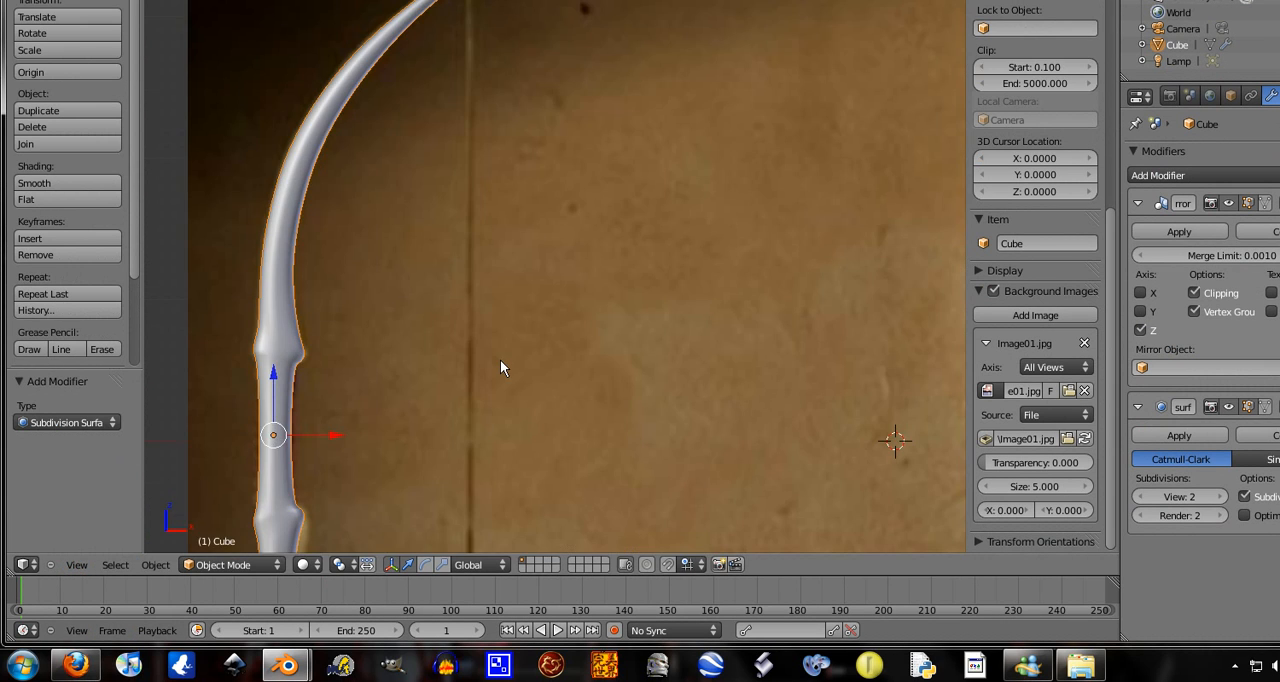
{"action": "scroll", "coordinate": [501, 360], "scroll_direction": "down", "scroll_amount": 3}
{"action": "scroll", "coordinate": [501, 361], "scroll_direction": "up", "scroll_amount": 1}
{"action": "left_click", "coordinate": [497, 401]}
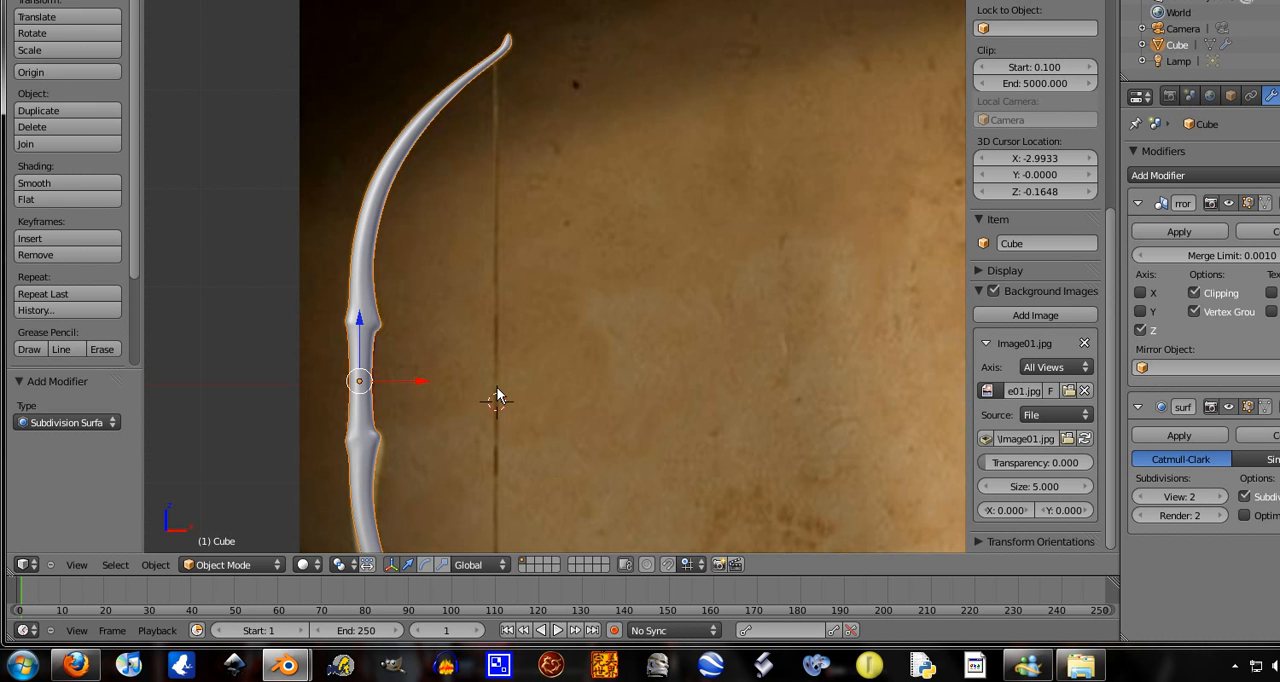
{"action": "left_click", "coordinate": [497, 387]}
{"action": "left_click", "coordinate": [497, 389]}
Add a cylinder at the 3D cursor and scale it to about 0.010 in X and Y, leaving Z locked
{"action": "key", "text": "shift+a"}
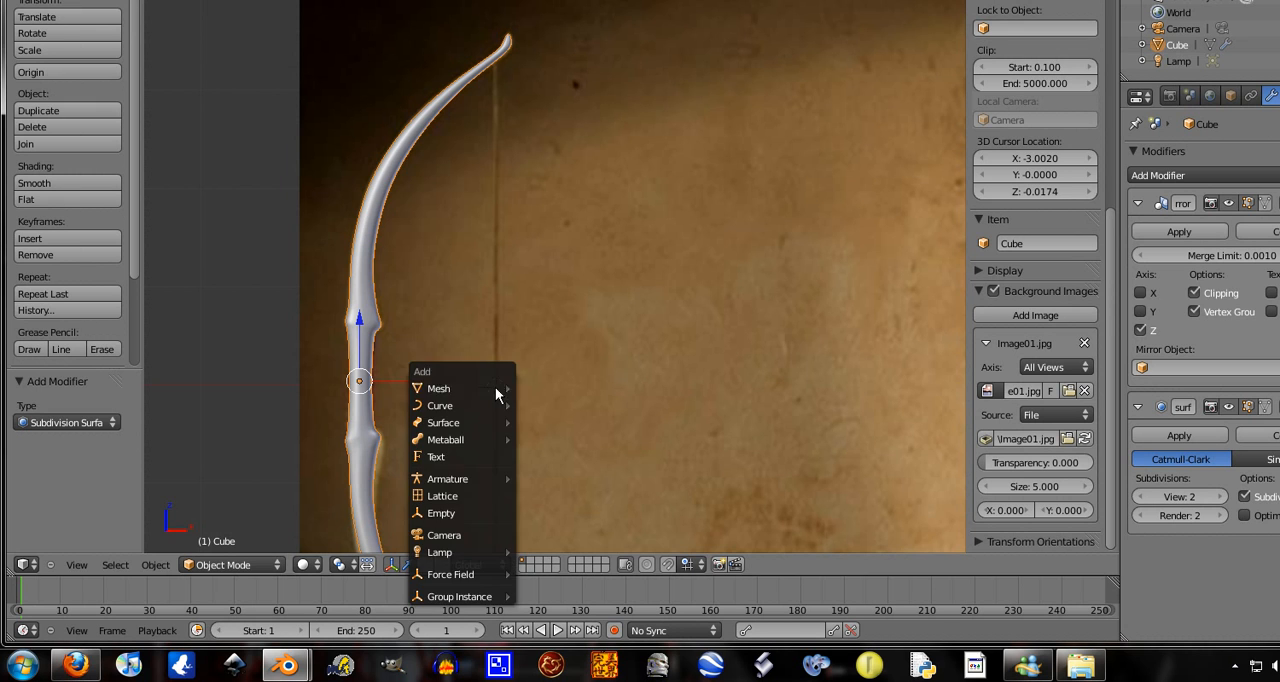
{"action": "mouse_move", "coordinate": [497, 391]}
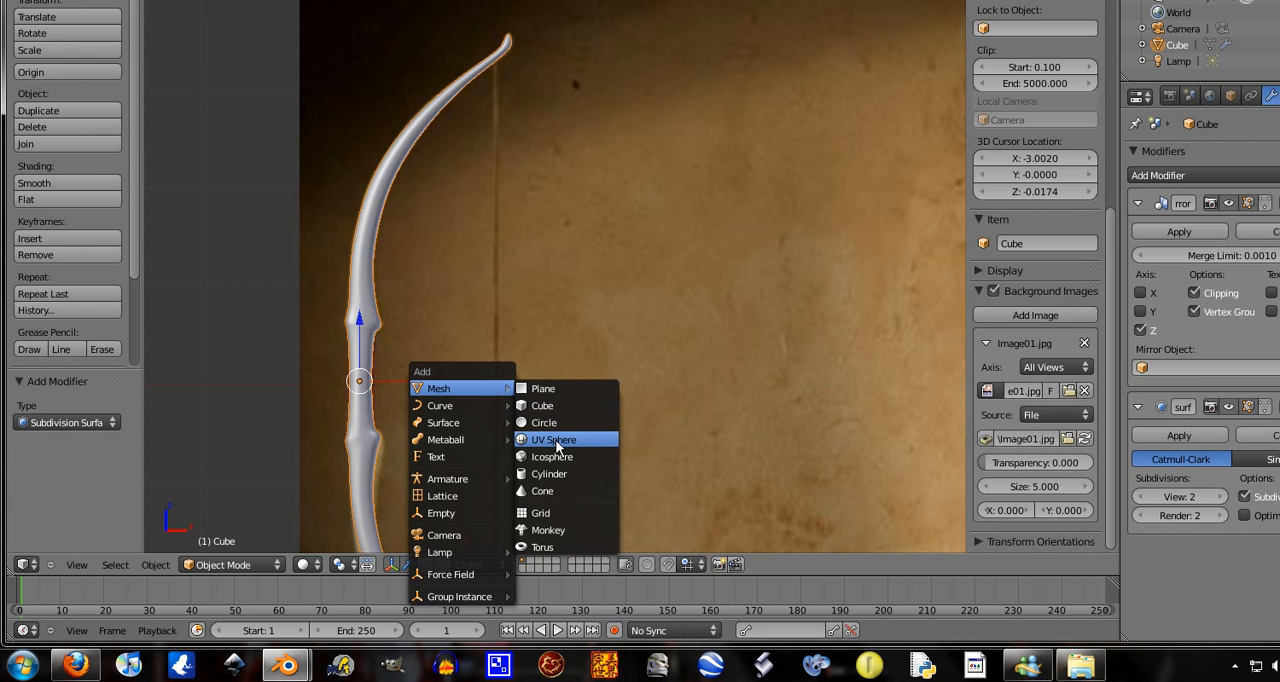
{"action": "left_click", "coordinate": [556, 474]}
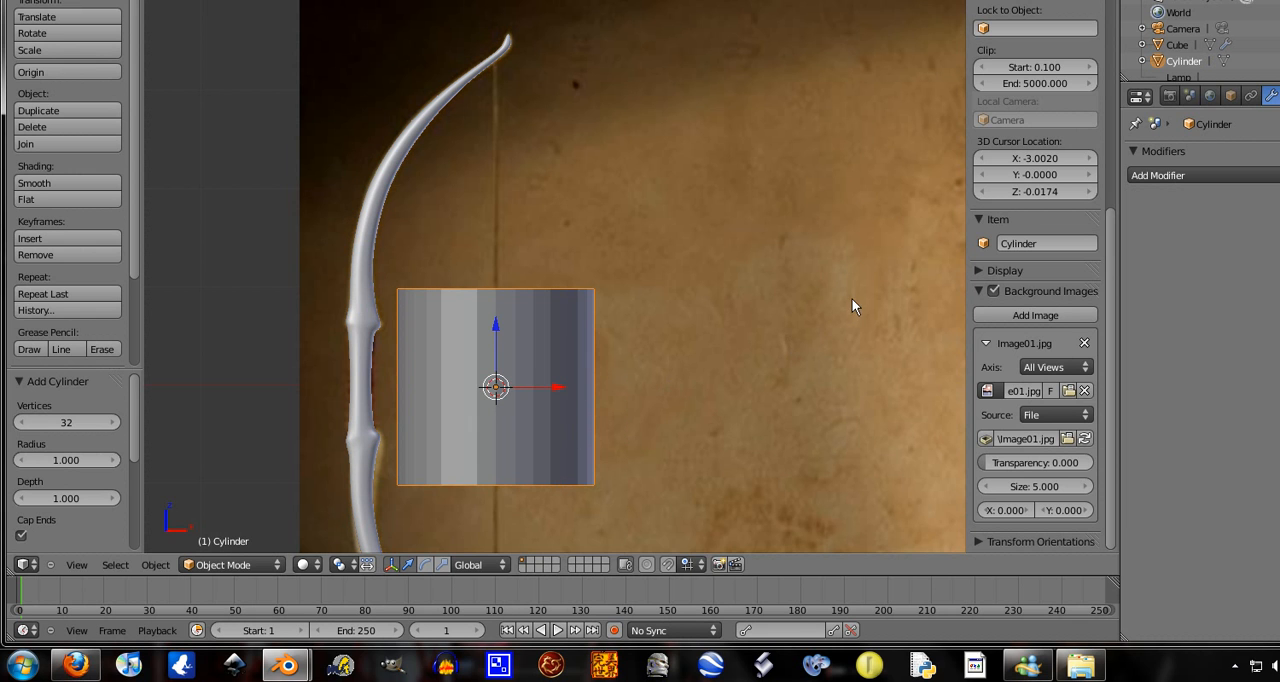
{"action": "key", "text": "s"}
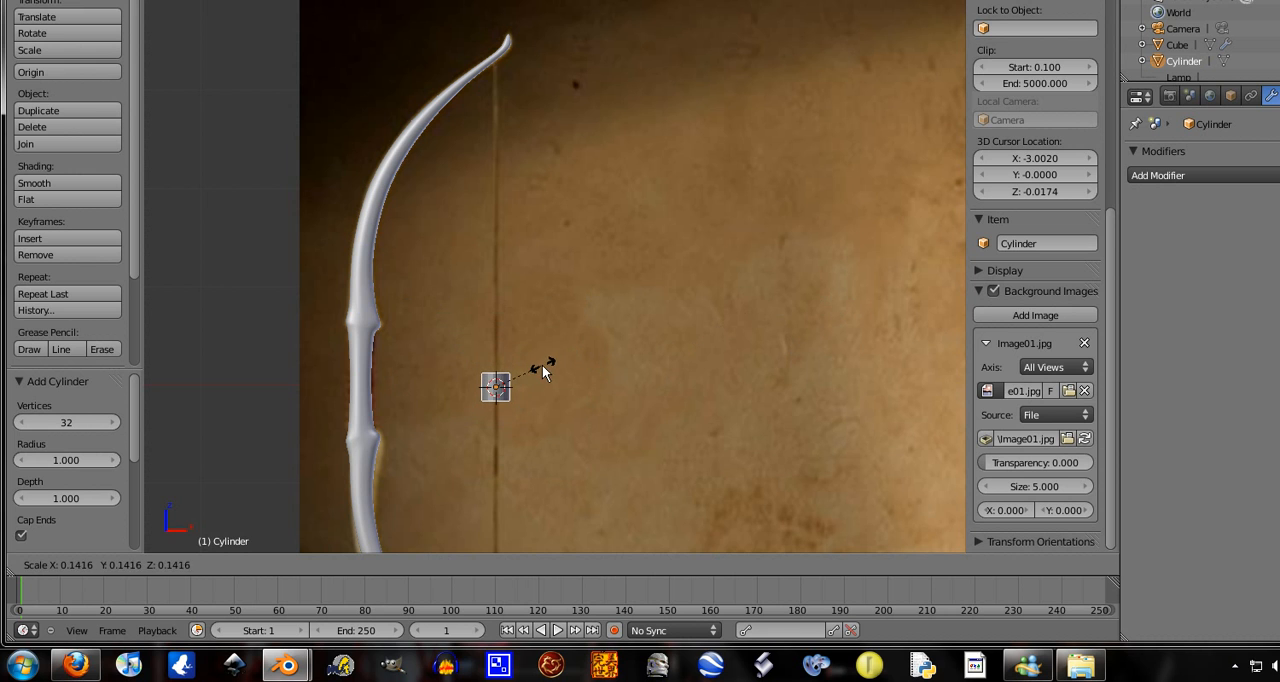
{"action": "key", "text": "Escape"}
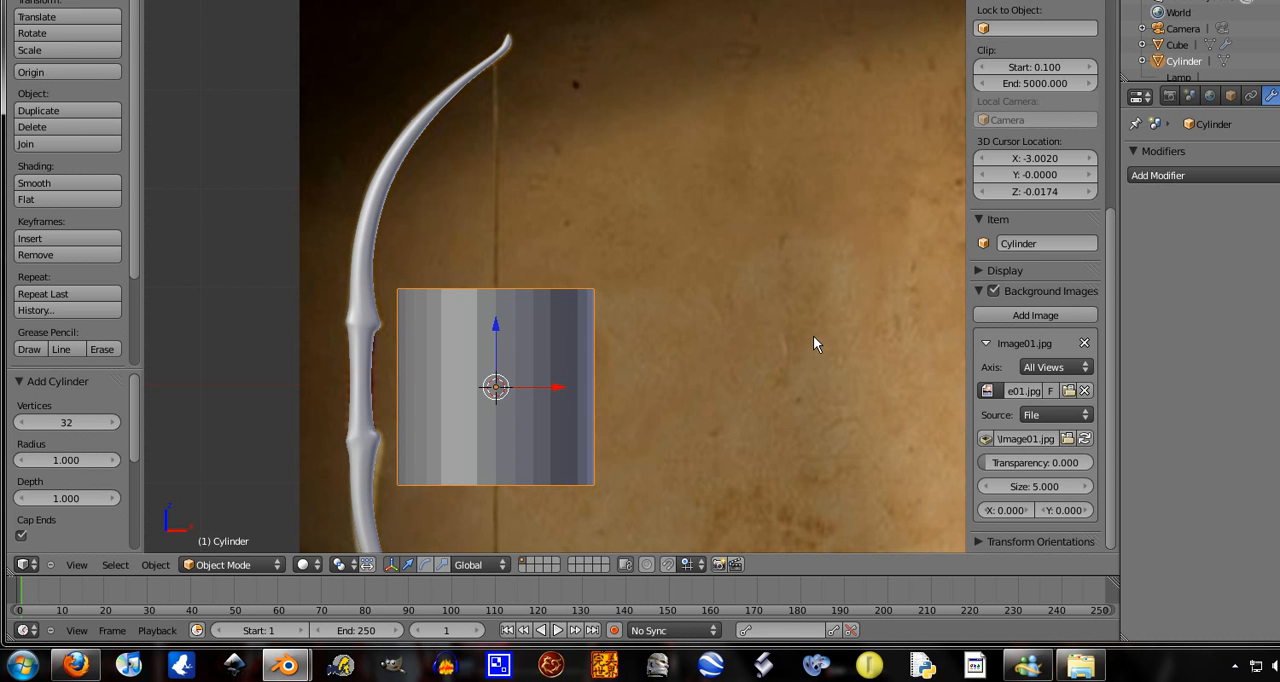
{"action": "key", "text": "s"}
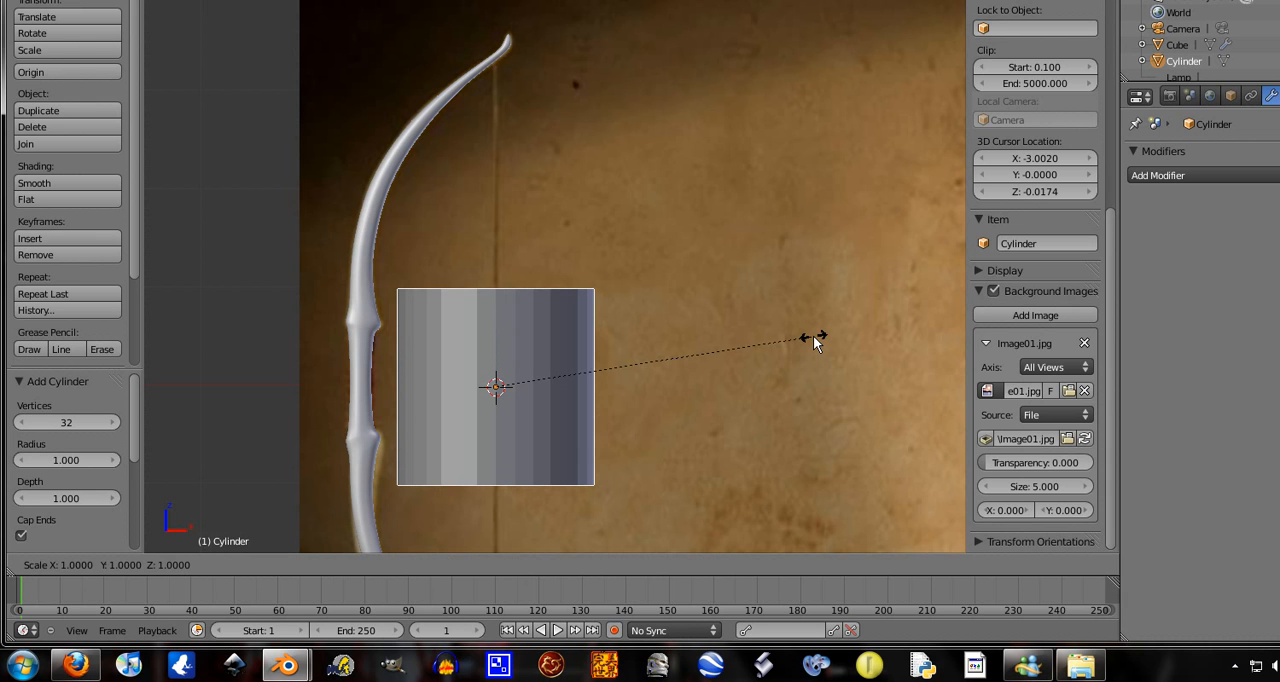
{"action": "key", "text": "shift+z"}
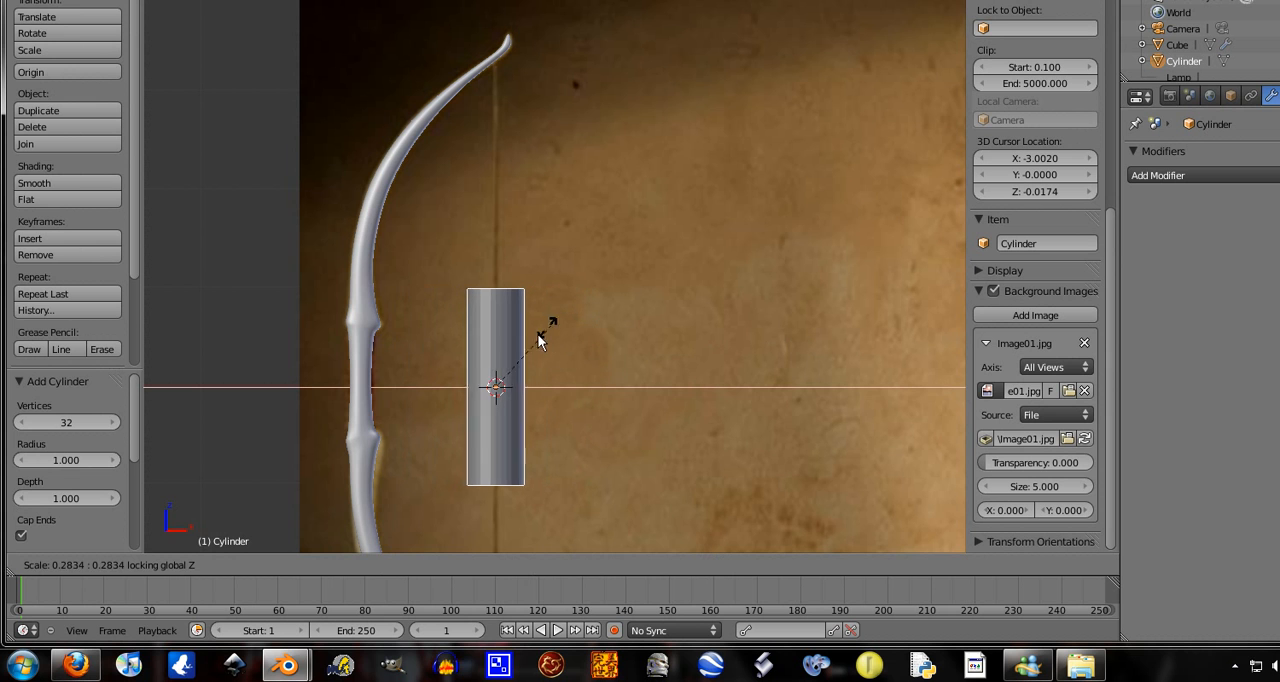
{"action": "left_click", "coordinate": [497, 390]}
Thin the string cylinder further by scaling it to about 0.468 in X and Y with Z locked
{"action": "scroll", "coordinate": [540, 403], "scroll_direction": "up", "scroll_amount": 5}
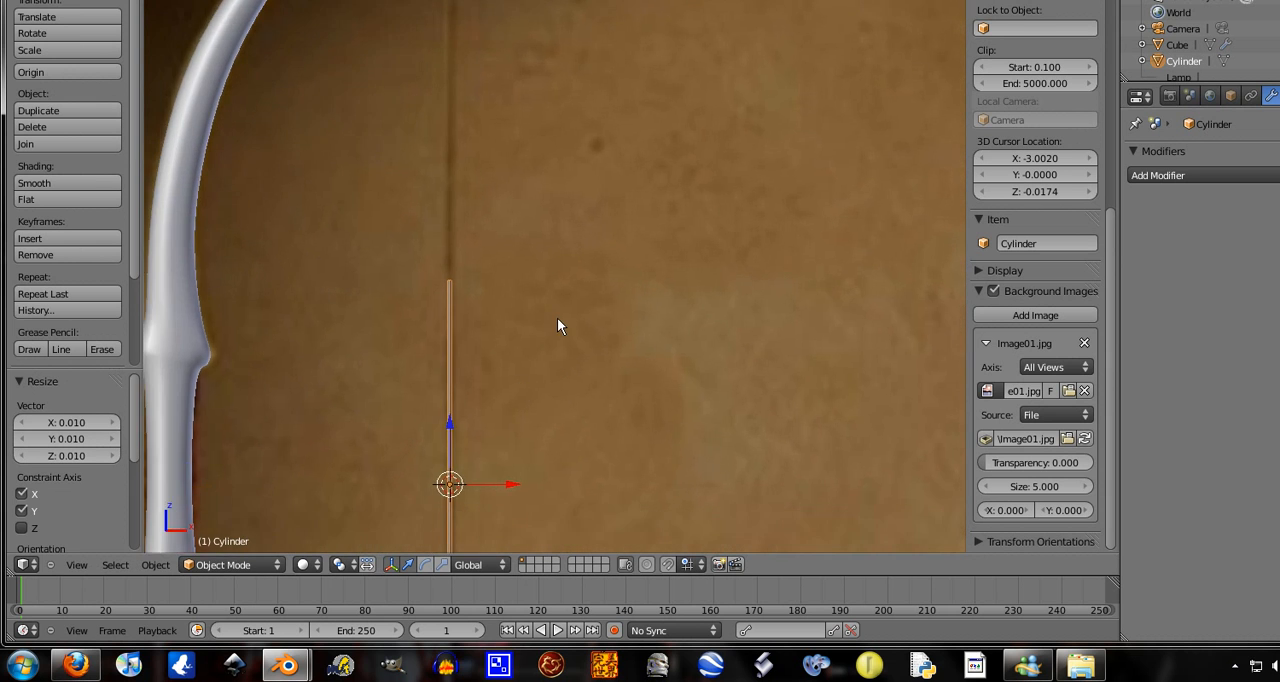
{"action": "scroll", "coordinate": [565, 316], "scroll_direction": "up", "scroll_amount": 3}
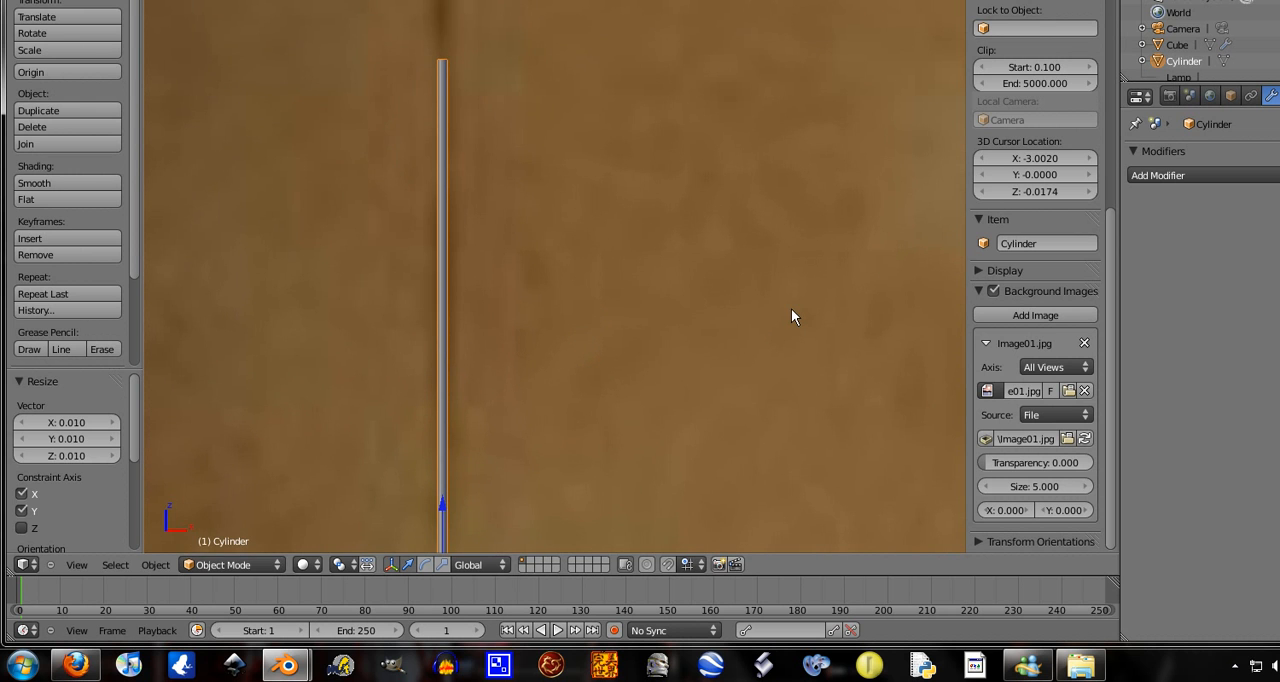
{"action": "key", "text": "s"}
{"action": "key", "text": "shift+z"}
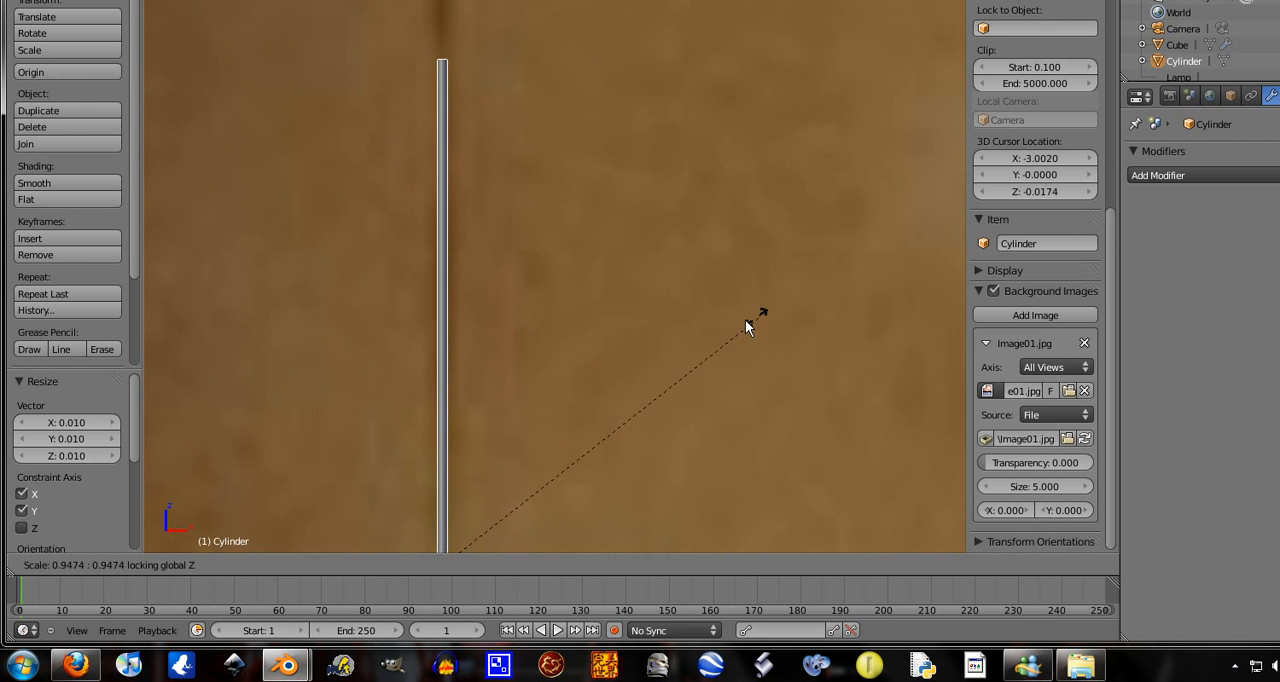
{"action": "left_click", "coordinate": [538, 390]}
Stretch the cylinder along Z by about 3.165 and raise it about 0.137 so its upper end meets the upper limb tip
{"action": "scroll", "coordinate": [538, 392], "scroll_direction": "down", "scroll_amount": 2}
{"action": "scroll", "coordinate": [538, 386], "scroll_direction": "down", "scroll_amount": 2}
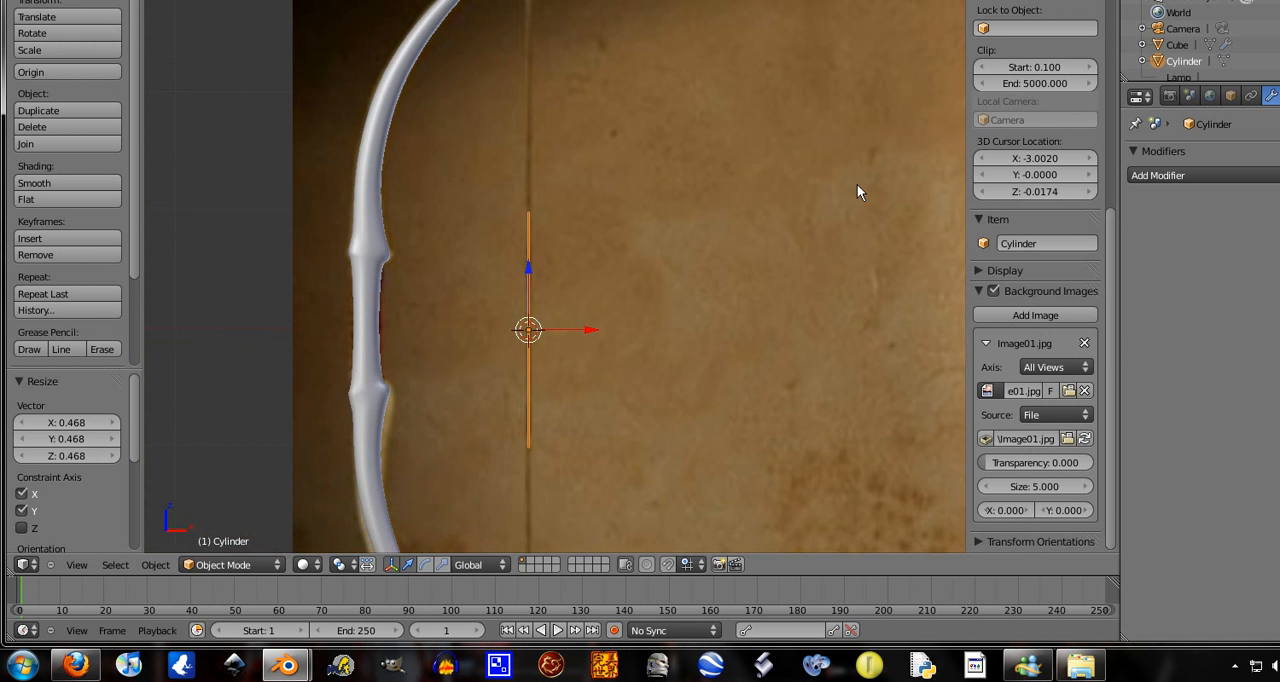
{"action": "scroll", "coordinate": [857, 184], "scroll_direction": "down", "scroll_amount": 2}
{"action": "key", "text": "s"}
{"action": "key", "text": "z"}
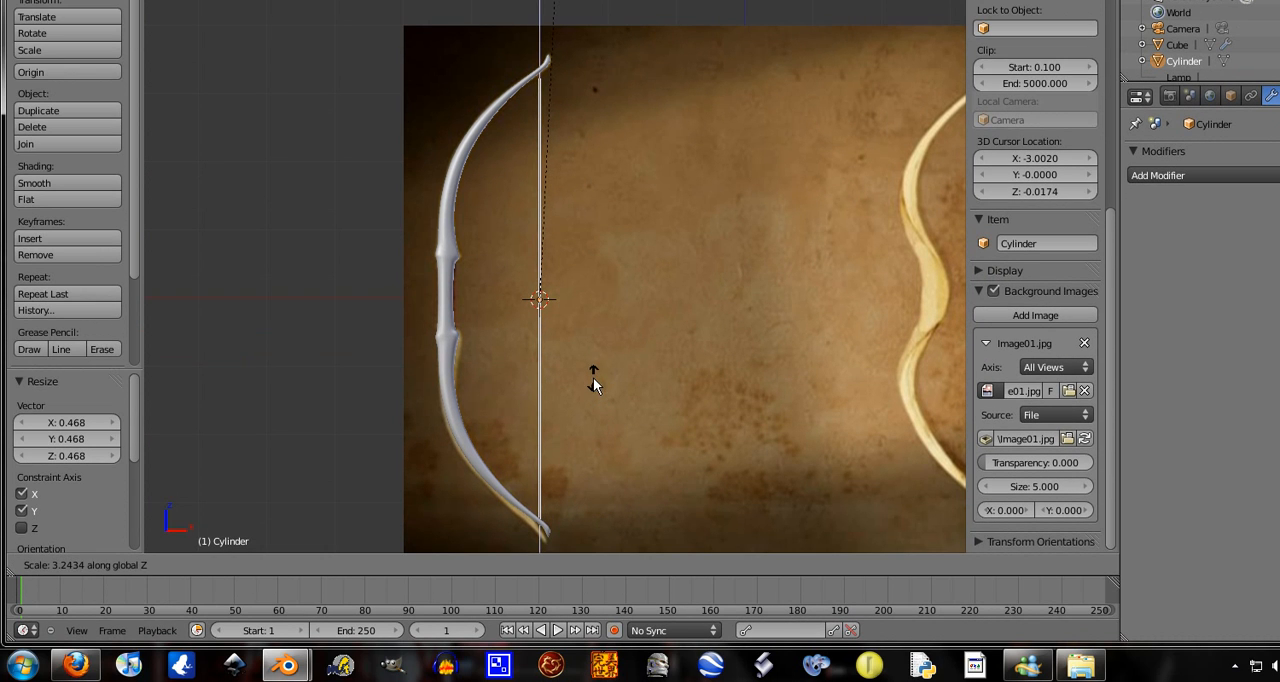
{"action": "left_click", "coordinate": [591, 410]}
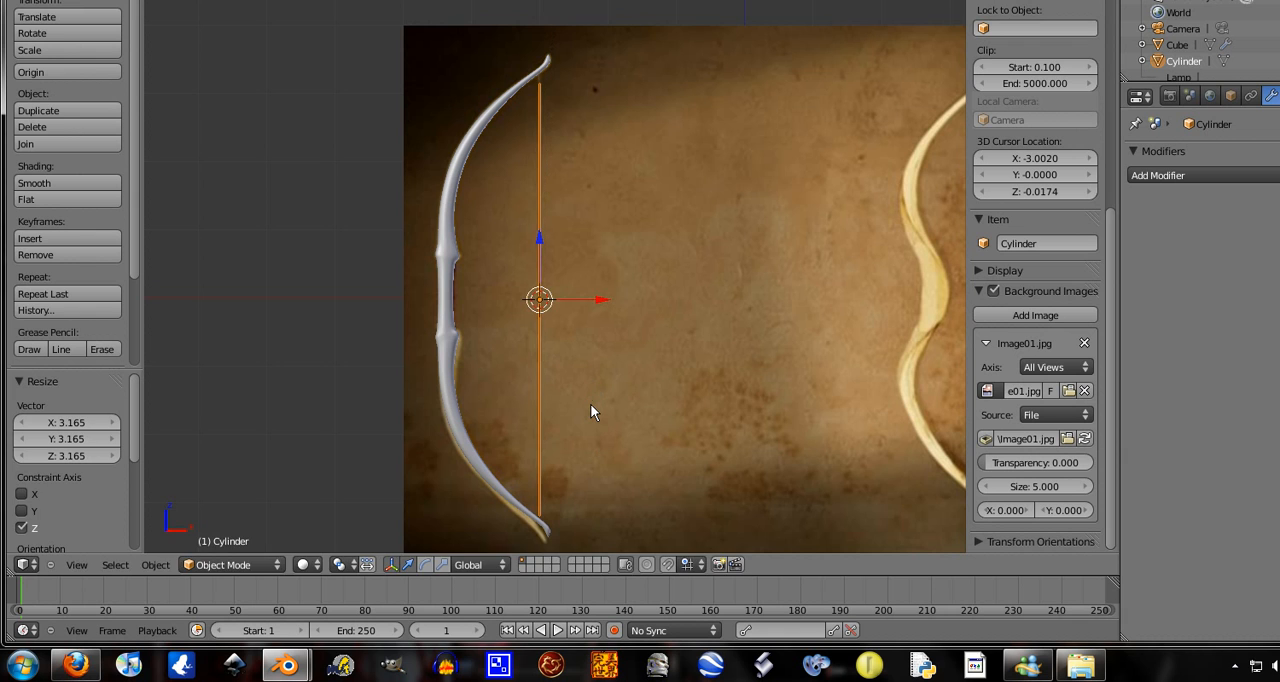
{"action": "key", "text": "g"}
{"action": "key", "text": "z"}
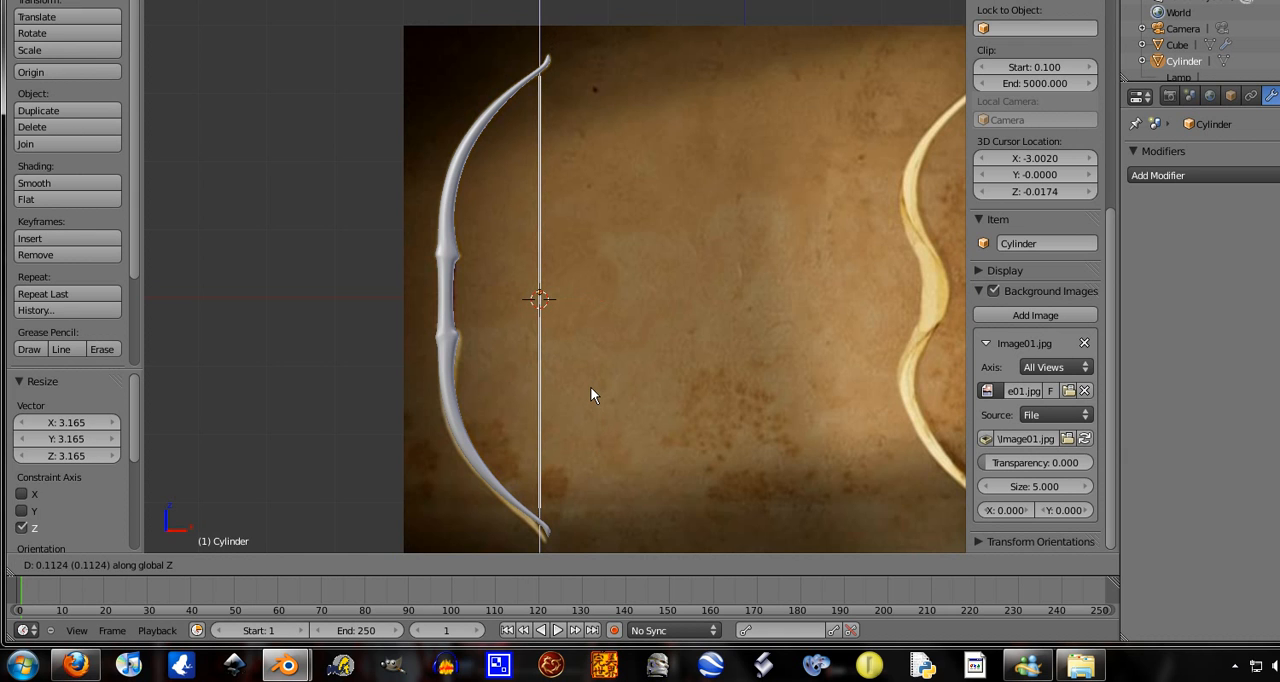
{"action": "left_click", "coordinate": [591, 396]}
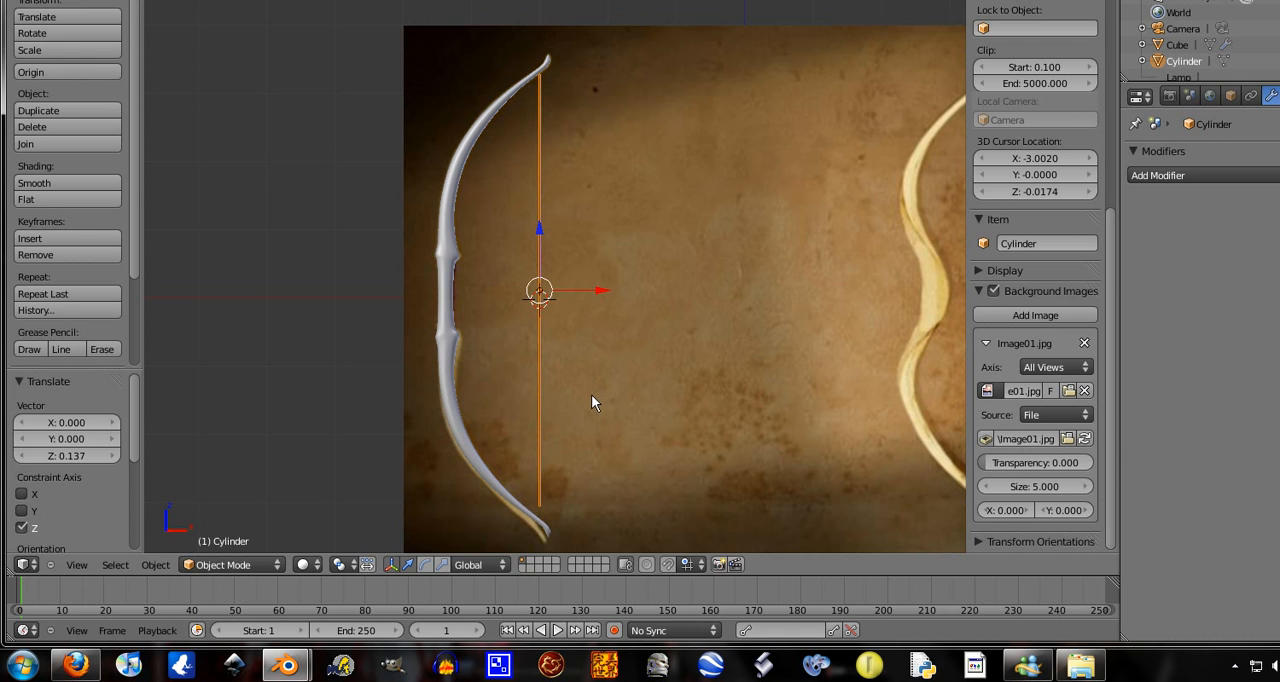
Select the string's lower end vertices in Edit Mode, move them about -0.202 in Z to the lower limb tip, and return to Object Mode
{"action": "middle_click_drag", "start_coordinate": [593, 487], "coordinate": [605, 421], "text": "shift"}
{"action": "scroll", "coordinate": [606, 424], "scroll_direction": "up", "scroll_amount": 3}
{"action": "middle_click_drag", "start_coordinate": [614, 486], "coordinate": [598, 258], "text": "shift"}
{"action": "key", "text": "Tab"}
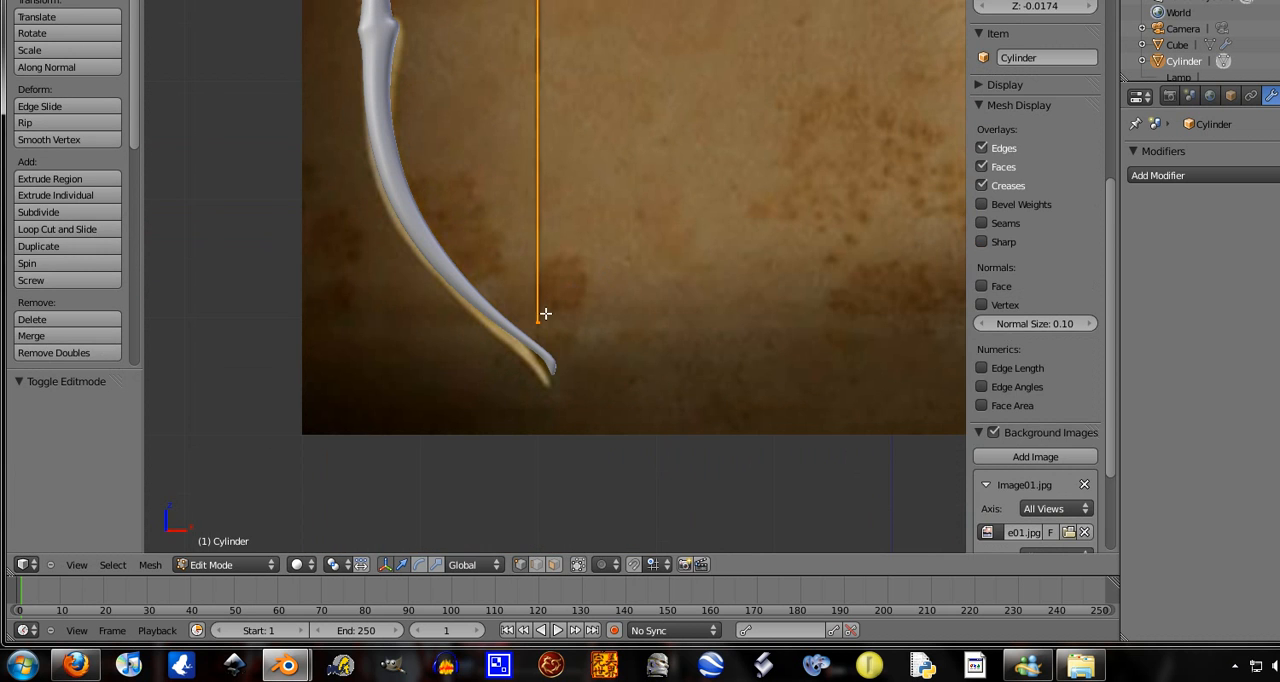
{"action": "right_click", "coordinate": [543, 312]}
{"action": "key", "text": "b"}
{"action": "left_click_drag", "start_coordinate": [572, 302], "coordinate": [490, 366]}
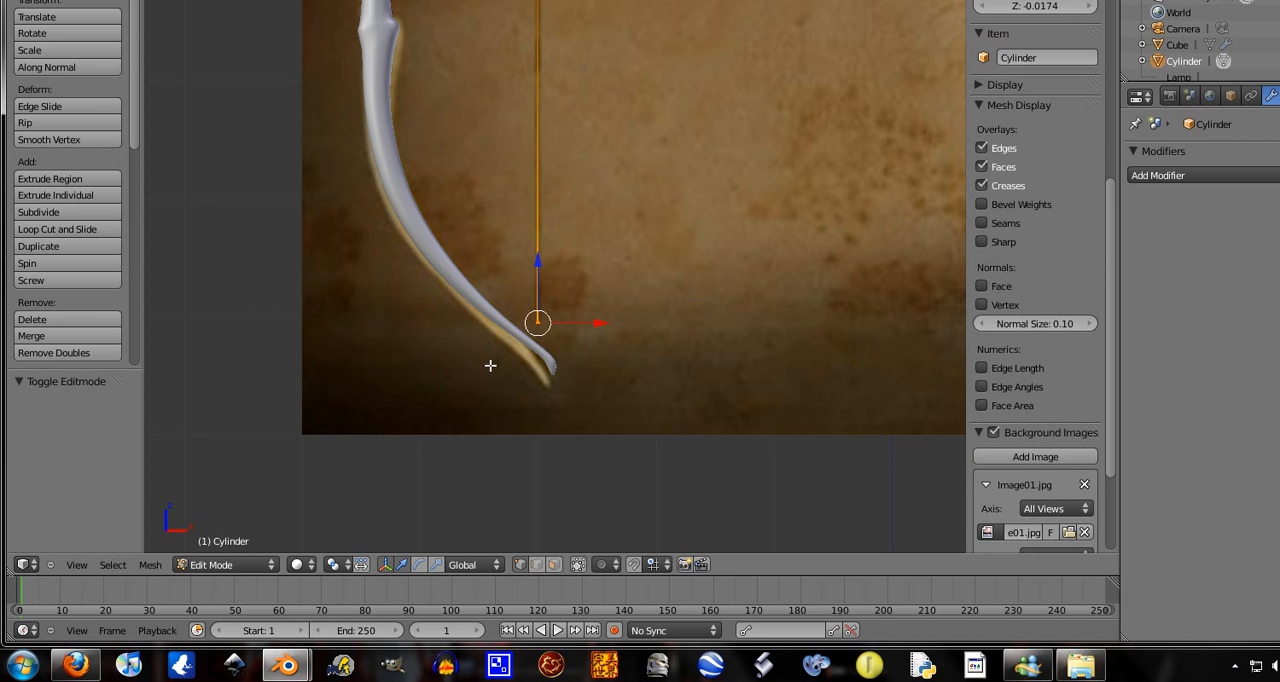
{"action": "key", "text": "g"}
{"action": "key", "text": "z"}
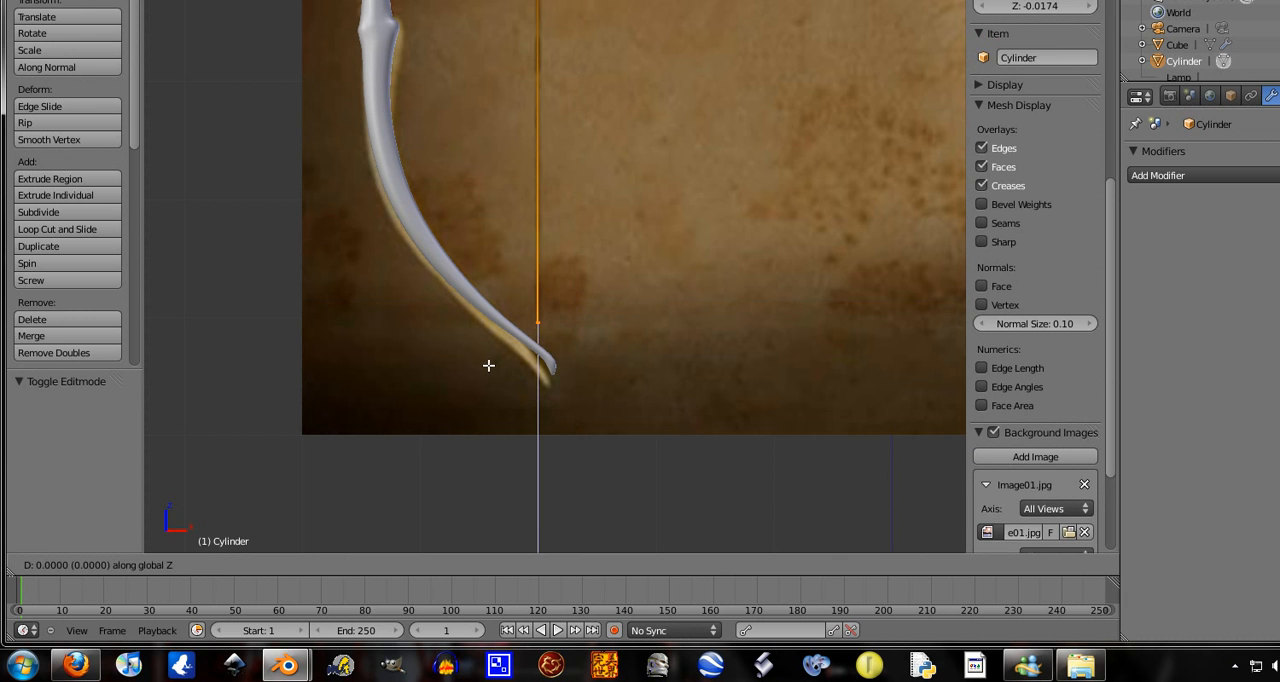
{"action": "left_click", "coordinate": [478, 390]}
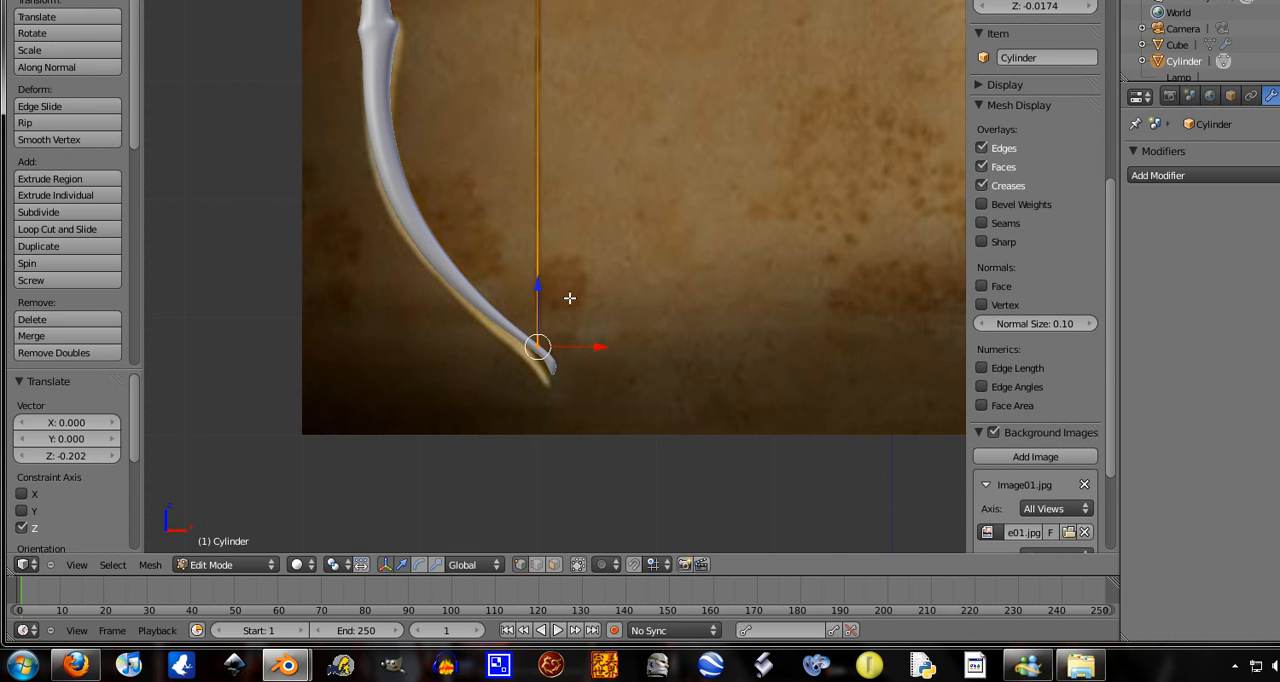
{"action": "scroll", "coordinate": [543, 117], "scroll_direction": "down", "scroll_amount": 6}
{"action": "middle_click_drag", "start_coordinate": [563, 238], "coordinate": [540, 317], "text": "shift"}
{"action": "scroll", "coordinate": [540, 317], "scroll_direction": "up", "scroll_amount": 7}
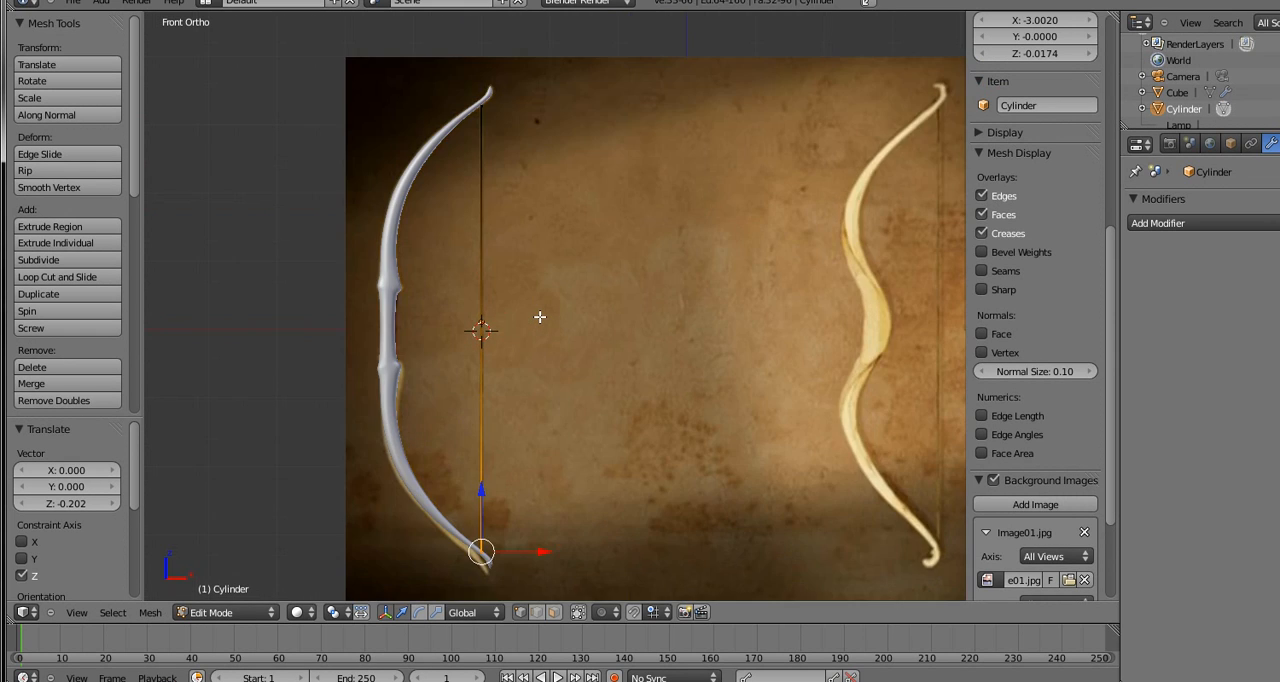
{"action": "scroll", "coordinate": [540, 317], "scroll_direction": "down", "scroll_amount": 4}
{"action": "key", "text": "Tab"}
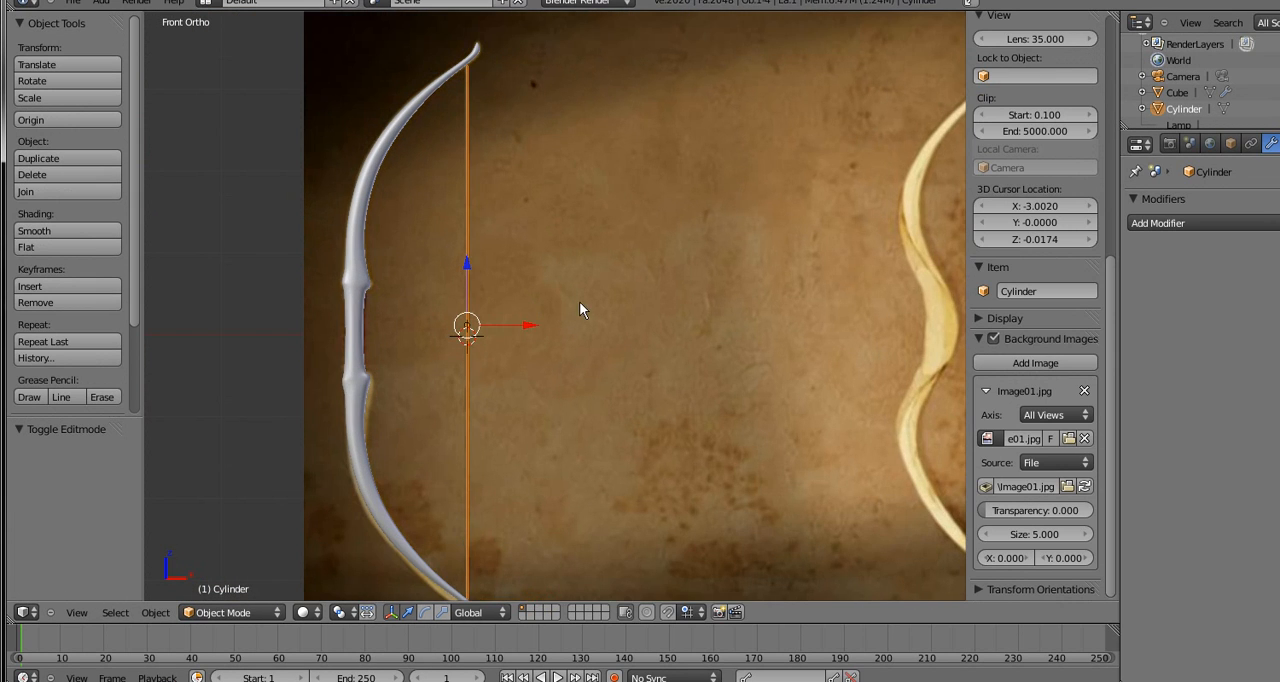
Inspect the string's fit on the bow from an oblique angle and against the reference image in the front view
{"action": "middle_click_drag", "start_coordinate": [579, 301], "coordinate": [323, 463]}
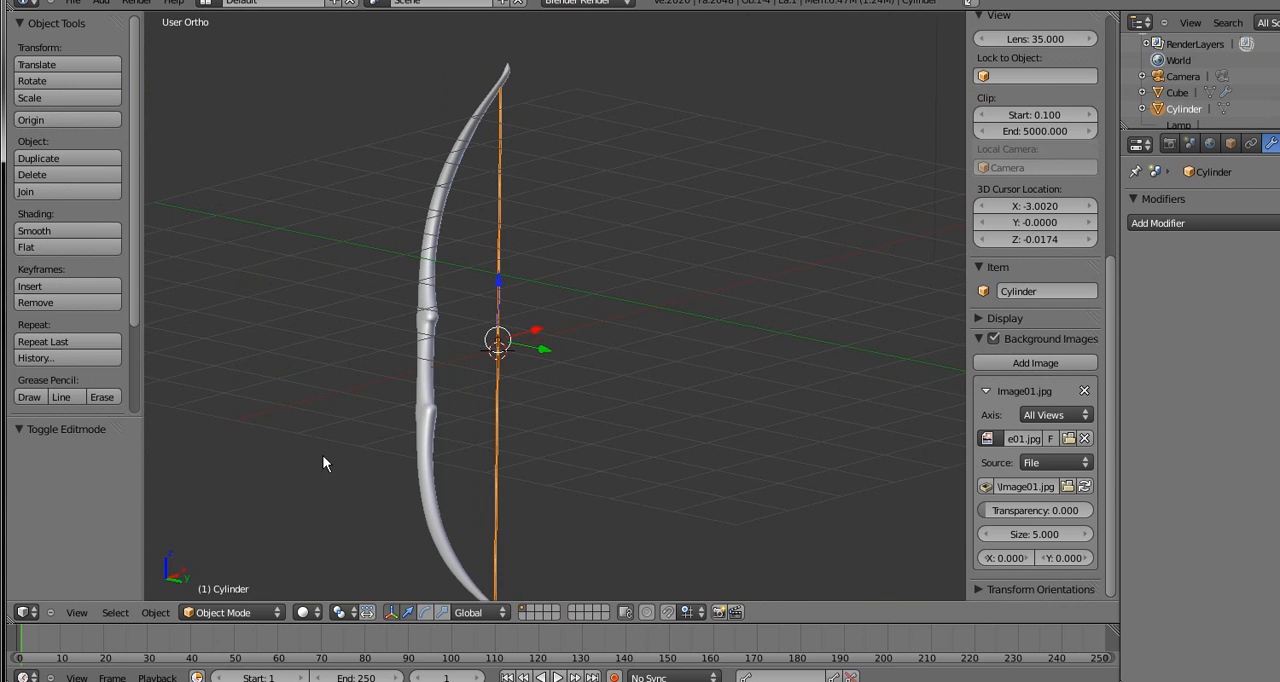
{"action": "left_click", "coordinate": [76, 612]}
{"action": "left_click", "coordinate": [103, 455]}
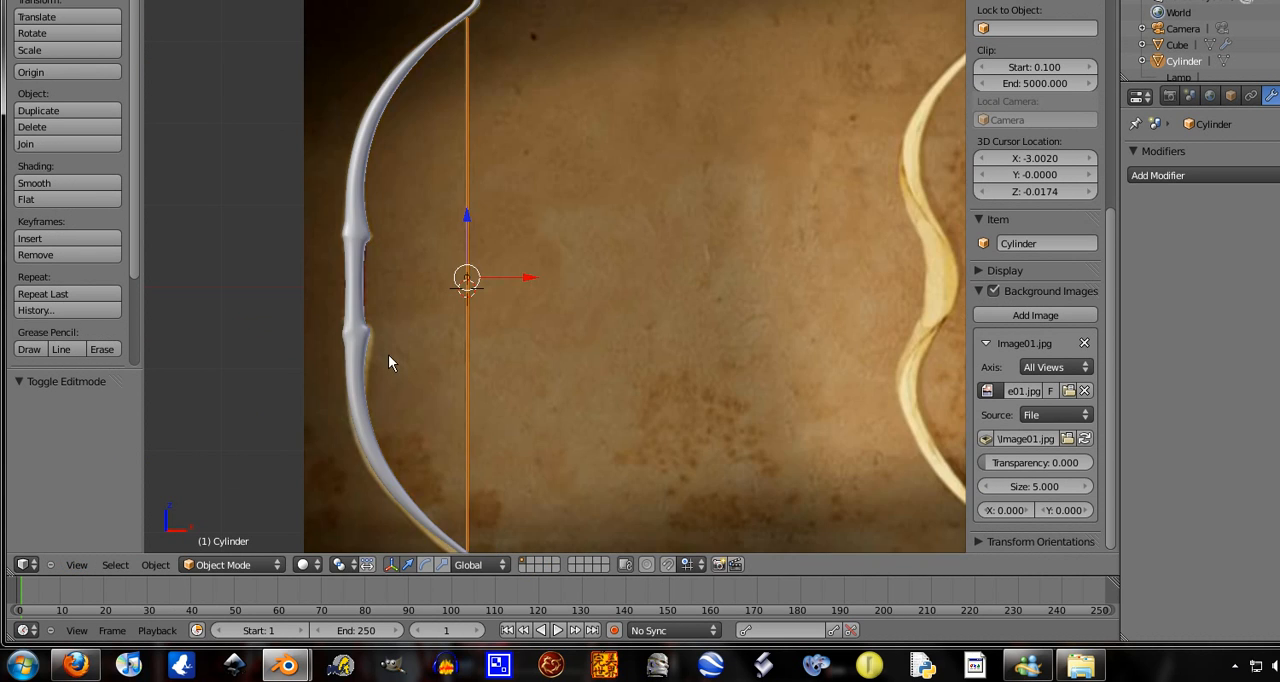
{"action": "scroll", "coordinate": [440, 350], "scroll_direction": "down", "scroll_amount": 5}
{"action": "scroll", "coordinate": [494, 345], "scroll_direction": "up", "scroll_amount": 5}
{"action": "scroll", "coordinate": [440, 380], "scroll_direction": "up", "scroll_amount": 6}
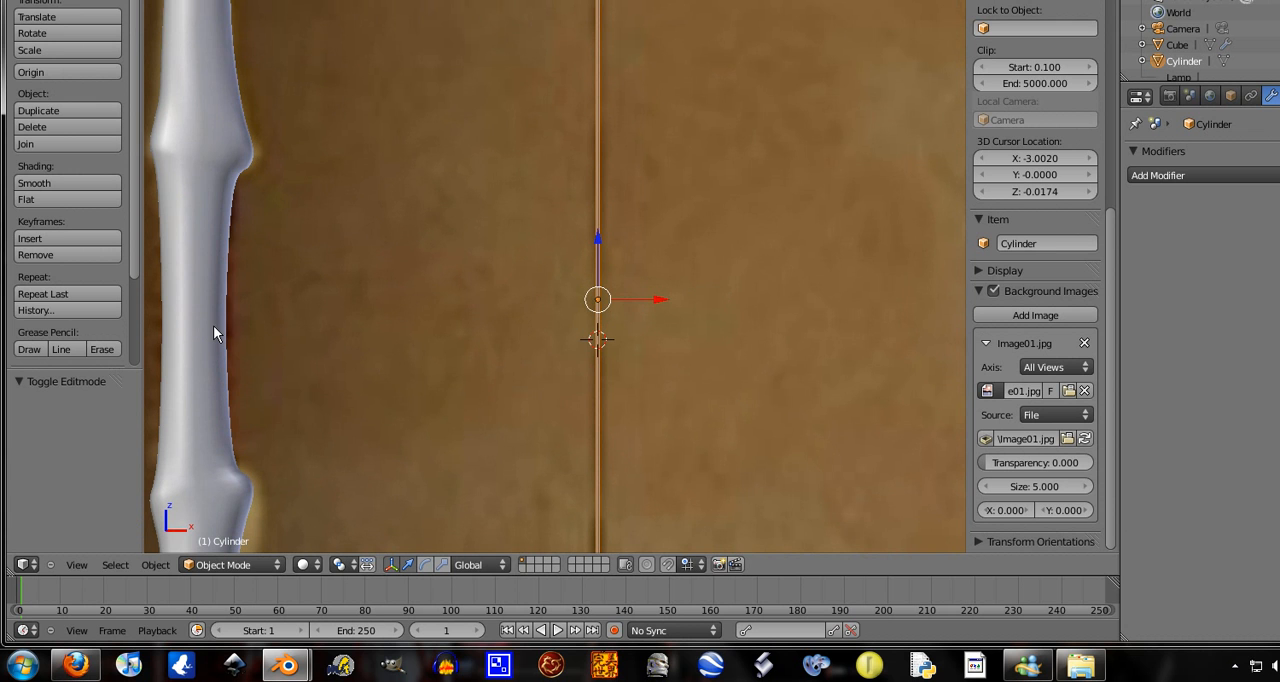
Enter Edit Mode on the bow and select all vertices of the grip section, from the mirror plane up to the ridge
{"action": "right_click", "coordinate": [213, 325]}
{"action": "scroll", "coordinate": [275, 318], "scroll_direction": "down", "scroll_amount": 4}
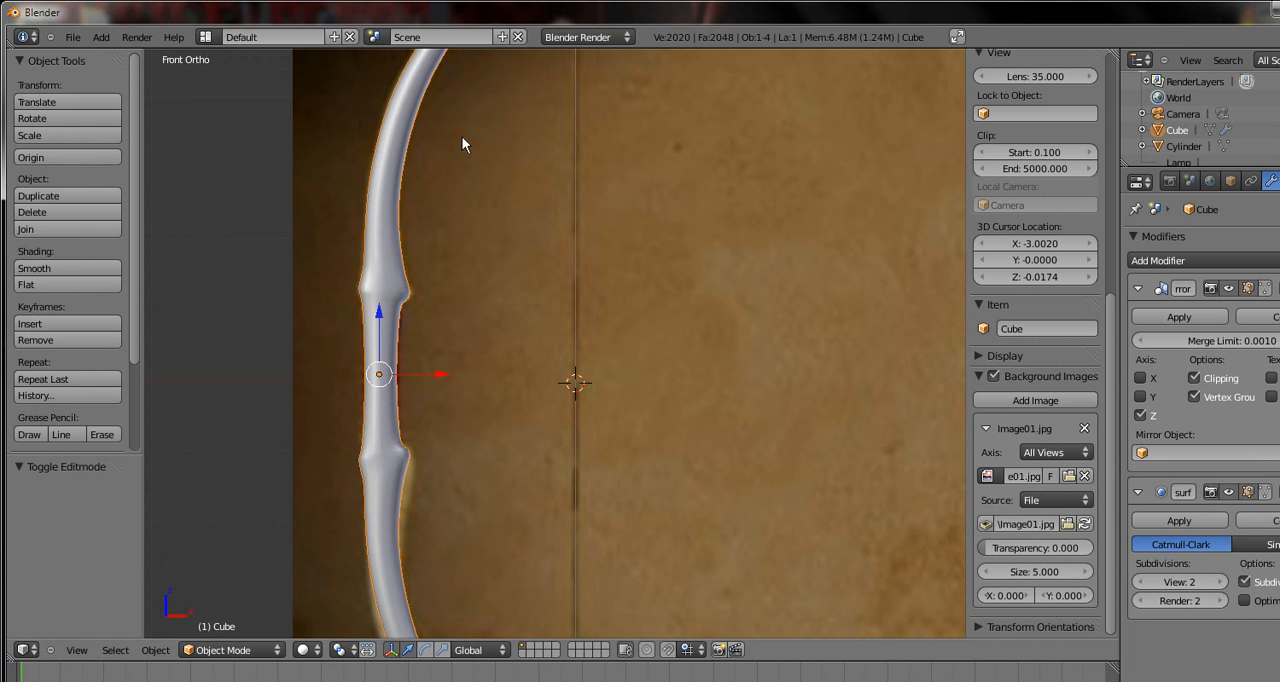
{"action": "key", "text": "Tab"}
{"action": "middle_click_drag", "start_coordinate": [322, 408], "coordinate": [414, 408], "text": "shift"}
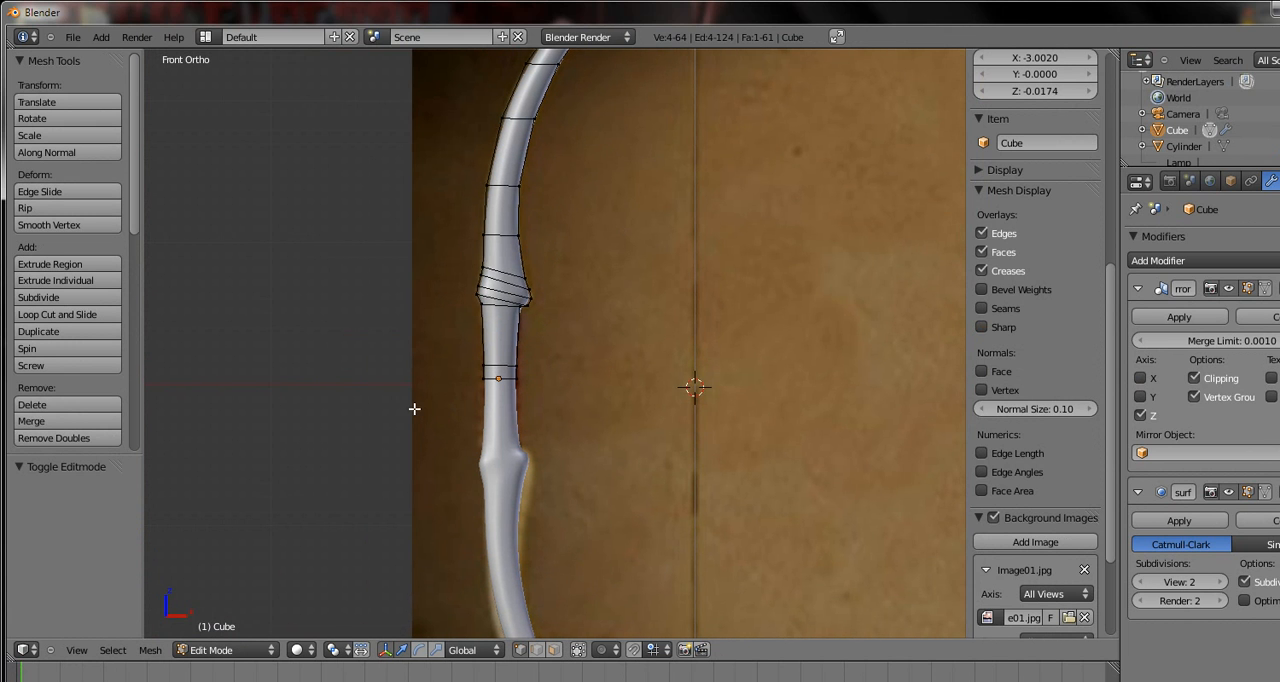
{"action": "scroll", "coordinate": [414, 408], "scroll_direction": "up", "scroll_amount": 8}
{"action": "middle_click_drag", "start_coordinate": [442, 450], "coordinate": [480, 450], "text": "shift"}
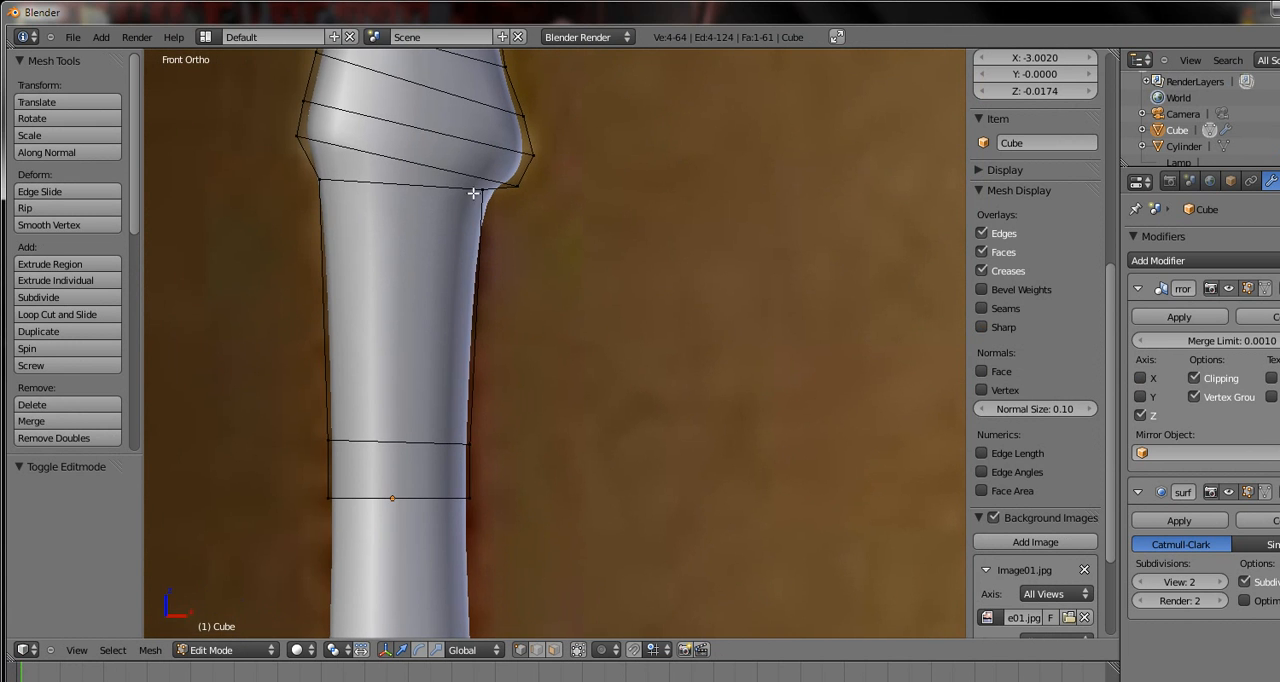
{"action": "right_click", "coordinate": [484, 188]}
{"action": "key", "text": "b"}
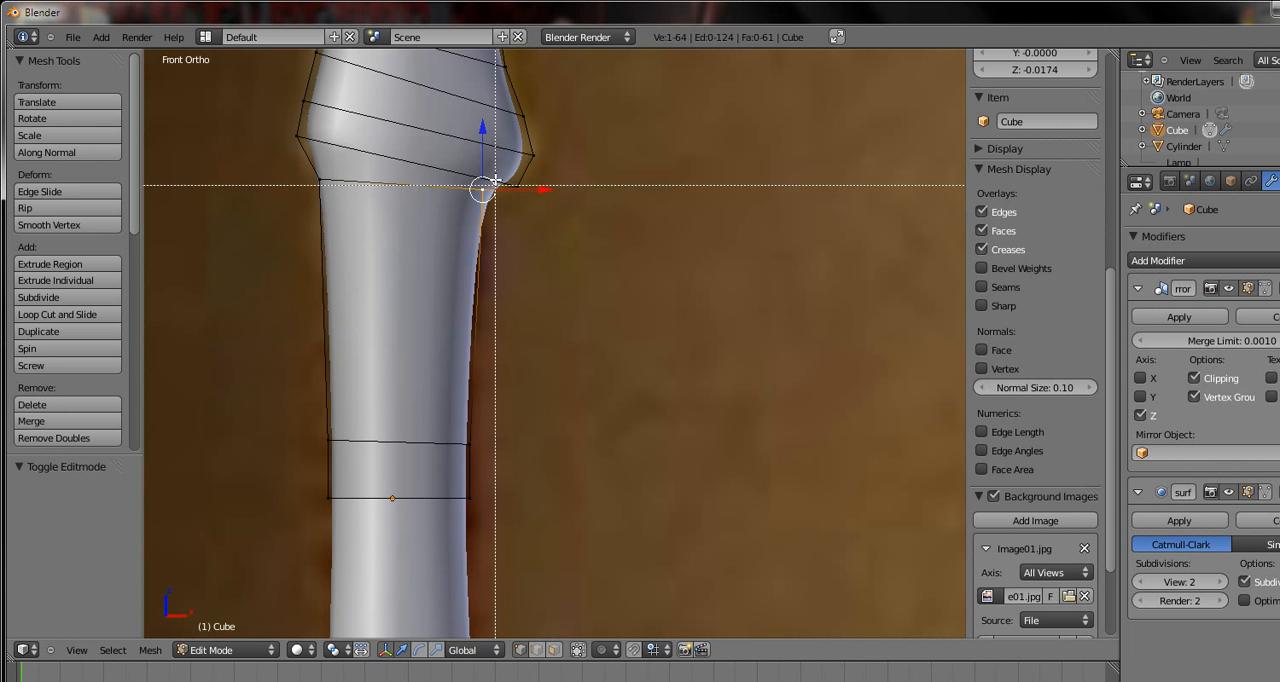
{"action": "left_click_drag", "start_coordinate": [486, 184], "coordinate": [231, 286]}
{"action": "key", "text": "b"}
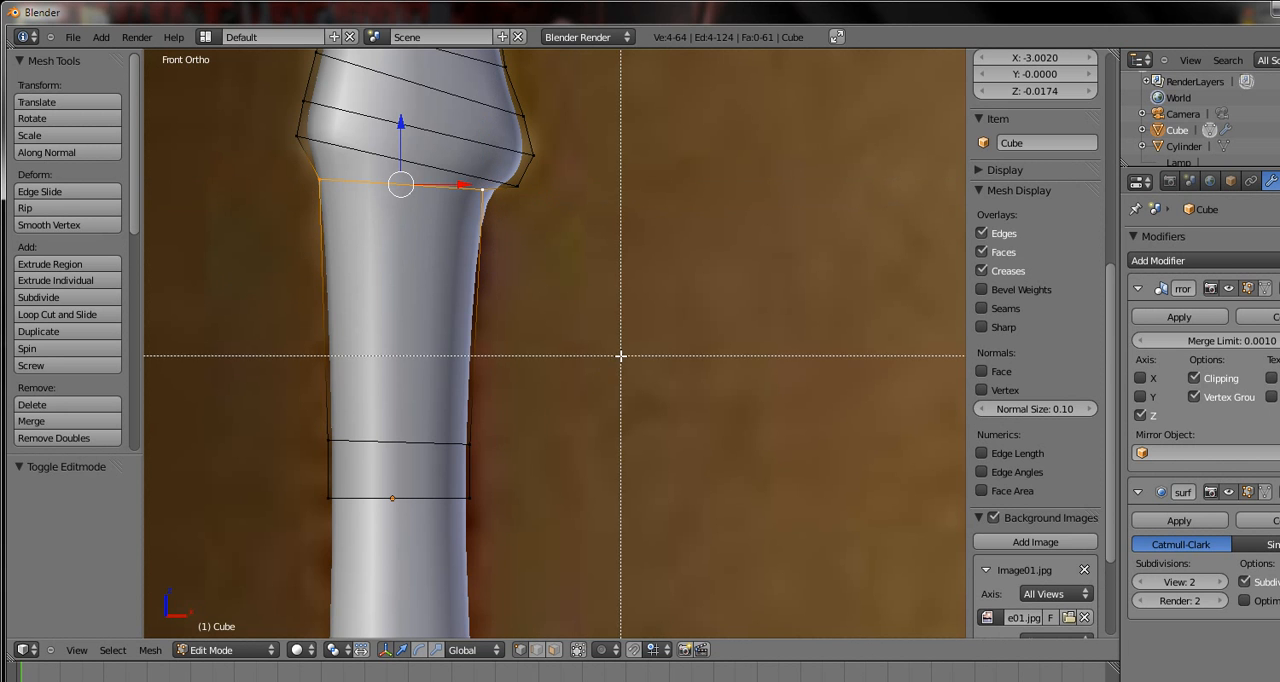
{"action": "left_click_drag", "start_coordinate": [623, 351], "coordinate": [258, 563]}
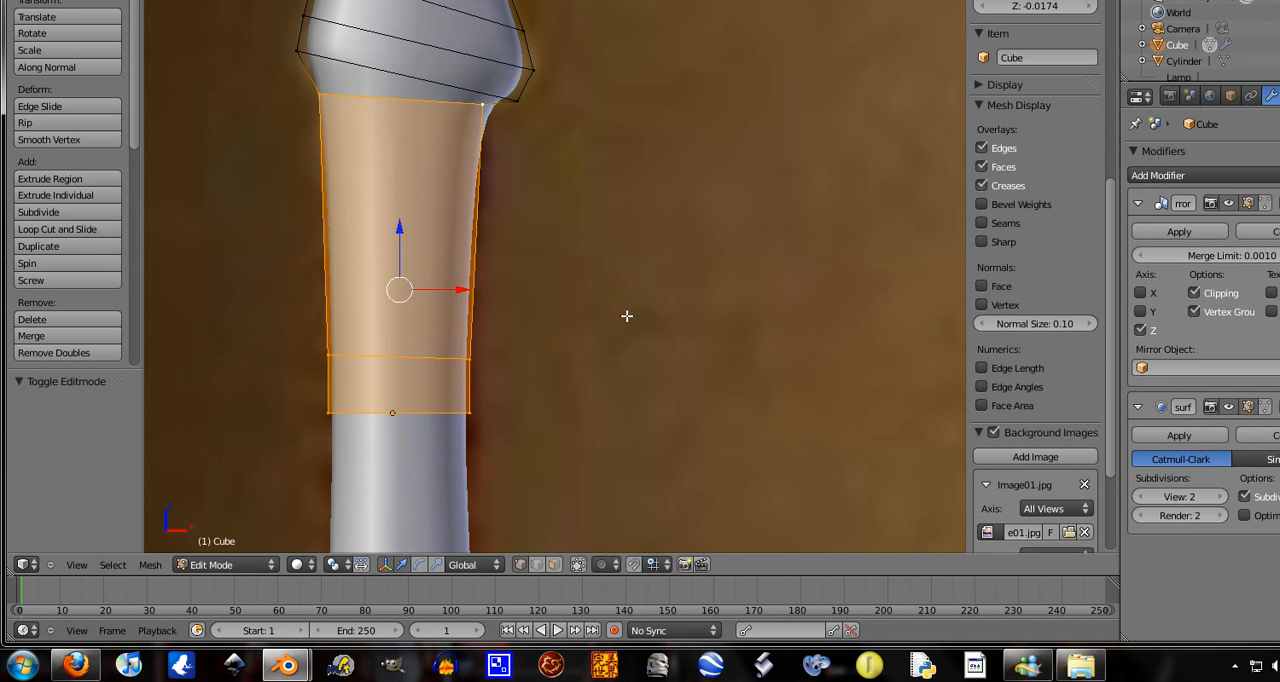
{"action": "scroll", "coordinate": [626, 316], "scroll_direction": "down", "scroll_amount": 2}
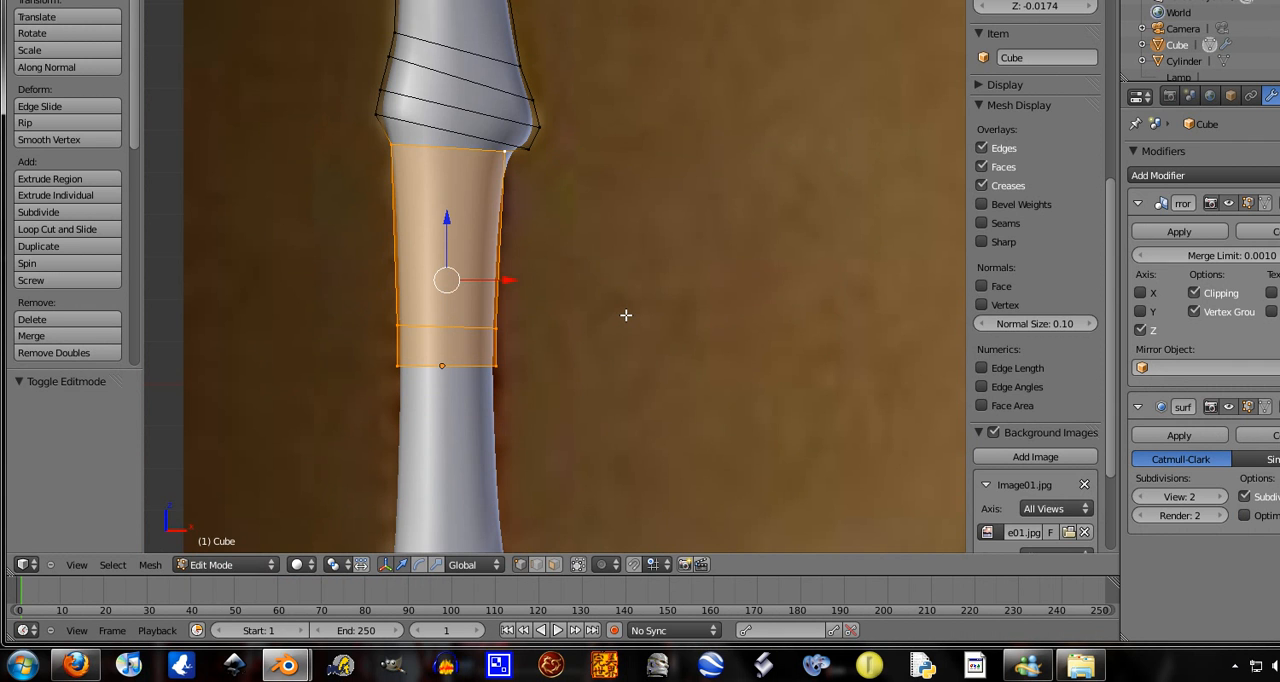
Separate the selected grip geometry into its own object using the Selection option and return to Object Mode
{"action": "key", "text": "space"}
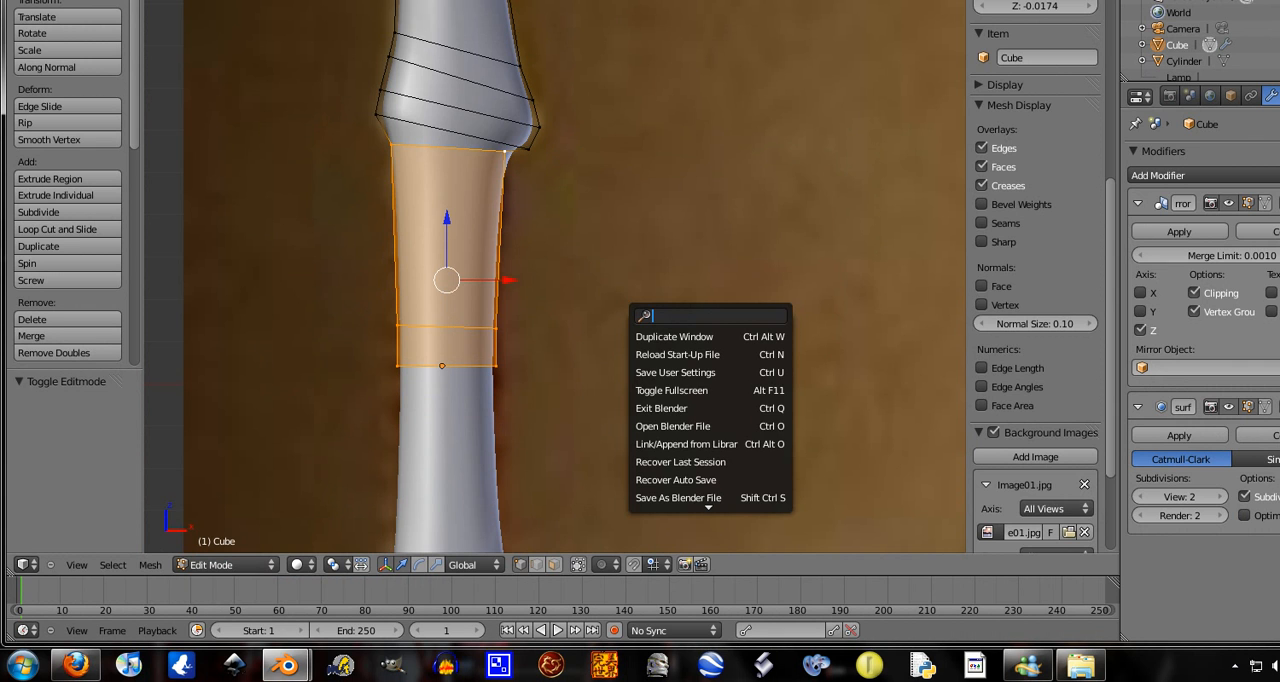
{"action": "type", "text": "sepe"}
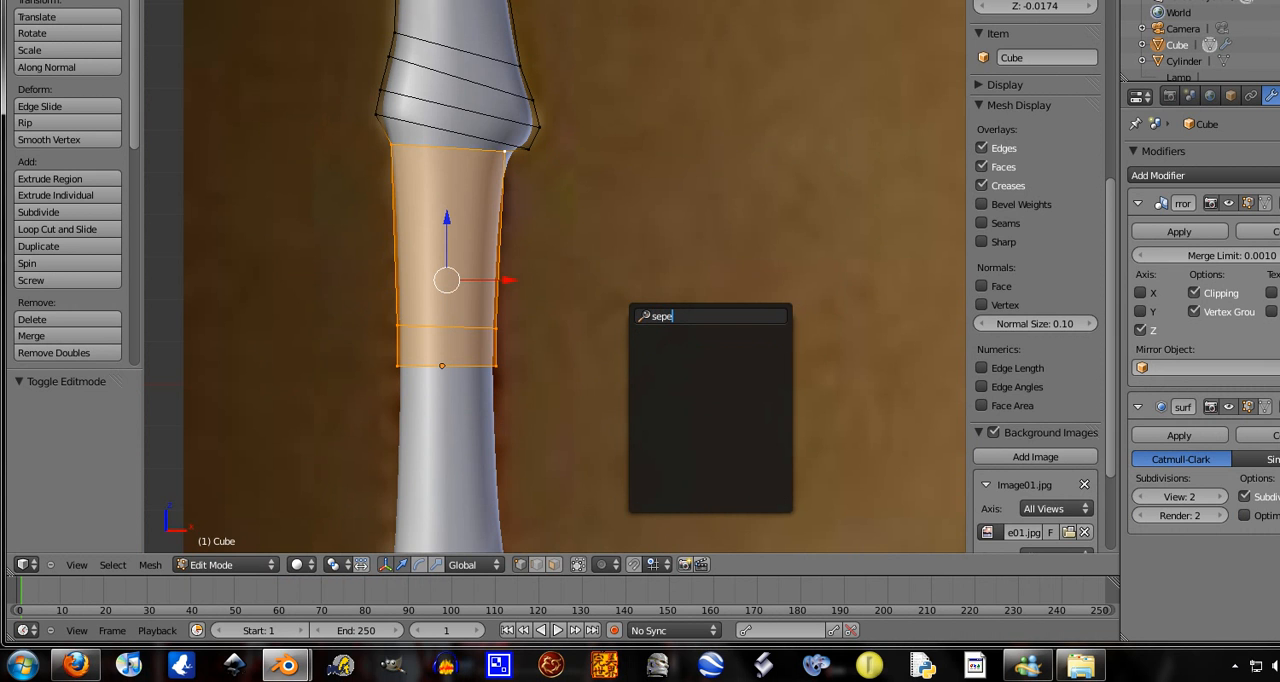
{"action": "key", "text": "BackSpace"}
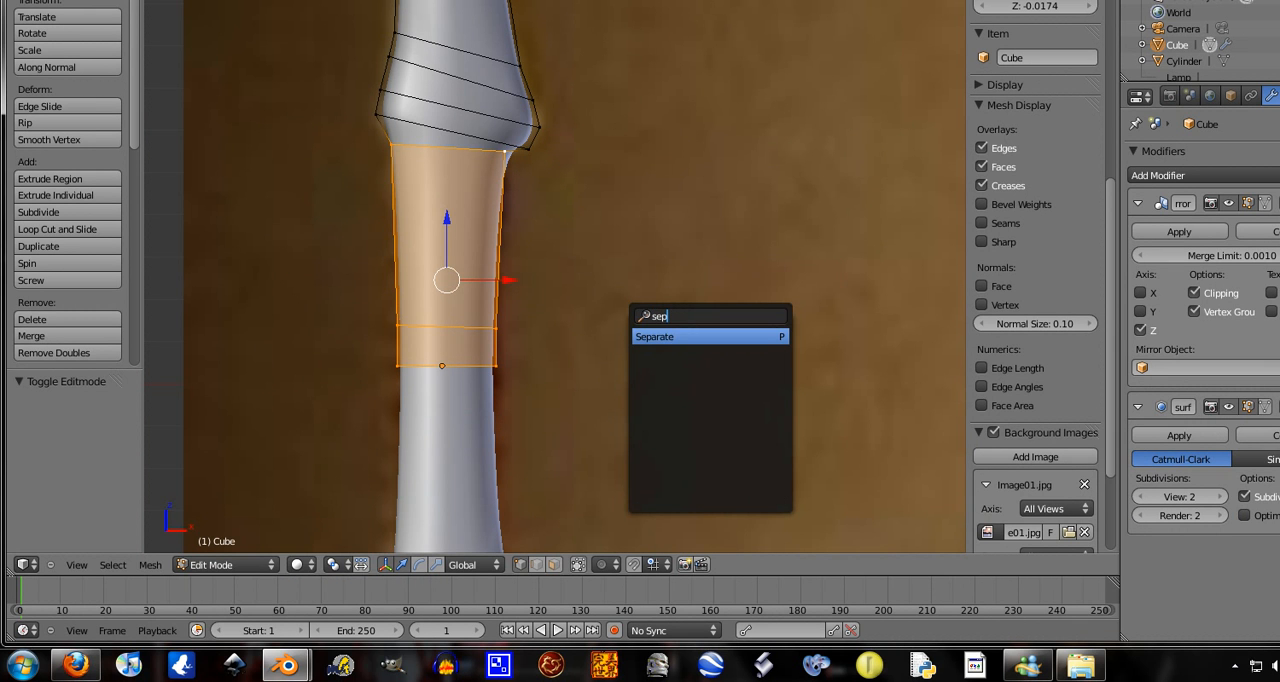
{"action": "left_click", "coordinate": [692, 336]}
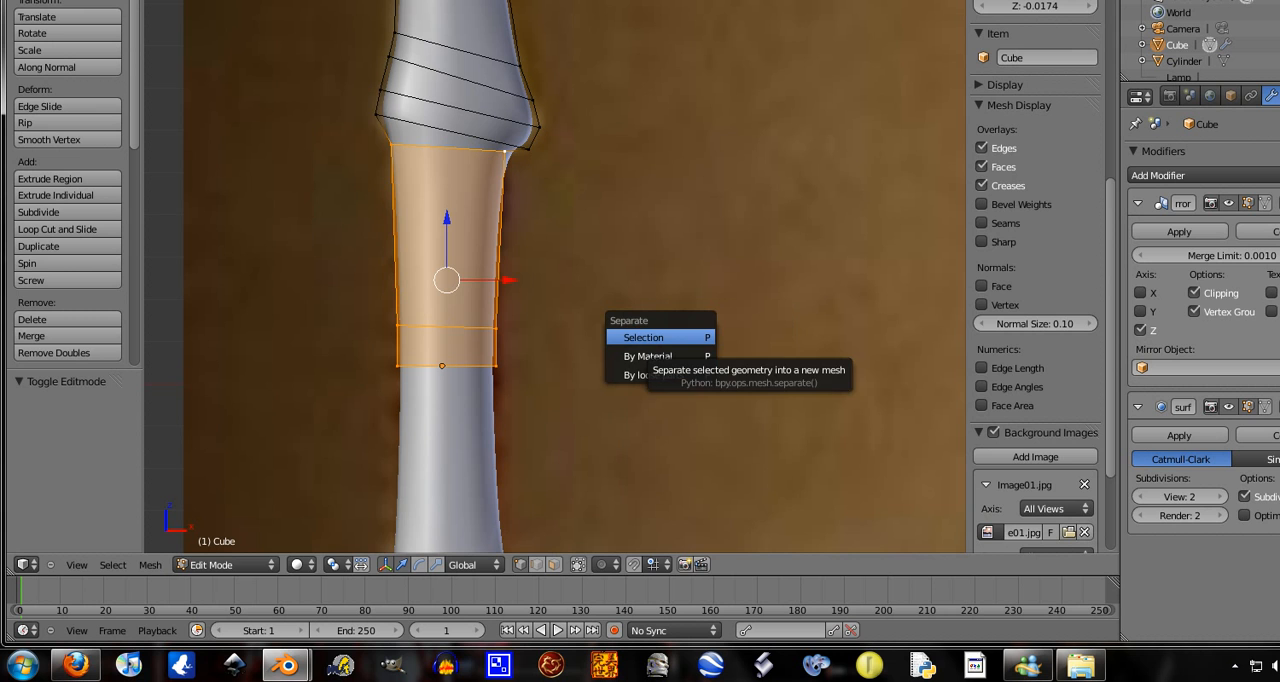
{"action": "left_click", "coordinate": [693, 337]}
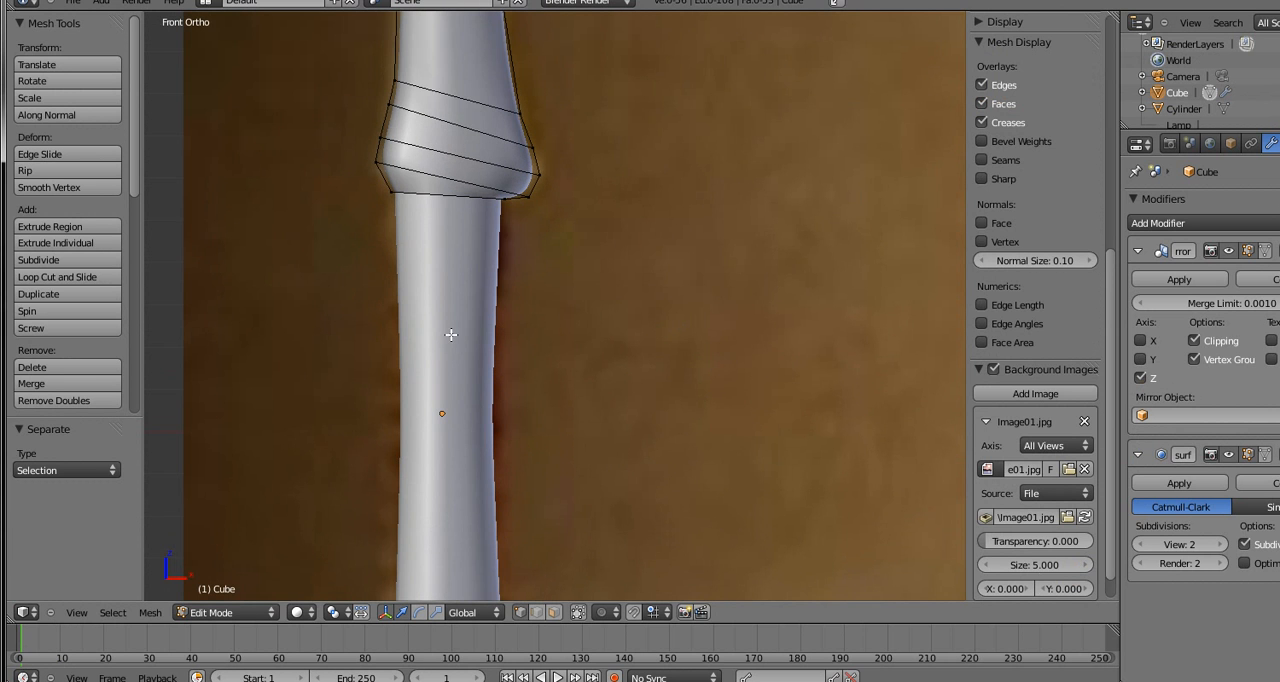
{"action": "key", "text": "Tab"}
Enter Edit Mode on the separated grip and add four evenly spaced, unslid loop cuts across its long upper section
{"action": "right_click", "coordinate": [451, 335]}
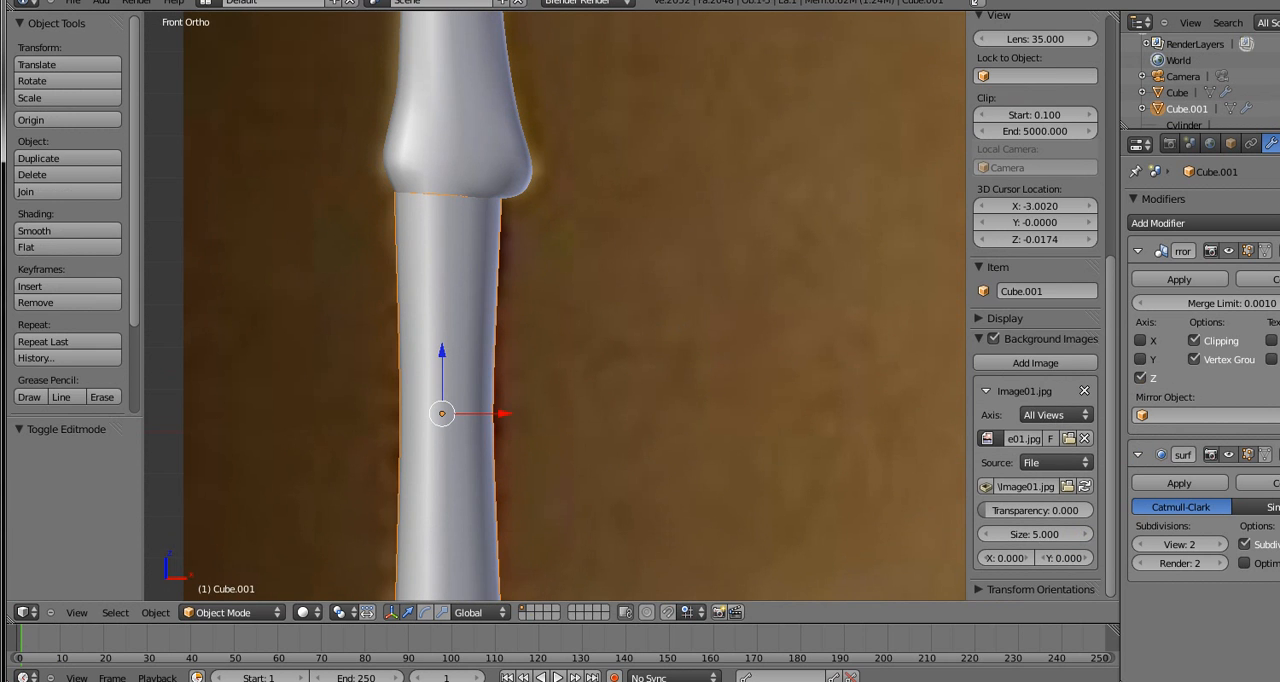
{"action": "key", "text": "Tab"}
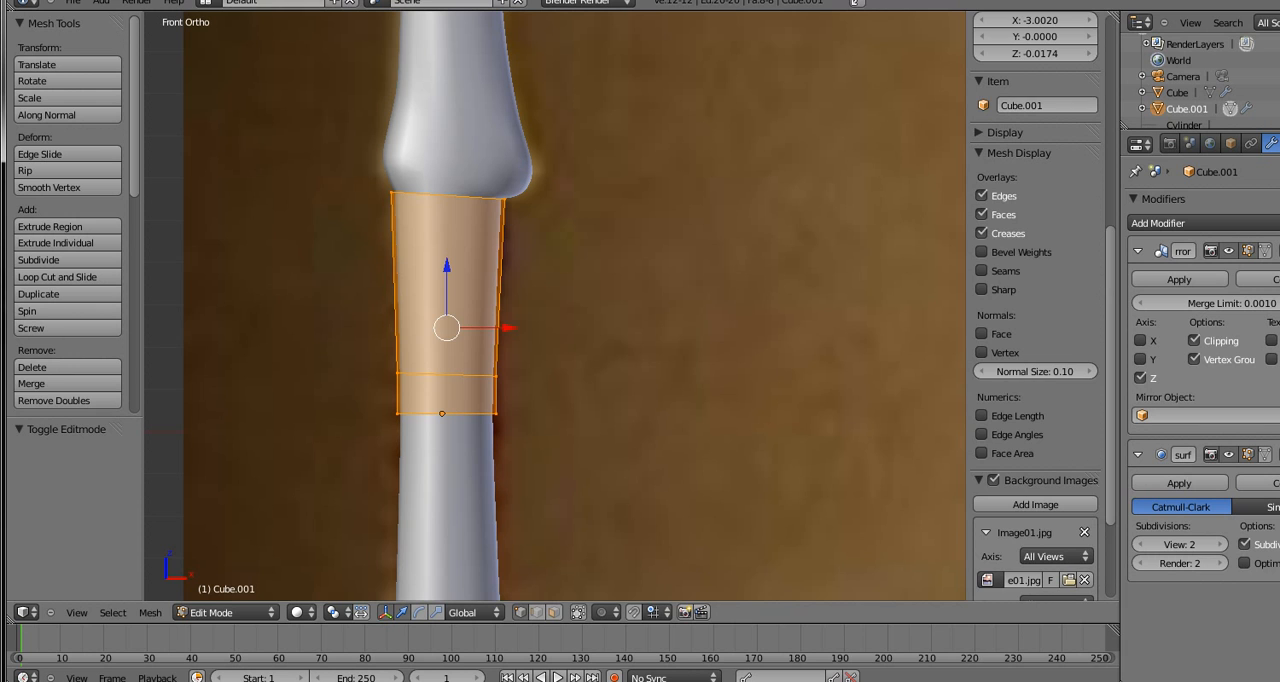
{"action": "key", "text": "a"}
{"action": "key", "text": "ctrl+r"}
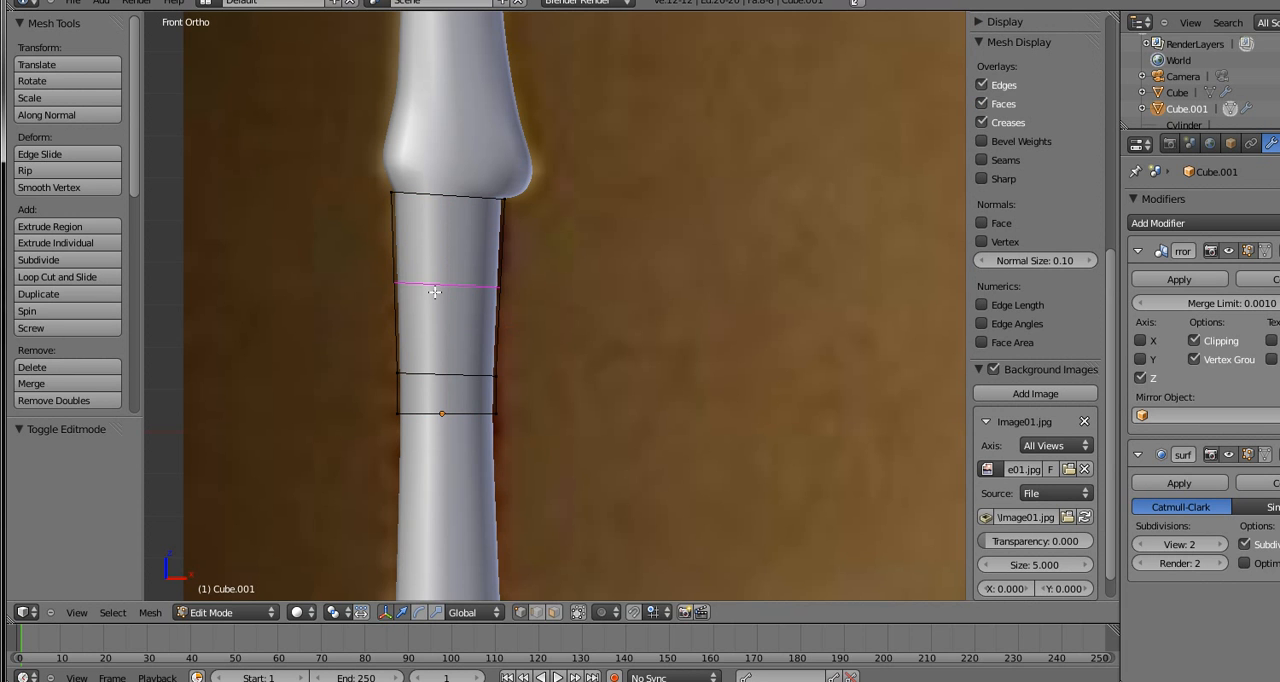
{"action": "scroll", "coordinate": [434, 291], "scroll_direction": "up", "scroll_amount": 2}
{"action": "scroll", "coordinate": [434, 291], "scroll_direction": "up", "scroll_amount": 1}
{"action": "left_click", "coordinate": [434, 291]}
{"action": "right_click", "coordinate": [434, 291]}
{"action": "scroll", "coordinate": [497, 420], "scroll_direction": "up", "scroll_amount": 4}
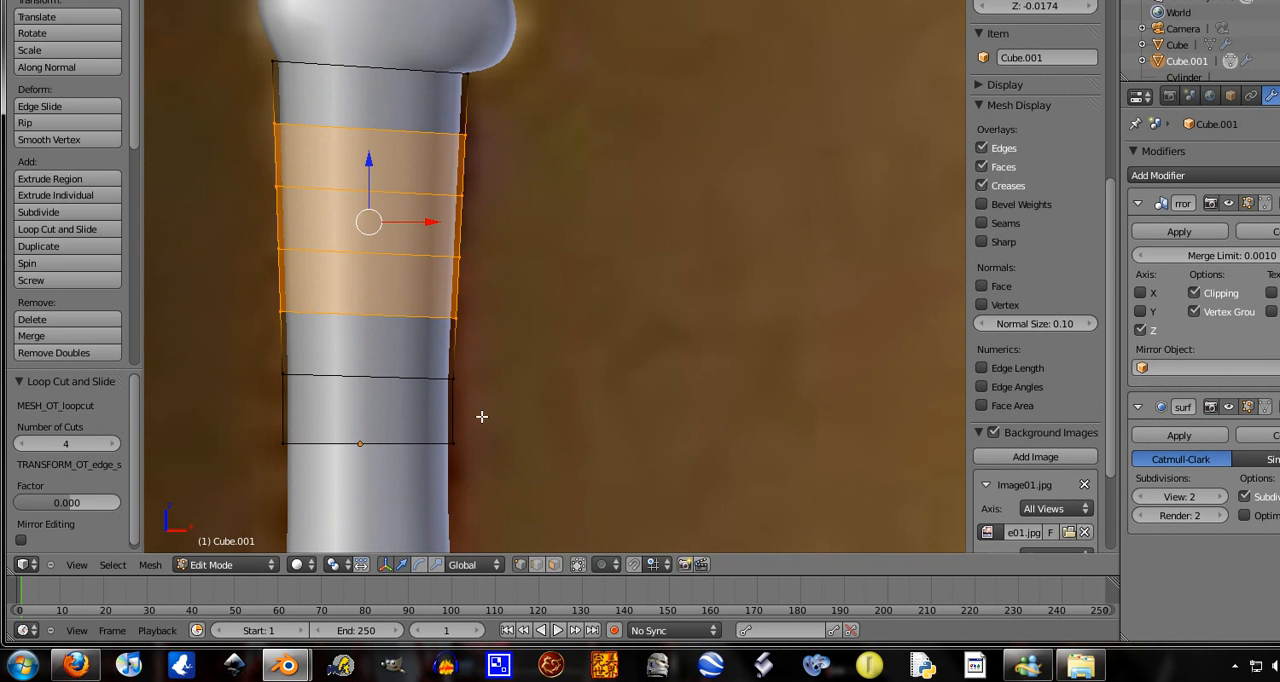
Extrude the grip band next to the mirror plane in place and scale it up by about 1.211
{"action": "right_click", "coordinate": [454, 378], "text": "alt"}
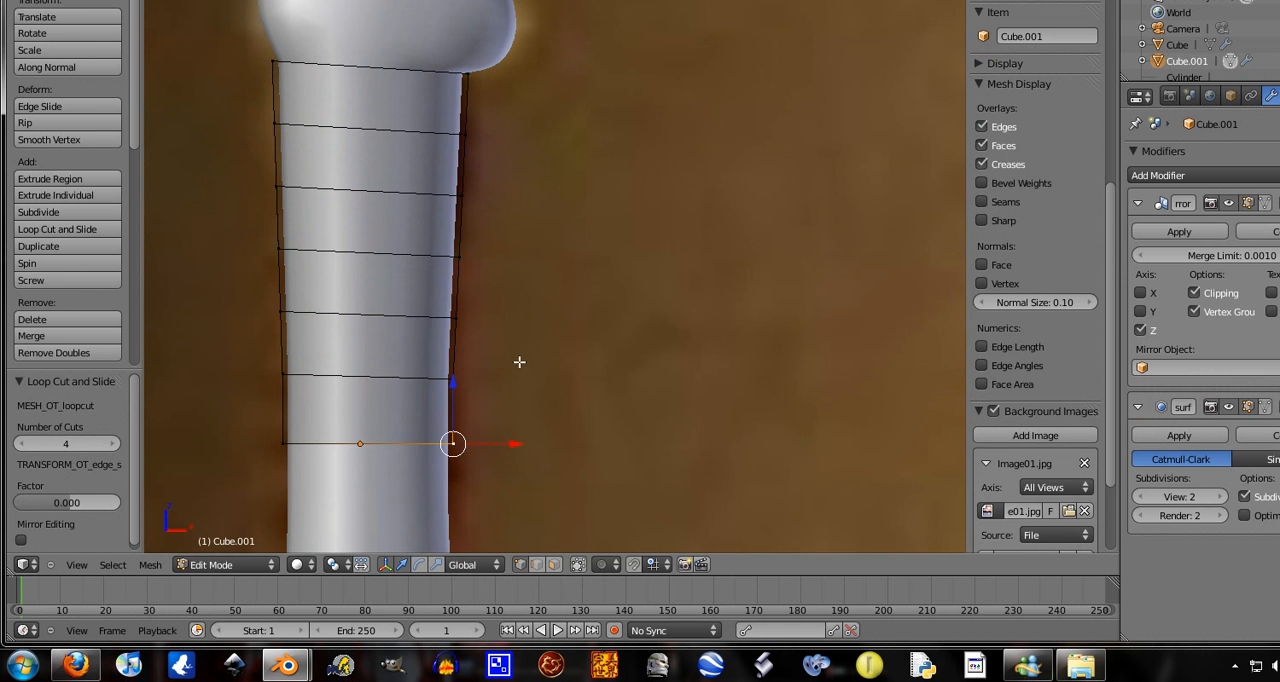
{"action": "key", "text": "b"}
{"action": "left_click_drag", "start_coordinate": [537, 354], "coordinate": [368, 466]}
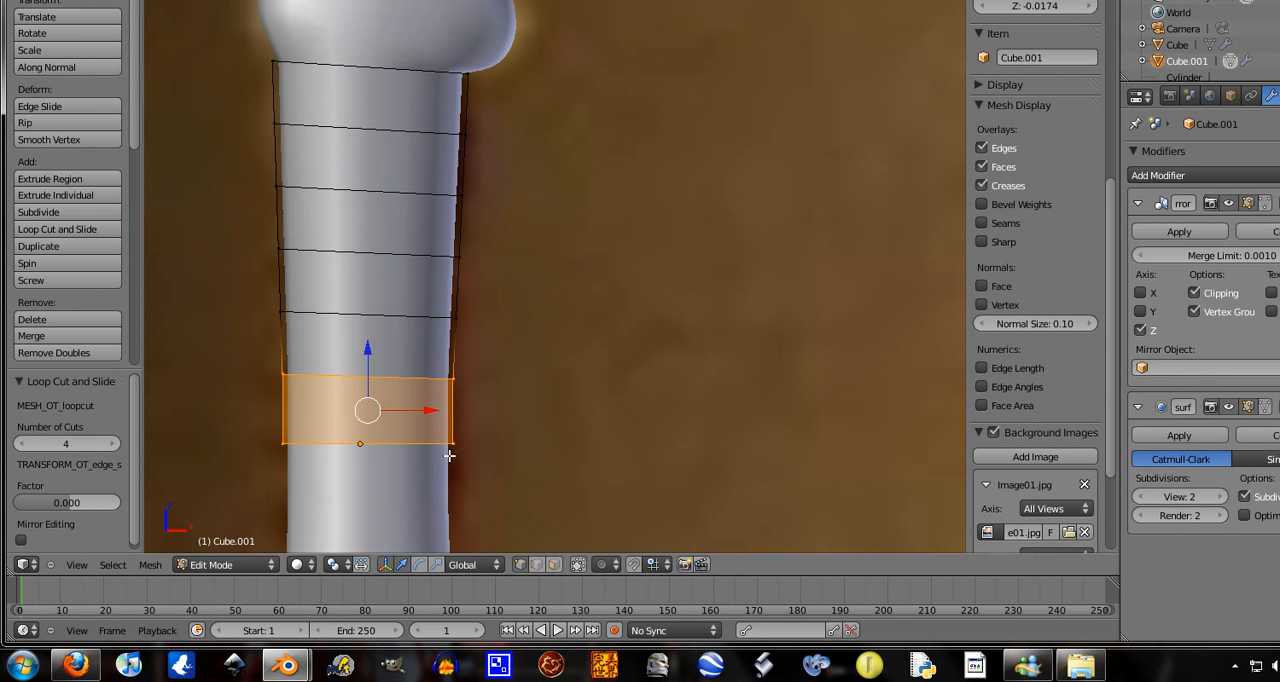
{"action": "scroll", "coordinate": [677, 392], "scroll_direction": "down", "scroll_amount": 1}
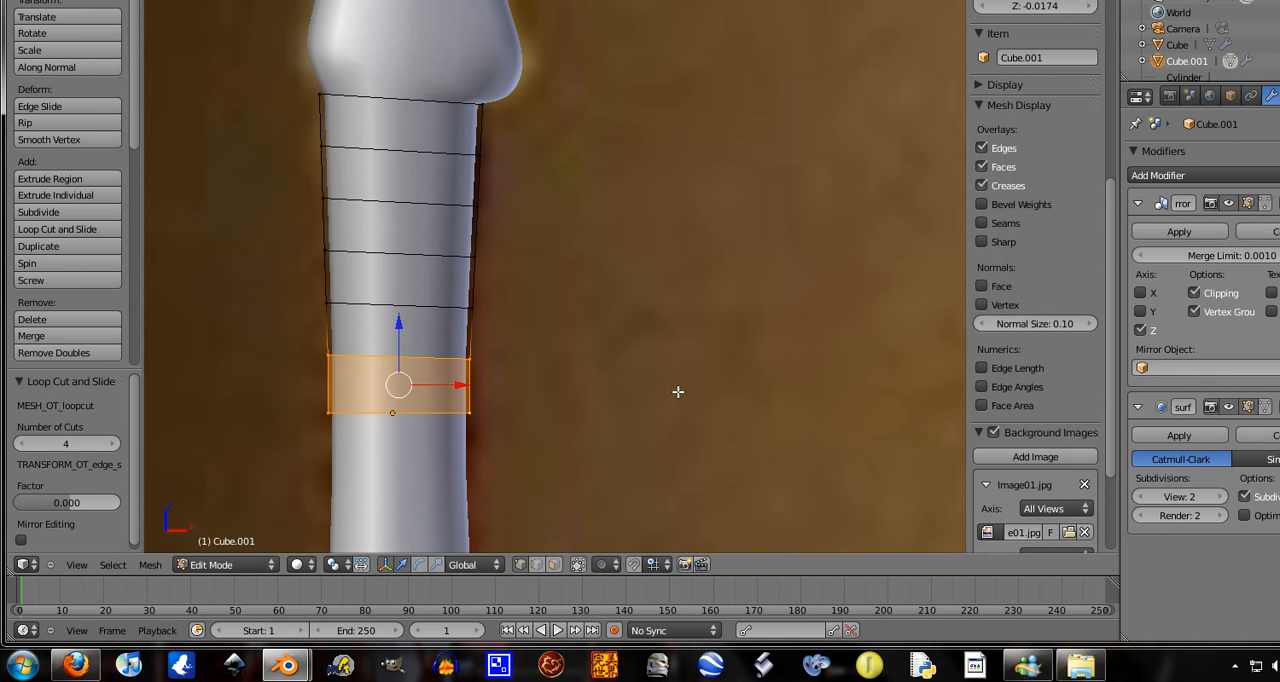
{"action": "key", "text": "e"}
{"action": "right_click", "coordinate": [677, 392]}
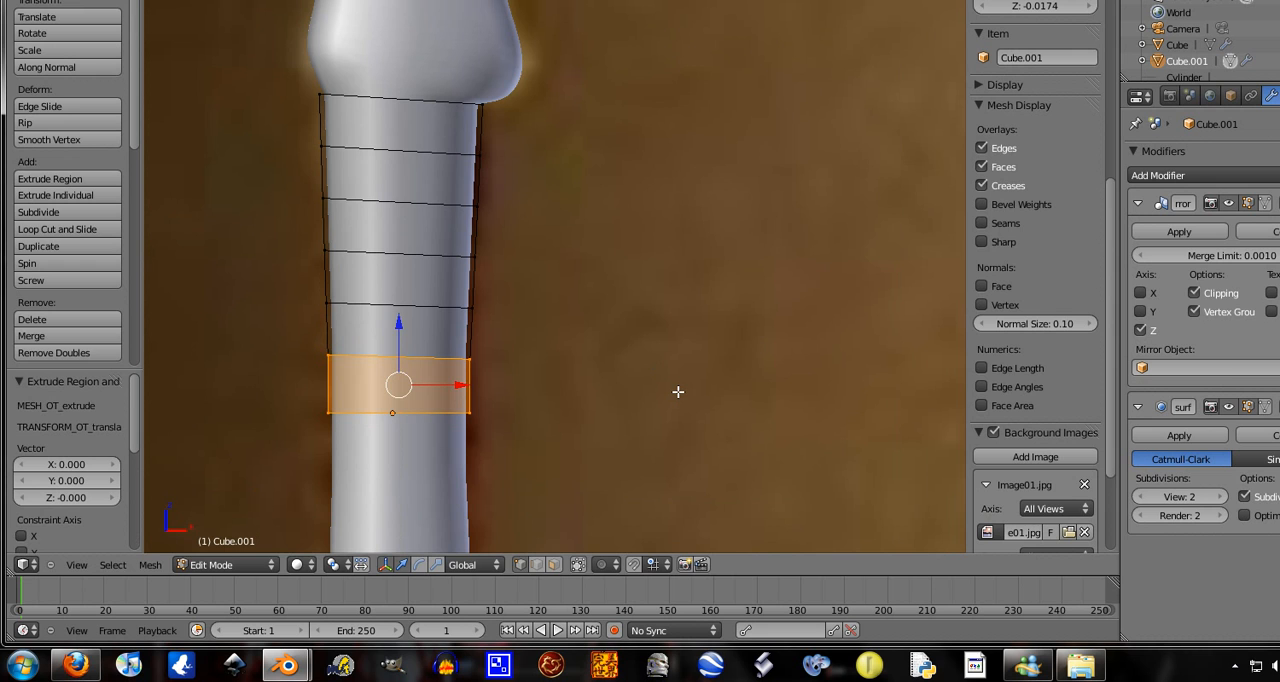
{"action": "key", "text": "s"}
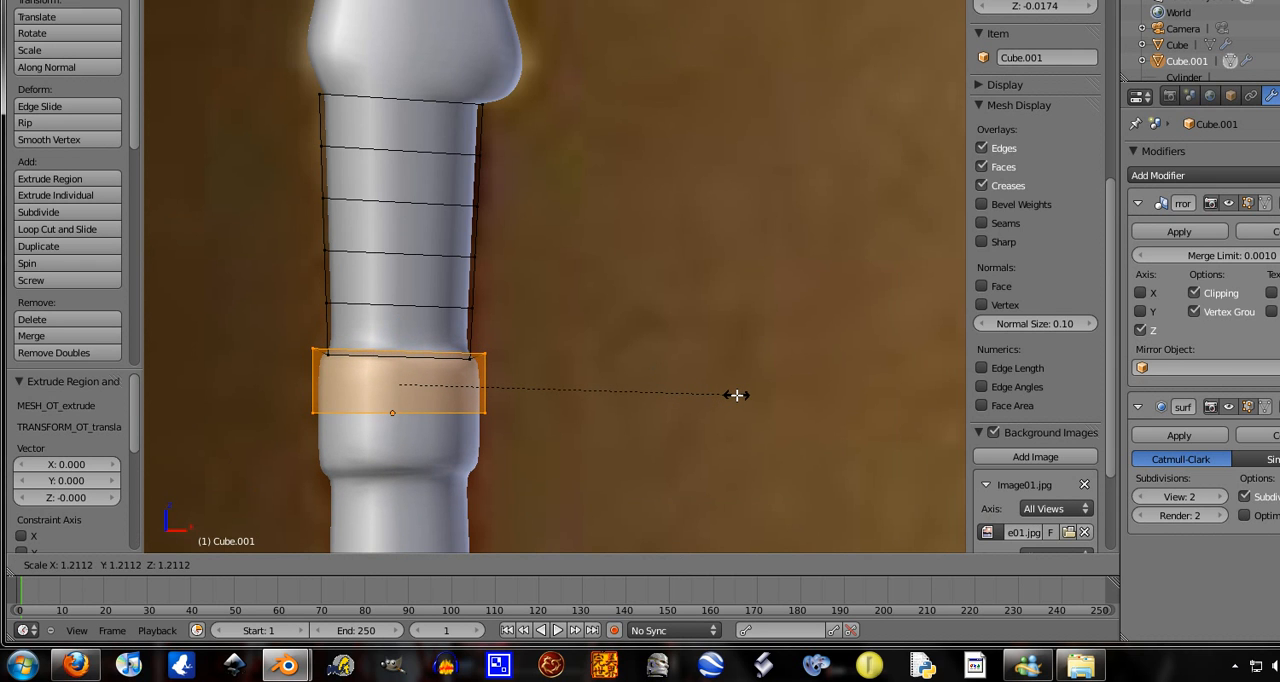
{"action": "left_click", "coordinate": [737, 395]}
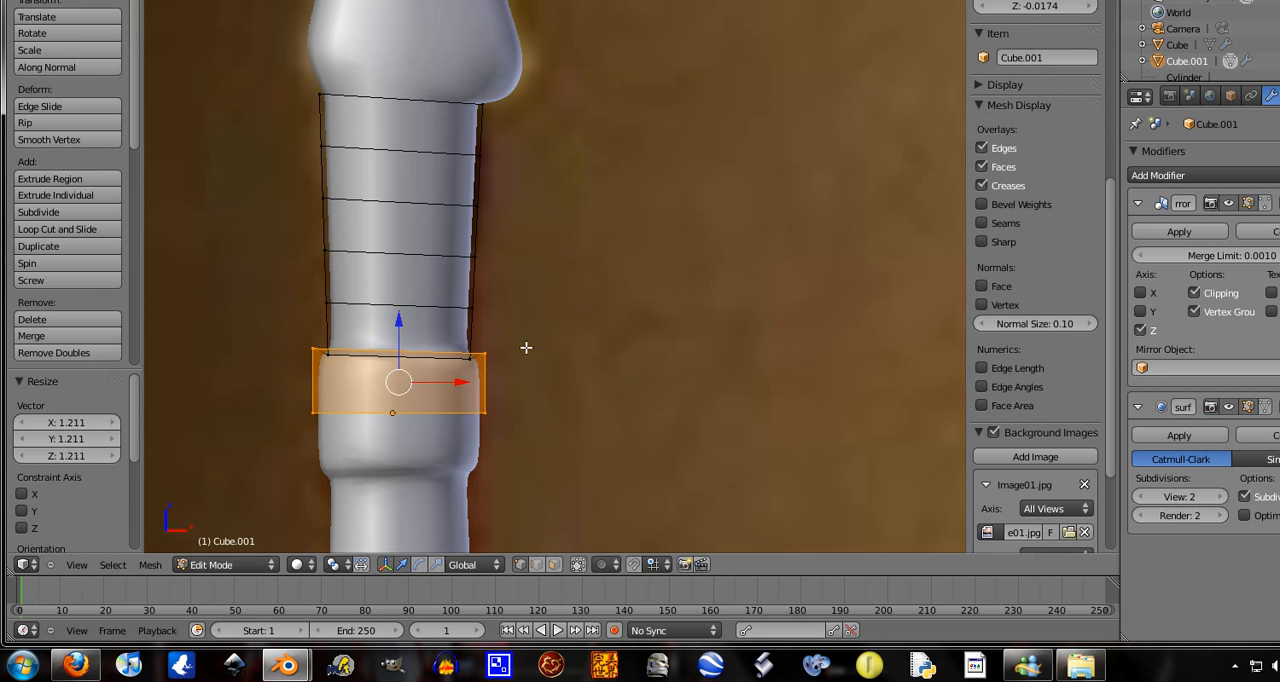
Extrude the band between the two lowest new loop cuts in place and scale it up by about 1.245
{"action": "right_click", "coordinate": [473, 309]}
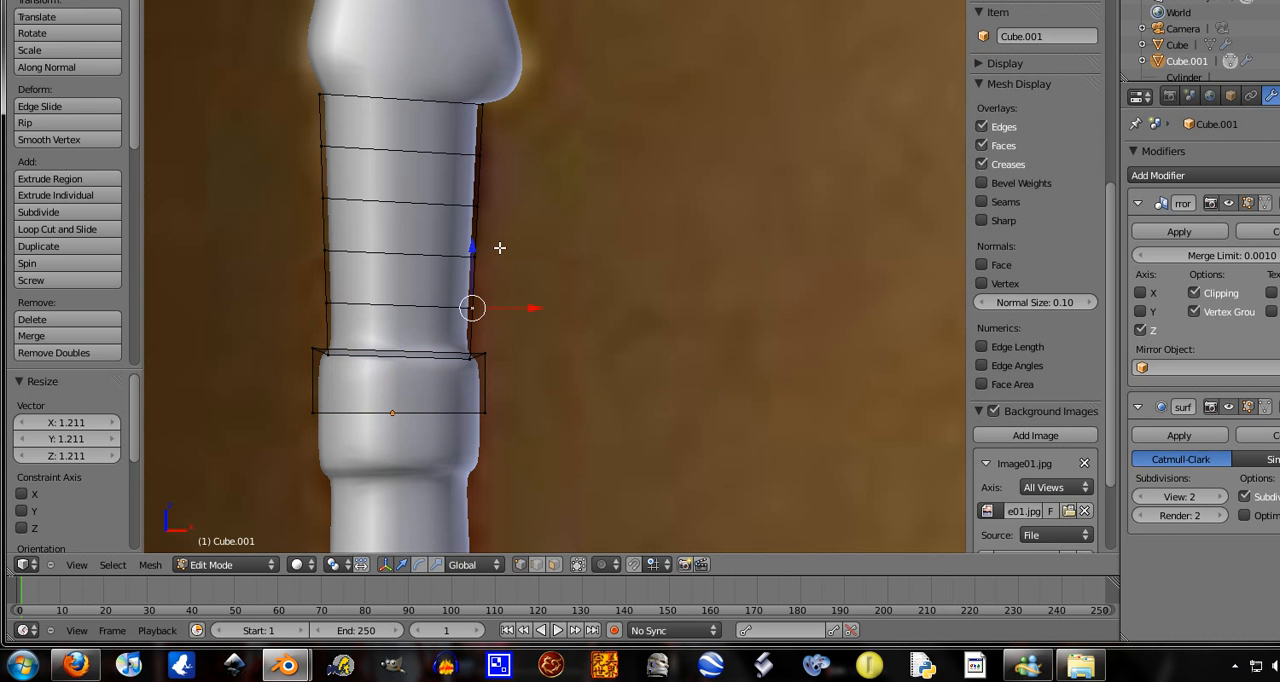
{"action": "right_click", "coordinate": [473, 262], "text": "alt"}
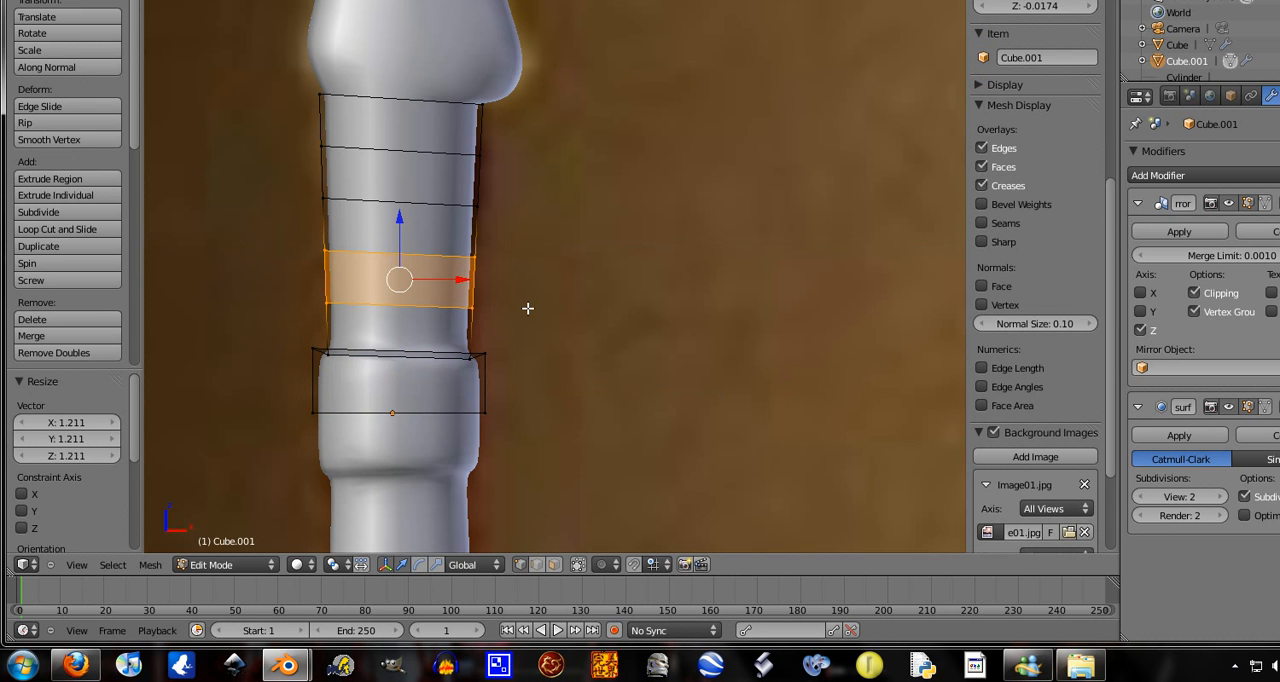
{"action": "key", "text": "e"}
{"action": "right_click", "coordinate": [529, 308]}
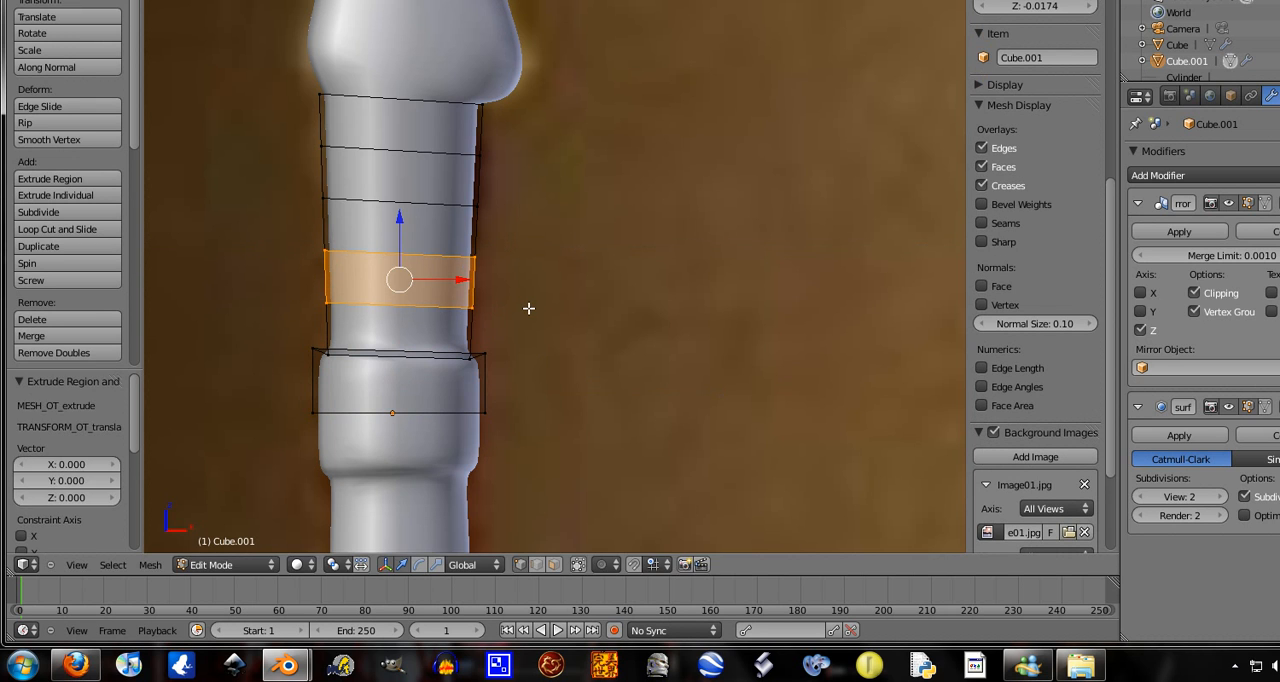
{"action": "key", "text": "s"}
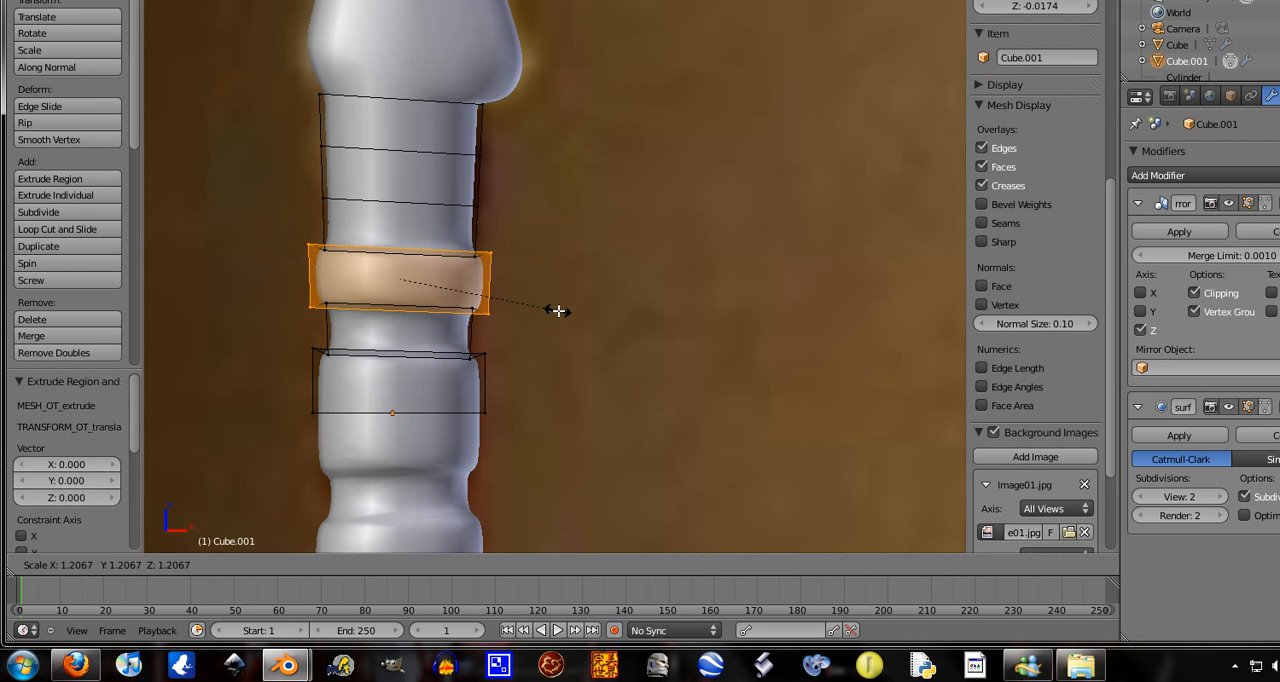
{"action": "left_click", "coordinate": [560, 310]}
Extrude the band between the two uppermost new loop cuts in place, scale it up by about 1.183, and return to Object Mode
{"action": "right_click", "coordinate": [475, 190], "text": "alt"}
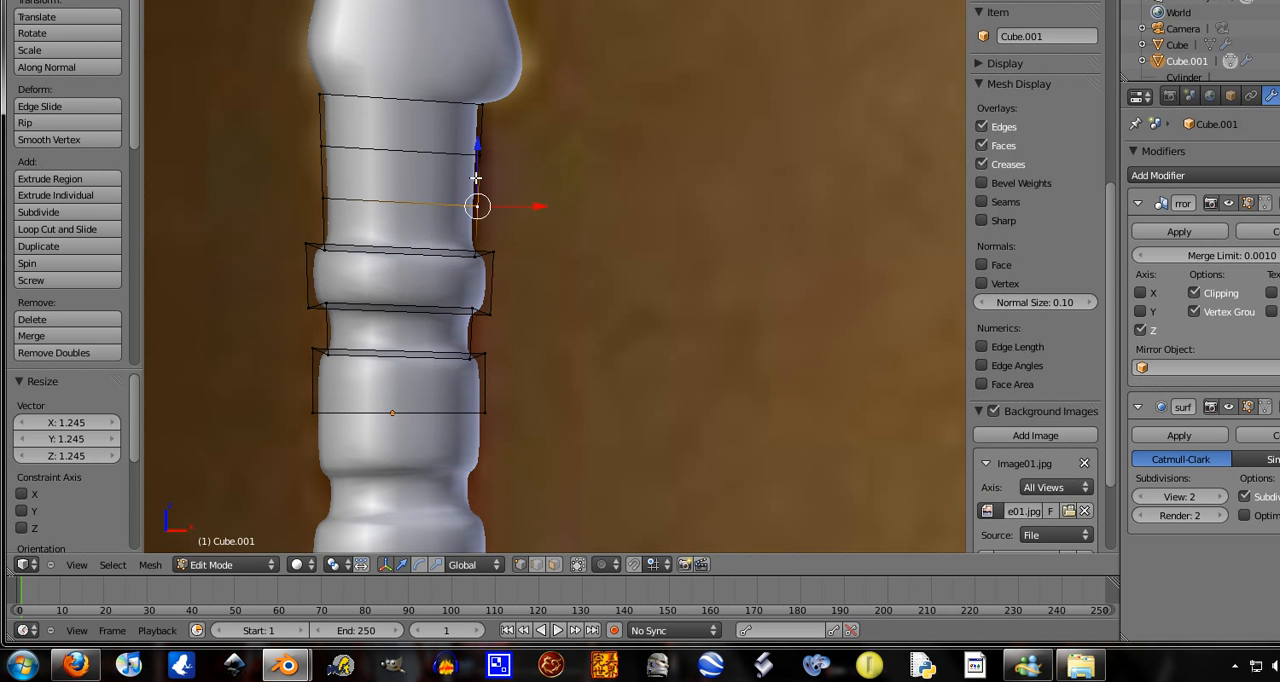
{"action": "key", "text": "b"}
{"action": "left_click_drag", "start_coordinate": [514, 163], "coordinate": [263, 284]}
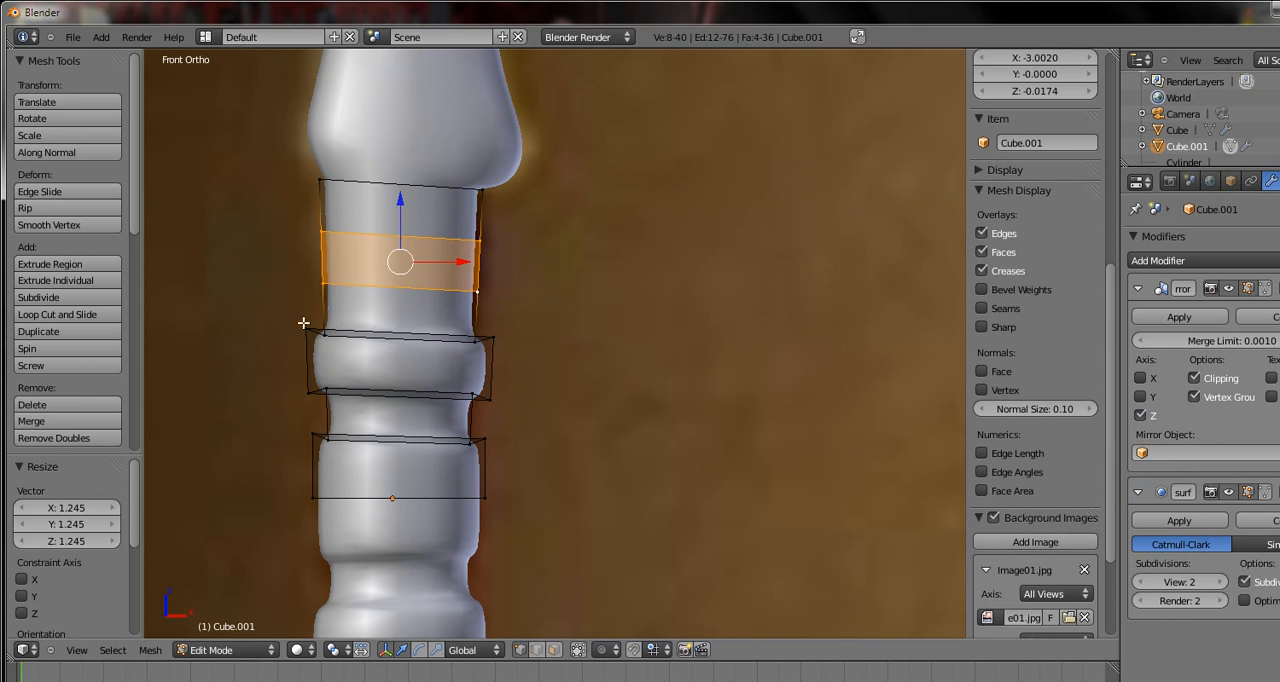
{"action": "key", "text": "e"}
{"action": "right_click", "coordinate": [638, 338]}
{"action": "key", "text": "s"}
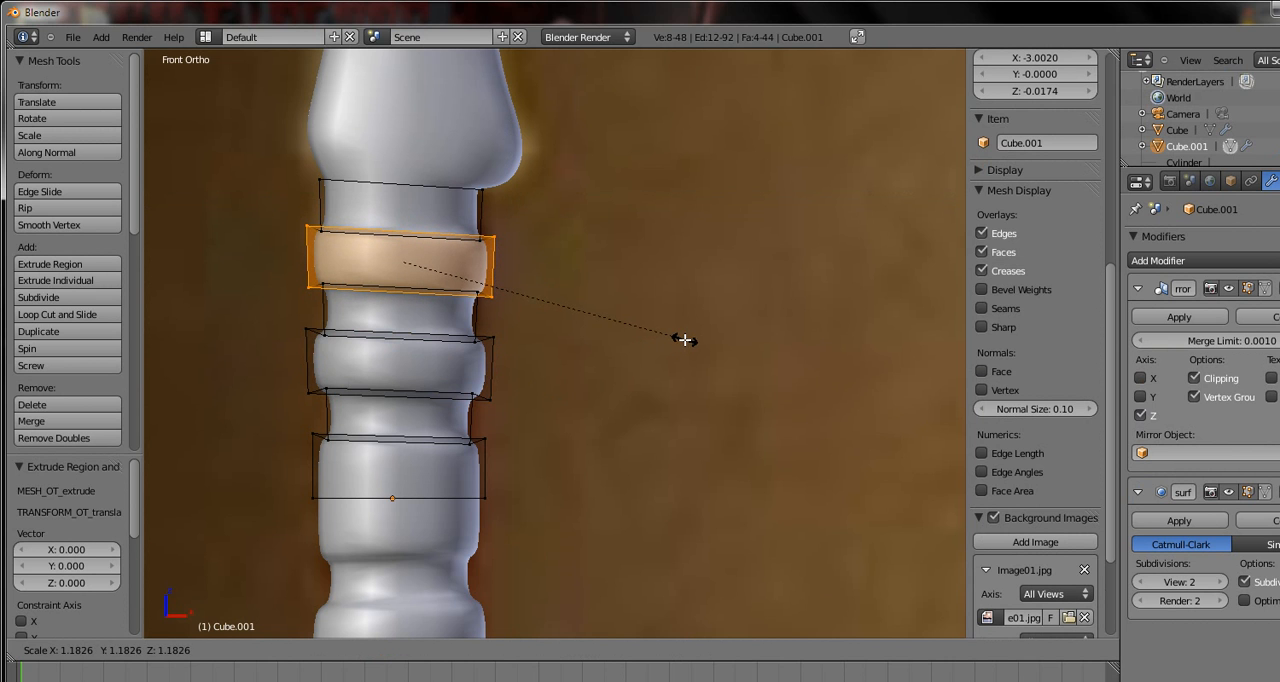
{"action": "left_click", "coordinate": [681, 341]}
{"action": "scroll", "coordinate": [476, 289], "scroll_direction": "down", "scroll_amount": 3}
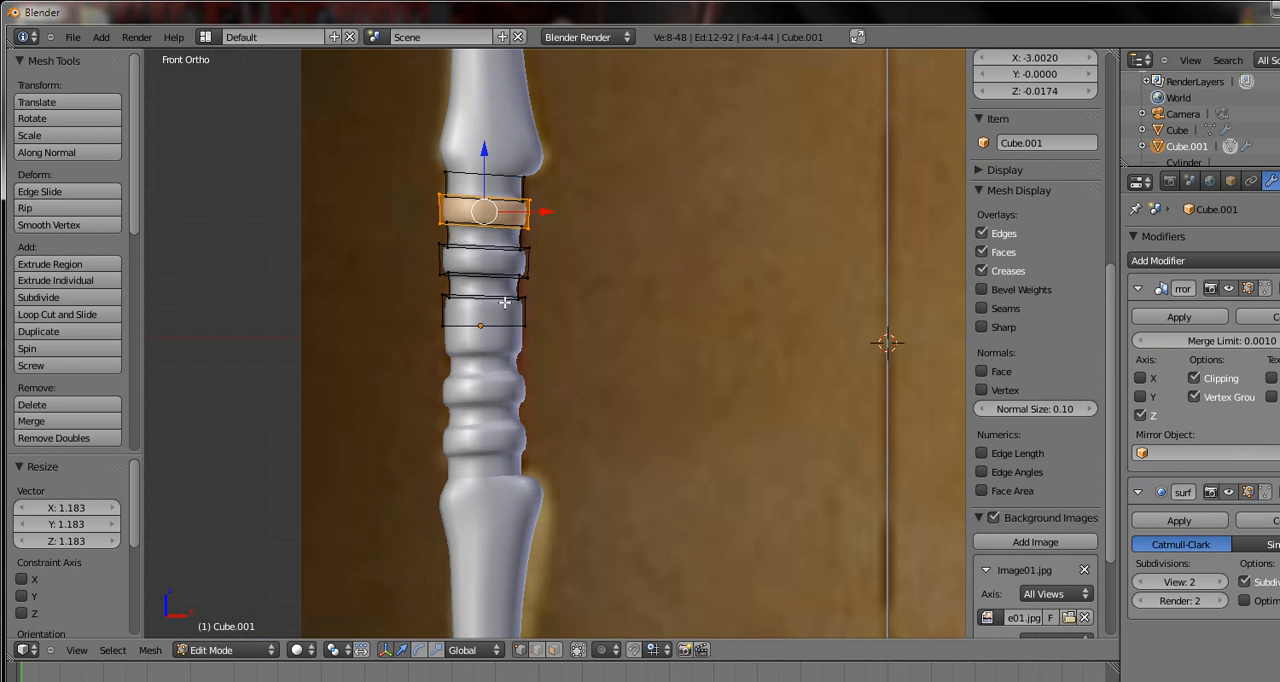
{"action": "middle_click_drag", "start_coordinate": [505, 302], "coordinate": [482, 387], "text": "shift"}
{"action": "key", "text": "Tab"}
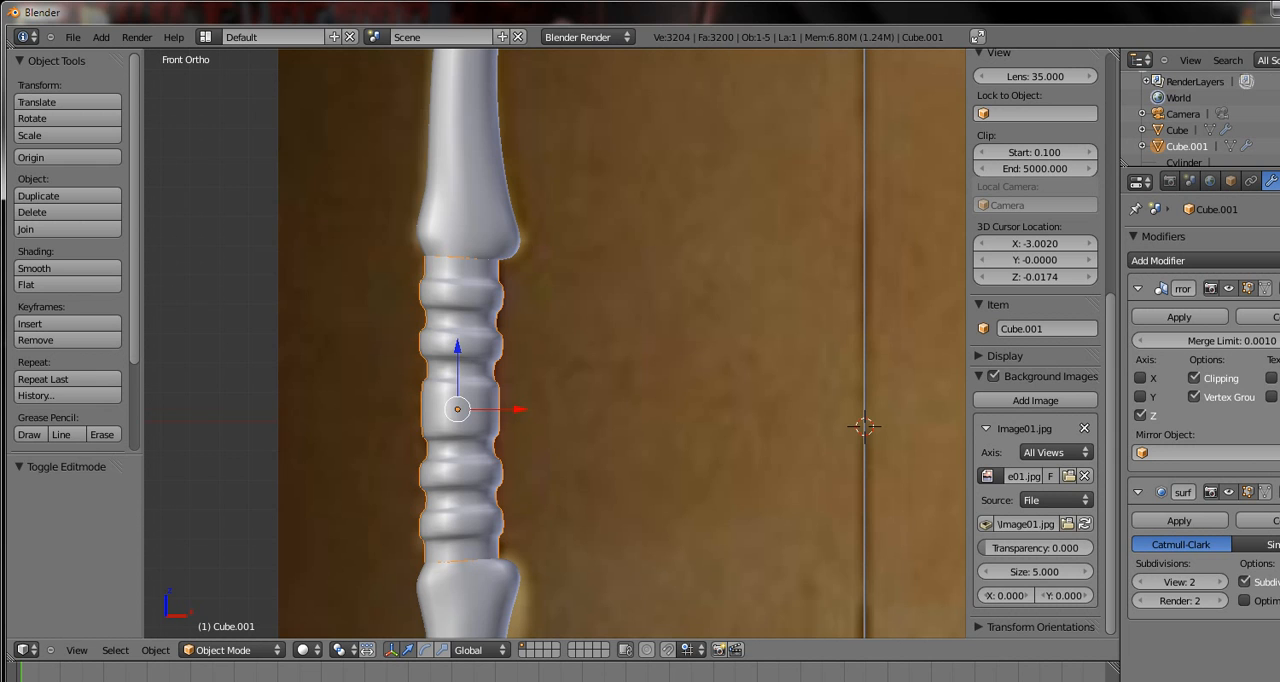
Inspect the ridged grip up close and together with the whole bow over the reference image
{"action": "scroll", "coordinate": [537, 306], "scroll_direction": "down", "scroll_amount": 1}
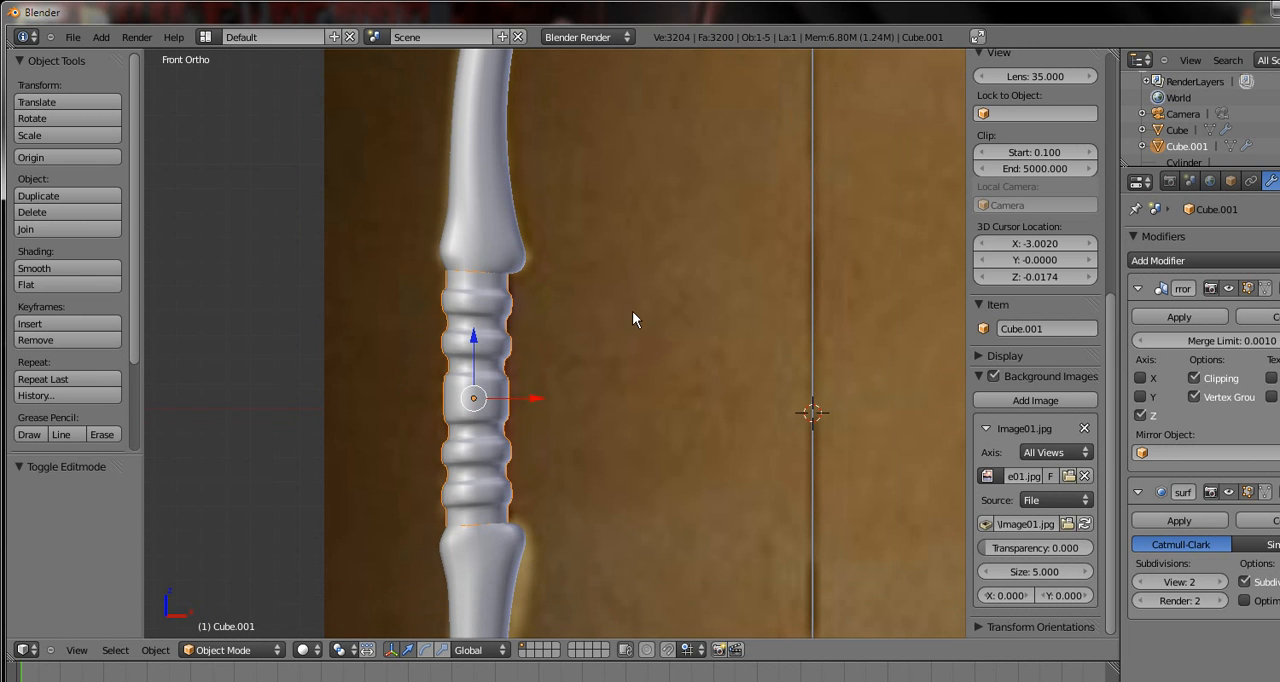
{"action": "scroll", "coordinate": [632, 319], "scroll_direction": "down", "scroll_amount": 1}
{"action": "scroll", "coordinate": [632, 319], "scroll_direction": "up", "scroll_amount": 2}
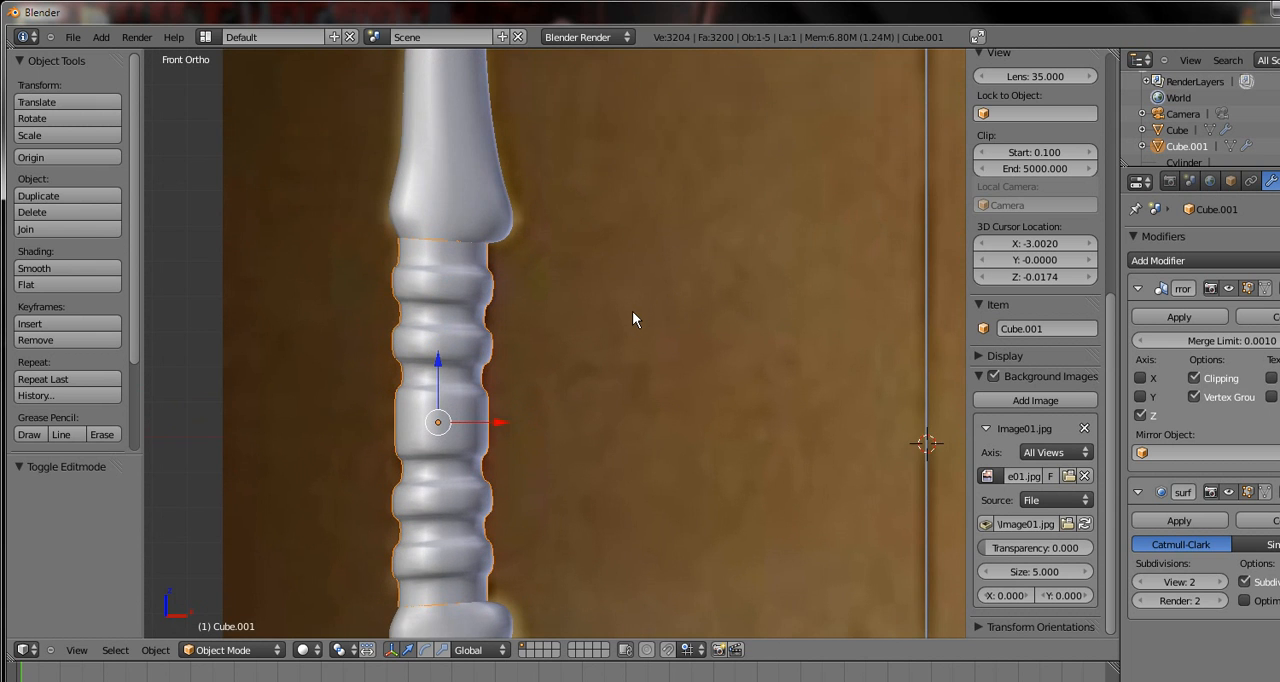
{"action": "scroll", "coordinate": [632, 319], "scroll_direction": "down", "scroll_amount": 1}
{"action": "right_click", "coordinate": [520, 241]}
{"action": "scroll", "coordinate": [578, 244], "scroll_direction": "down", "scroll_amount": 3}
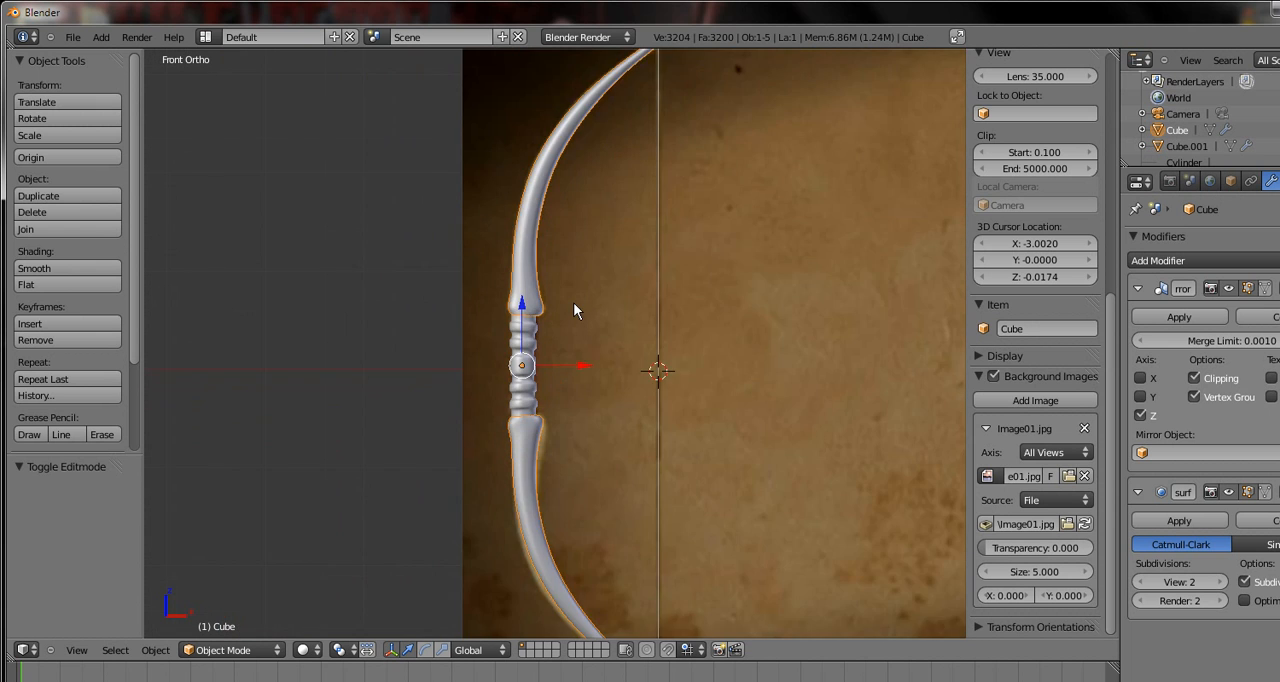
{"action": "scroll", "coordinate": [573, 303], "scroll_direction": "up", "scroll_amount": 4}
{"action": "middle_click_drag", "start_coordinate": [573, 304], "coordinate": [523, 442], "text": "shift"}
Set the diffuse colour of the grip's material to red and make that material a single-user copy
{"action": "right_click", "coordinate": [463, 491]}
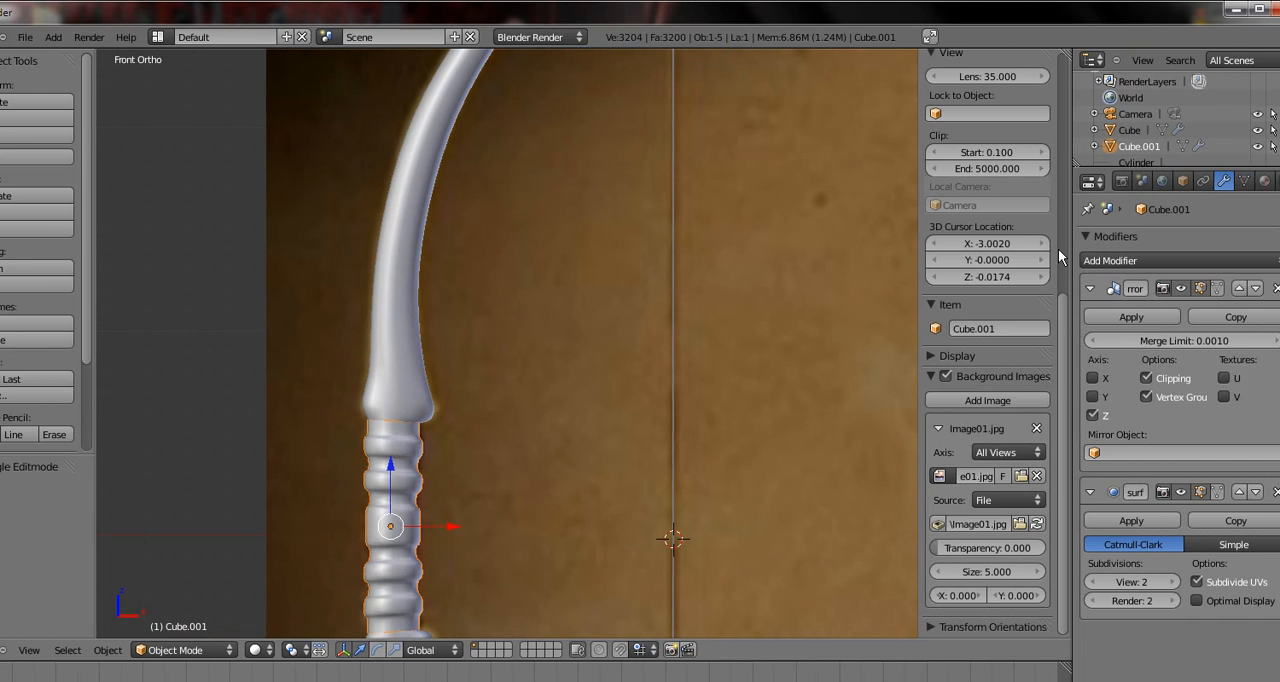
{"action": "left_click", "coordinate": [1264, 180]}
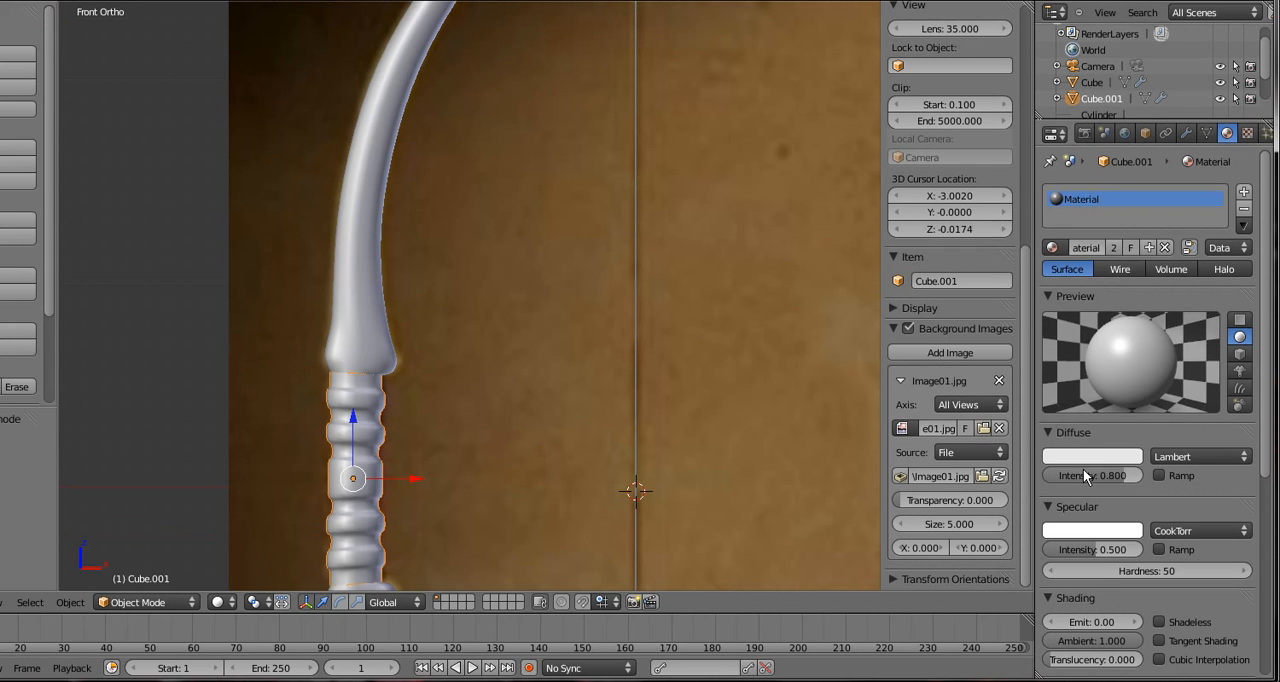
{"action": "left_click", "coordinate": [1099, 508]}
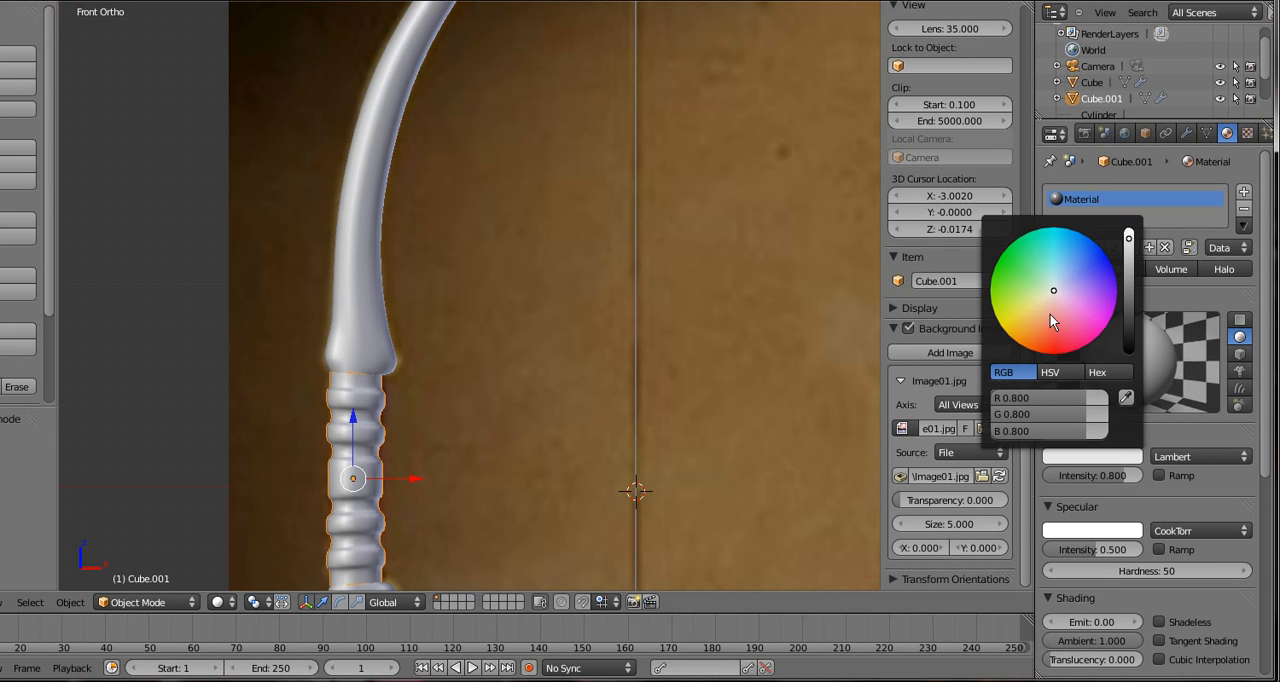
{"action": "left_click_drag", "start_coordinate": [1034, 398], "coordinate": [972, 416]}
{"action": "left_click_drag", "start_coordinate": [1076, 431], "coordinate": [969, 431]}
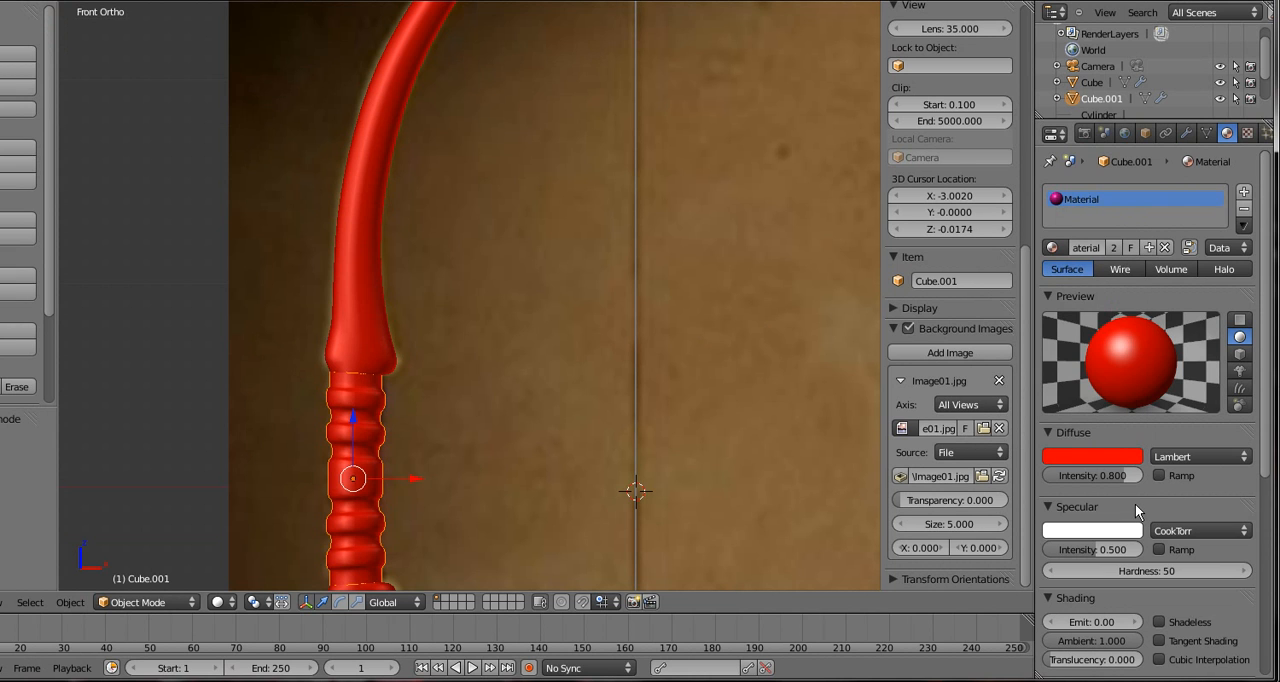
{"action": "left_click", "coordinate": [1113, 247]}
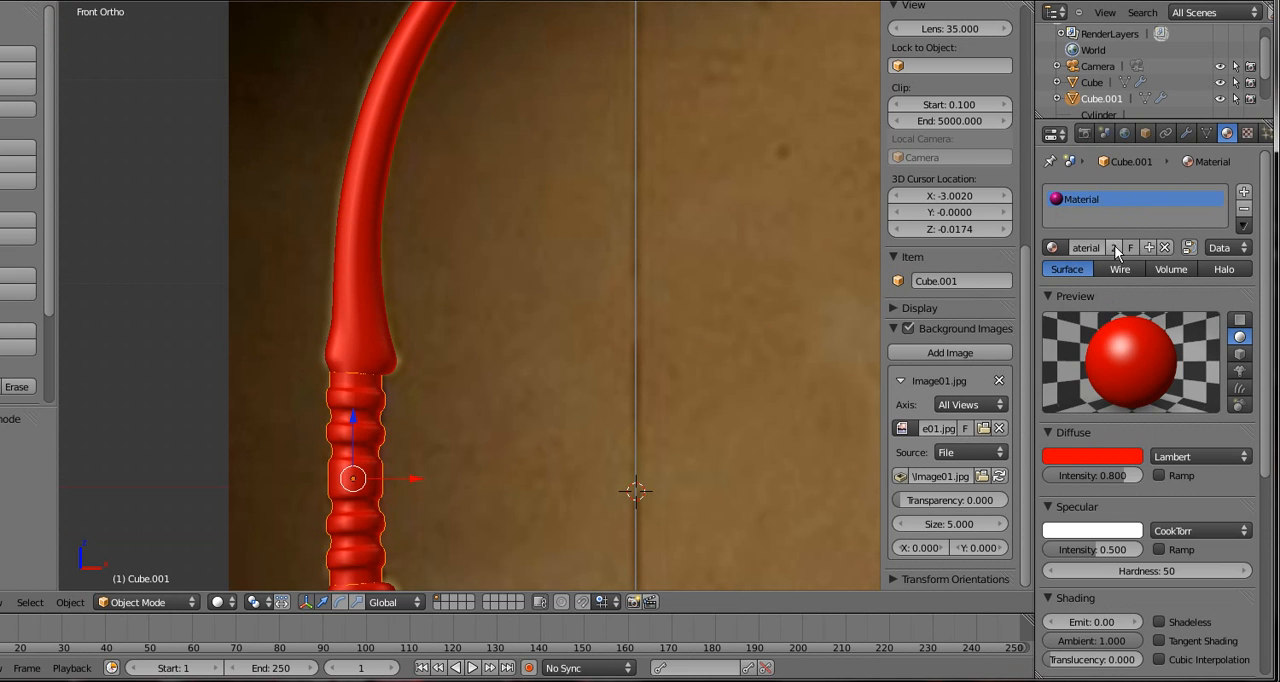
Add a second material slot to the bow limbs object and unlink the material from that slot
{"action": "right_click", "coordinate": [335, 225]}
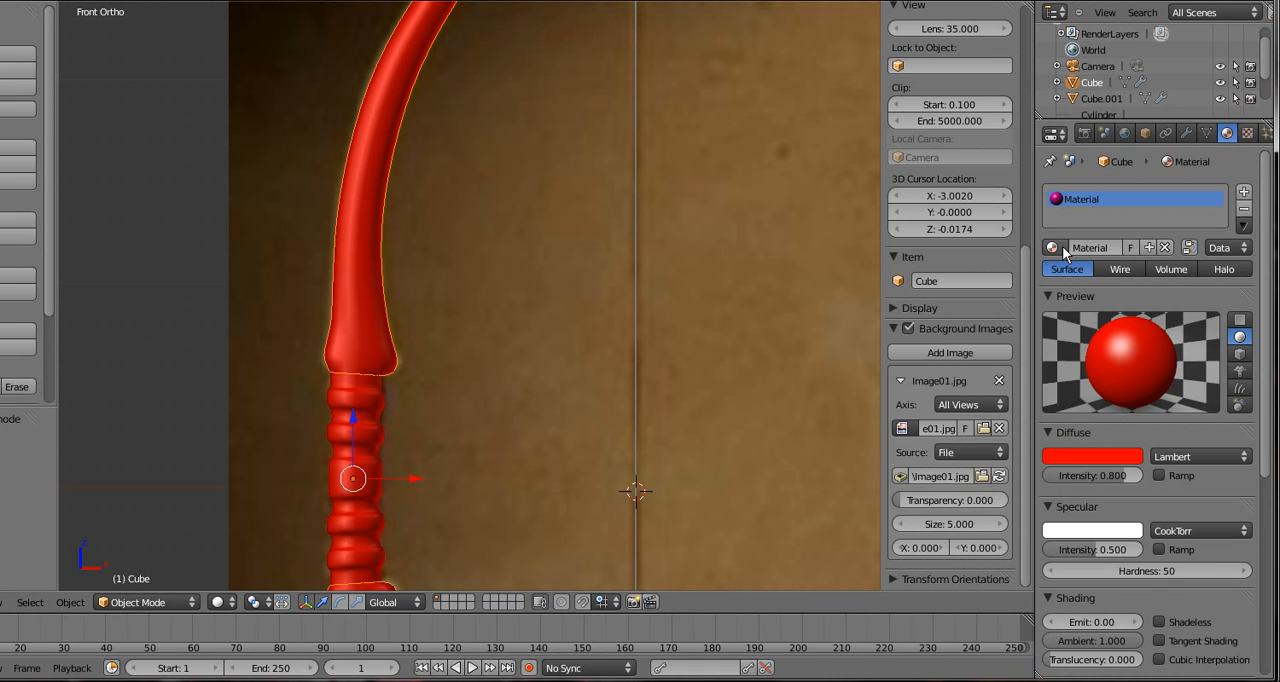
{"action": "left_click", "coordinate": [1243, 191]}
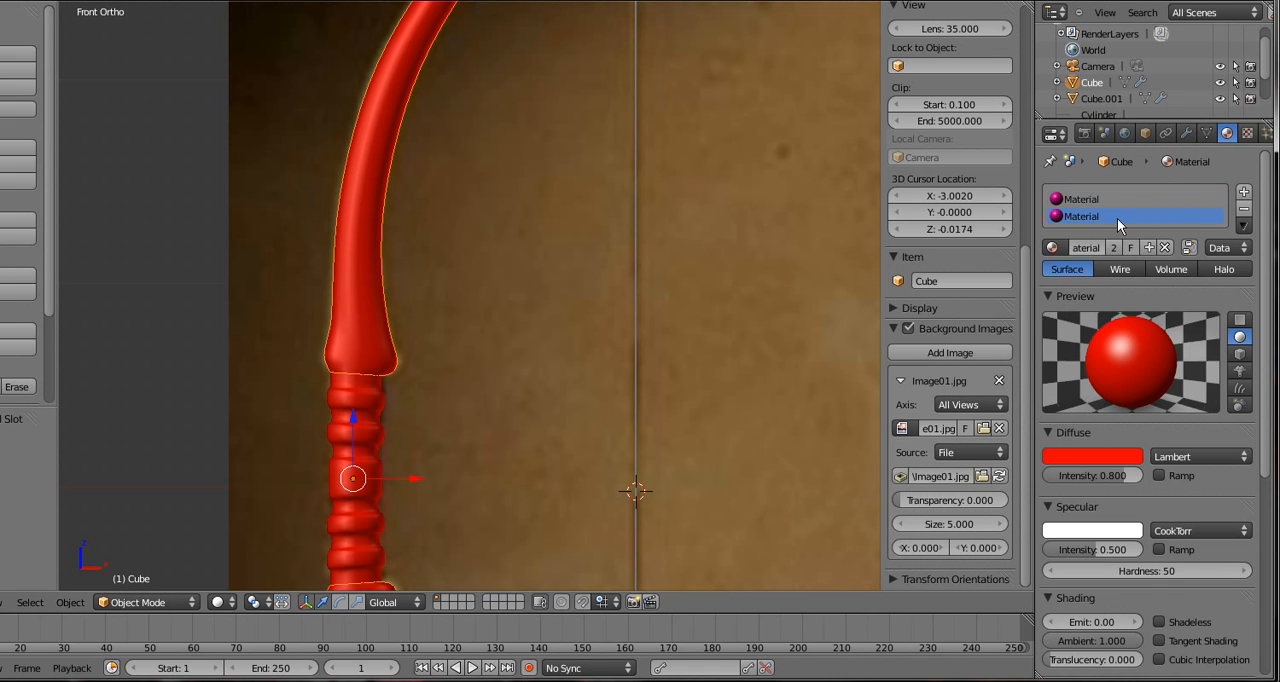
{"action": "left_click", "coordinate": [1164, 247]}
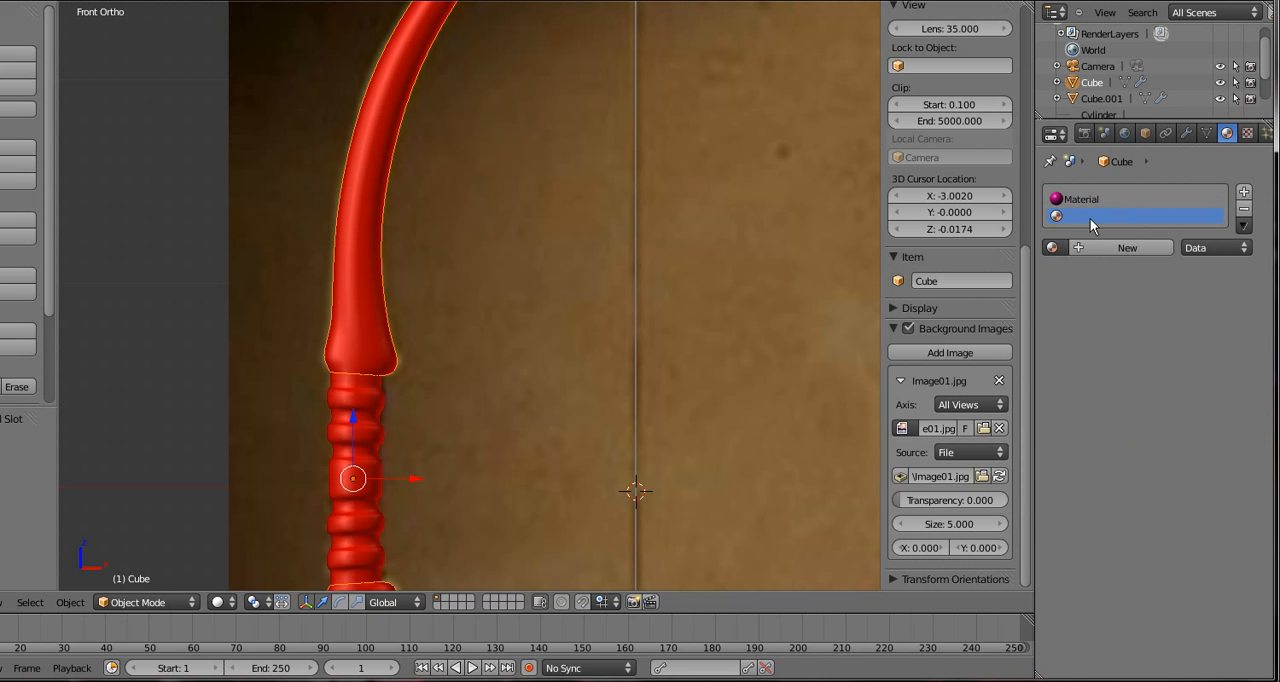
Create a new material in the bow limbs' empty slot and remove the slot holding the red material
{"action": "left_click", "coordinate": [1104, 248]}
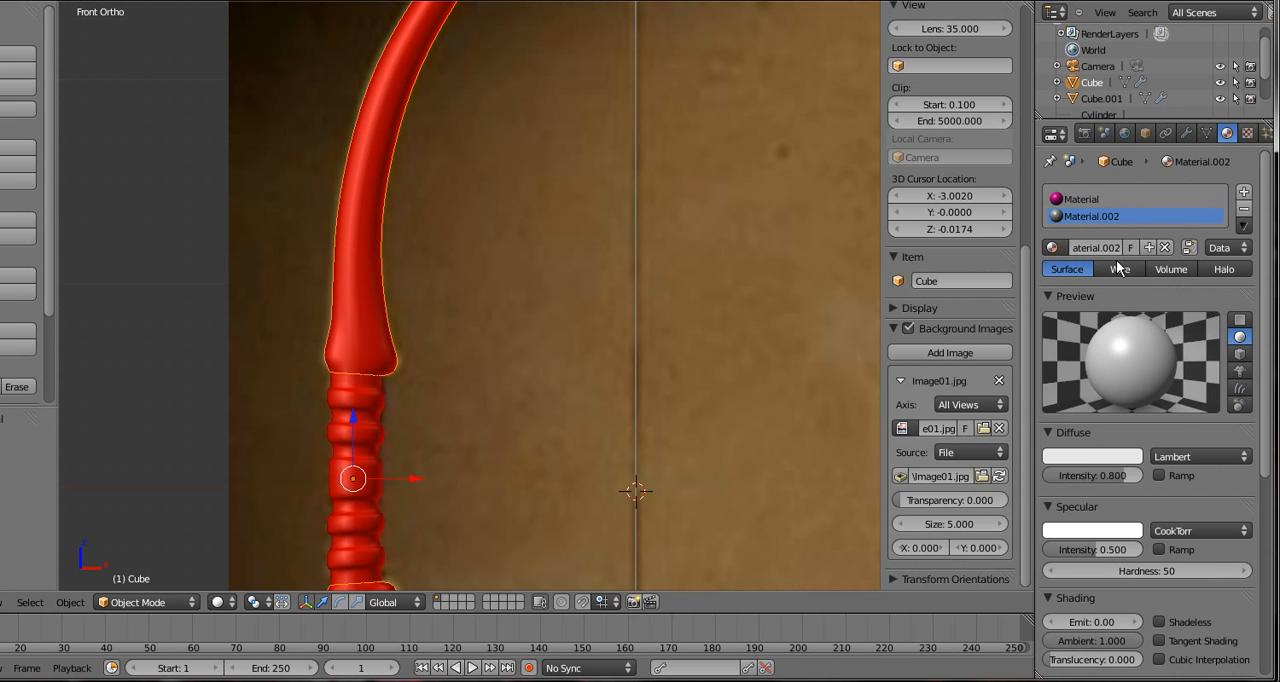
{"action": "scroll", "coordinate": [478, 334], "scroll_direction": "down", "scroll_amount": 2}
{"action": "scroll", "coordinate": [478, 334], "scroll_direction": "up", "scroll_amount": 2}
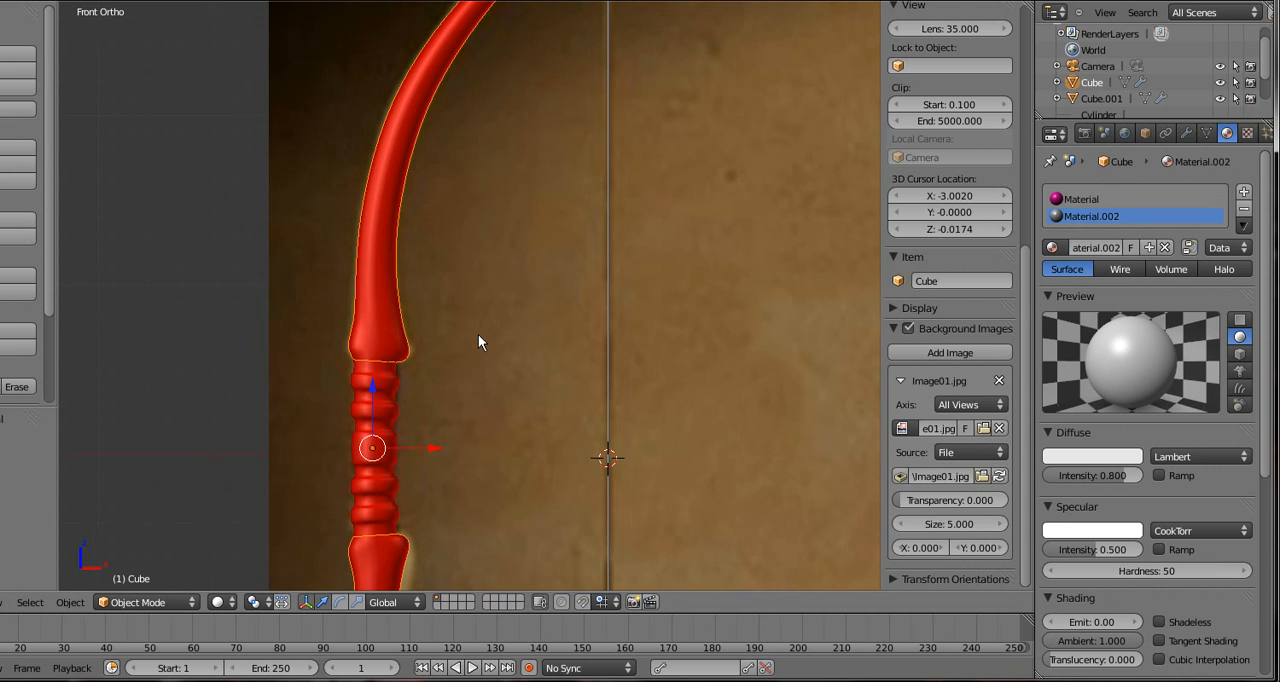
{"action": "scroll", "coordinate": [478, 334], "scroll_direction": "down", "scroll_amount": 2}
{"action": "scroll", "coordinate": [477, 343], "scroll_direction": "down", "scroll_amount": 1}
{"action": "right_click", "coordinate": [403, 375]}
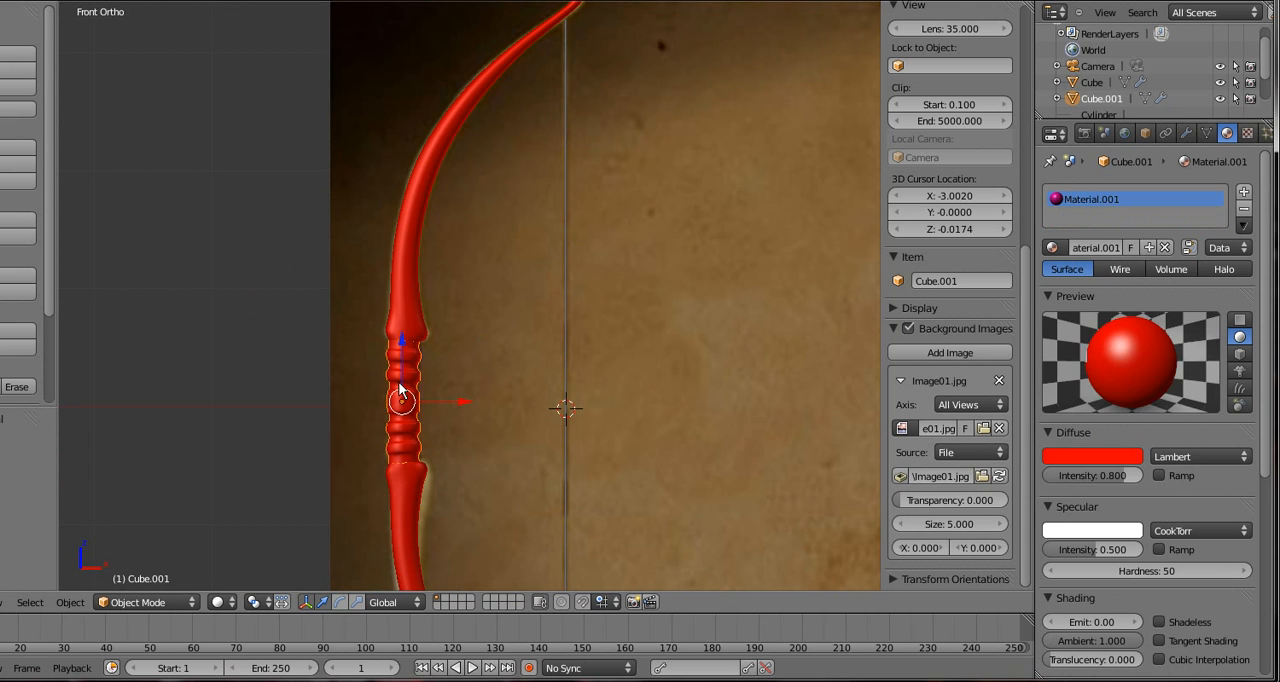
{"action": "right_click", "coordinate": [410, 288]}
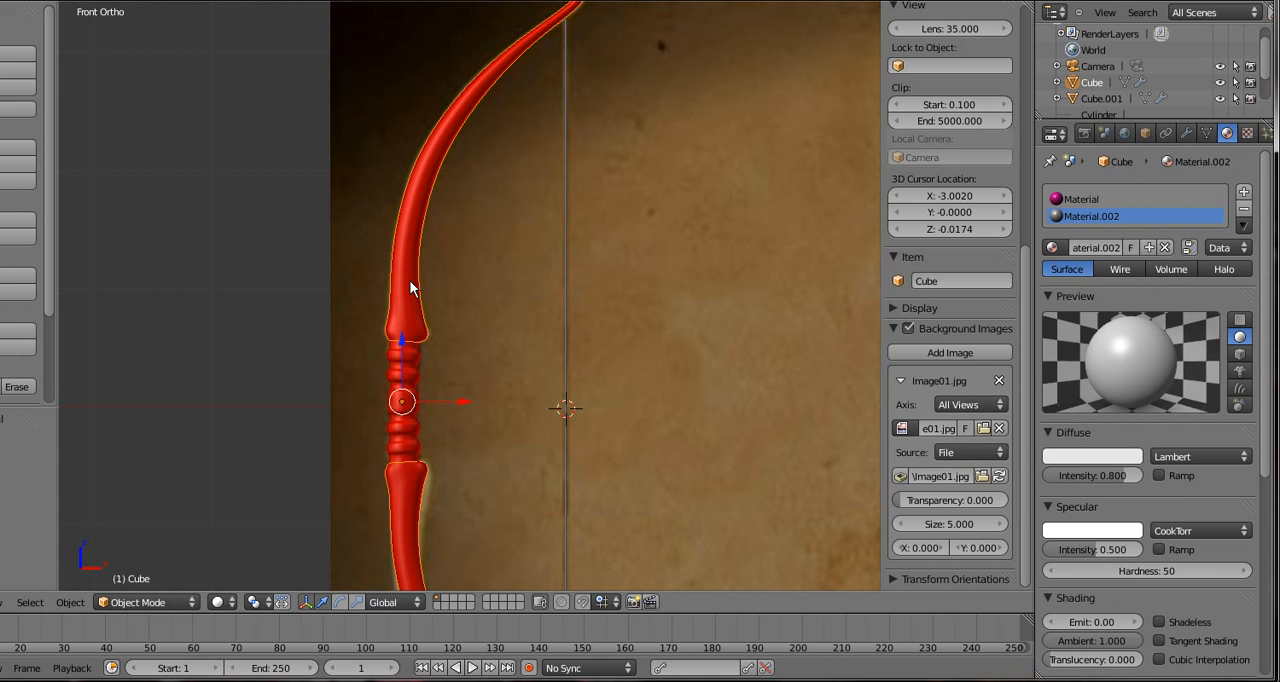
{"action": "left_click", "coordinate": [1090, 201]}
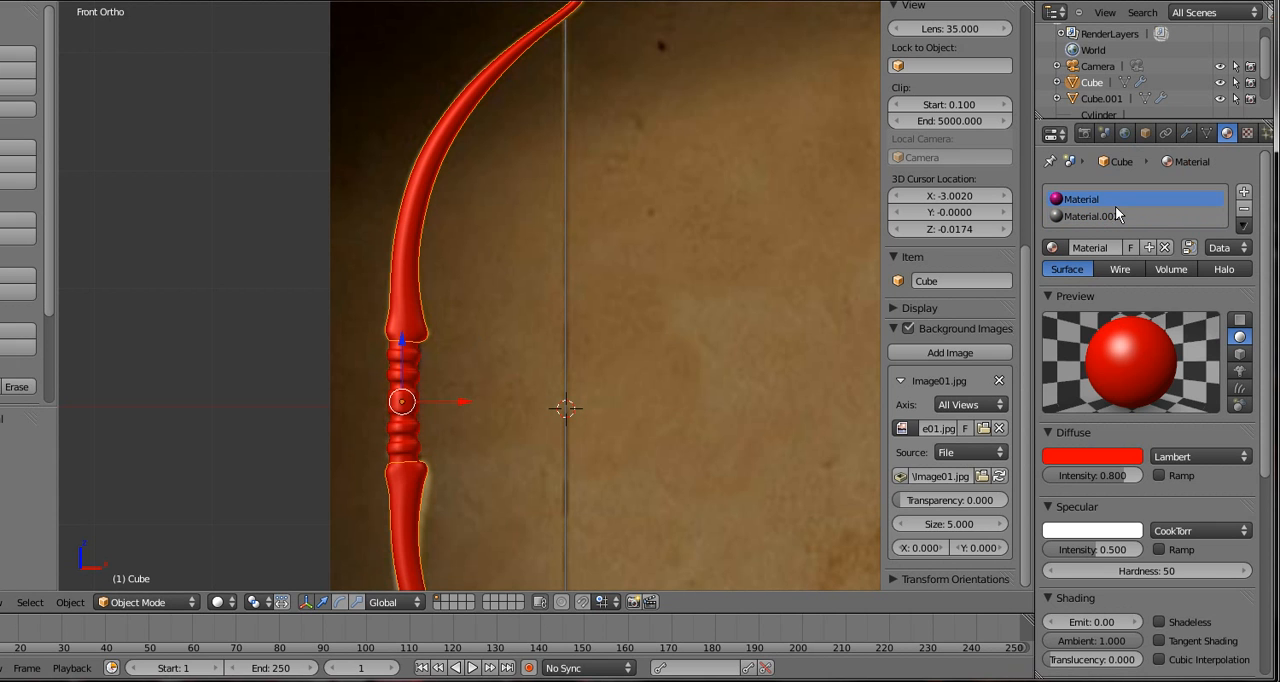
{"action": "left_click", "coordinate": [1246, 212]}
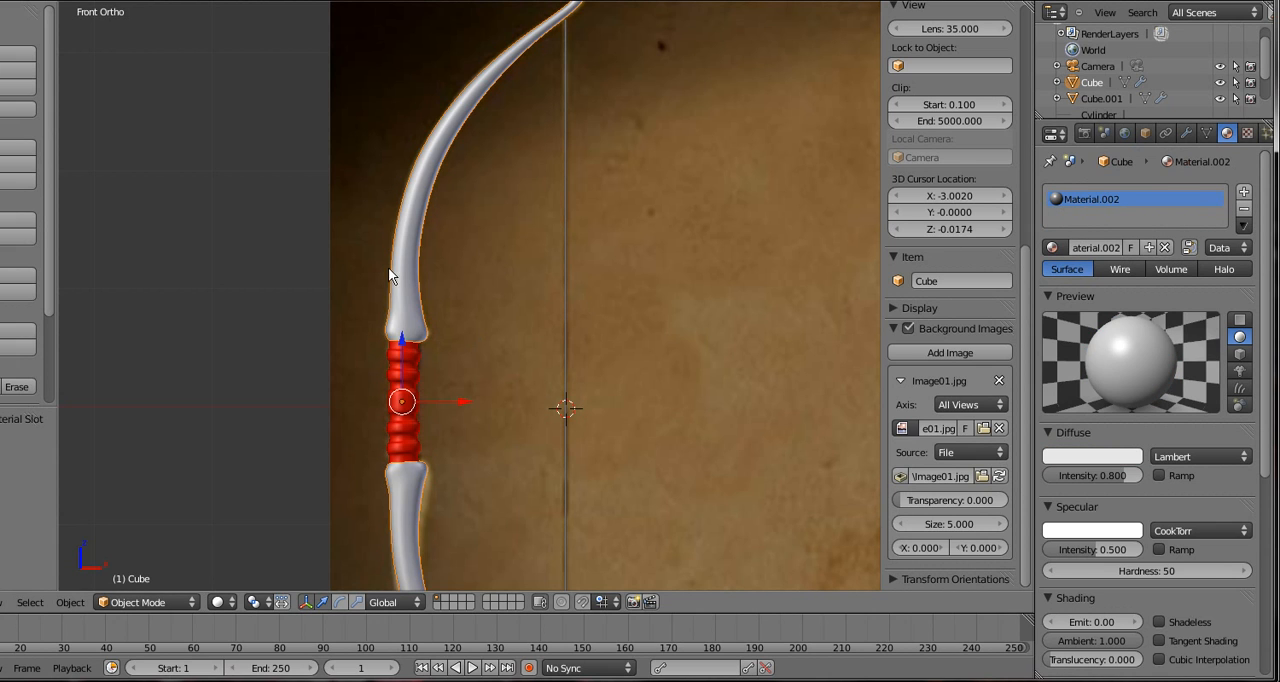
Start Link/Append from Library and open Materials_presets_collection.blend in the Textures folder under blender things
{"action": "key", "text": "space"}
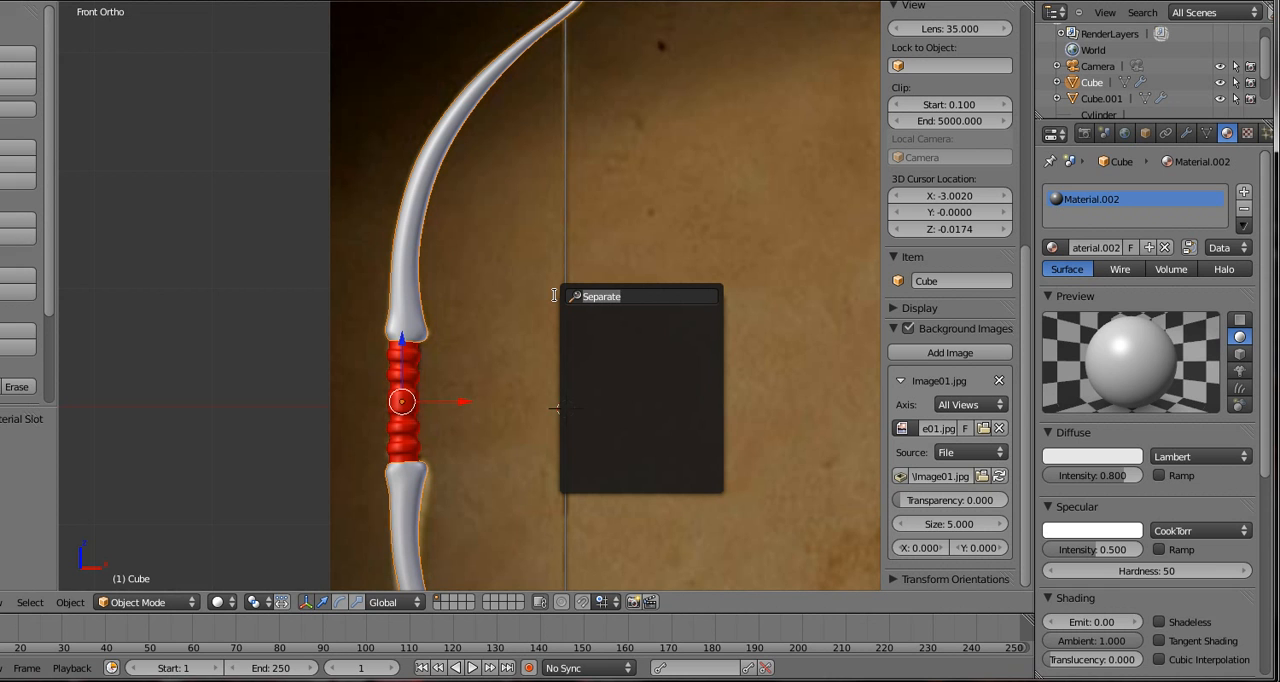
{"action": "type", "text": "li"}
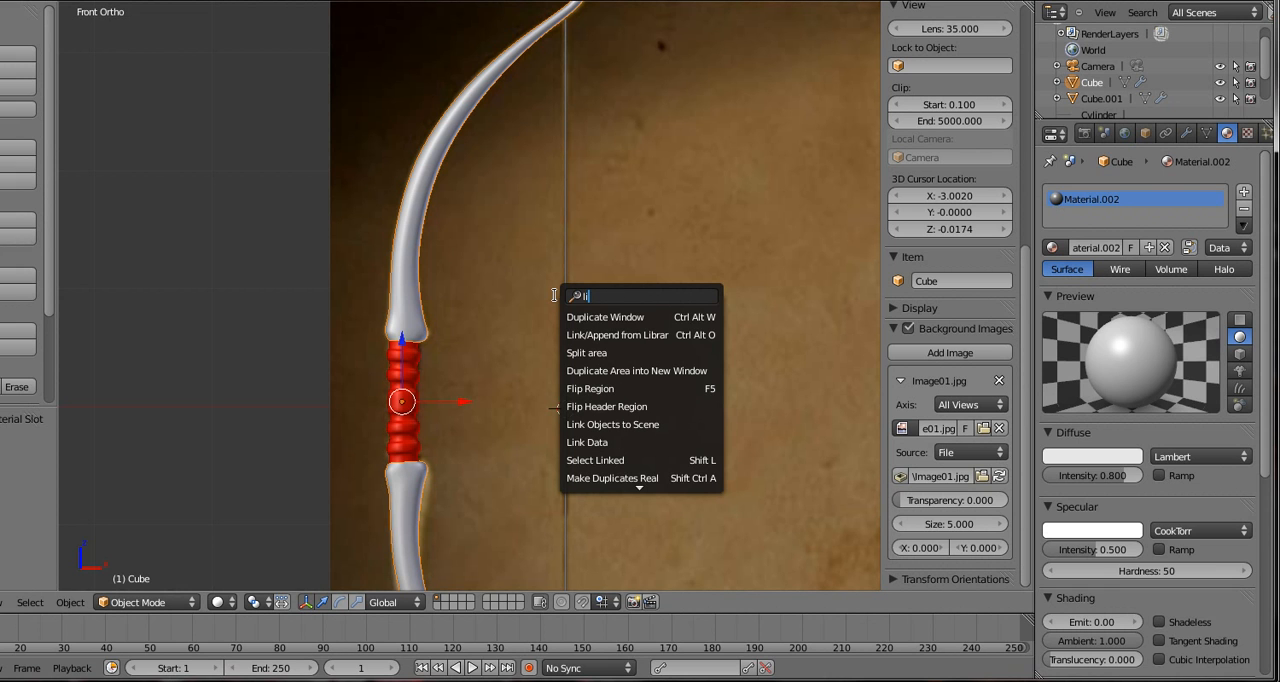
{"action": "left_click", "coordinate": [592, 335]}
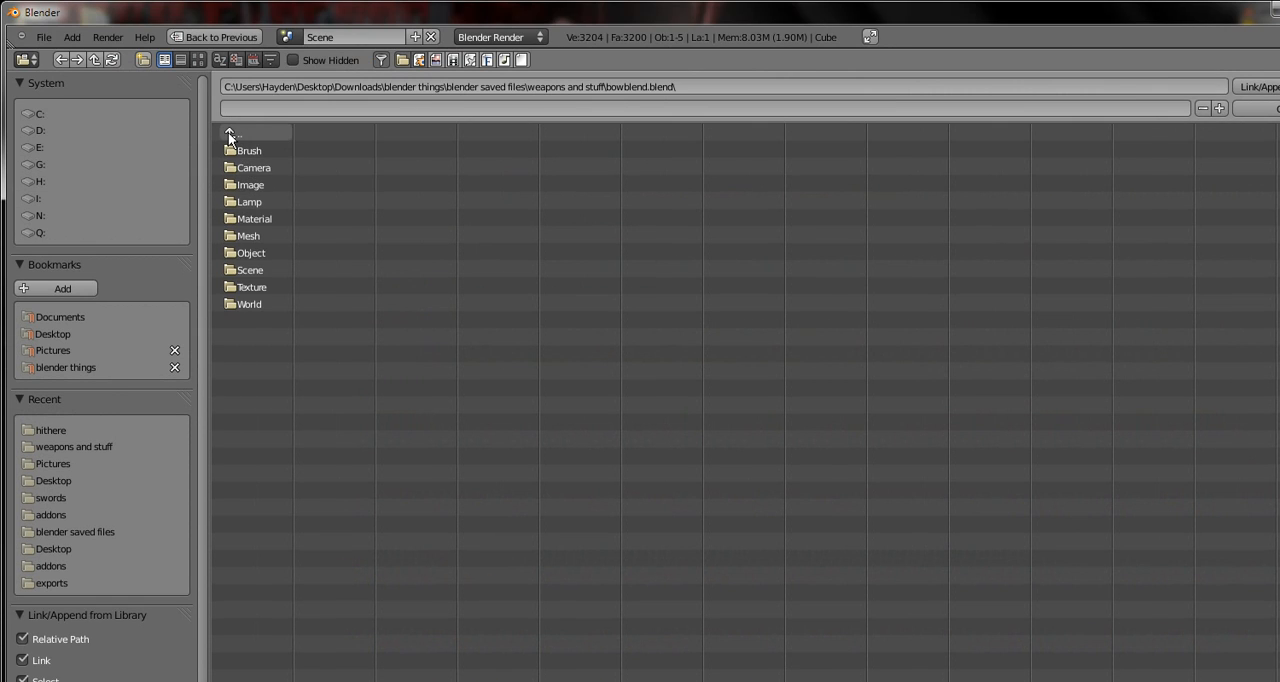
{"action": "left_click", "coordinate": [229, 133]}
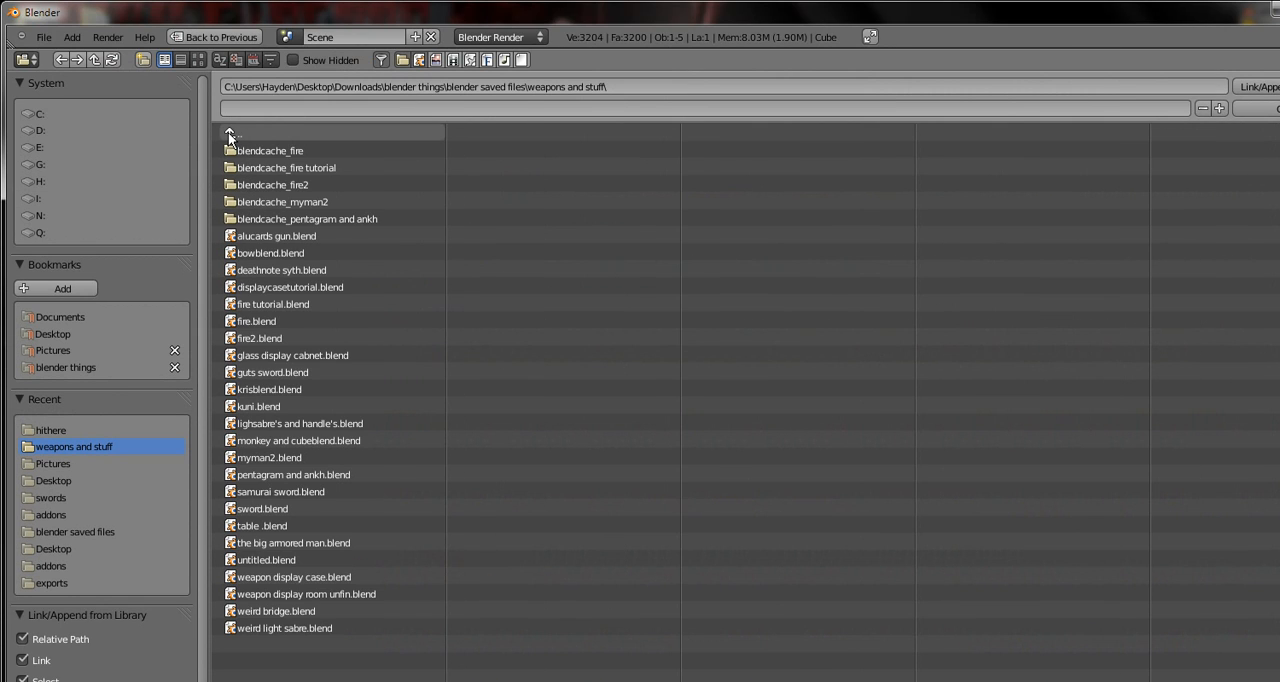
{"action": "left_click", "coordinate": [228, 132]}
{"action": "left_click", "coordinate": [228, 132]}
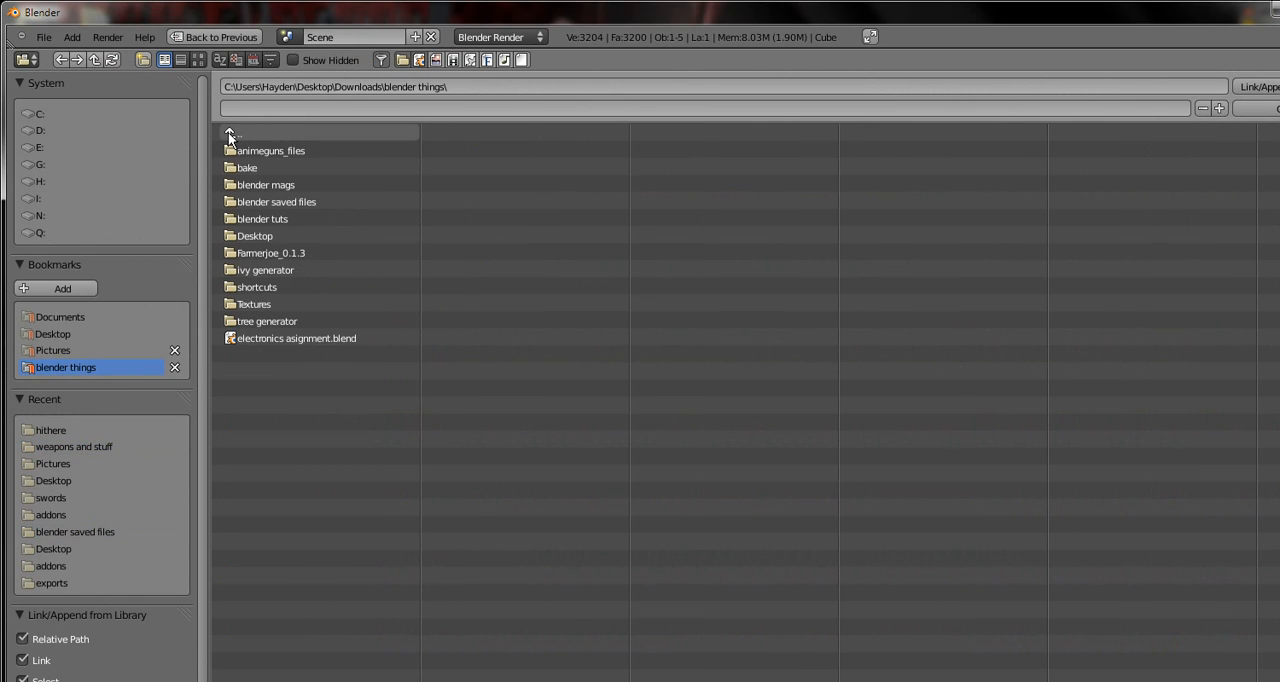
{"action": "left_click", "coordinate": [302, 302]}
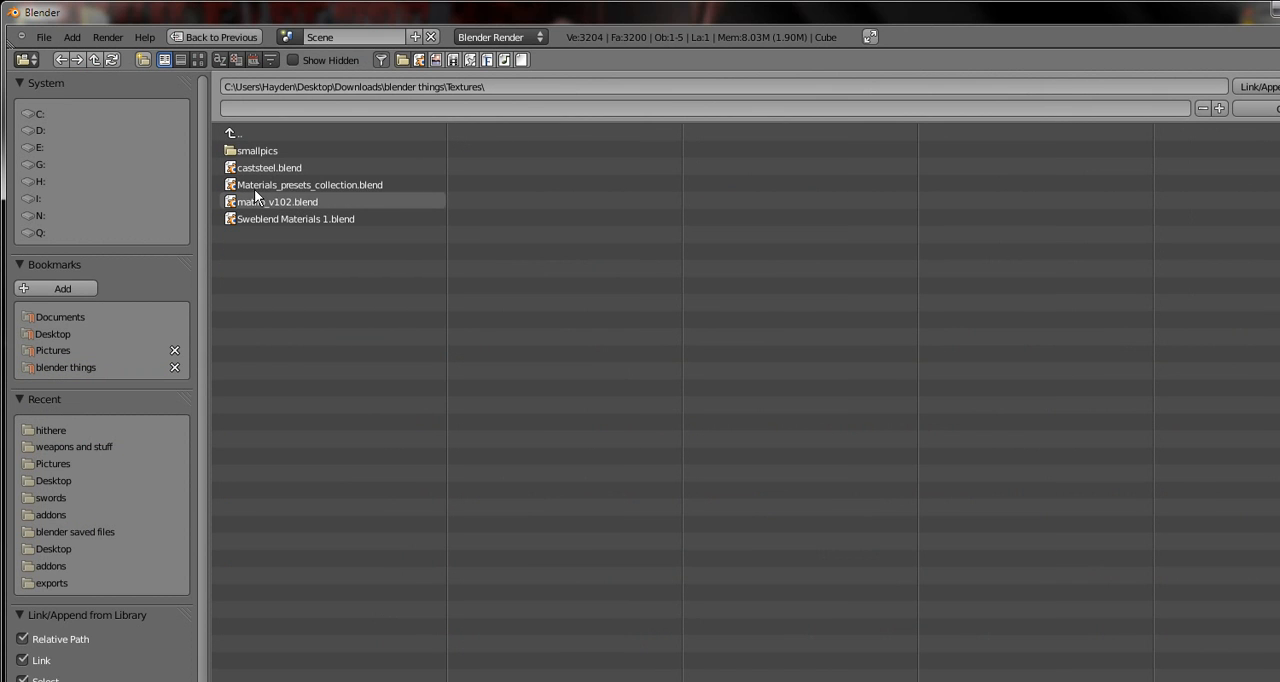
{"action": "left_click", "coordinate": [284, 184]}
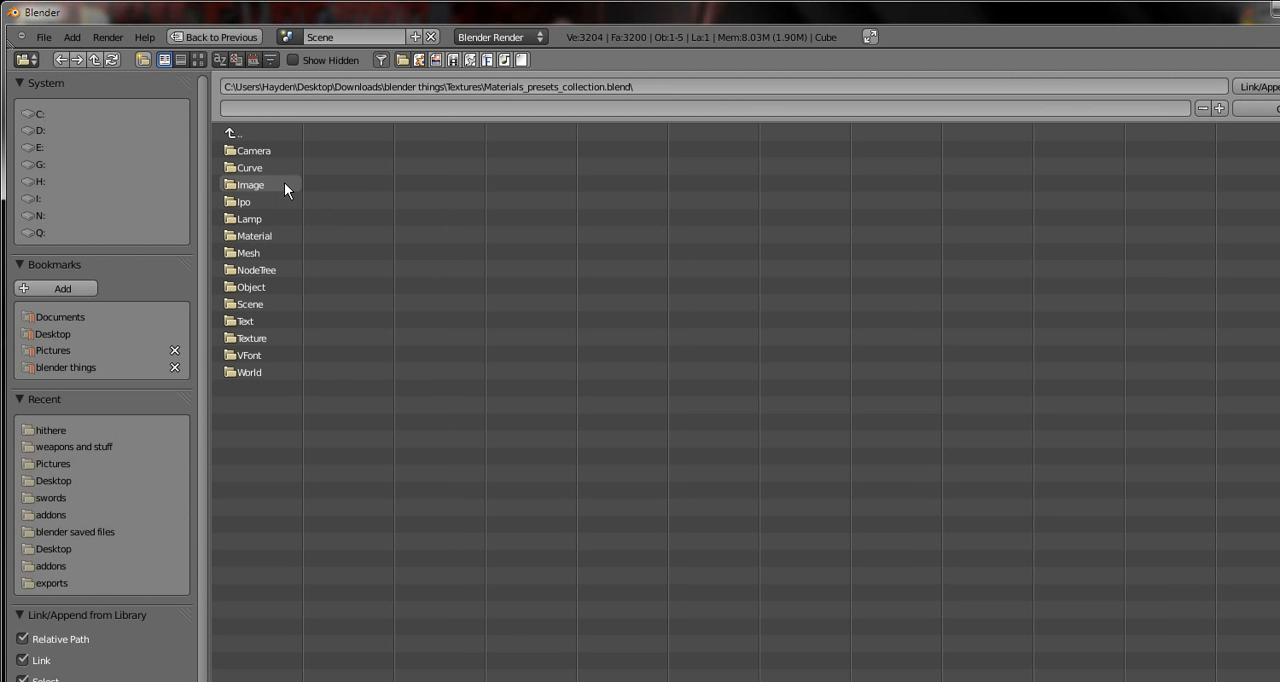
Link the Wood_Oak material from the presets file and assign it to the bow limbs
{"action": "left_click", "coordinate": [264, 250]}
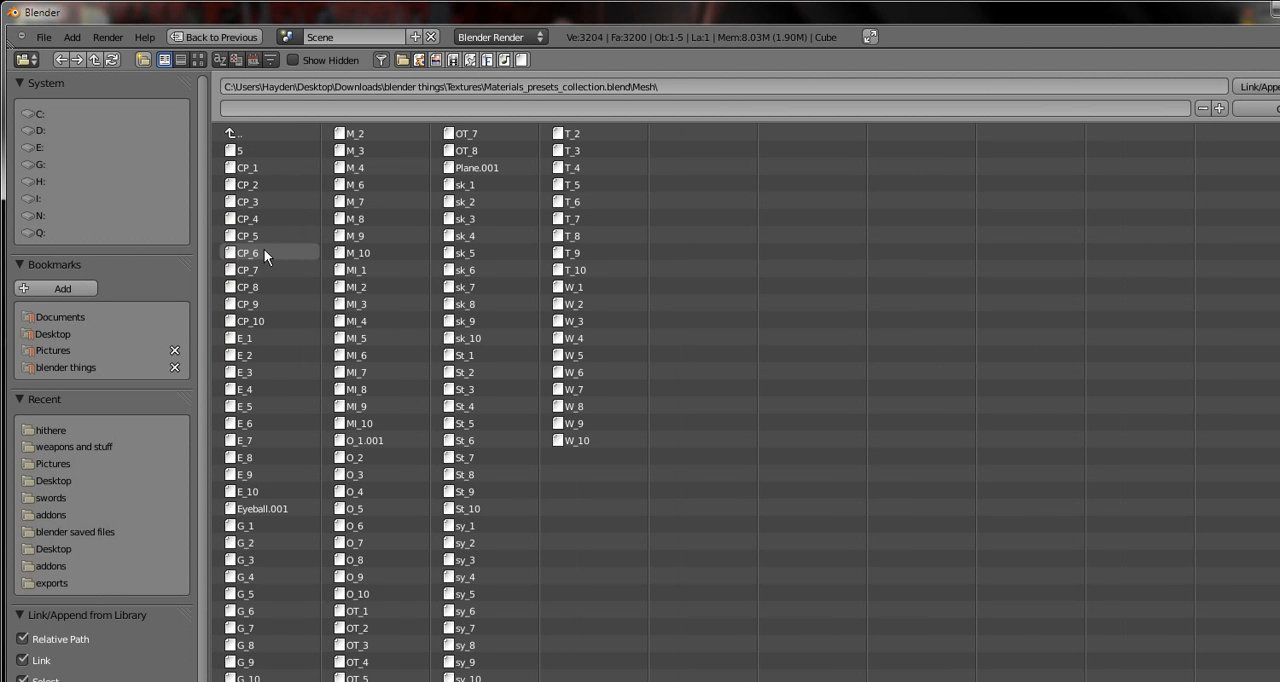
{"action": "left_click", "coordinate": [233, 134]}
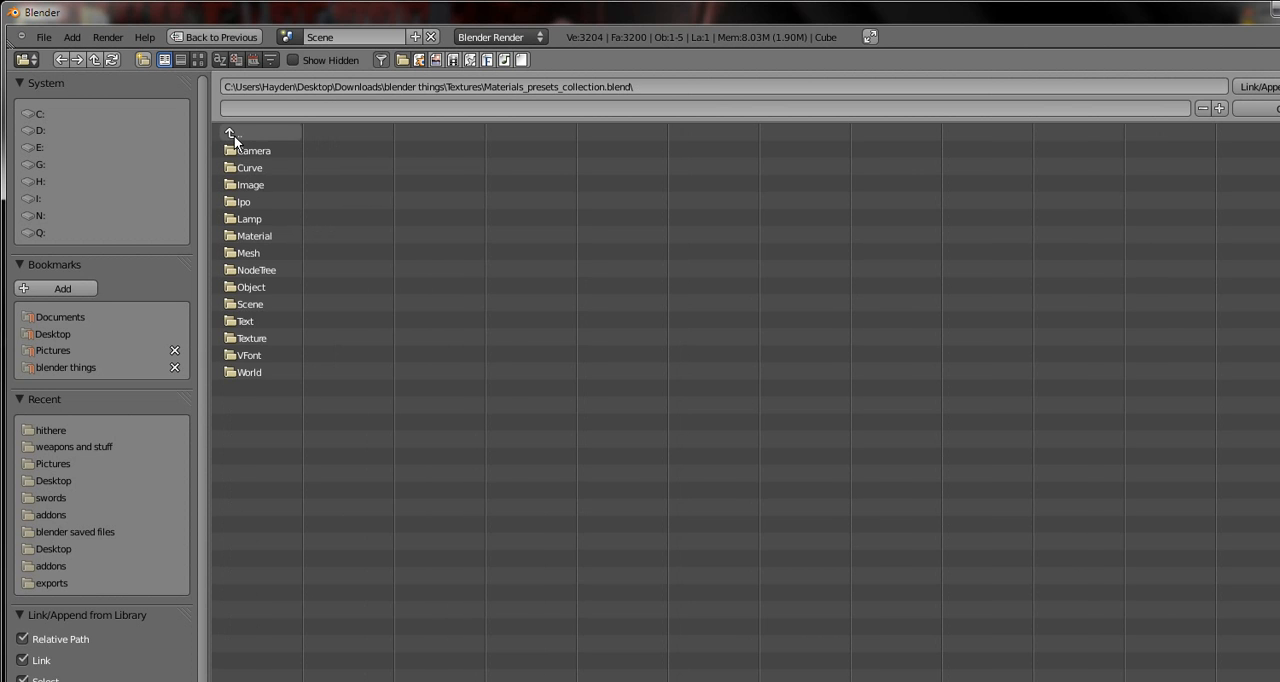
{"action": "left_click", "coordinate": [241, 235]}
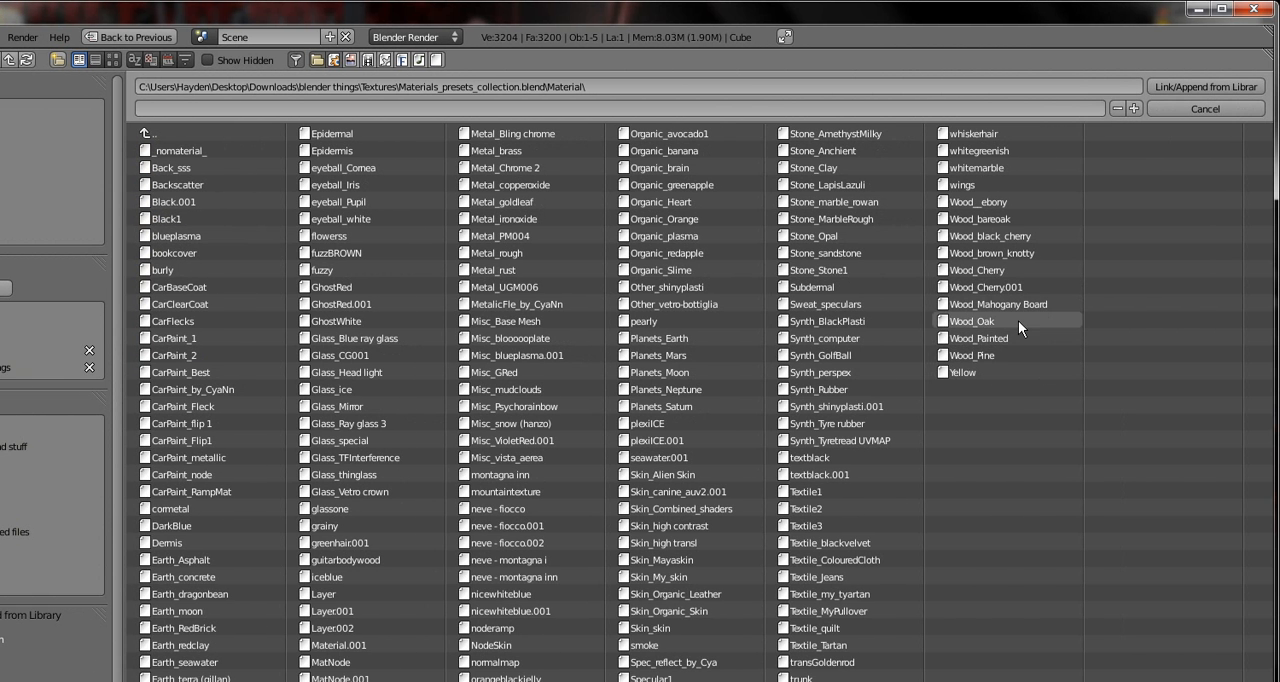
{"action": "left_click", "coordinate": [1018, 320]}
{"action": "left_click", "coordinate": [1184, 86]}
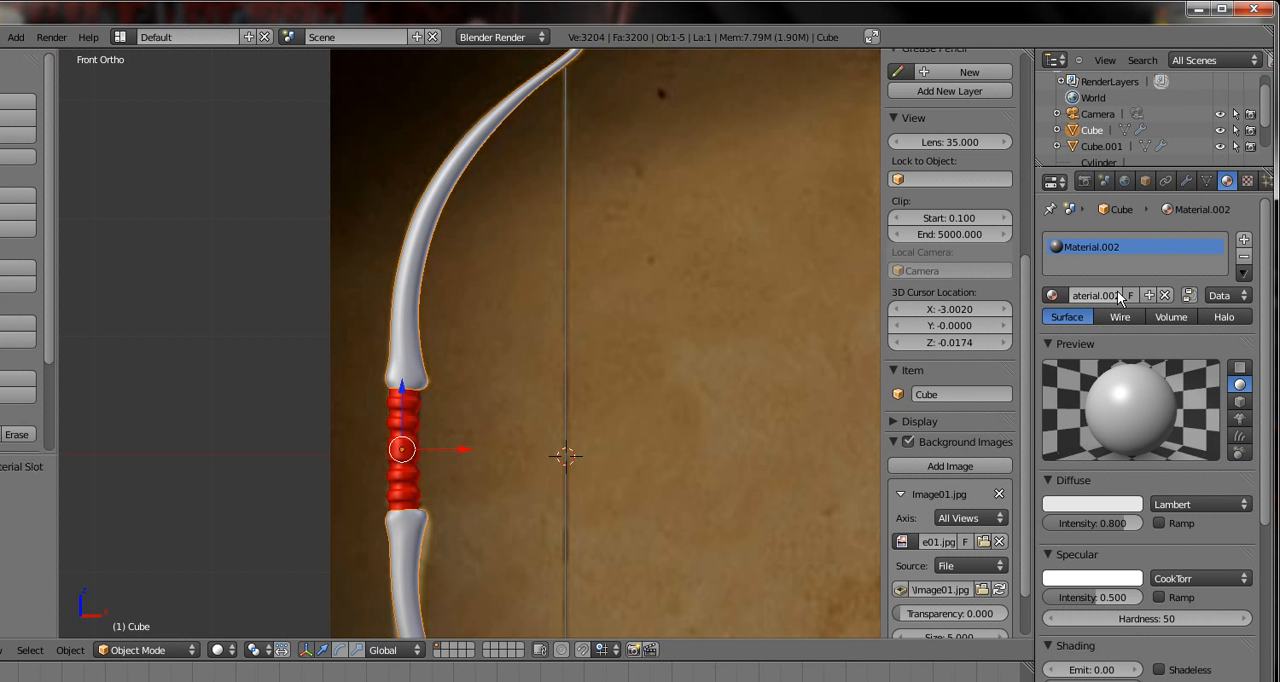
{"action": "left_click", "coordinate": [1052, 295]}
{"action": "left_click", "coordinate": [1070, 372]}
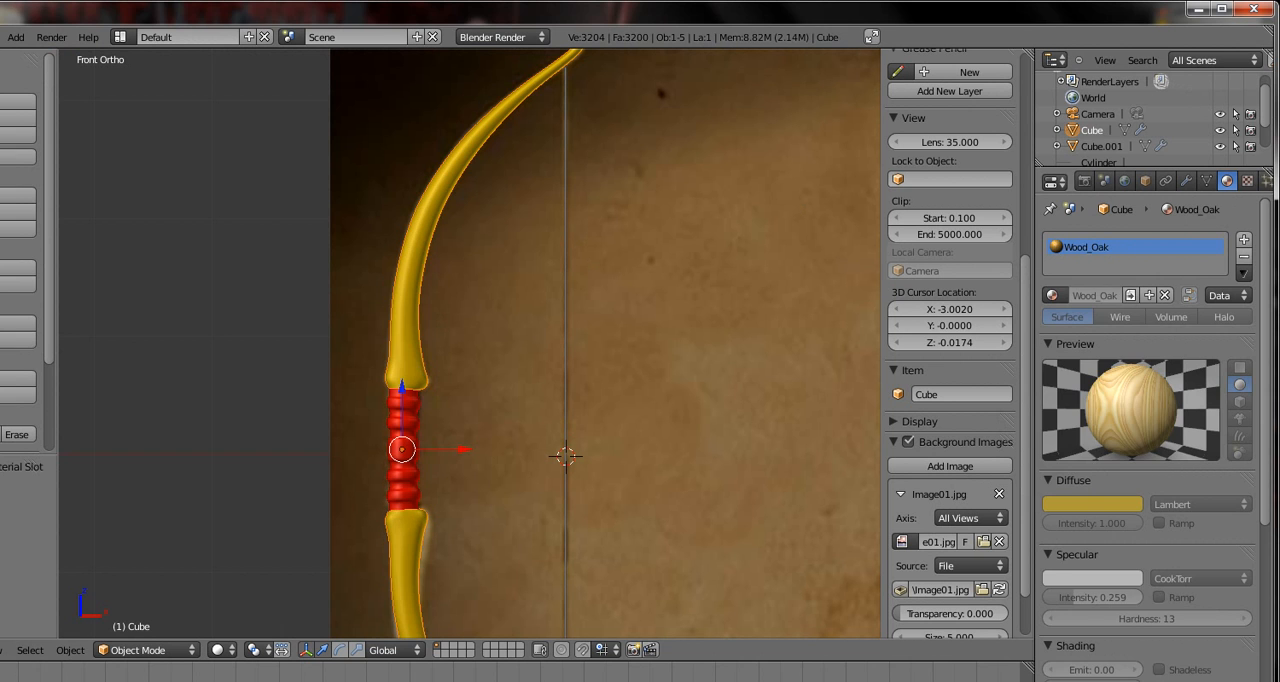
Create a new material for the bowstring and enable Z Transparency with an alpha of 0.395
{"action": "right_click", "coordinate": [564, 370]}
{"action": "left_click", "coordinate": [1120, 298]}
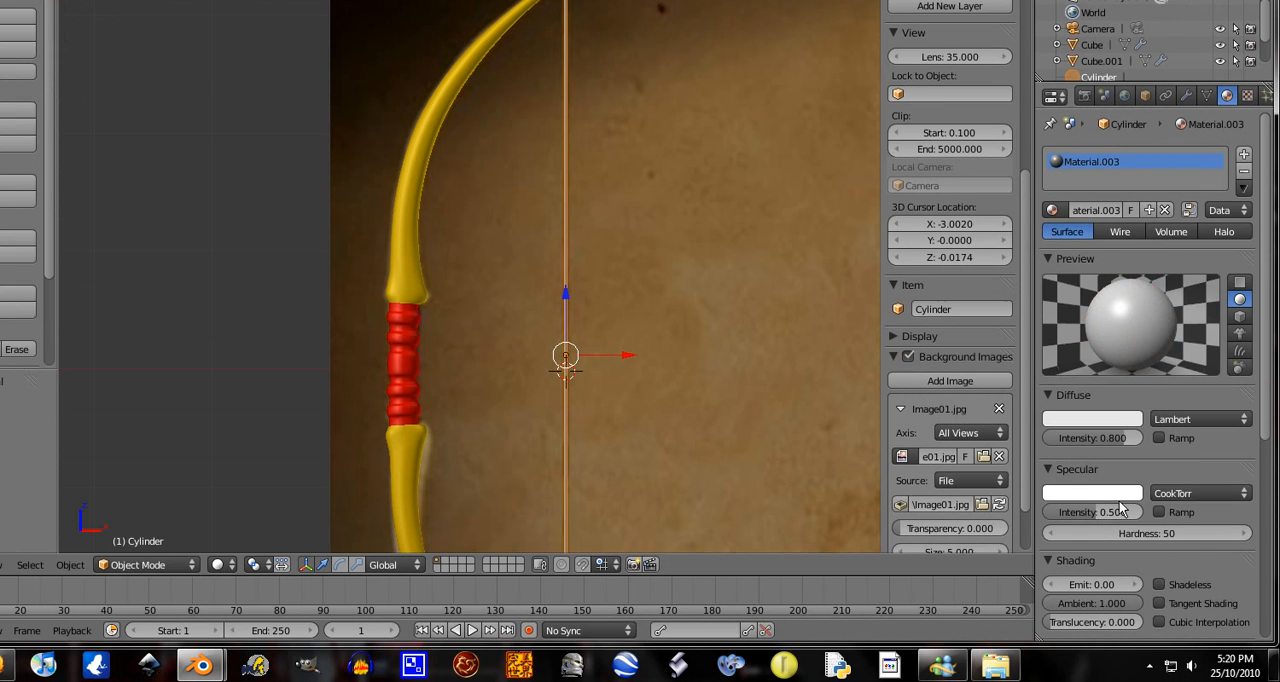
{"action": "scroll", "coordinate": [1108, 588], "scroll_direction": "down", "scroll_amount": 3}
{"action": "scroll", "coordinate": [1100, 578], "scroll_direction": "down", "scroll_amount": 2}
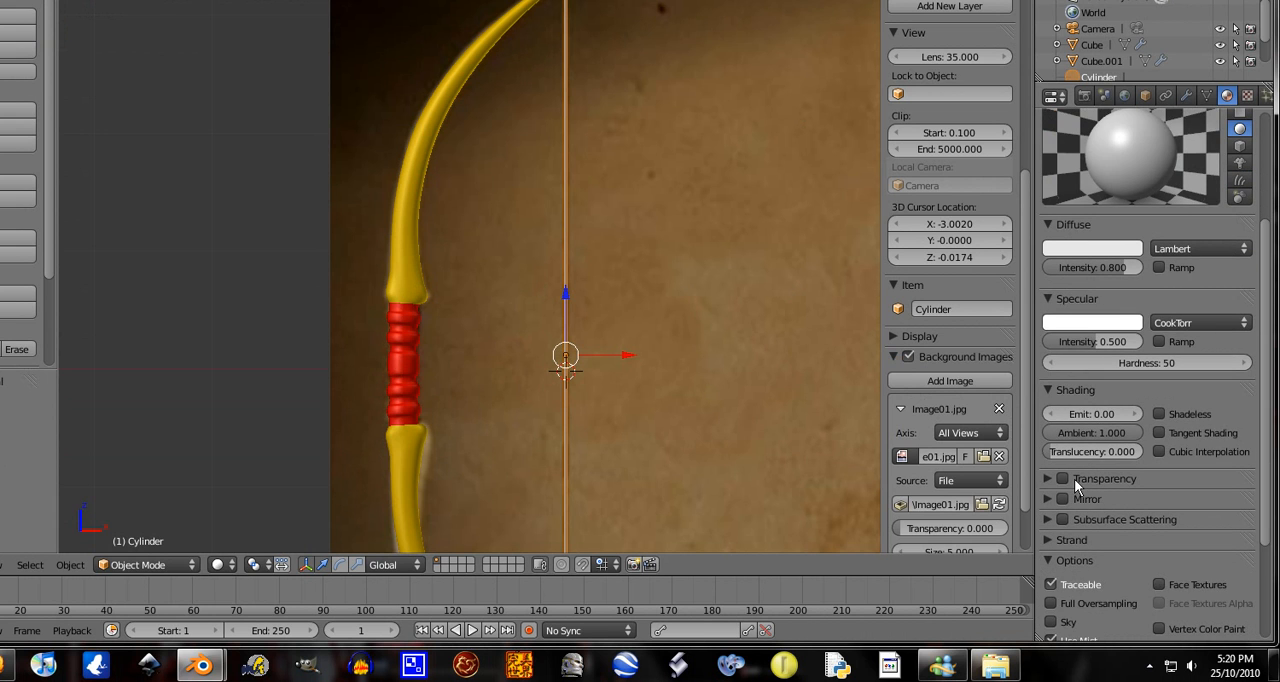
{"action": "left_click", "coordinate": [1063, 478]}
{"action": "left_click", "coordinate": [1048, 478]}
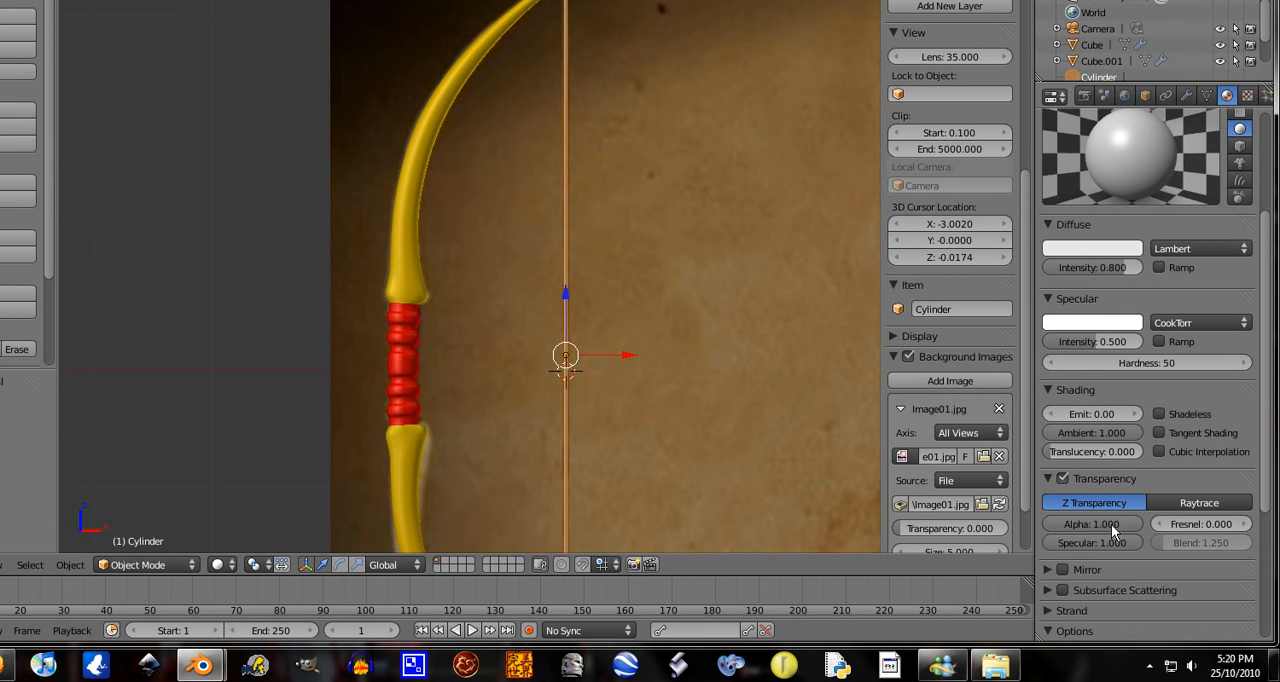
{"action": "left_click_drag", "start_coordinate": [1124, 527], "coordinate": [1064, 530]}
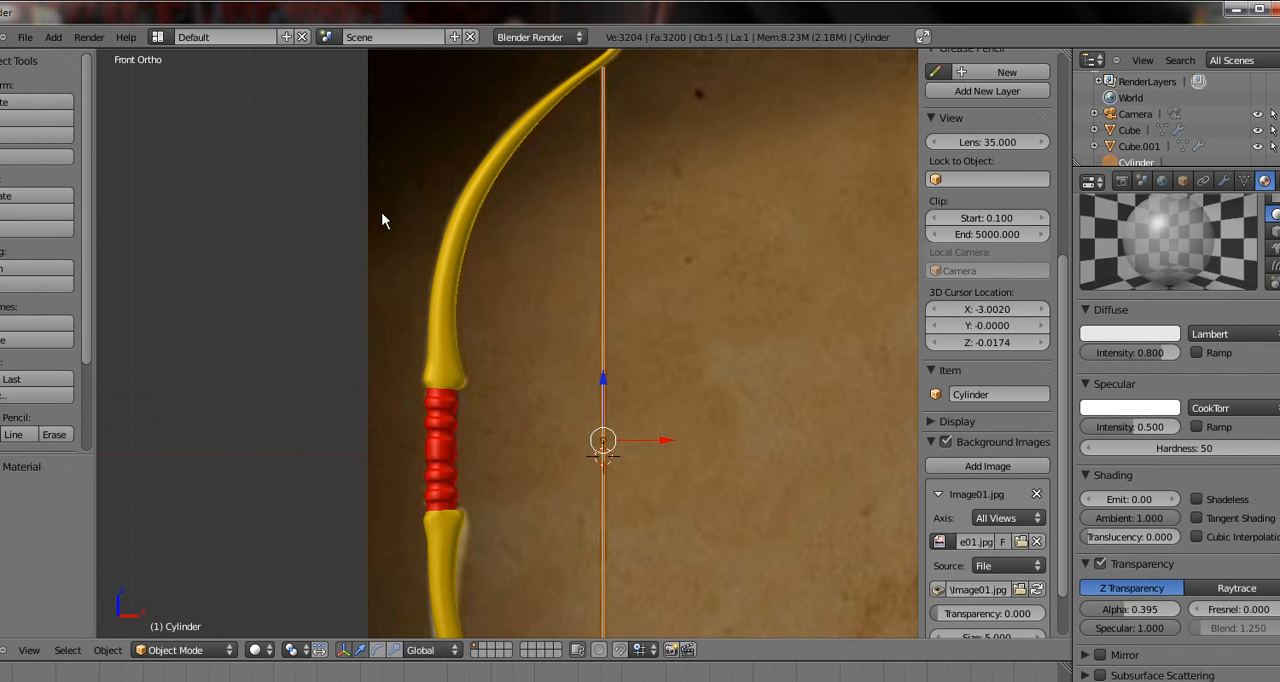
Look through the camera and move it by about X -1.558, Y -1.069, Z 0.825 to bring the whole bow into frame
{"action": "key", "text": "KP_0"}
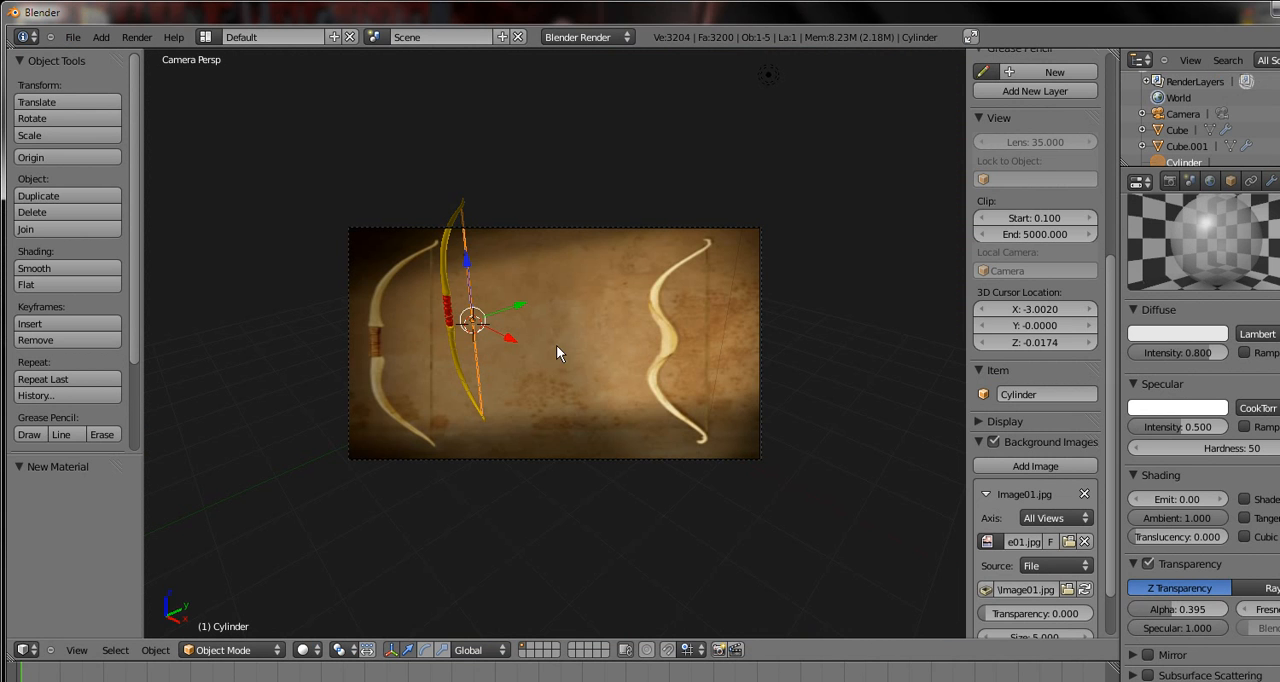
{"action": "right_click", "coordinate": [762, 338]}
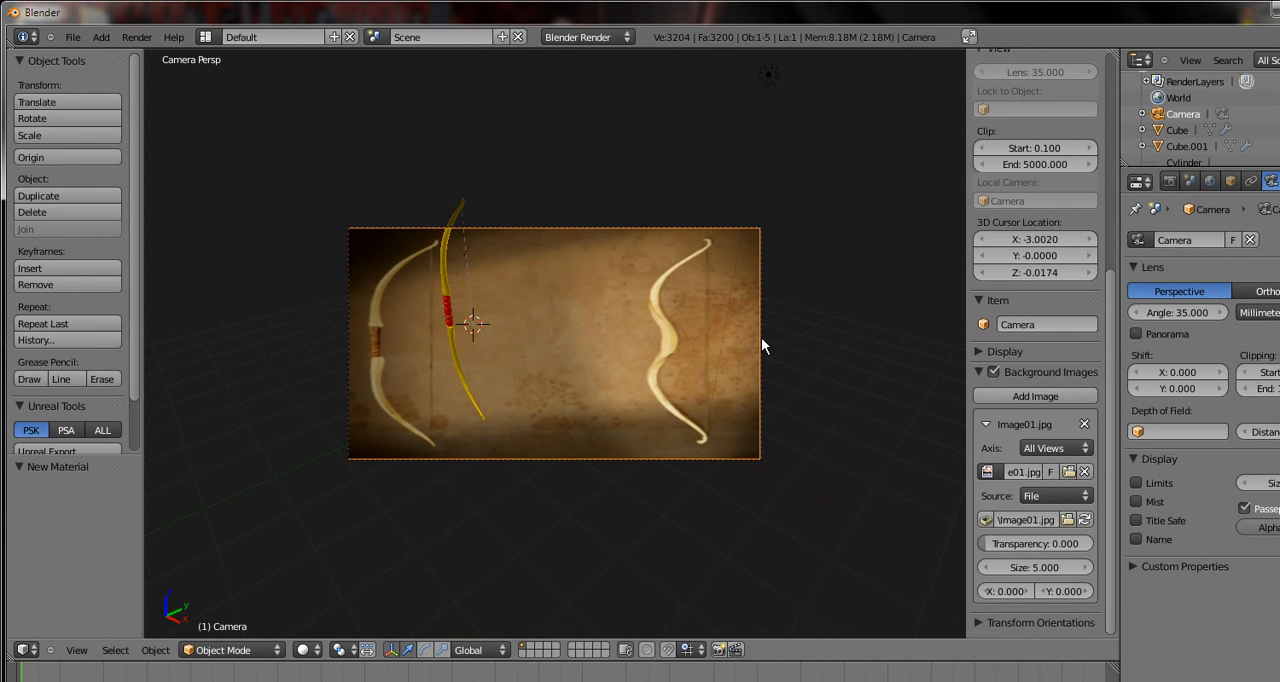
{"action": "key", "text": "g"}
{"action": "left_click", "coordinate": [612, 280]}
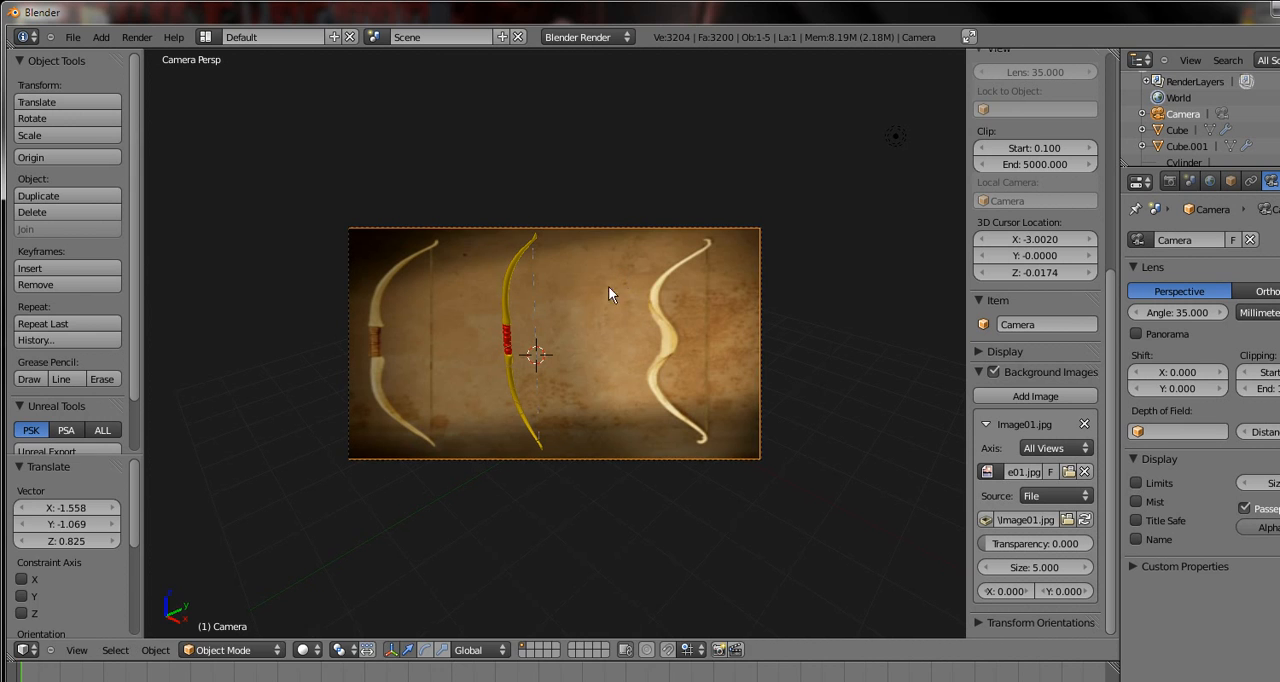
Move the camera closer to the bow along its local Z axis, by about X -4.886, Y 4.556, Z -3.322
{"action": "key", "text": "g"}
{"action": "key", "text": "z"}
{"action": "key", "text": "z"}
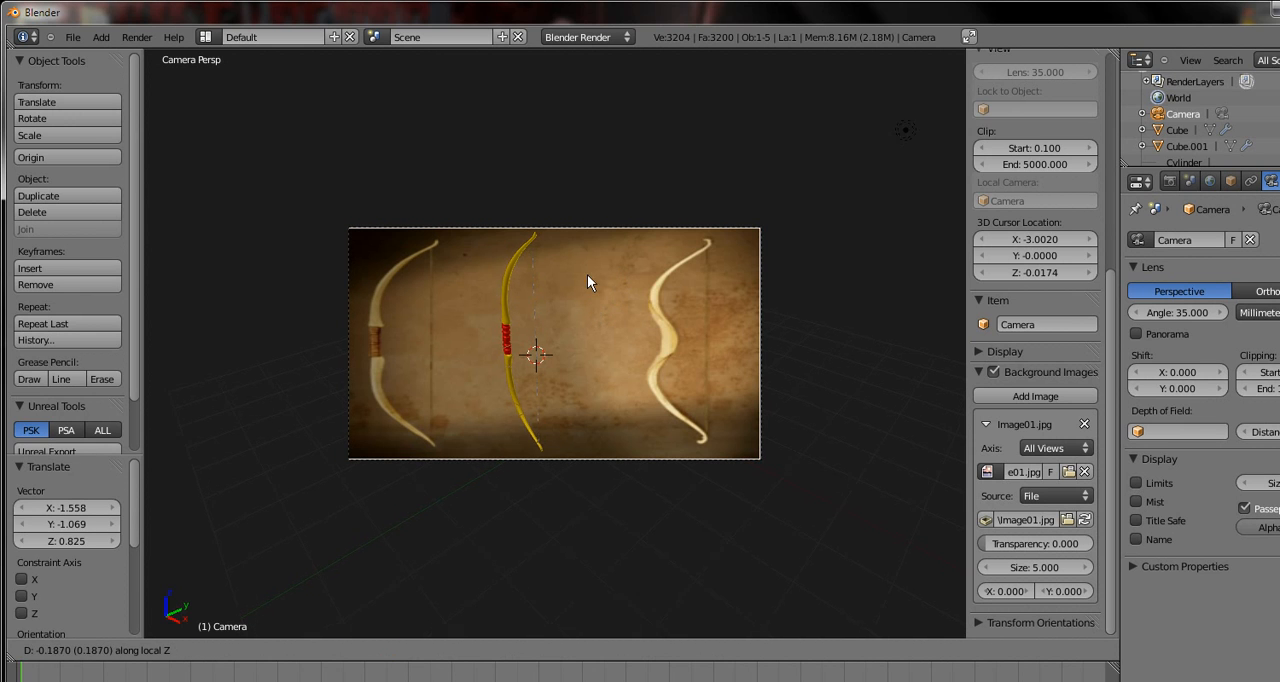
{"action": "left_click", "coordinate": [588, 206]}
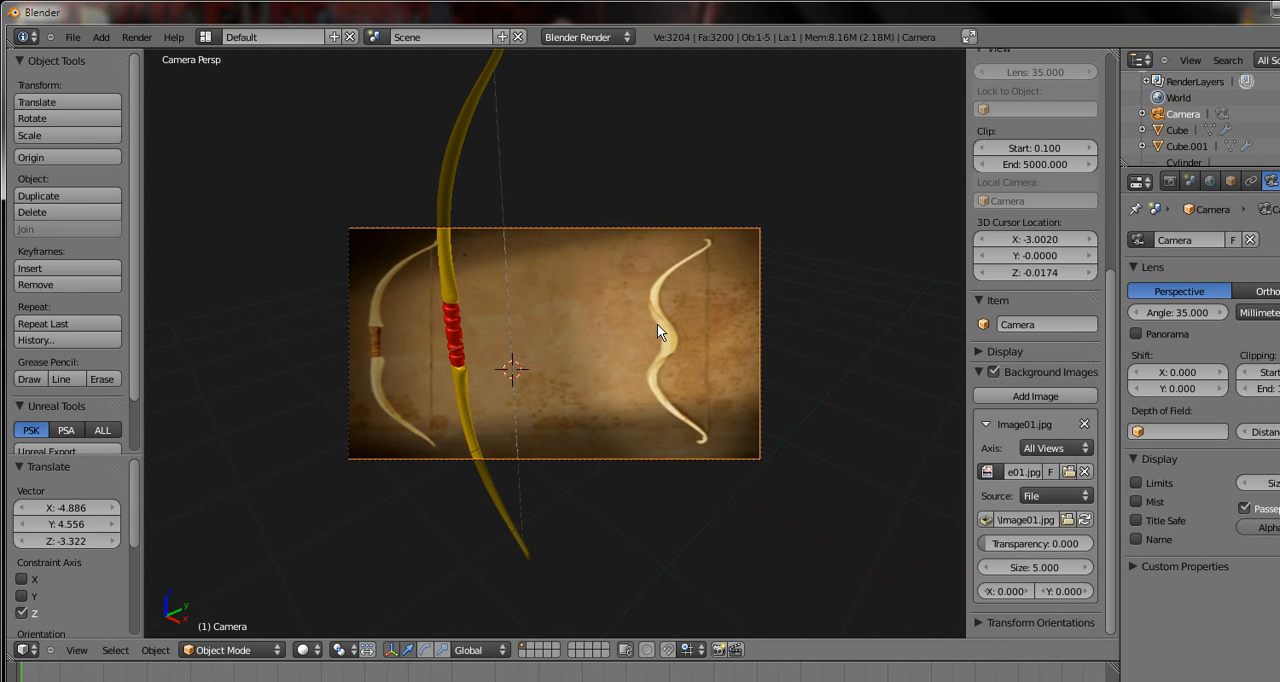
Rotate the camera about -93.257° so the bow lies horizontally, and shift it by about X -0.716, Y -0.495, Z 0.374
{"action": "key", "text": "r"}
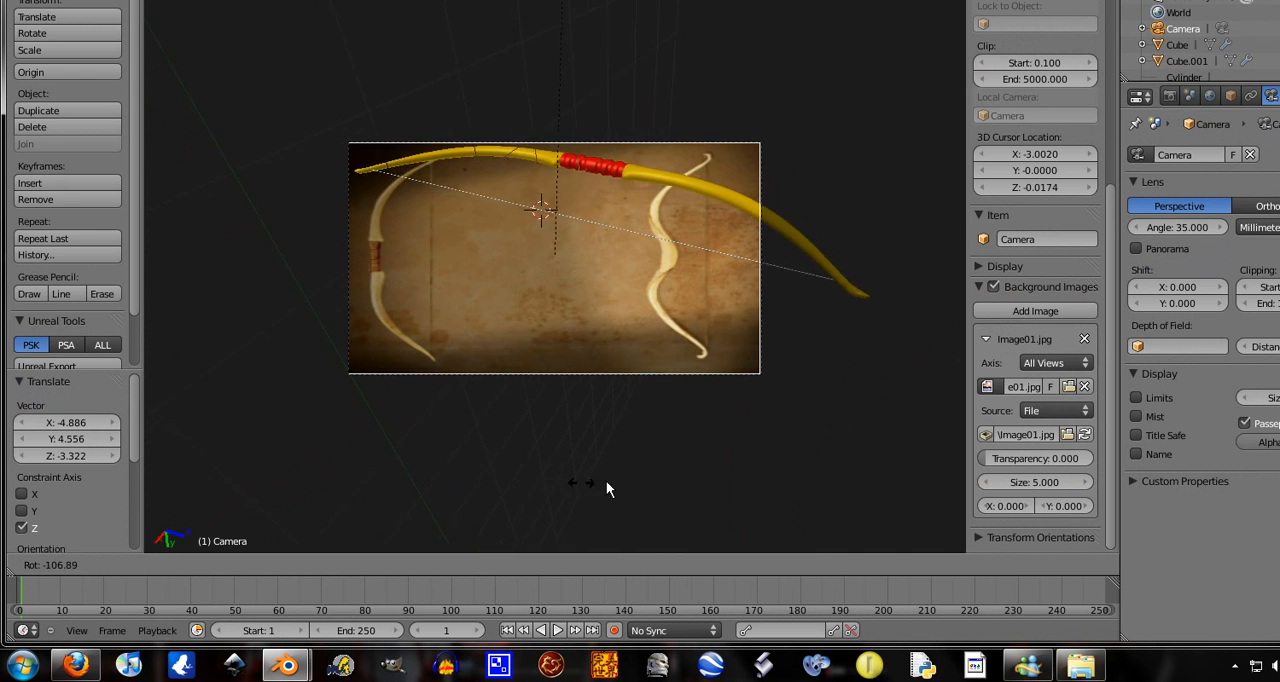
{"action": "left_click", "coordinate": [637, 488]}
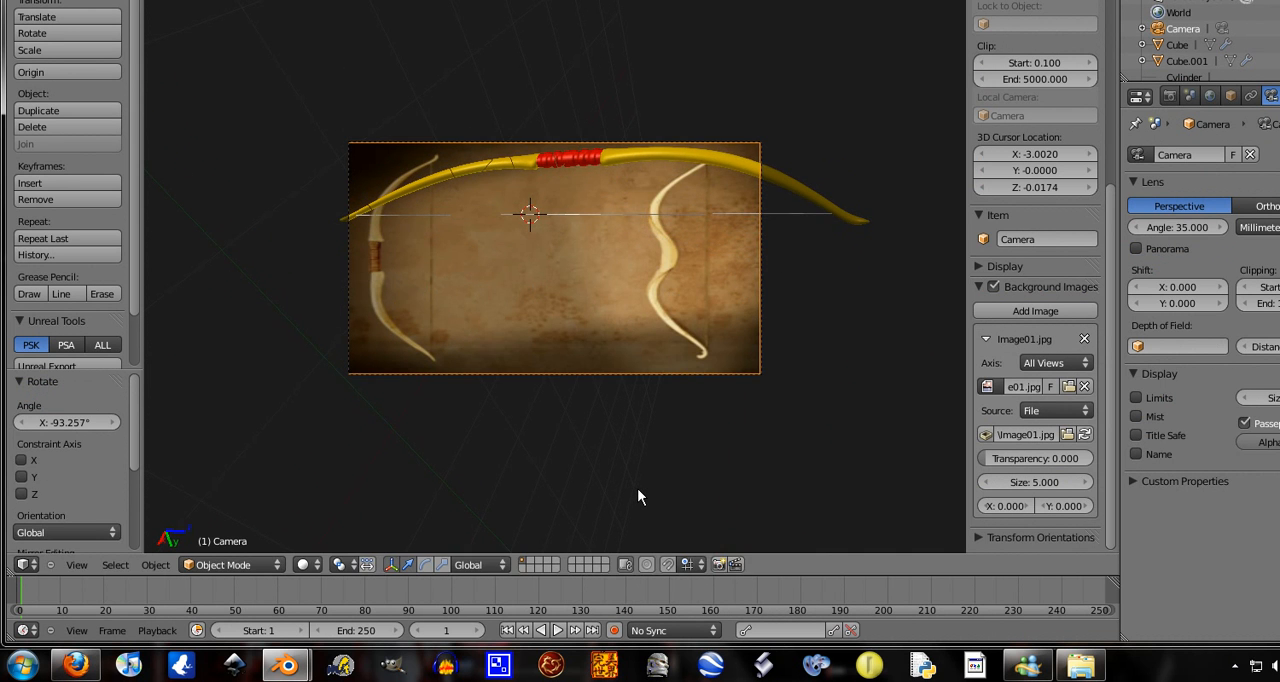
{"action": "key", "text": "g"}
{"action": "left_click", "coordinate": [669, 426]}
{"action": "key", "text": "g"}
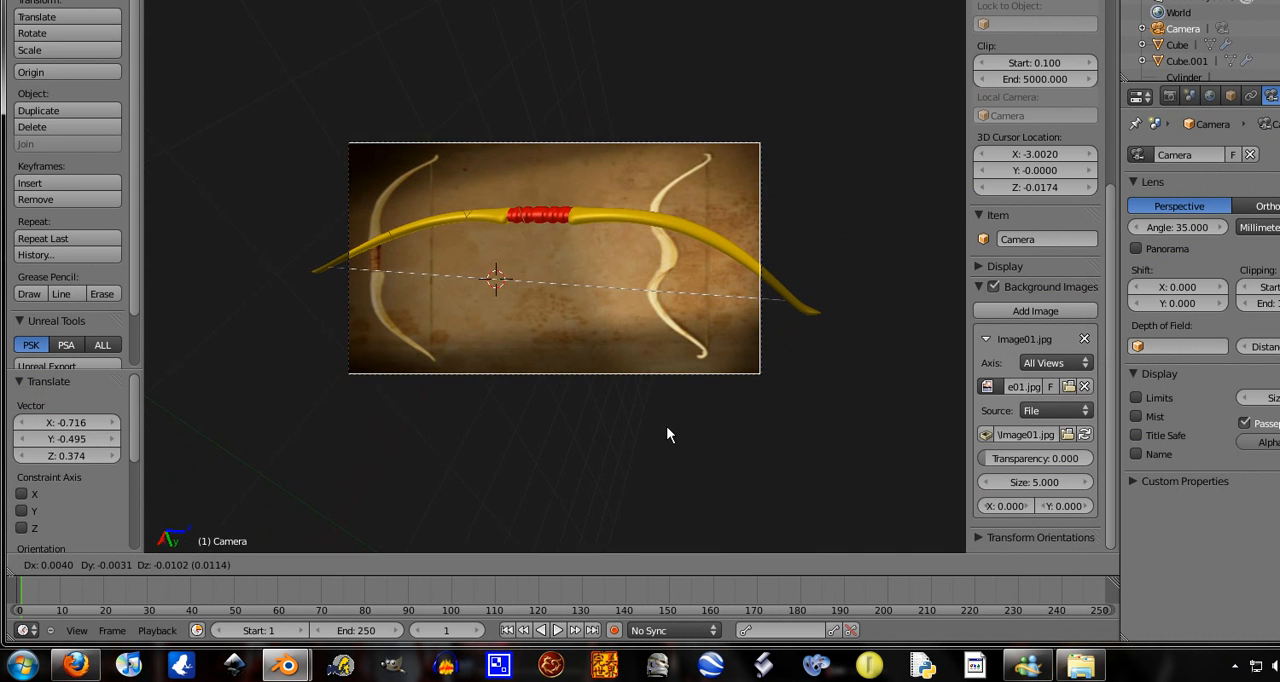
{"action": "key", "text": "z"}
{"action": "key", "text": "z"}
{"action": "right_click", "coordinate": [667, 427]}
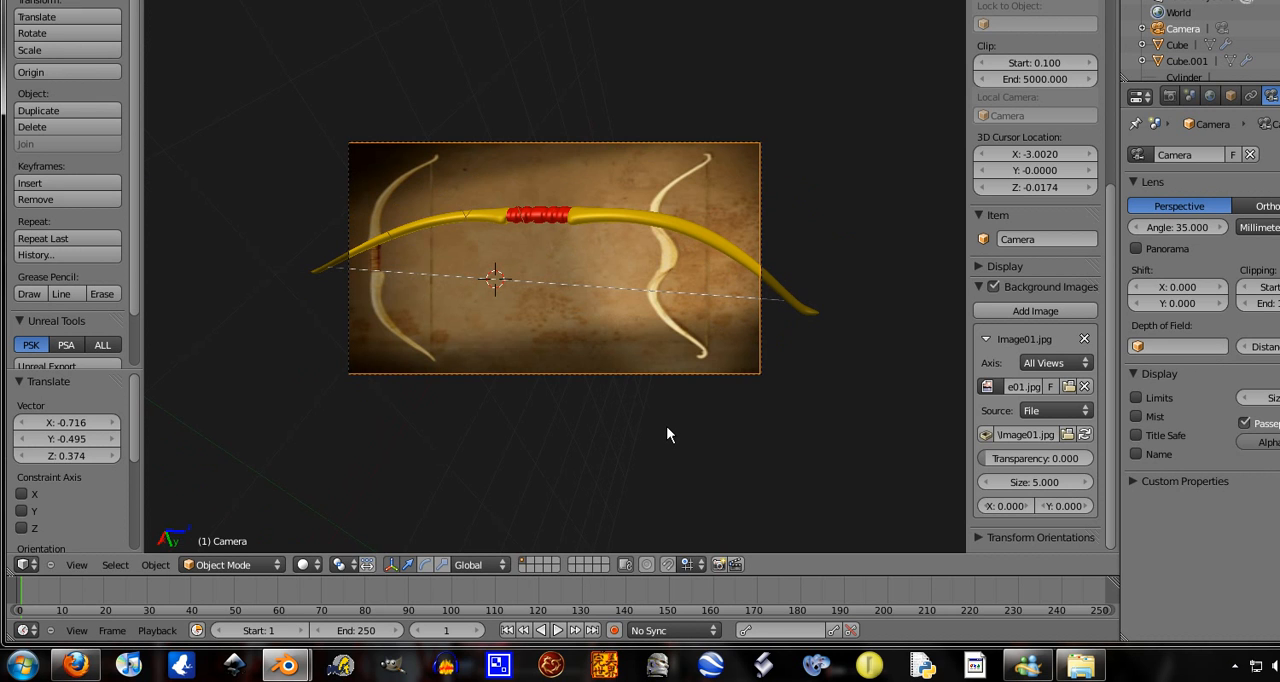
Pull the camera back along its local Z axis until the whole bow fits the frame, and turn off the background images
{"action": "key", "text": "g"}
{"action": "key", "text": "z"}
{"action": "key", "text": "z"}
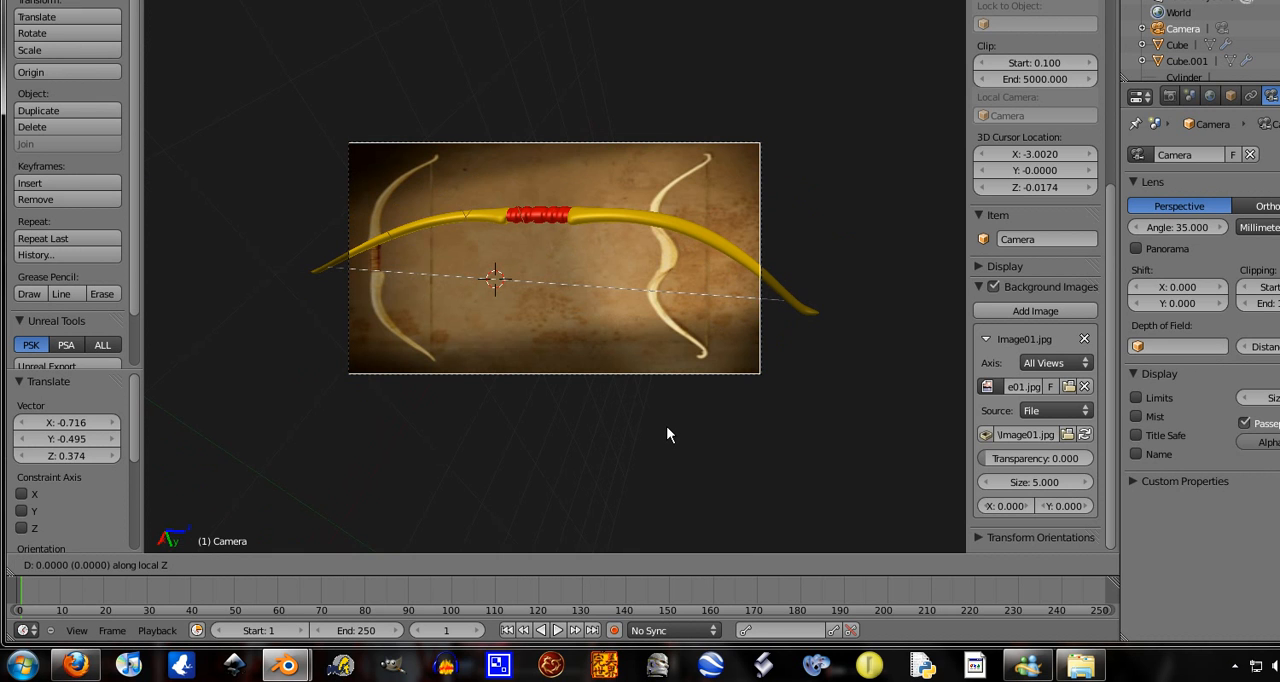
{"action": "left_click", "coordinate": [656, 477]}
{"action": "left_click", "coordinate": [948, 286]}
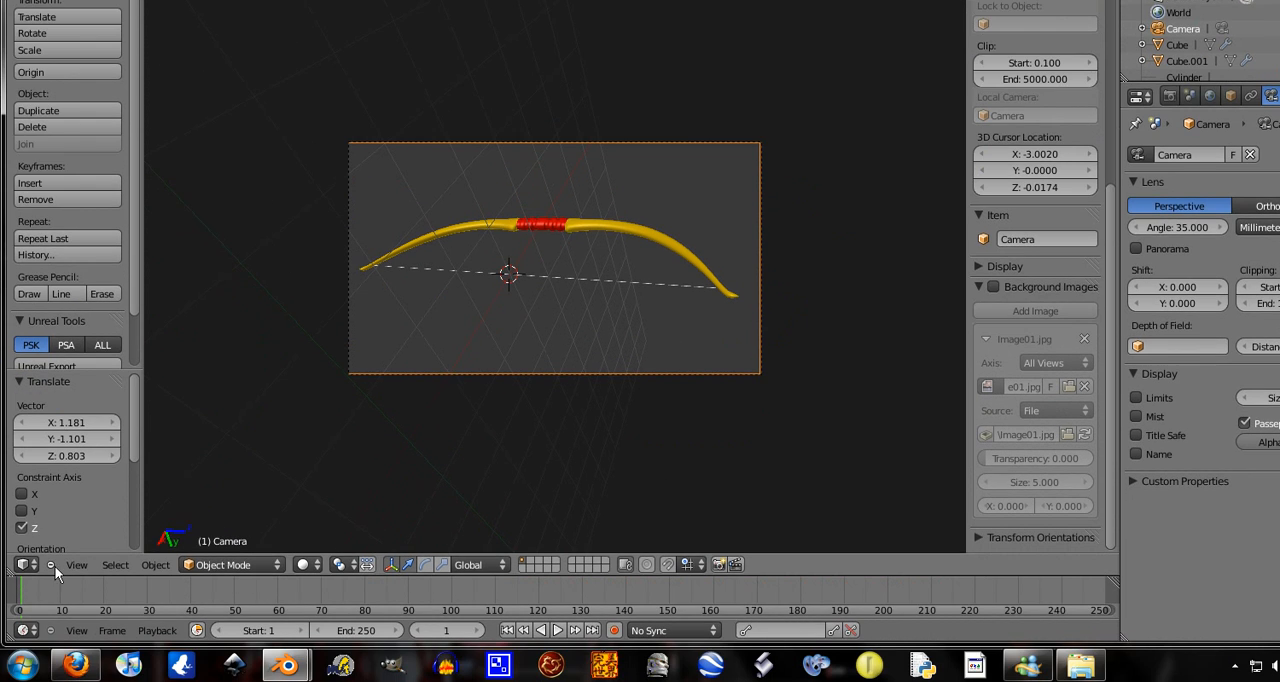
In top view, move the lamp by about X -6.660, Y -3.545 to place it near the front of the bow
{"action": "left_click", "coordinate": [72, 601]}
{"action": "left_click", "coordinate": [86, 528]}
{"action": "scroll", "coordinate": [693, 283], "scroll_direction": "down", "scroll_amount": 8}
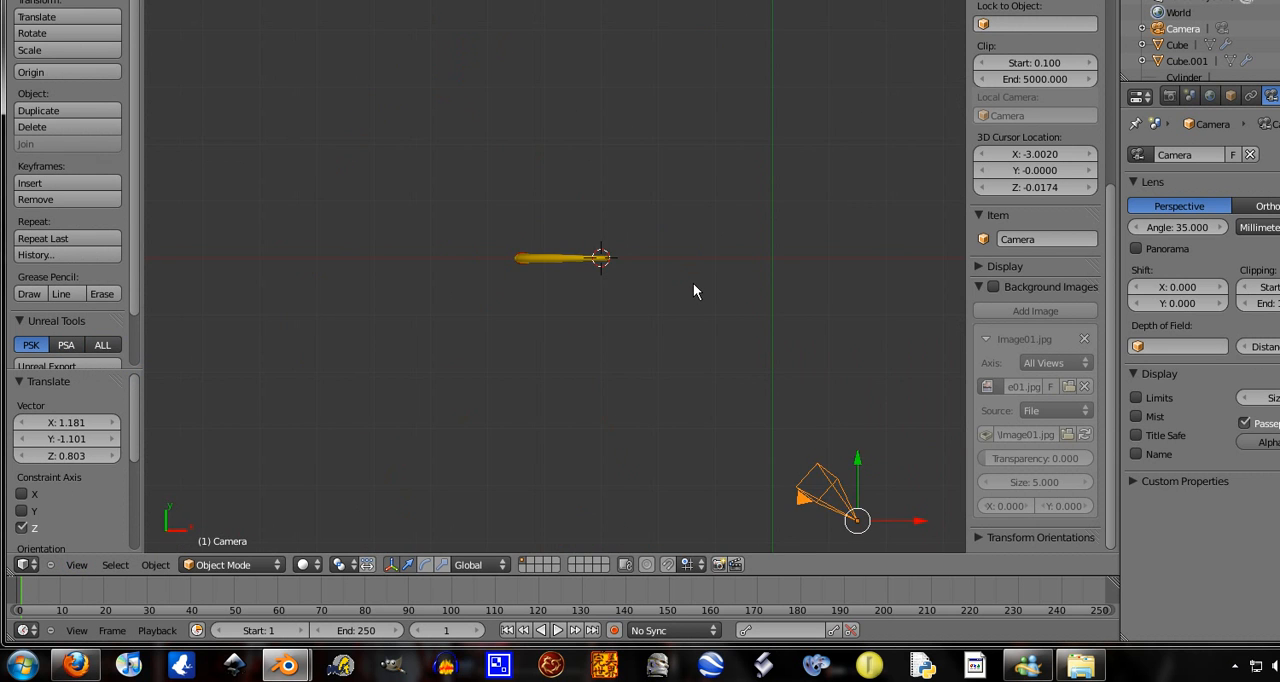
{"action": "right_click", "coordinate": [697, 247]}
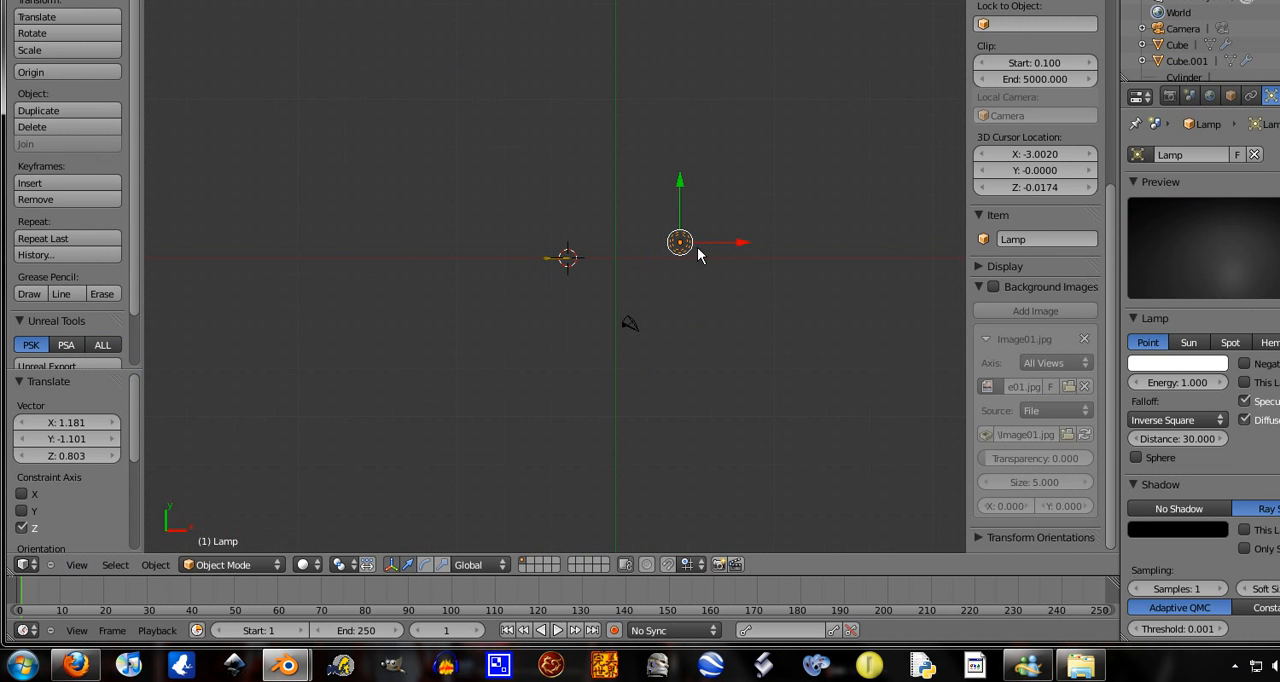
{"action": "key", "text": "g"}
{"action": "left_click", "coordinate": [576, 304]}
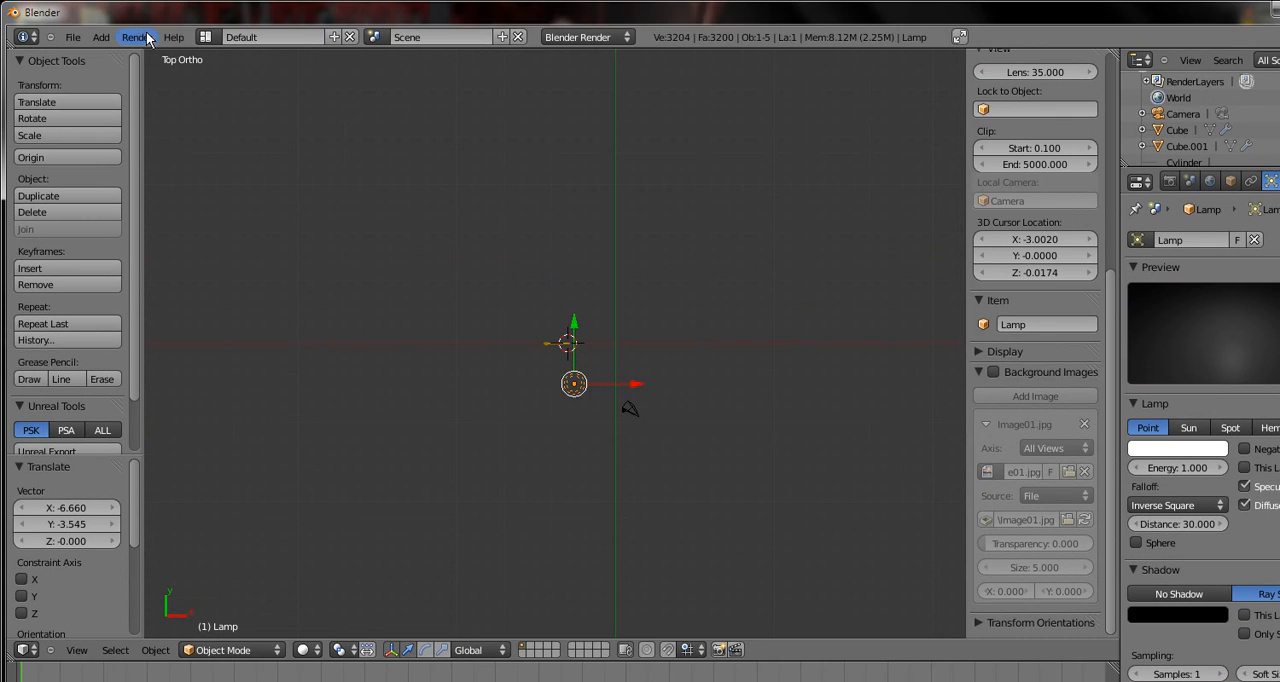
Render a still image of the bow and examine the result up close and as a whole
{"action": "left_click", "coordinate": [137, 1]}
{"action": "left_click", "coordinate": [160, 13]}
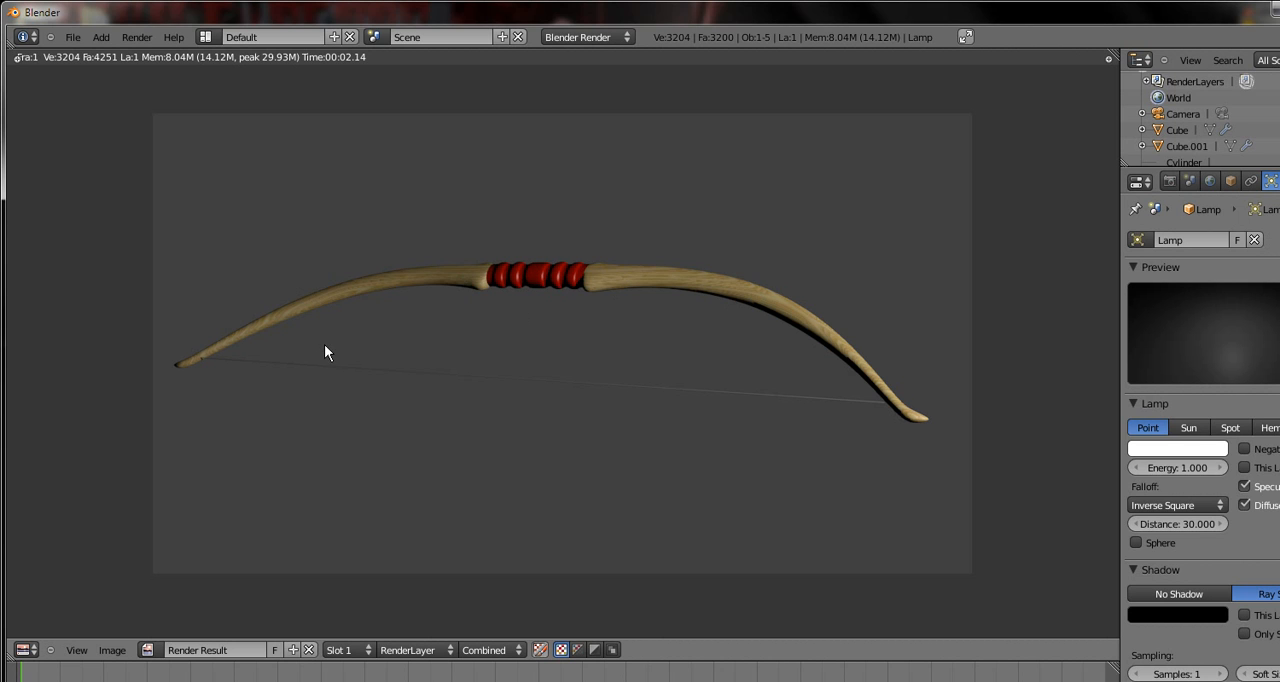
{"action": "scroll", "coordinate": [275, 334], "scroll_direction": "down", "scroll_amount": 2}
{"action": "scroll", "coordinate": [275, 334], "scroll_direction": "up", "scroll_amount": 3}
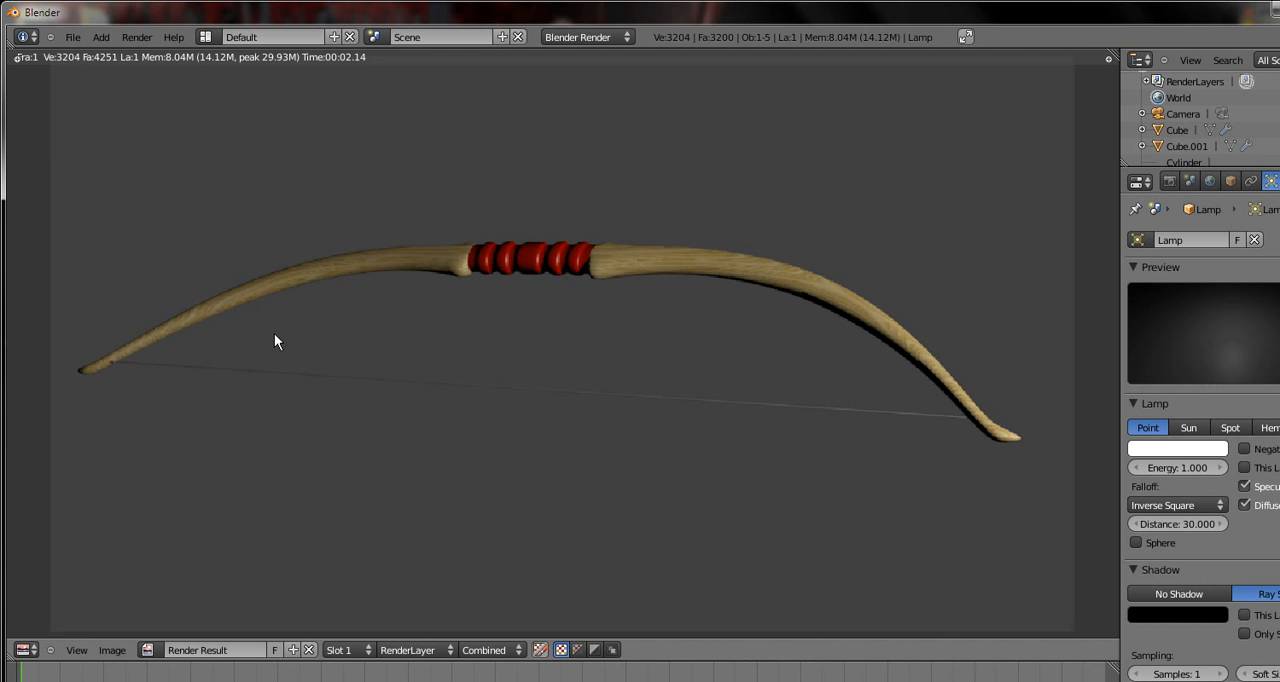
{"action": "scroll", "coordinate": [274, 334], "scroll_direction": "down", "scroll_amount": 2}
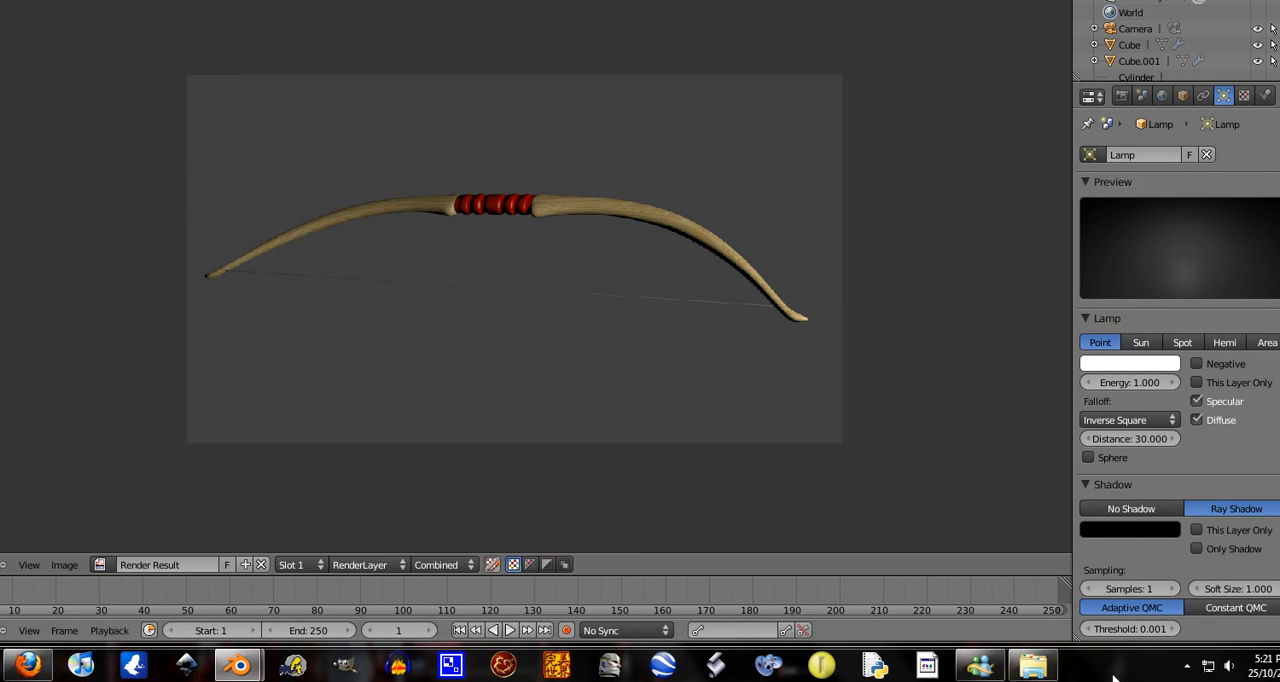
{"action": "left_click", "coordinate": [1149, 666]}
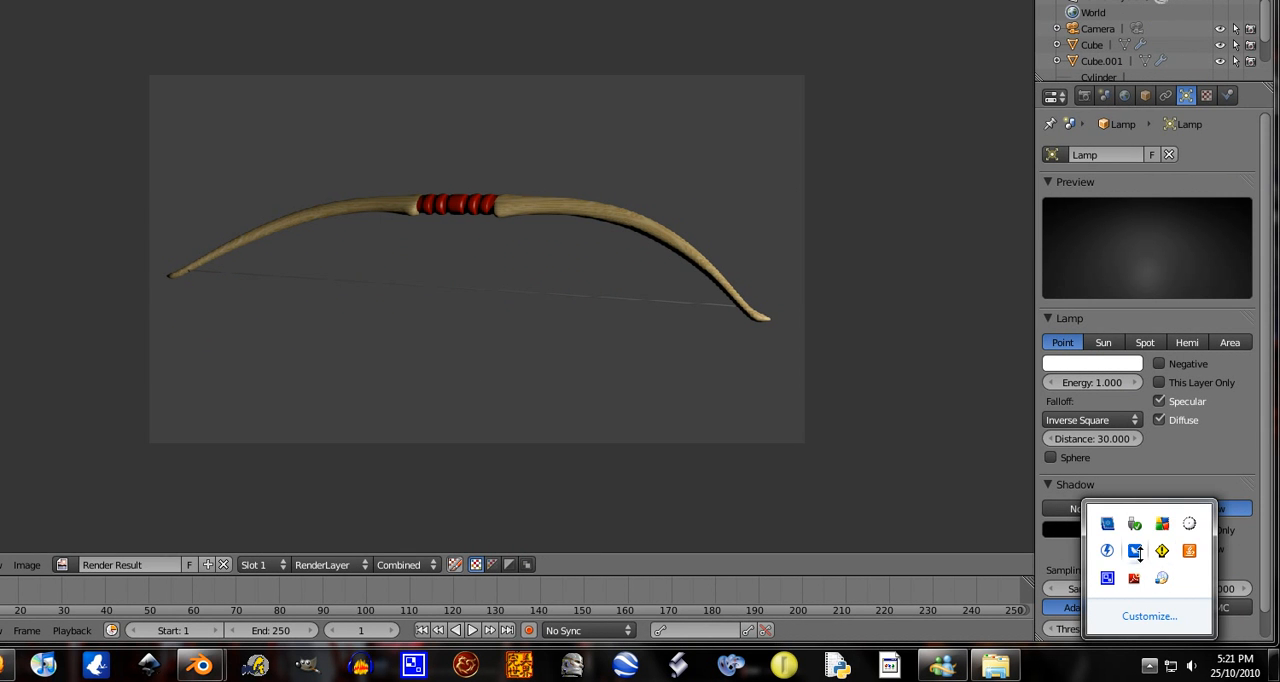